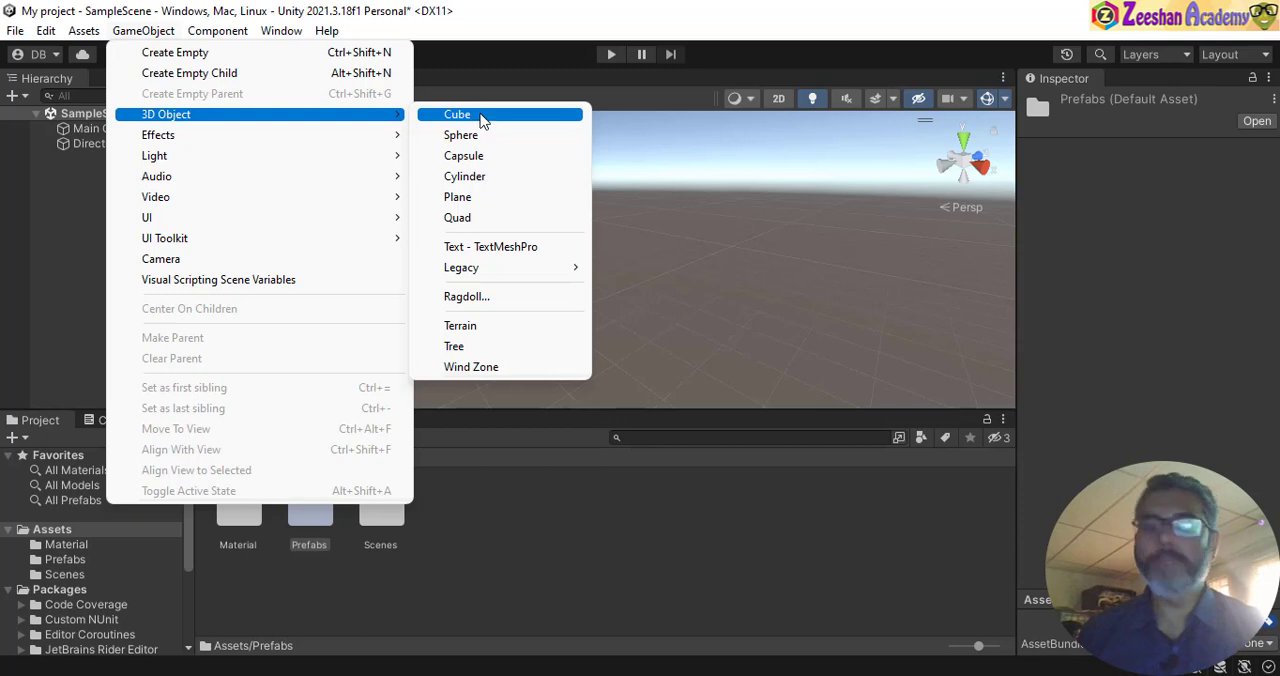
# - Add a 3D cube to the sample scene and view it from several angles
pyautogui.click(482, 119)
pyautogui.keyDown('alt'); pyautogui.moveTo(641, 316); pyautogui.dragTo(727, 300); pyautogui.keyUp('alt')
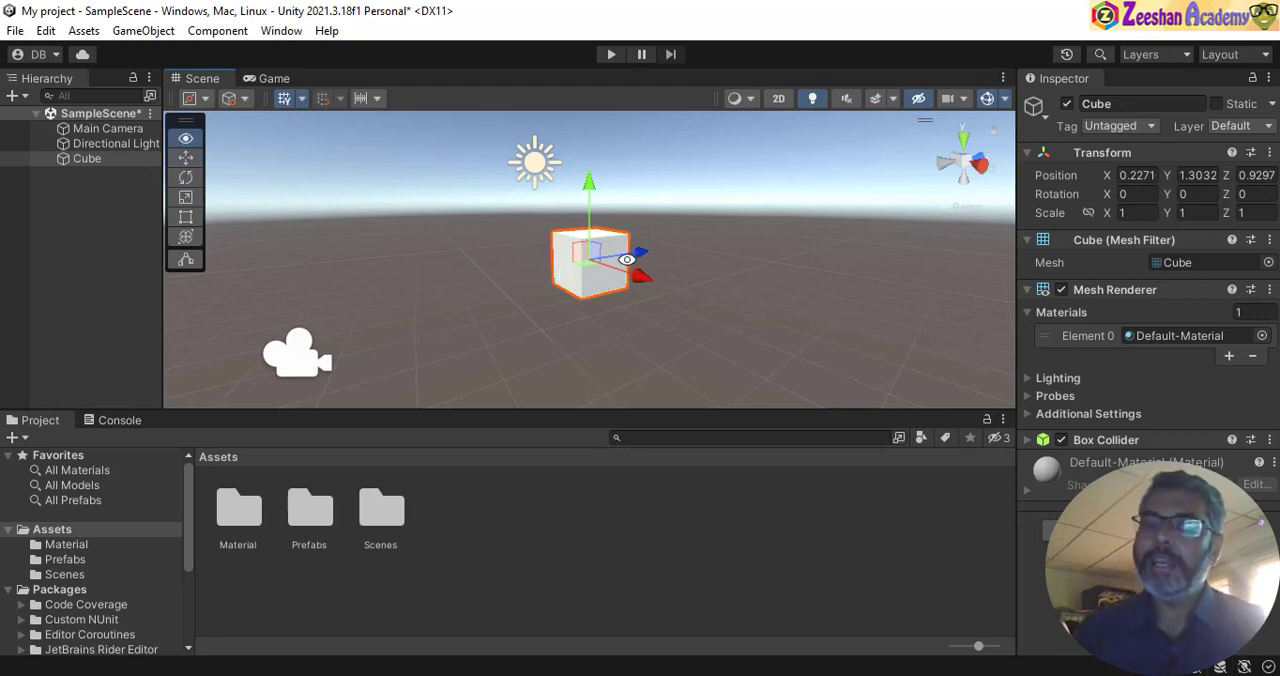
pyautogui.keyDown('alt'); pyautogui.moveTo(630, 264); pyautogui.dragTo(588, 263); pyautogui.keyUp('alt')
pyautogui.keyDown('alt'); pyautogui.moveTo(587, 263); pyautogui.dragTo(686, 288, button='right'); pyautogui.keyUp('alt')
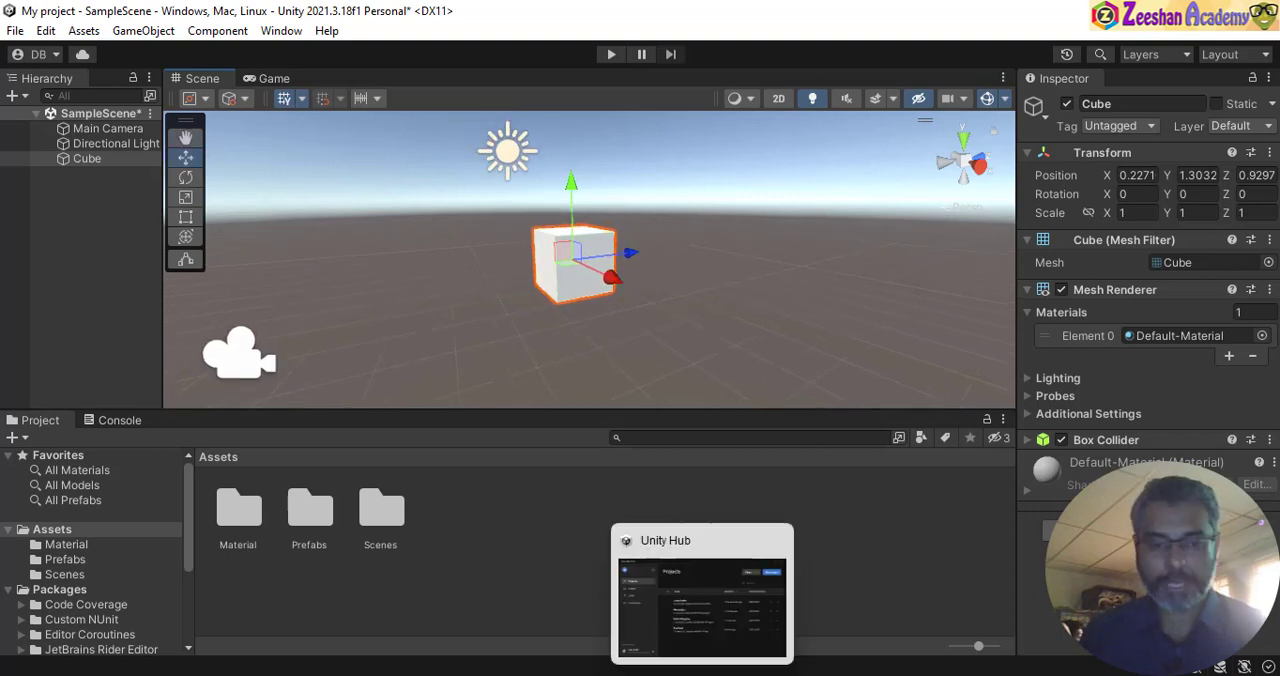
# - Open the shortcuts text file from the Unity folder inside Computer Graphics and show it enlarged over the Unity editor
pyautogui.moveTo(522, 672)
pyautogui.click(550, 632)
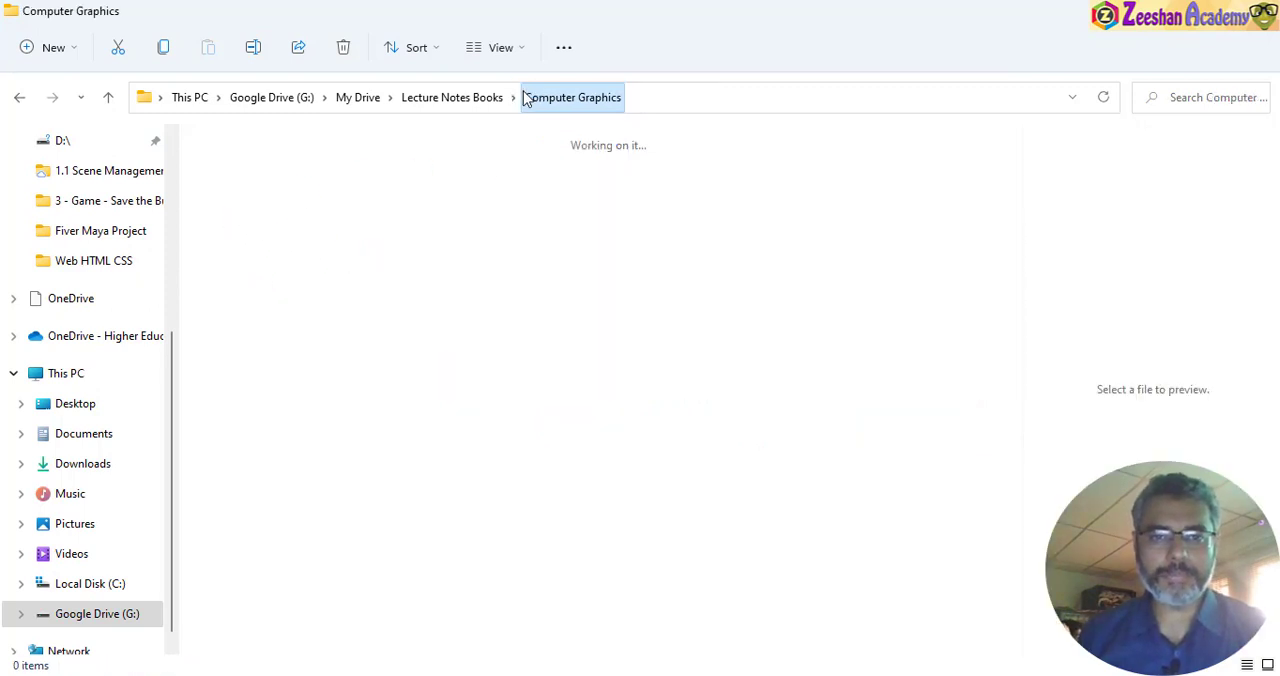
pyautogui.click(251, 301)
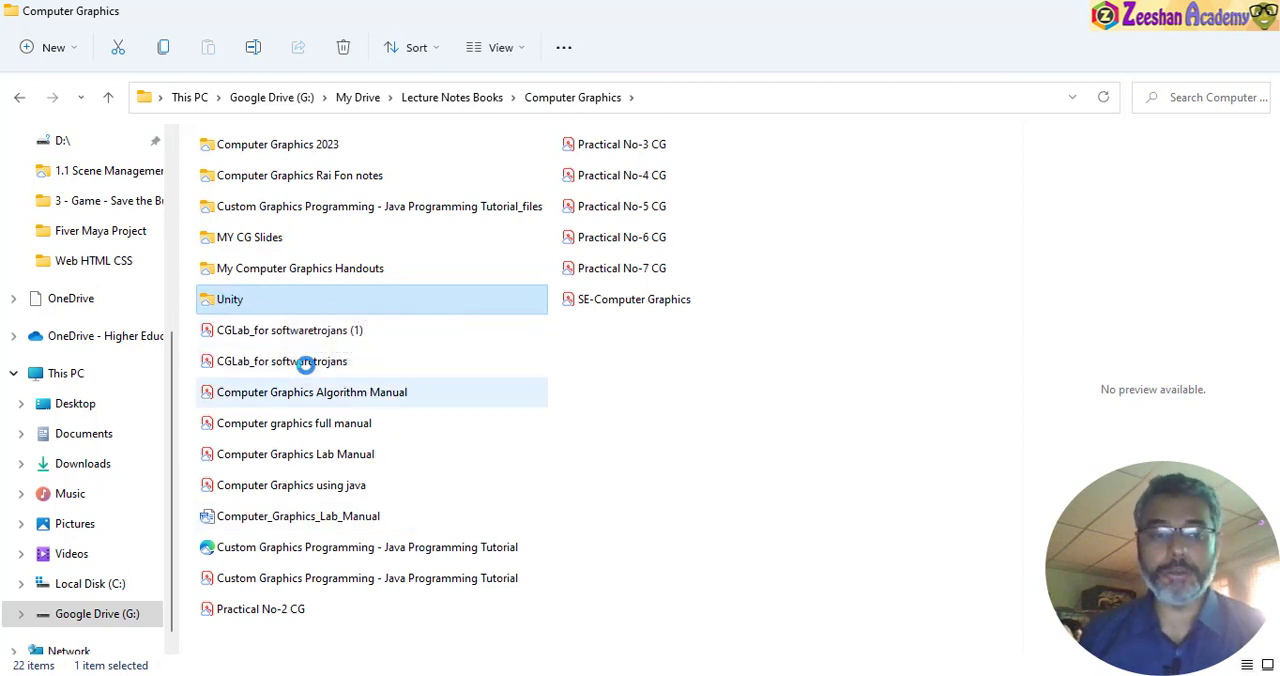
pyautogui.doubleClick(246, 299)
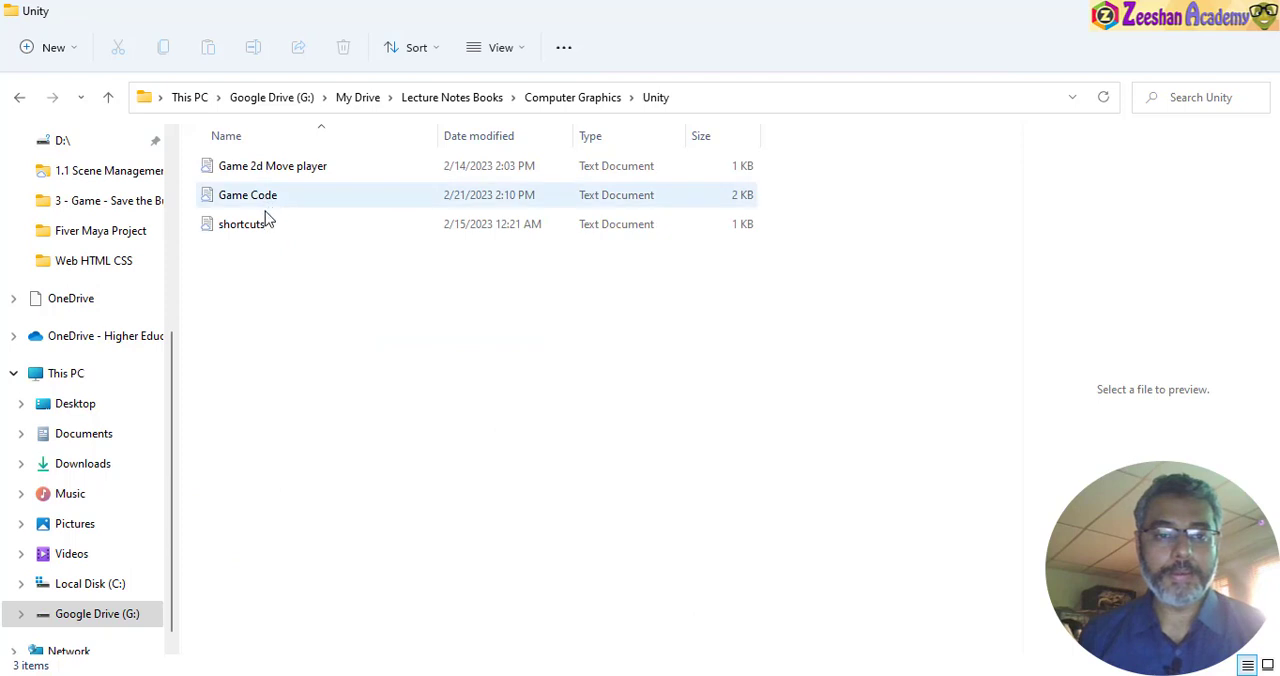
pyautogui.click(265, 224)
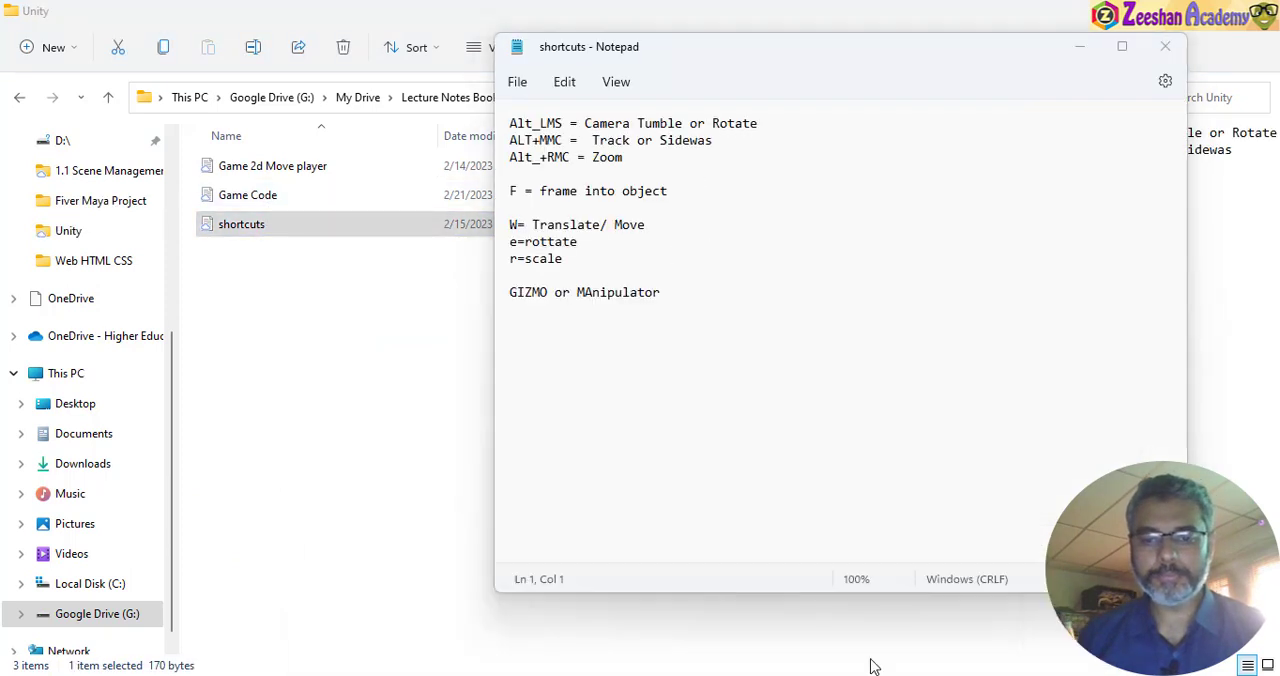
pyautogui.click(948, 588)
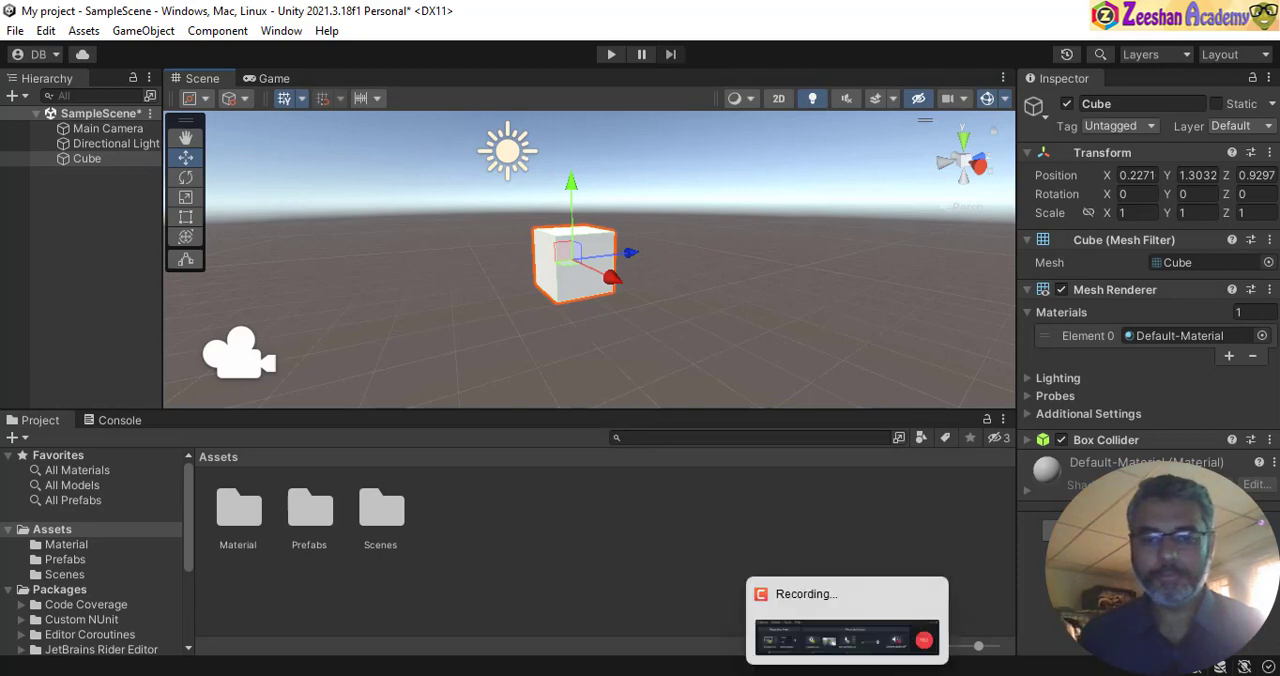
pyautogui.click(888, 672)
pyautogui.keyDown('ctrl'); pyautogui.scroll(8, 677, 284); pyautogui.keyUp('ctrl')
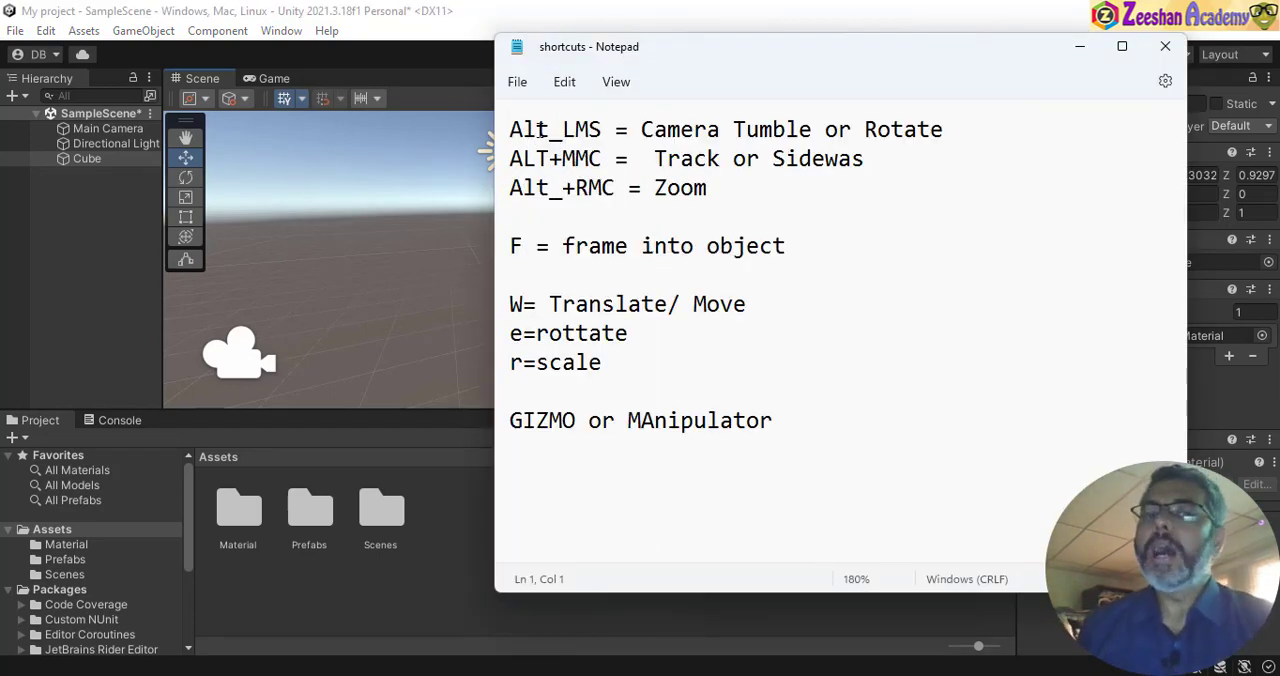
# - Correct the camera shortcut notes so the first line starts with "Alt+LMS" and the third with "Alt+RMC"
pyautogui.press('BackSpace')
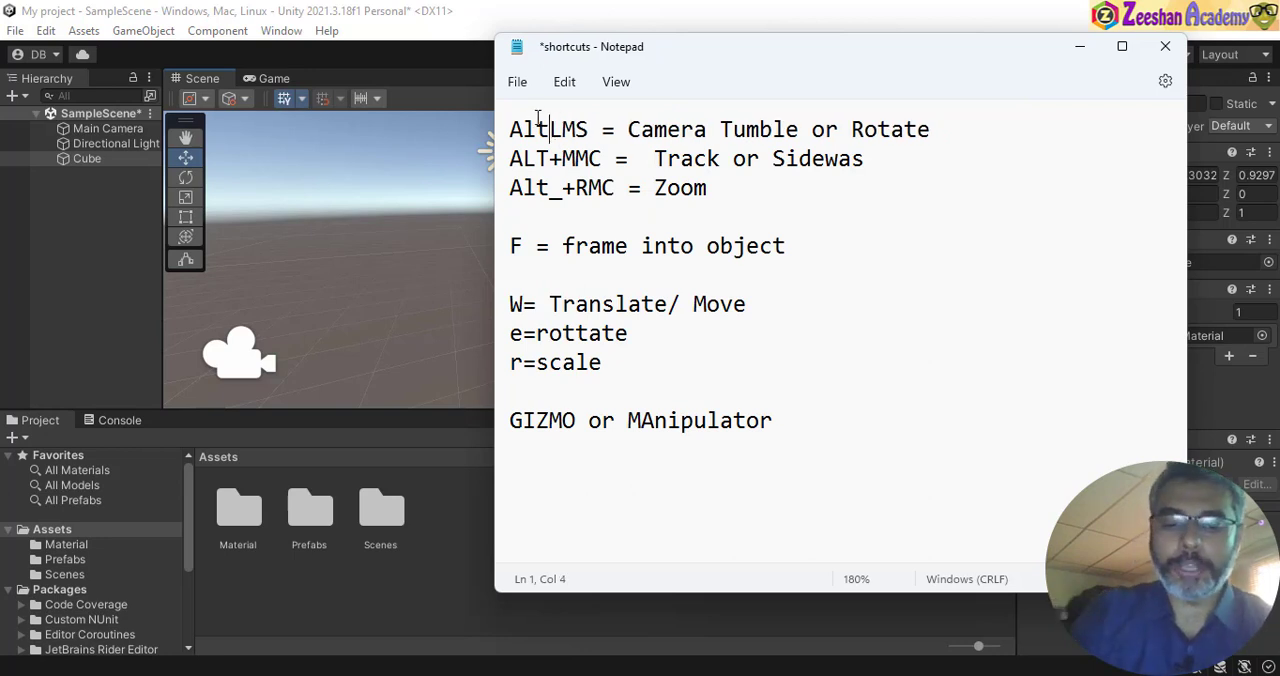
pyautogui.write('+')
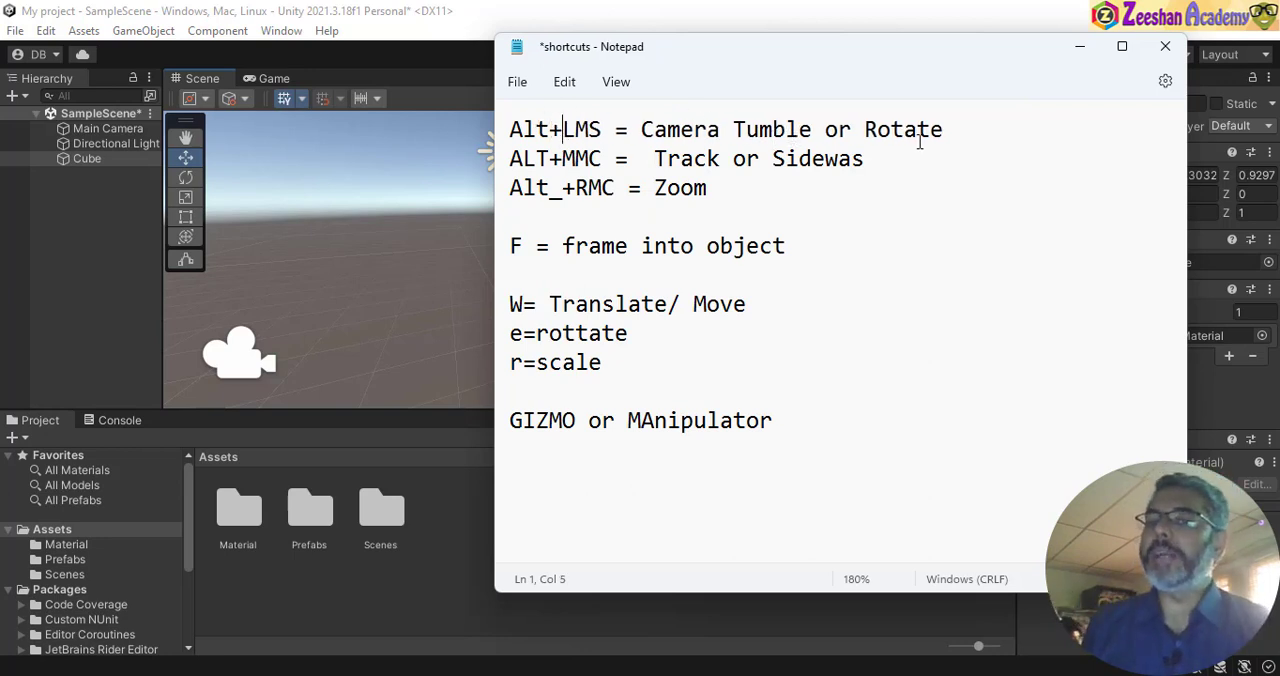
pyautogui.moveTo(919, 142); pyautogui.dragTo(733, 134)
pyautogui.moveTo(661, 158); pyautogui.dragTo(819, 157)
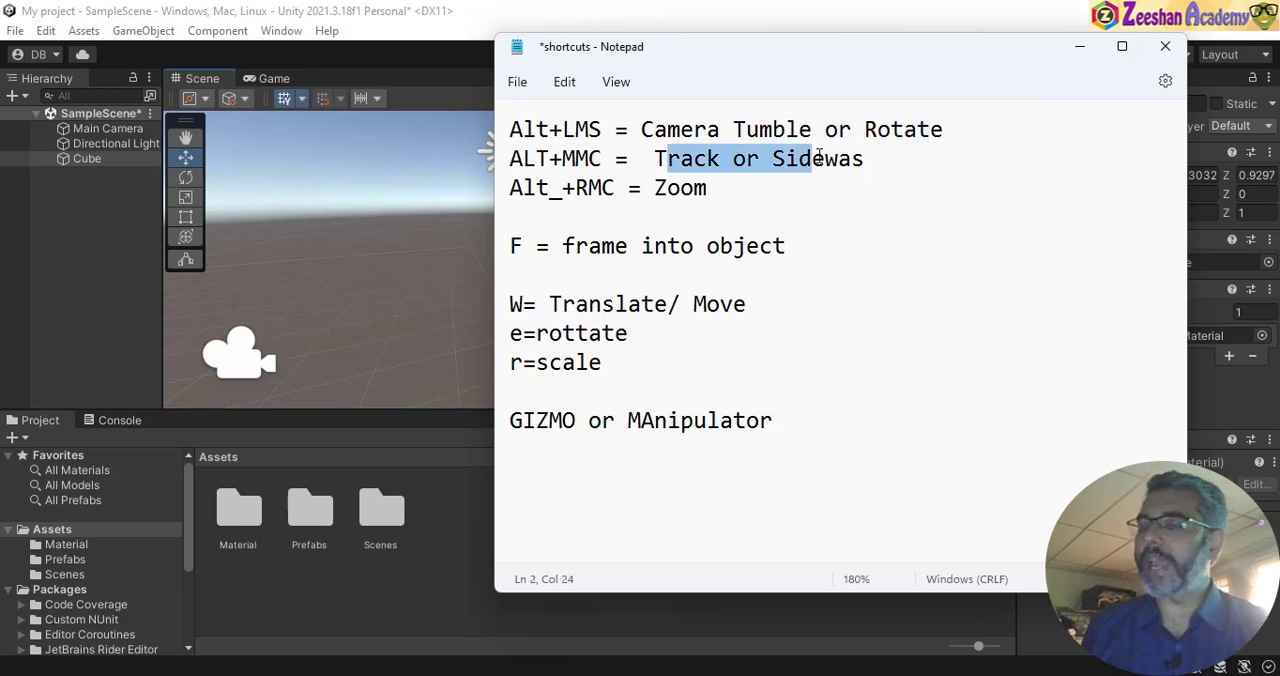
pyautogui.click(566, 190)
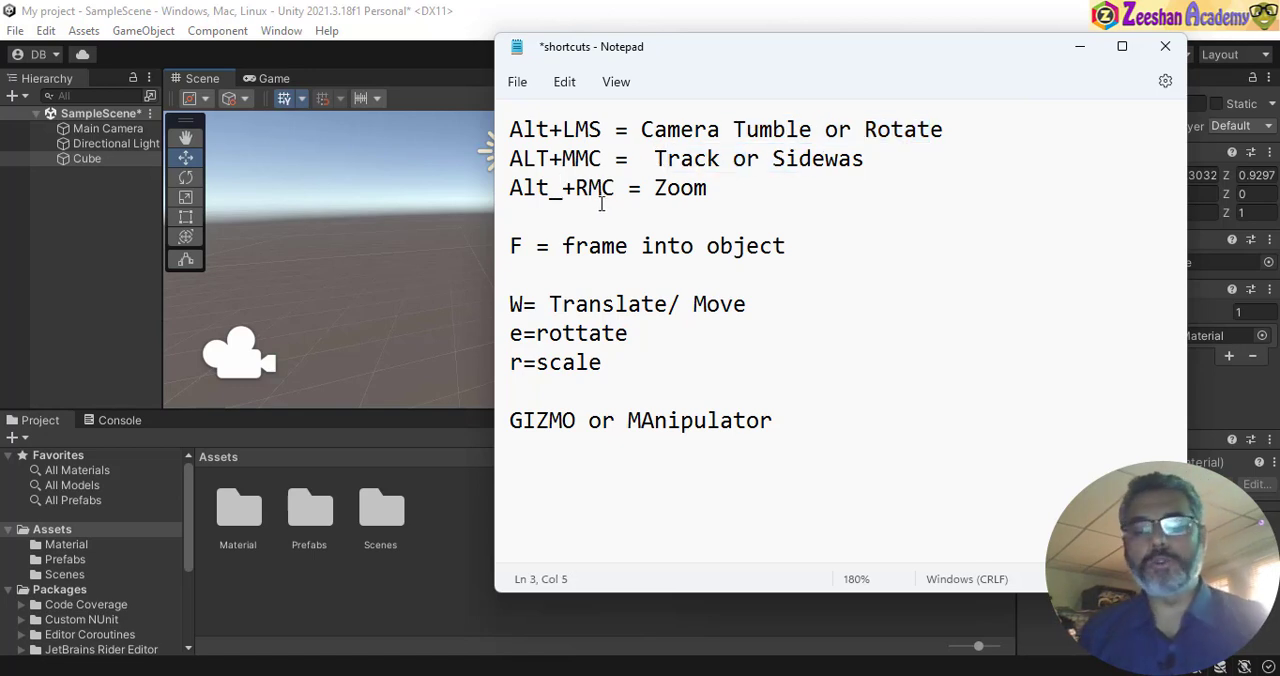
pyautogui.press('BackSpace')
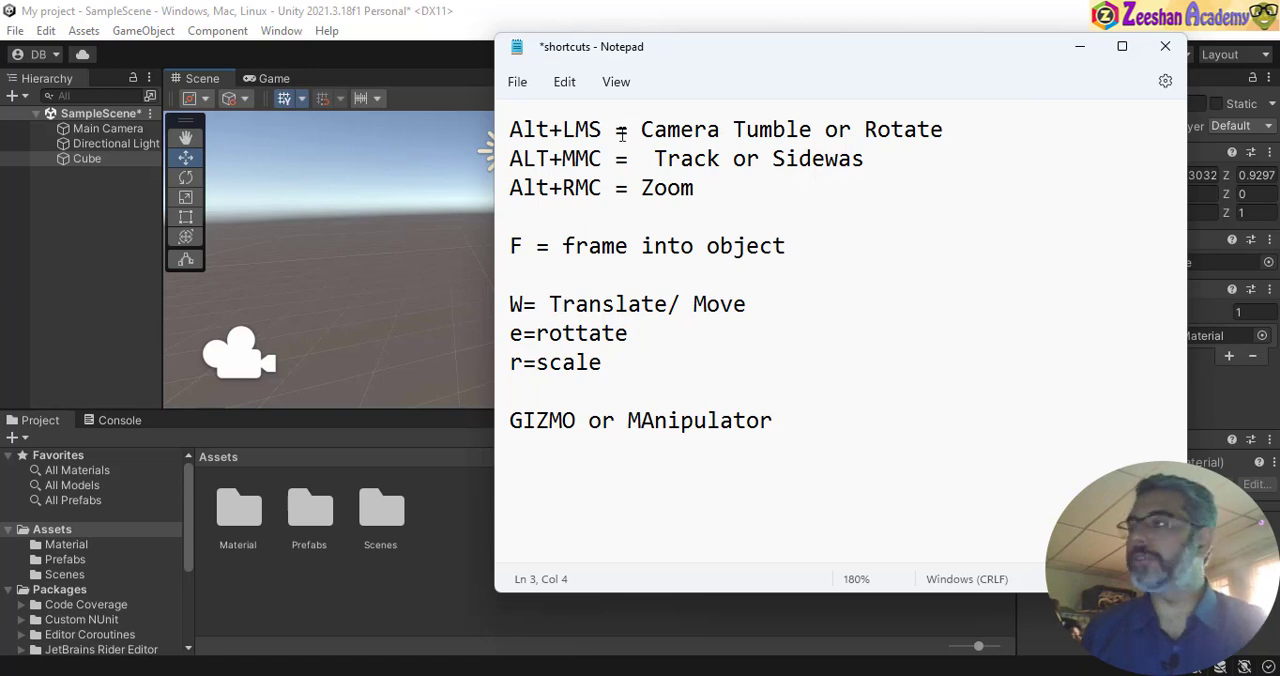
# - Switch to Unity to try orbiting around the cube, and review the three camera shortcuts in the Notepad notes
pyautogui.click(229, 9)
pyautogui.keyDown('alt'); pyautogui.moveTo(514, 303); pyautogui.dragTo(398, 276); pyautogui.keyUp('alt')
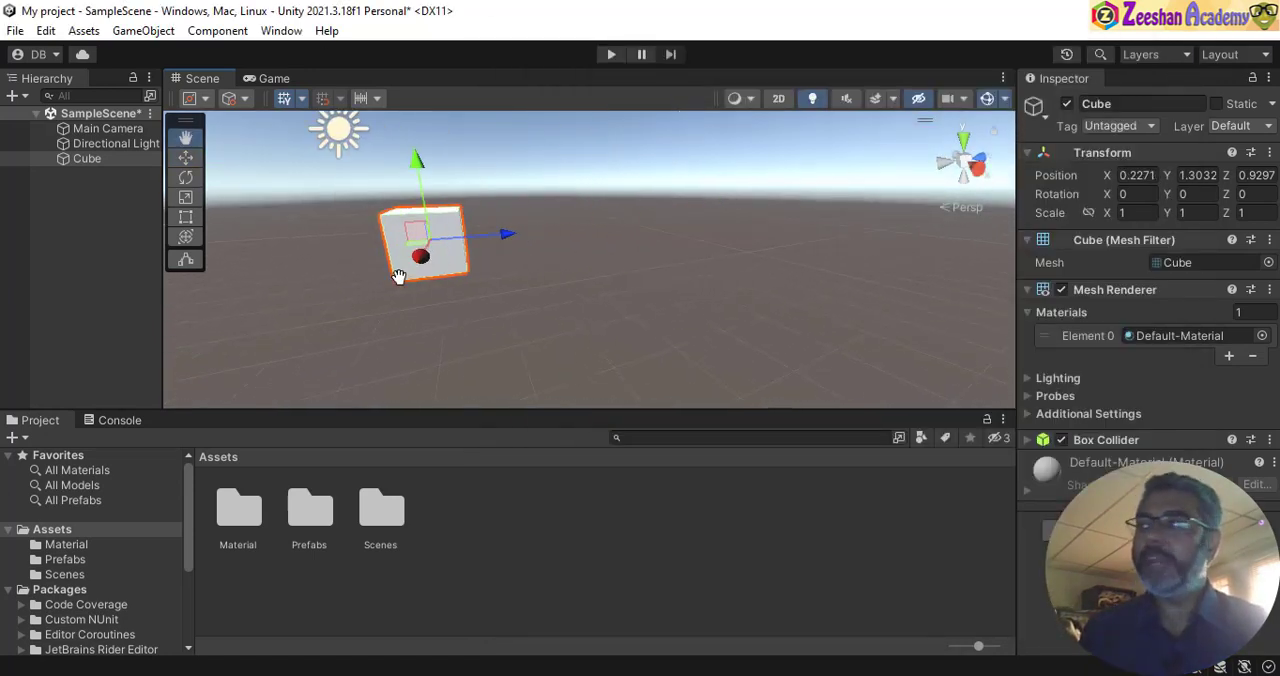
pyautogui.keyDown('alt'); pyautogui.moveTo(398, 276); pyautogui.dragTo(560, 296, button='middle'); pyautogui.keyUp('alt')
pyautogui.keyDown('alt'); pyautogui.moveTo(570, 294); pyautogui.dragTo(686, 307, button='right'); pyautogui.keyUp('alt')
pyautogui.hotkey('alt', 'Tab')
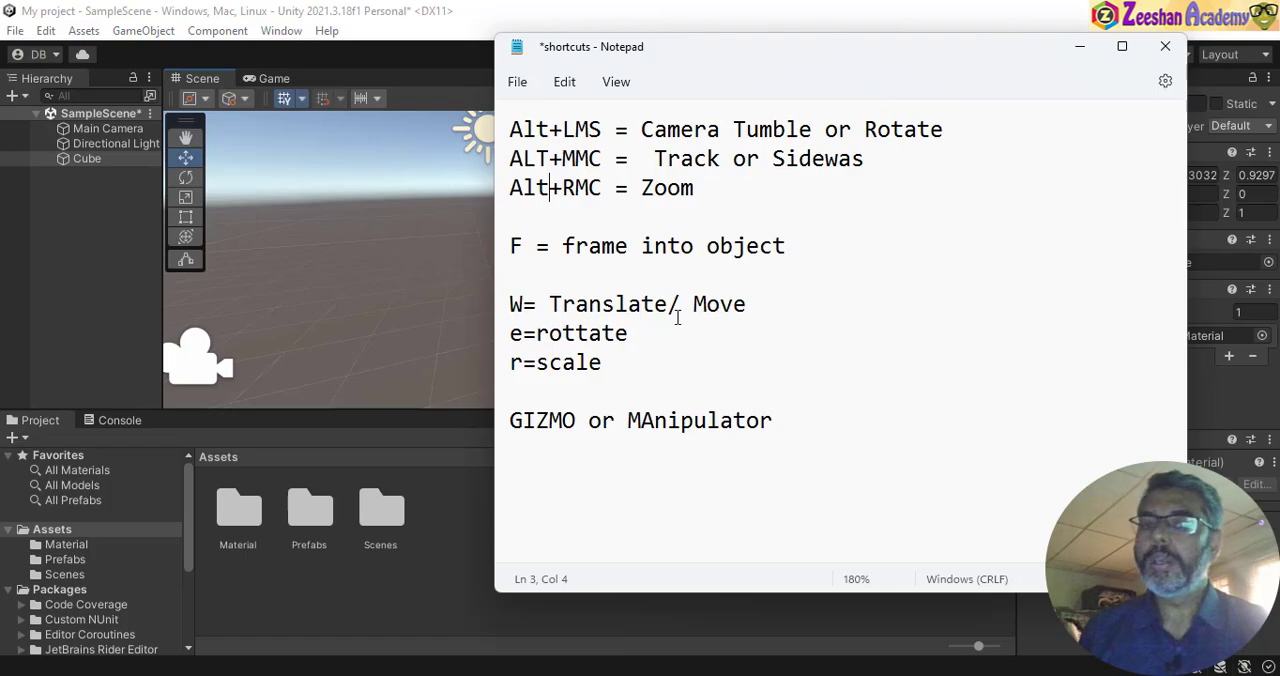
pyautogui.moveTo(748, 203); pyautogui.dragTo(510, 130)
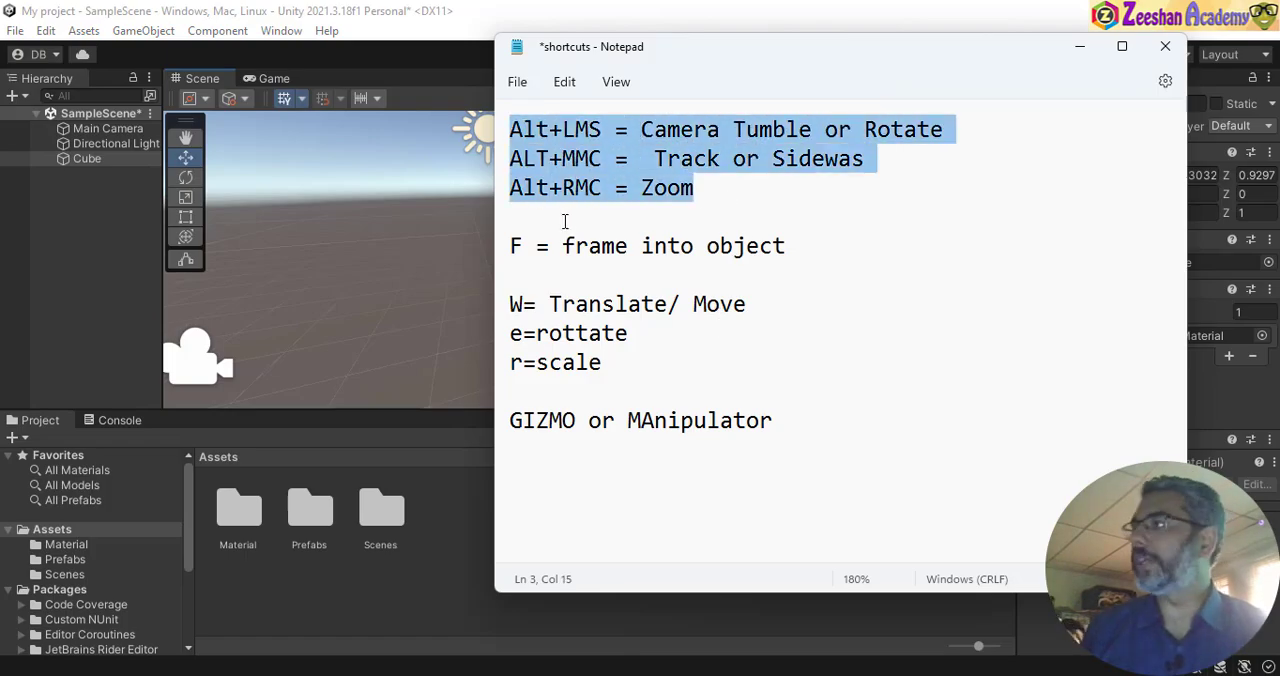
pyautogui.click(447, 8)
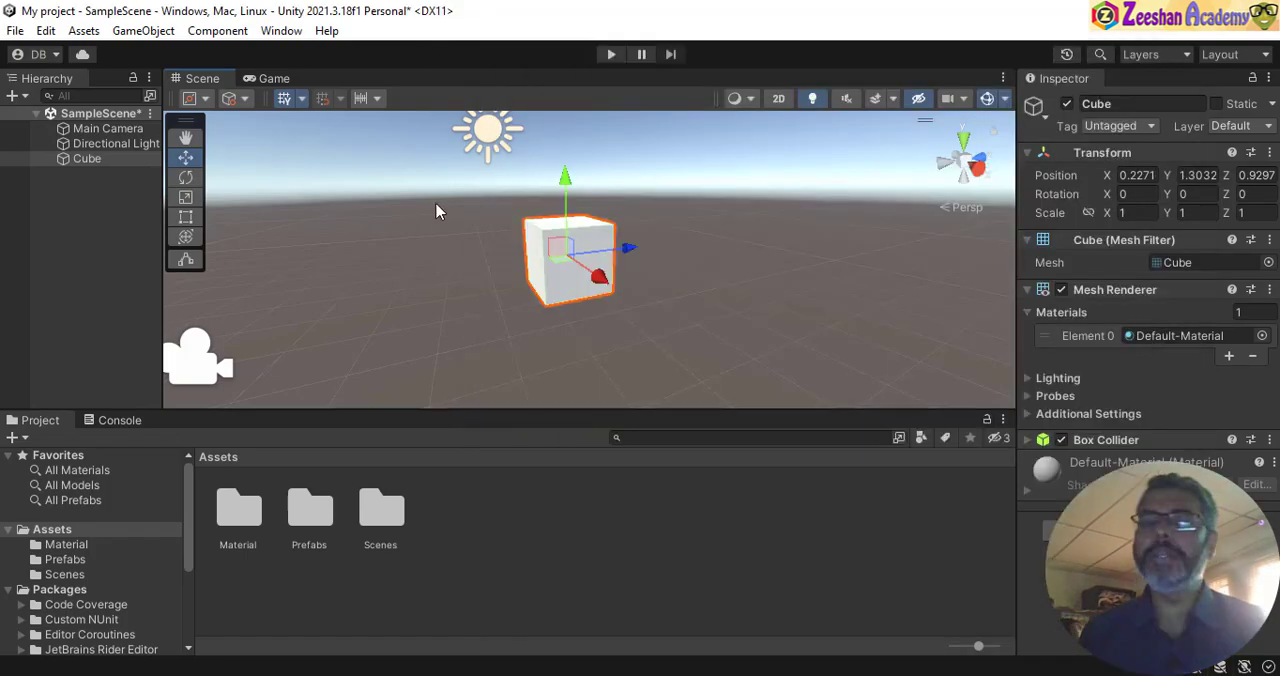
# - Select the cube, frame it in the Scene view and inspect it from different angles
pyautogui.click(86, 160)
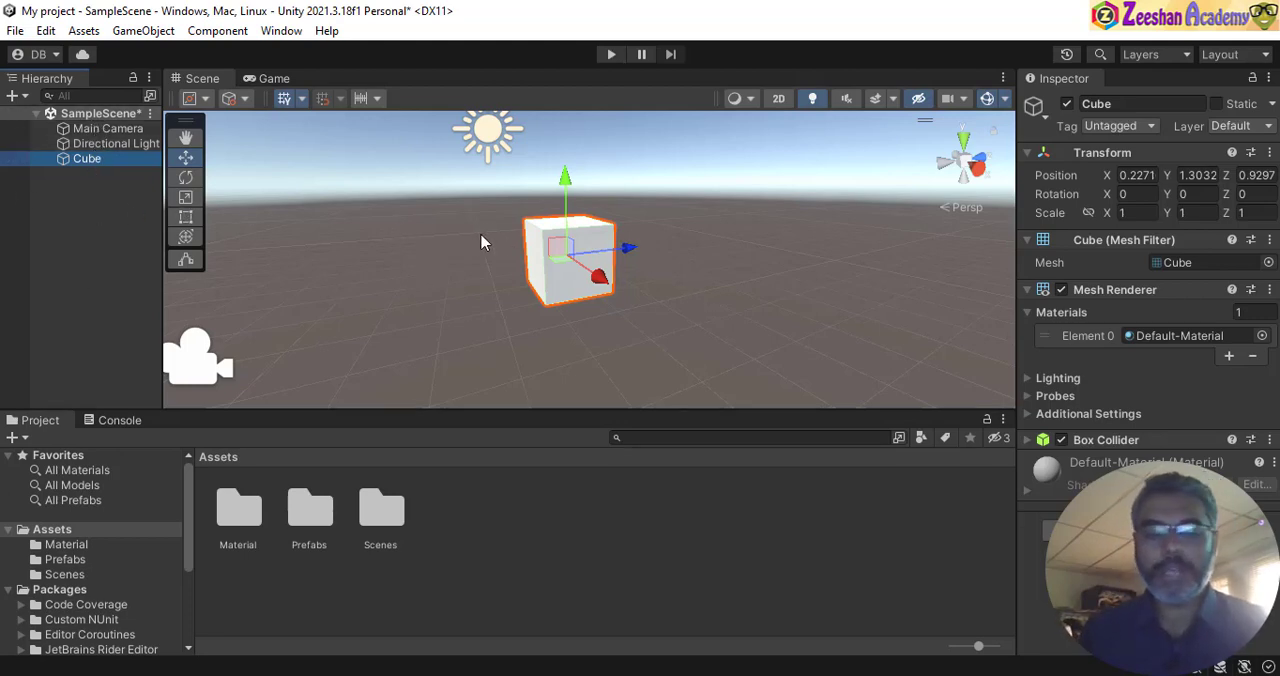
pyautogui.press('q')
pyautogui.moveTo(500, 240); pyautogui.dragTo(384, 248)
pyautogui.press('w')
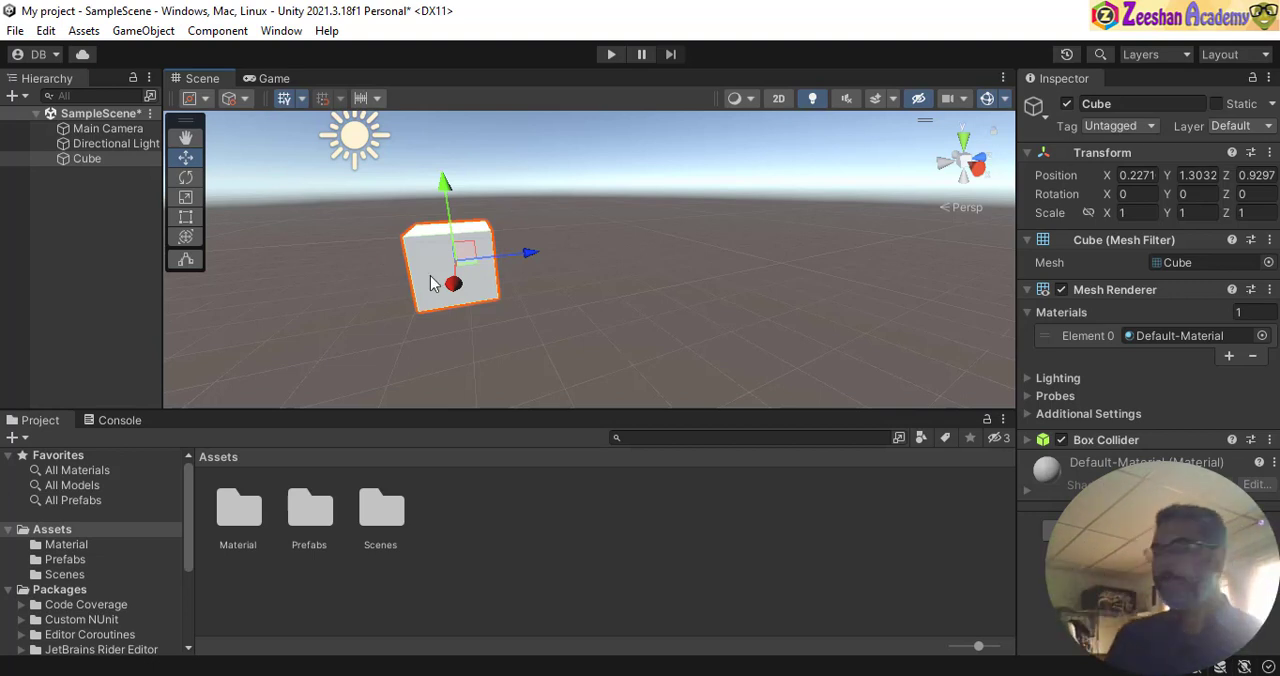
pyautogui.keyDown('alt'); pyautogui.moveTo(446, 319); pyautogui.dragTo(441, 275); pyautogui.keyUp('alt')
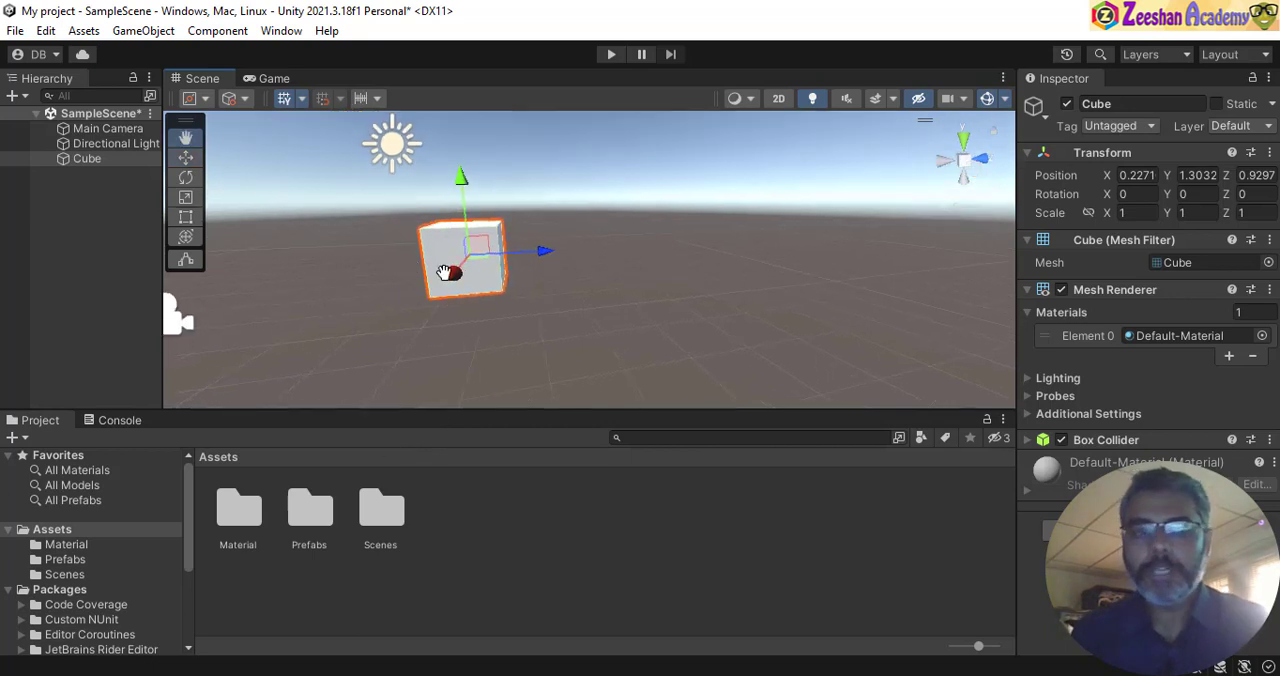
pyautogui.press('f')
pyautogui.click(84, 159)
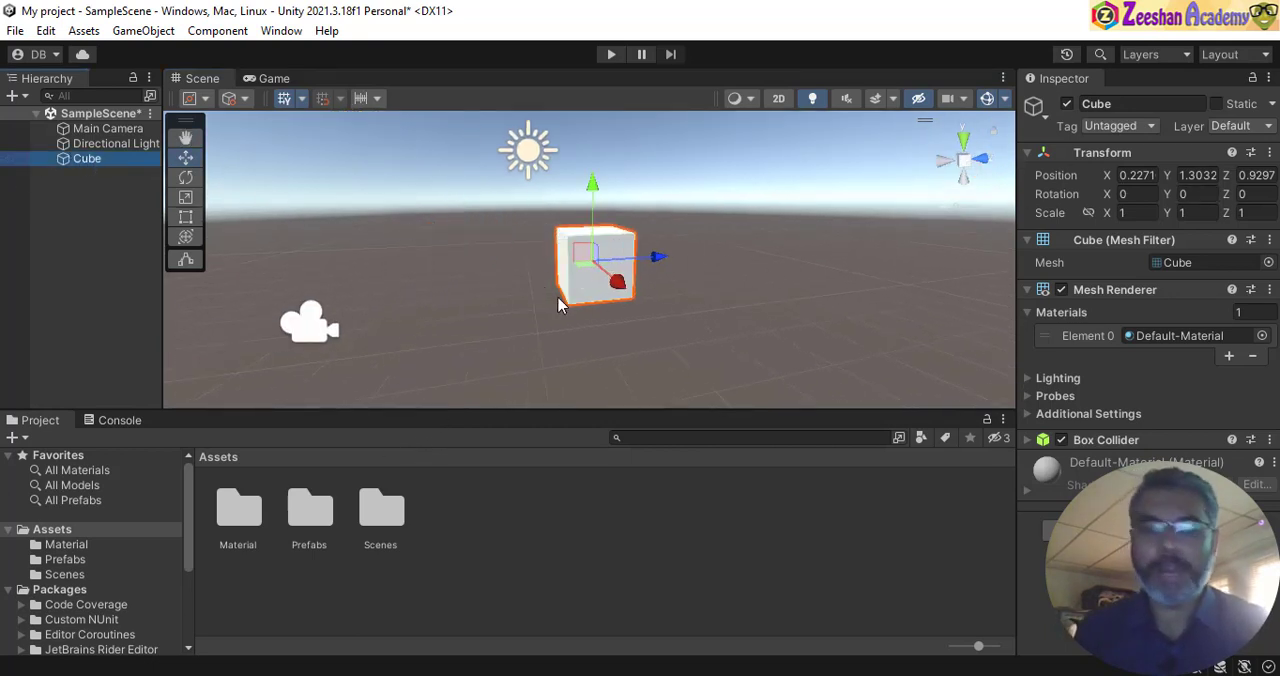
pyautogui.keyDown('alt'); pyautogui.moveTo(552, 302); pyautogui.dragTo(584, 188); pyautogui.keyUp('alt')
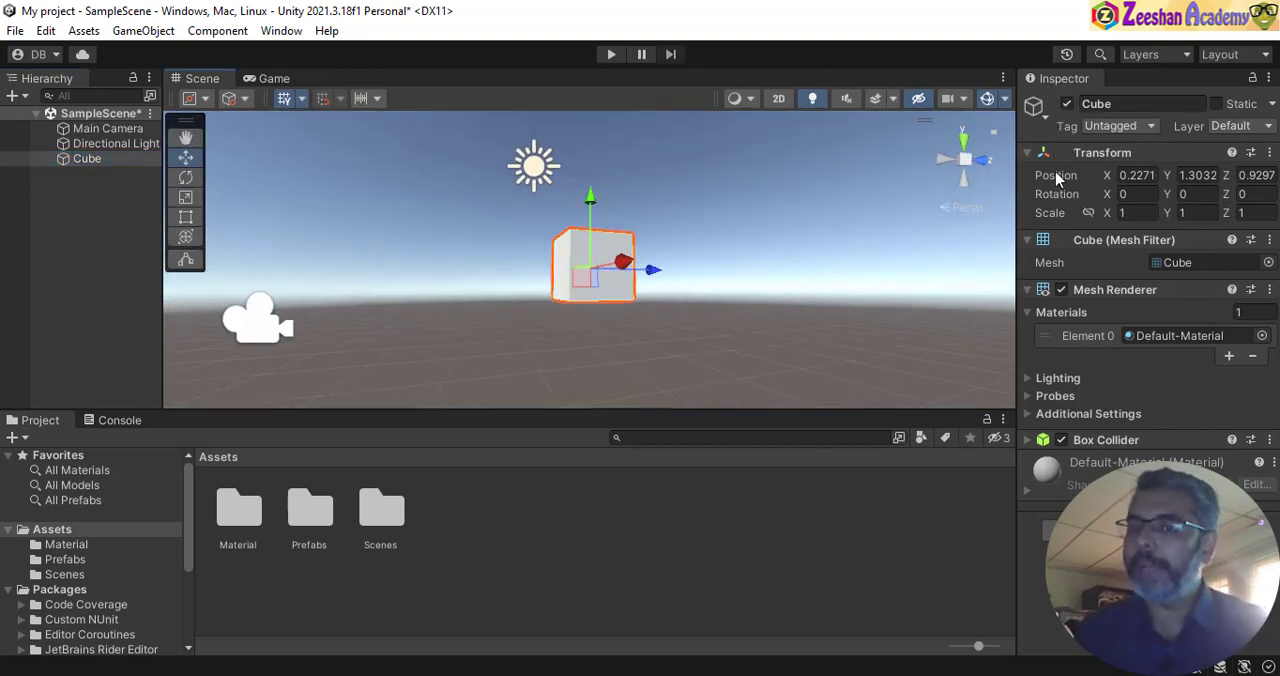
# - Set the cube's position to X 0, Y 0 and Z 0
pyautogui.click(1137, 177)
pyautogui.write('0')
pyautogui.press('Tab')
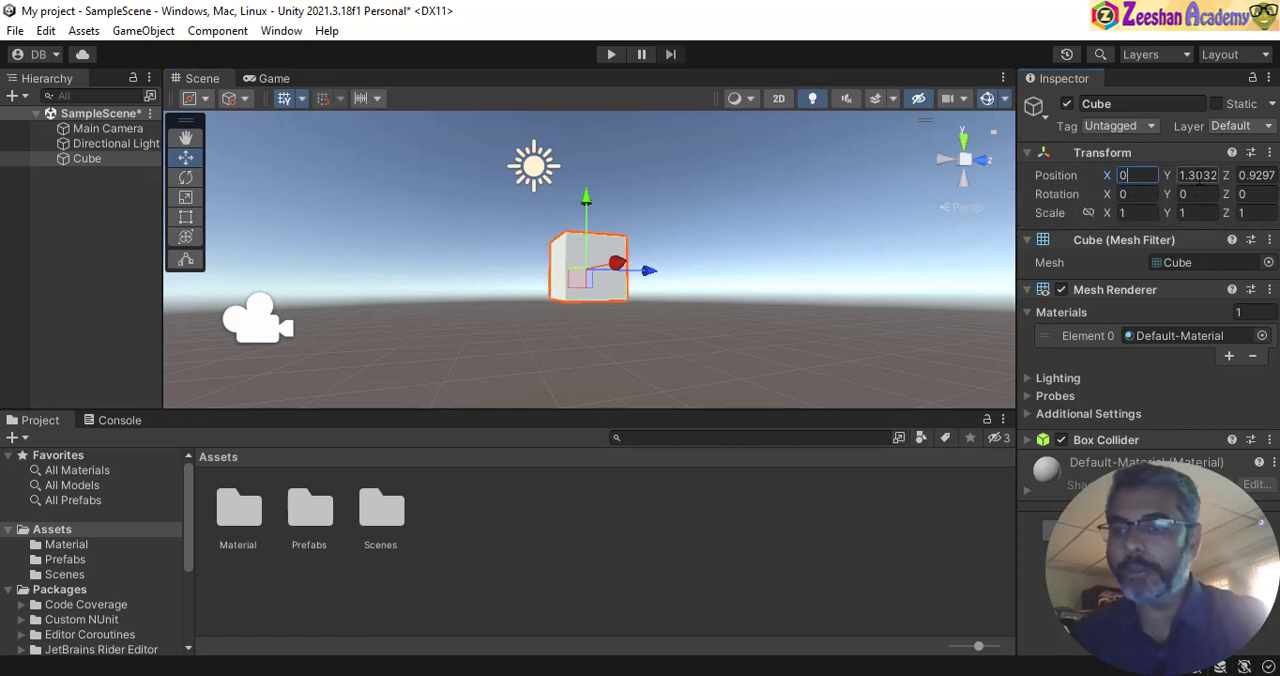
pyautogui.write('0')
pyautogui.press('Tab')
pyautogui.write('0')
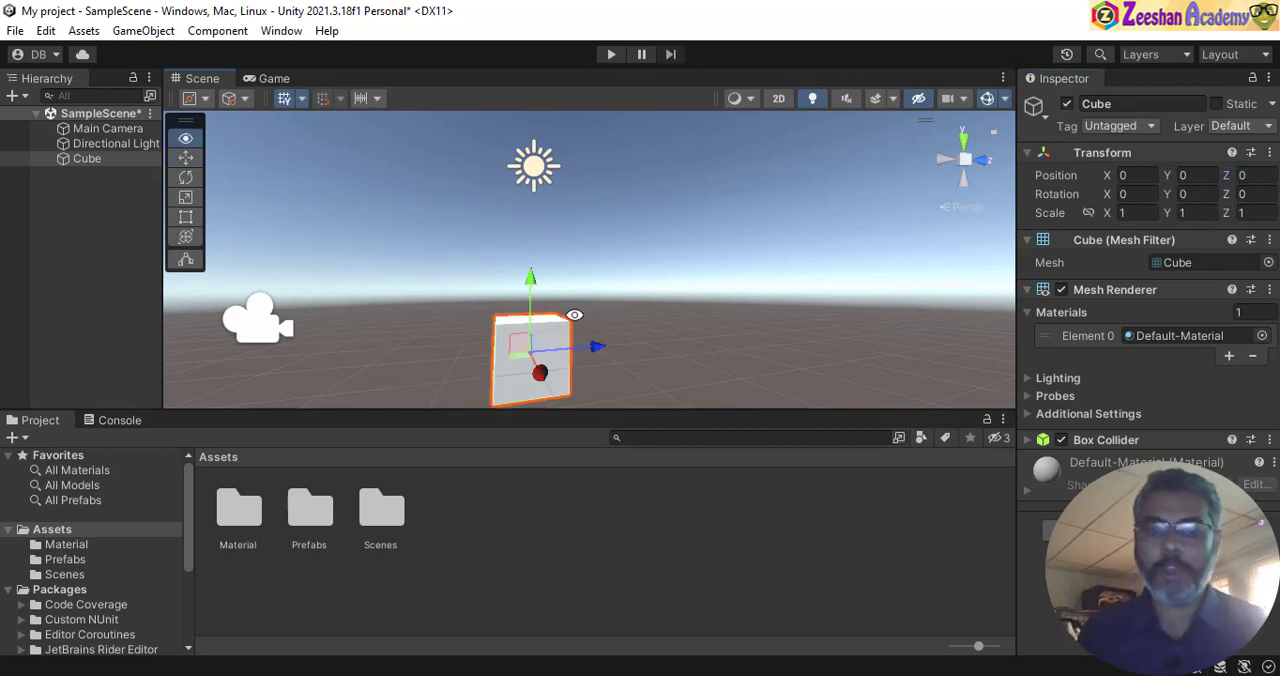
# - Examine the cube's placement at the scene origin from above, the side and near ground level
pyautogui.keyDown('alt'); pyautogui.moveTo(574, 315); pyautogui.dragTo(665, 385); pyautogui.keyUp('alt')
pyautogui.keyDown('alt'); pyautogui.moveTo(600, 365); pyautogui.dragTo(410, 329, button='right'); pyautogui.keyUp('alt')
pyautogui.keyDown('alt'); pyautogui.moveTo(640, 355); pyautogui.dragTo(651, 426); pyautogui.keyUp('alt')
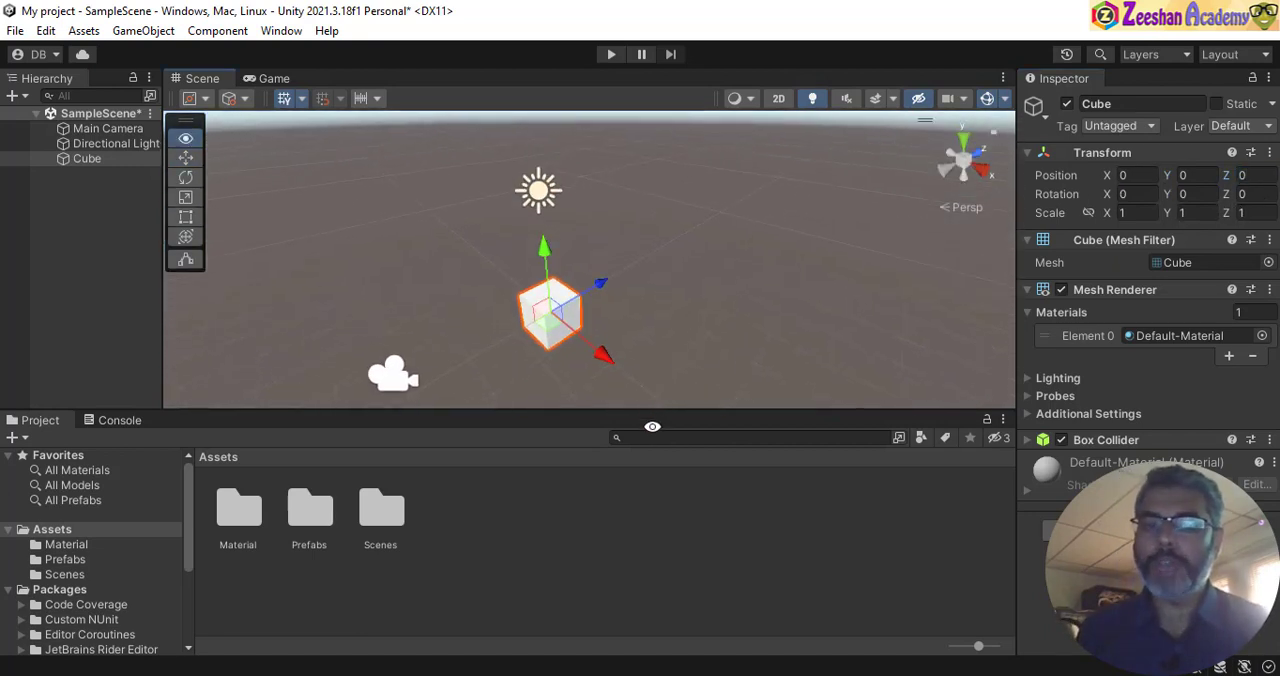
pyautogui.keyDown('alt'); pyautogui.moveTo(640, 385); pyautogui.dragTo(446, 311, button='right'); pyautogui.keyUp('alt')
pyautogui.keyDown('alt'); pyautogui.moveTo(500, 320); pyautogui.dragTo(660, 374); pyautogui.keyUp('alt')
pyautogui.keyDown('alt'); pyautogui.moveTo(715, 355); pyautogui.dragTo(872, 327, button='right'); pyautogui.keyUp('alt')
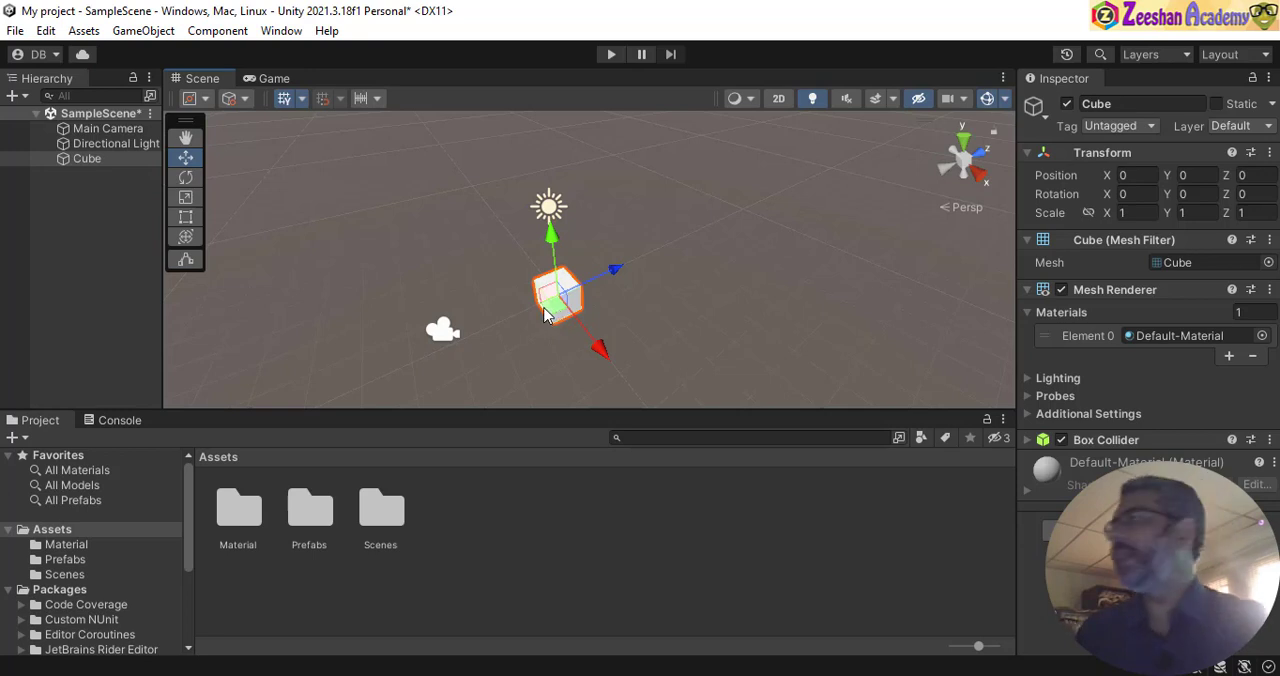
pyautogui.keyDown('alt'); pyautogui.moveTo(566, 283); pyautogui.dragTo(514, 284); pyautogui.keyUp('alt')
pyautogui.keyDown('alt'); pyautogui.moveTo(514, 284); pyautogui.dragTo(669, 311, button='right'); pyautogui.keyUp('alt')
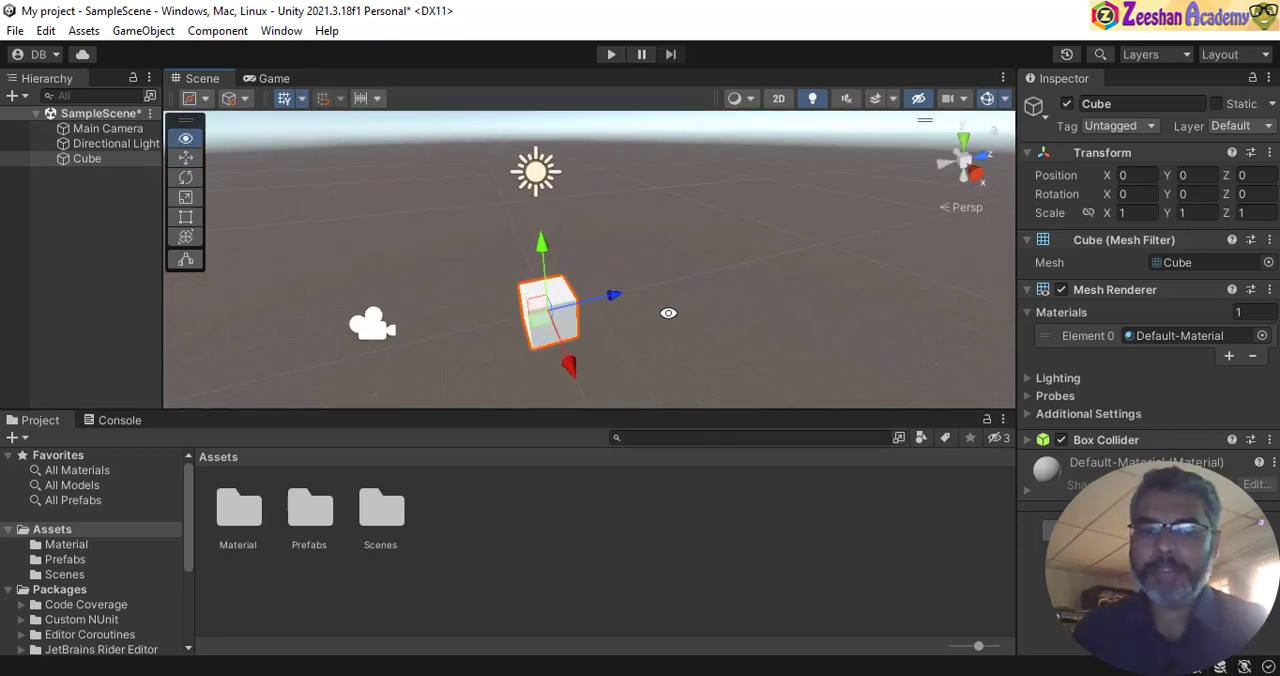
pyautogui.keyDown('alt'); pyautogui.moveTo(669, 311); pyautogui.dragTo(697, 311); pyautogui.keyUp('alt')
pyautogui.keyDown('alt'); pyautogui.moveTo(697, 311); pyautogui.dragTo(717, 315, button='right'); pyautogui.keyUp('alt')
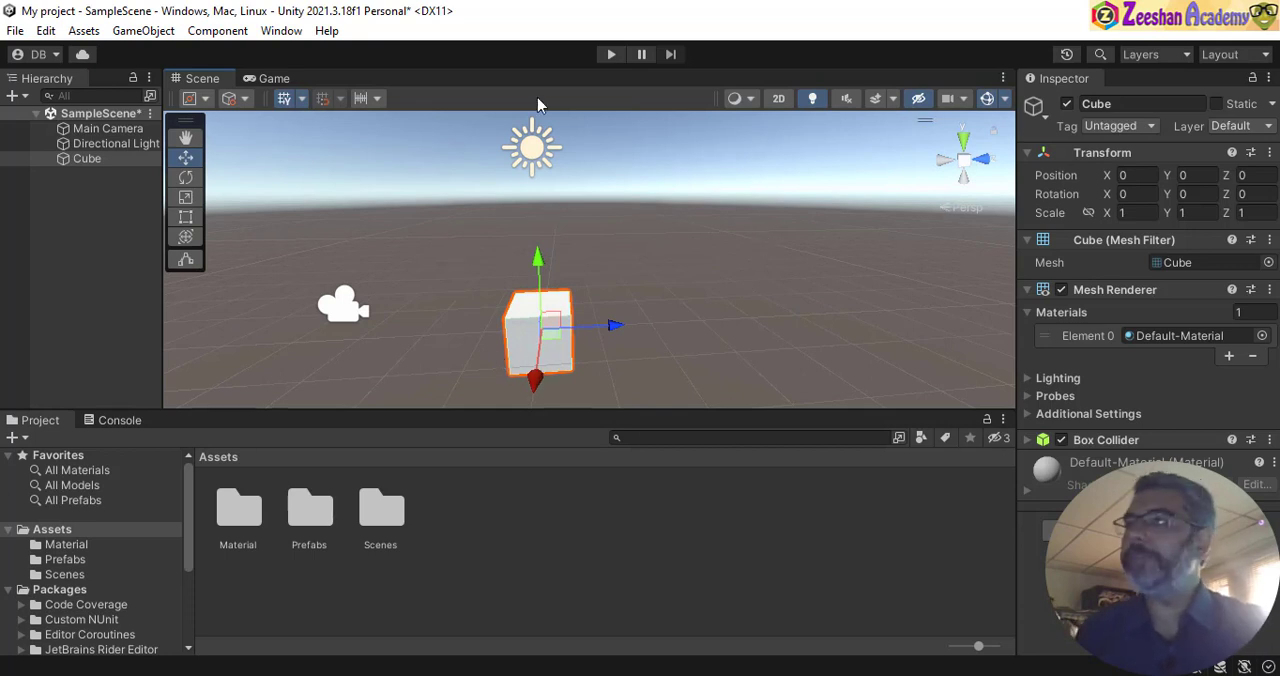
# - Rename the cube as Box and add a second 3D cube to the scene
pyautogui.click(1113, 105)
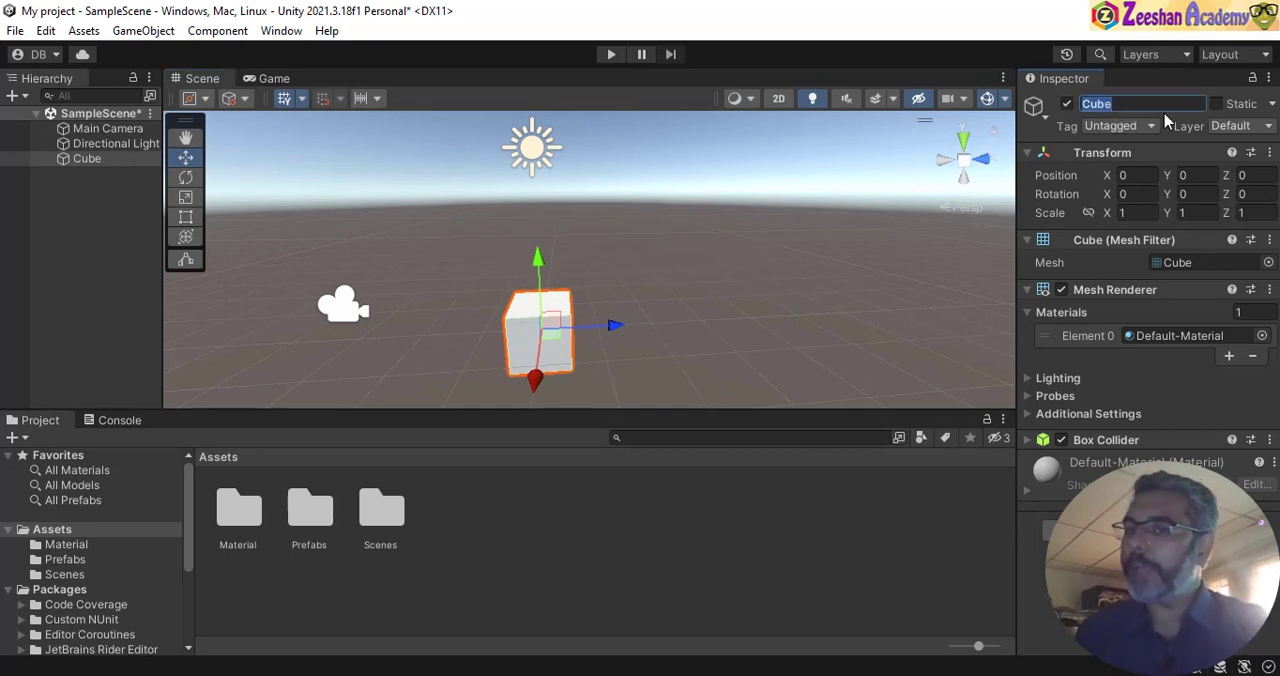
pyautogui.write('Box')
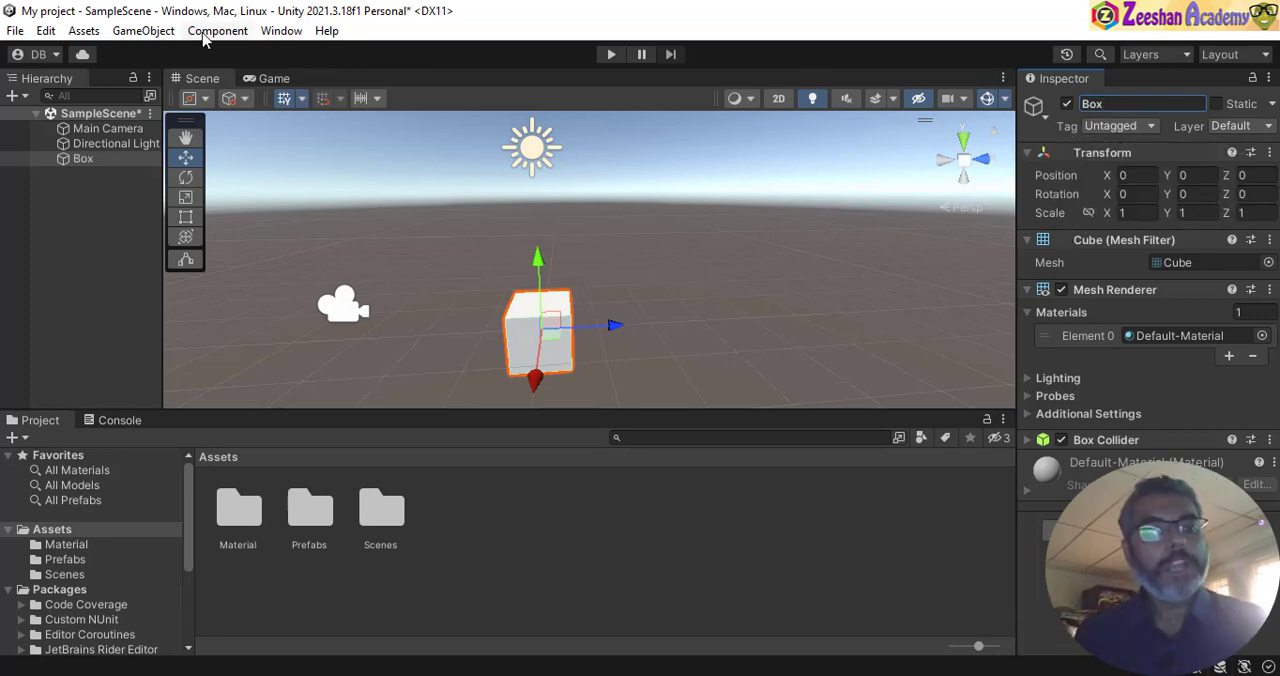
pyautogui.click(144, 32)
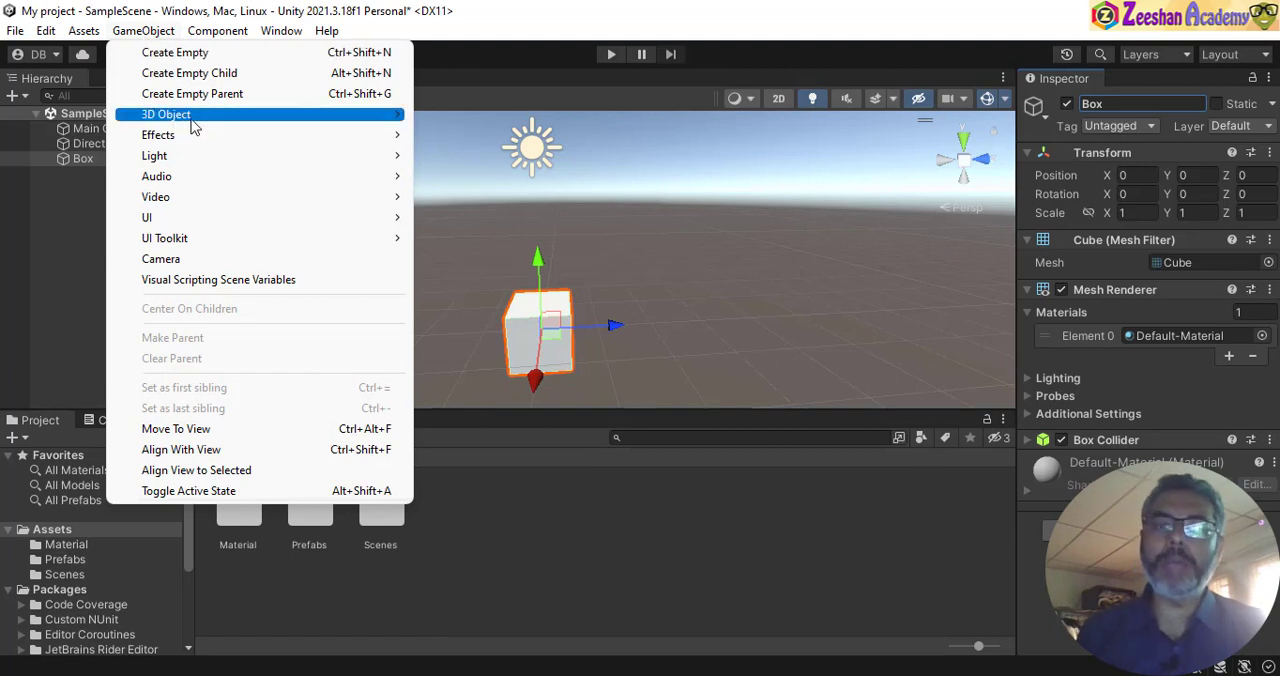
pyautogui.moveTo(194, 116)
pyautogui.click(500, 115)
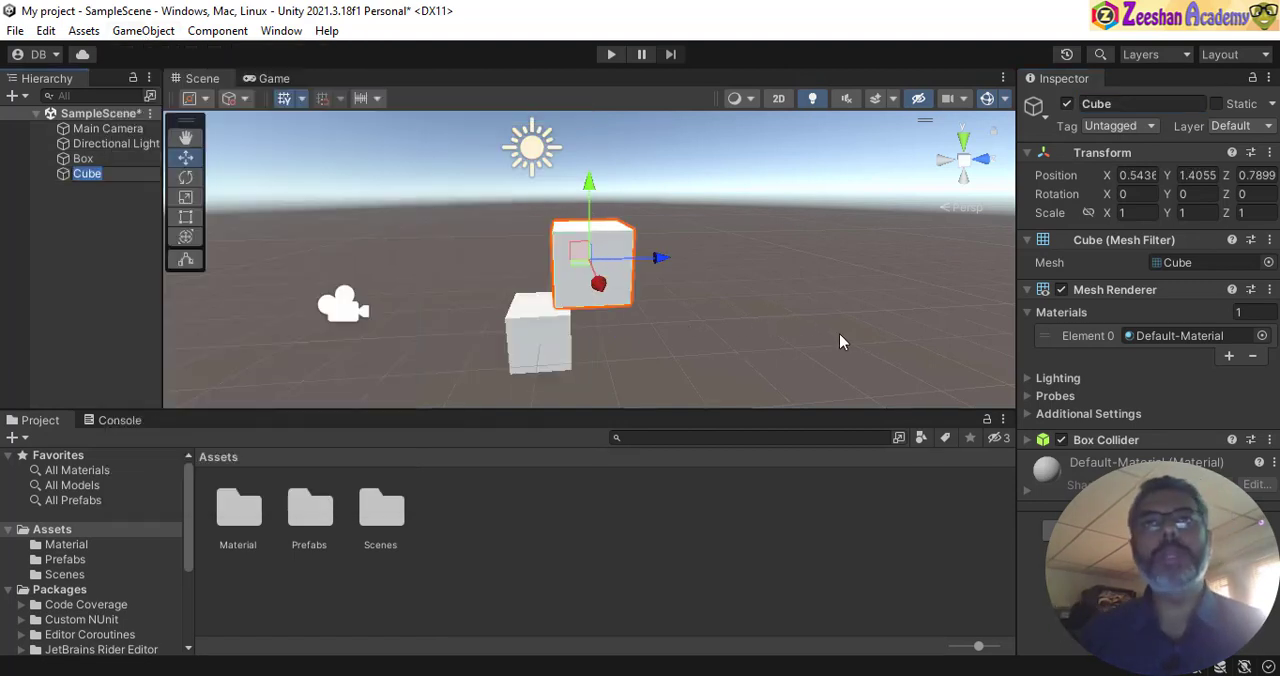
# - Set the new cube's position to X 0, Y 0 and Z 0
pyautogui.click(1147, 175)
pyautogui.doubleClick(1147, 175)
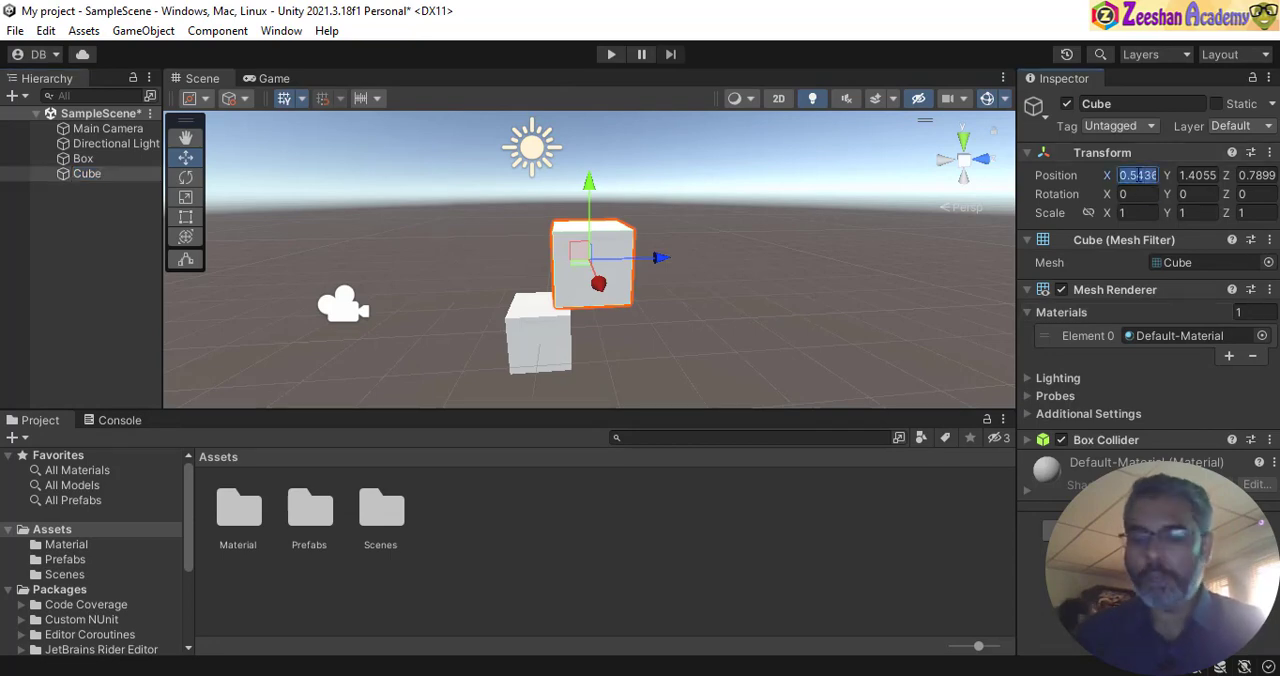
pyautogui.write('0')
pyautogui.press('Tab')
pyautogui.write('0')
pyautogui.doubleClick(1244, 175)
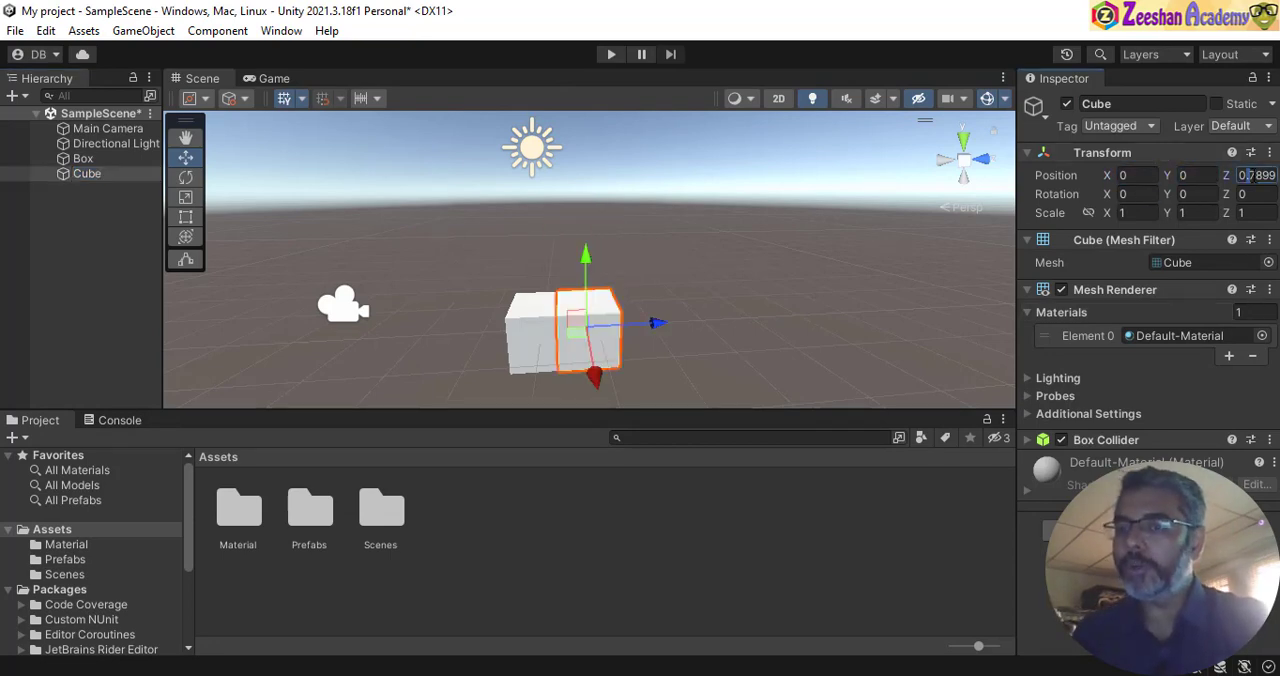
pyautogui.write('0')
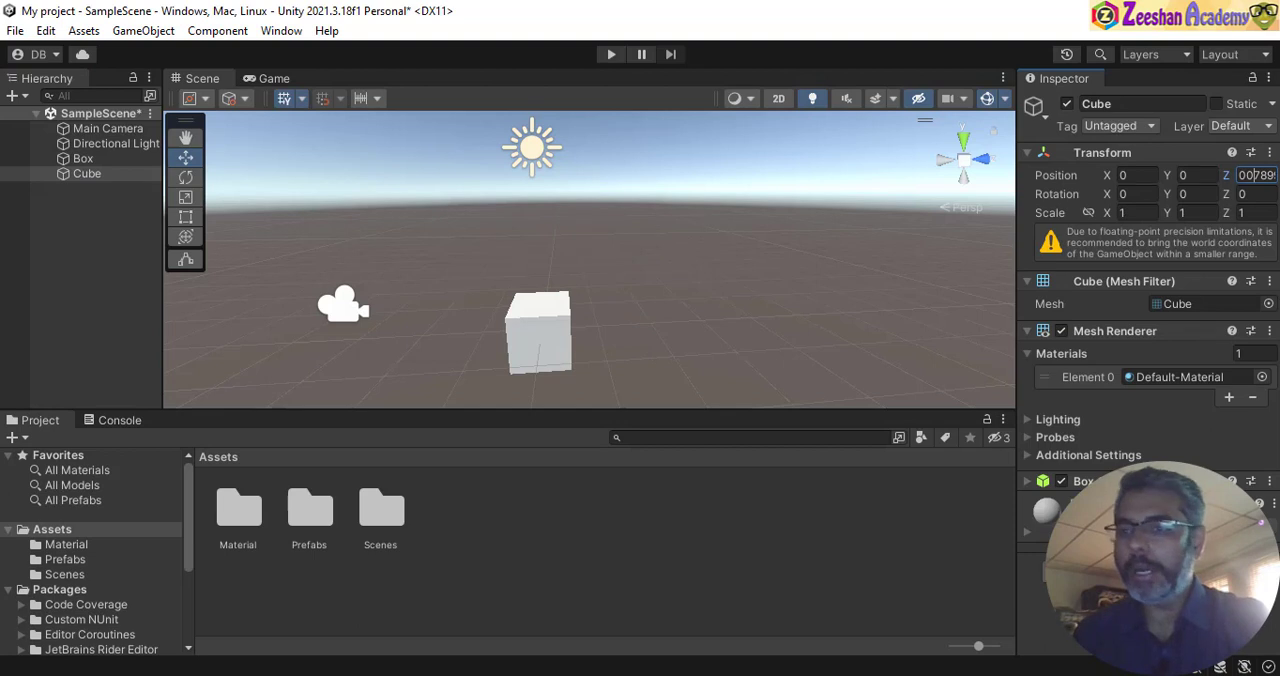
pyautogui.doubleClick(1264, 175)
pyautogui.write('0')
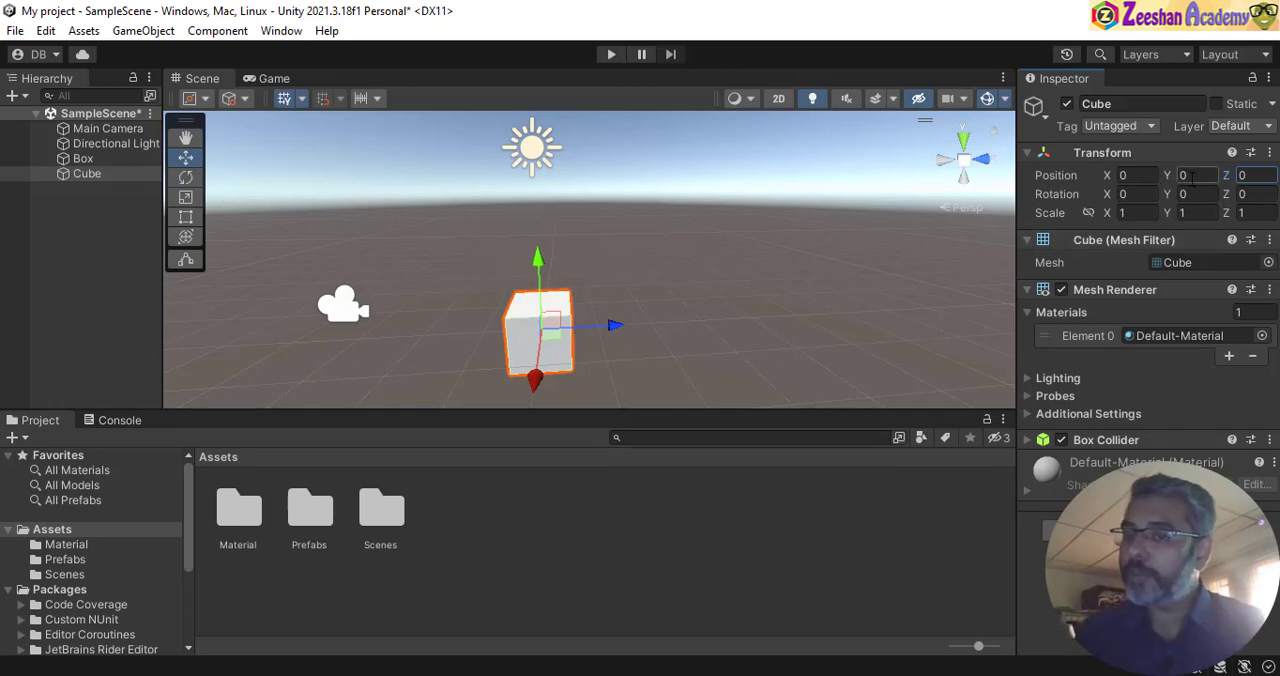
# - Move the second cube up above the Box to about Y 1.17
pyautogui.click(185, 159)
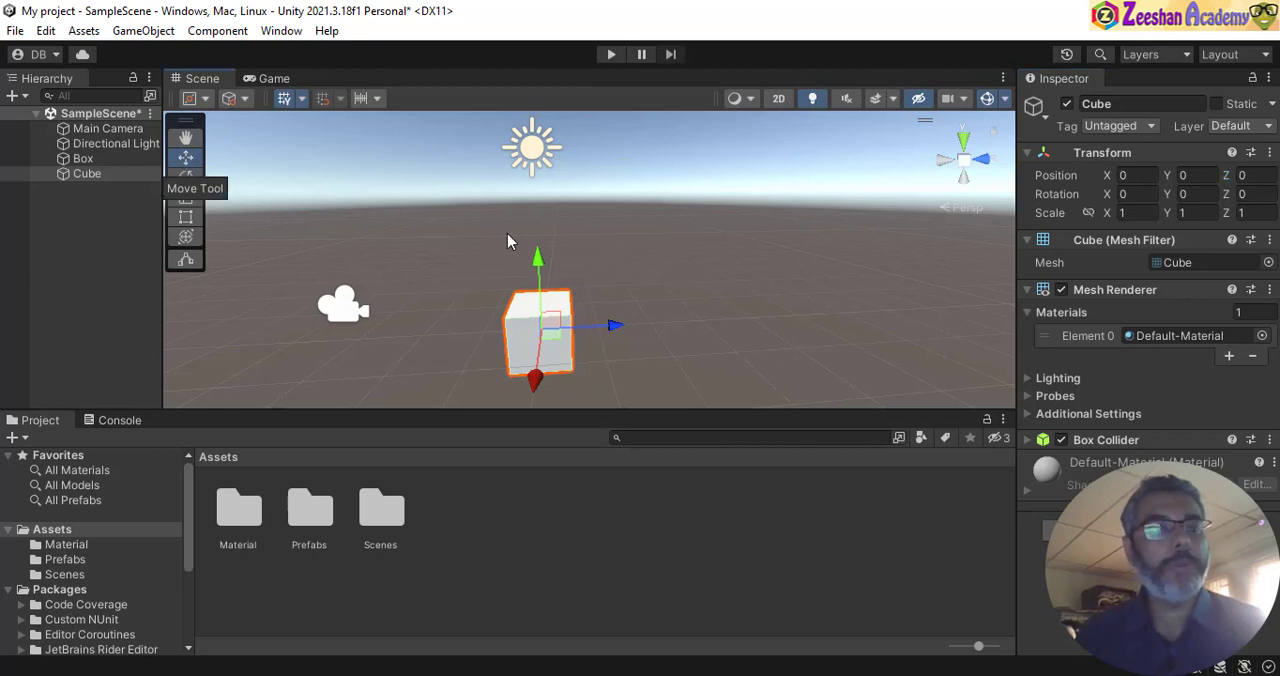
pyautogui.moveTo(540, 268); pyautogui.dragTo(535, 204)
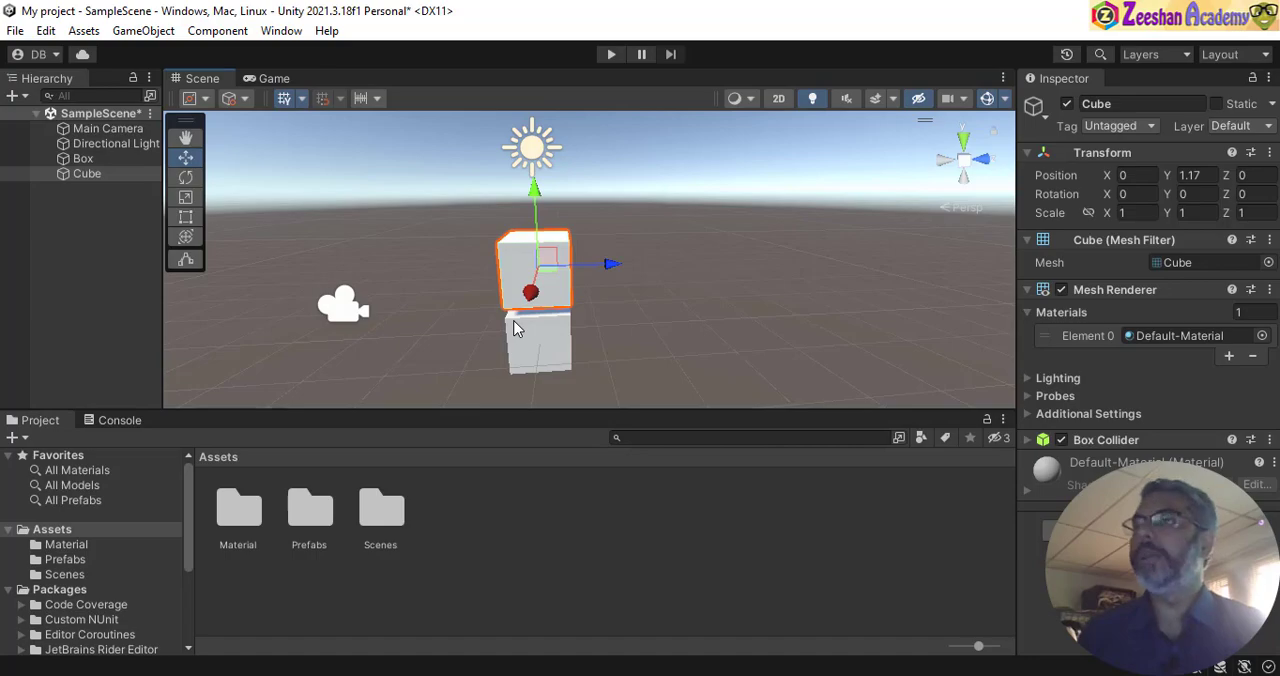
# - Check the translate/move shortcut in the Notepad shortcuts file, and return to Unity to examine the two stacked cubes up close
pyautogui.hotkey('alt', 'Tab')
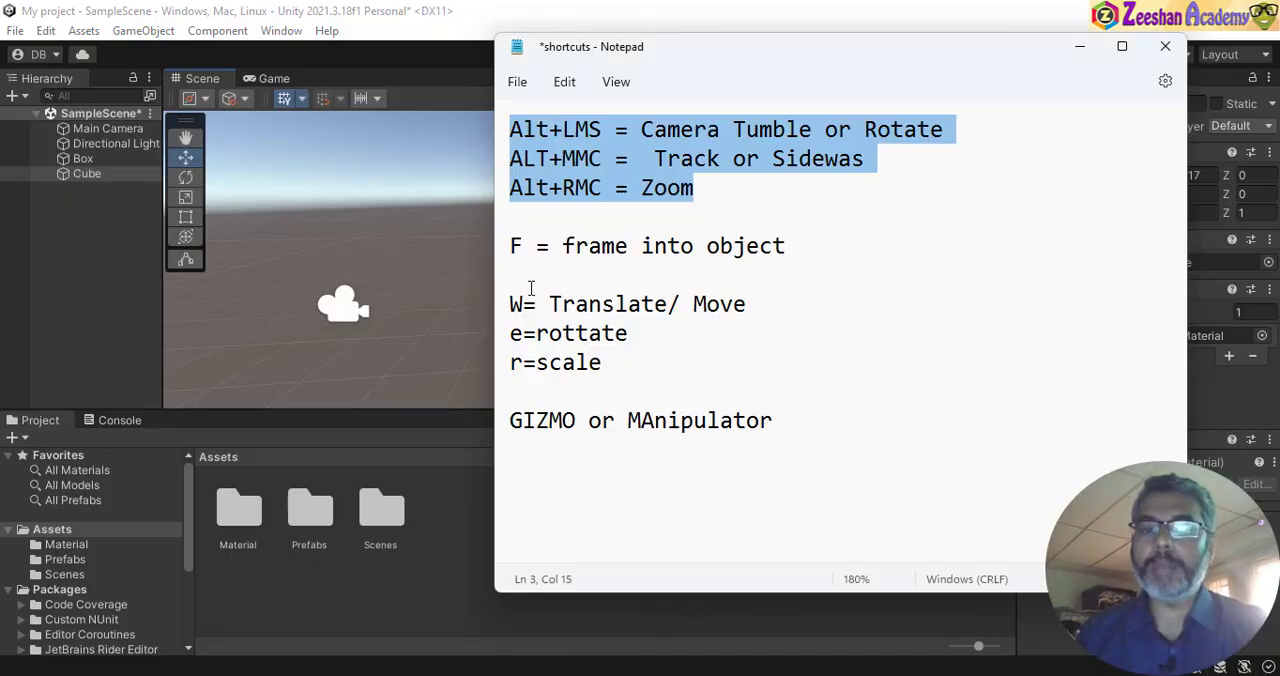
pyautogui.tripleClick(502, 306)
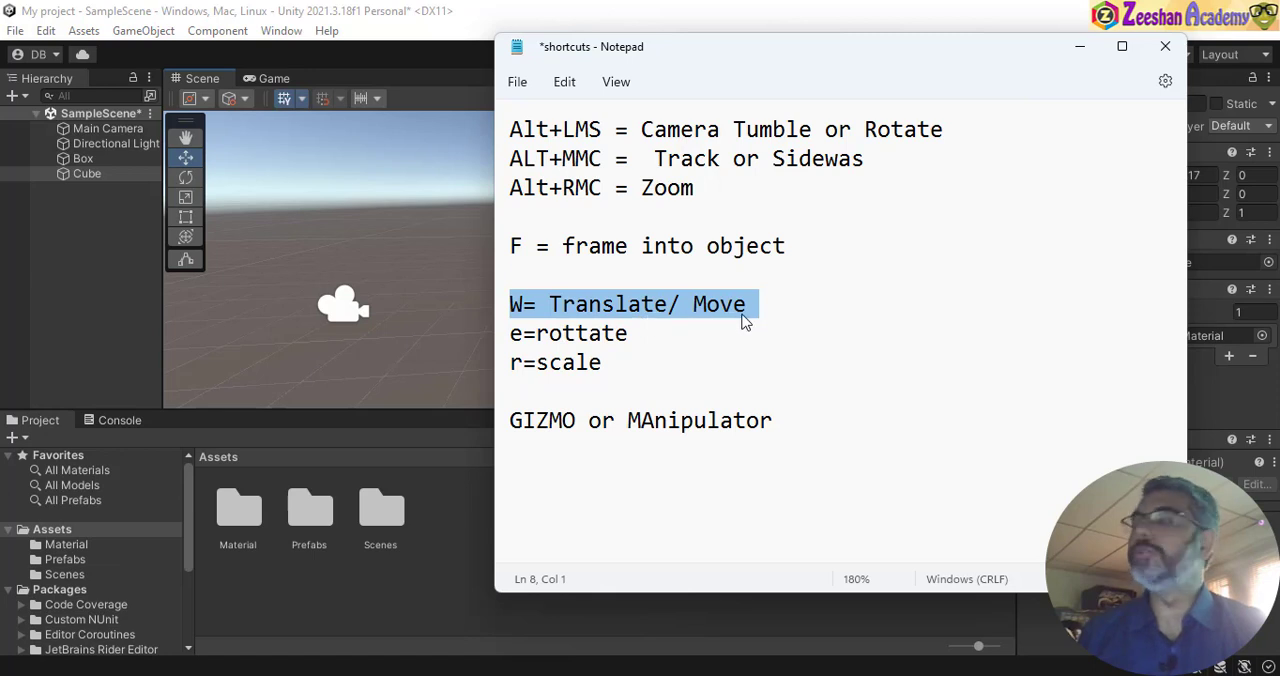
pyautogui.hotkey('alt', 'Tab')
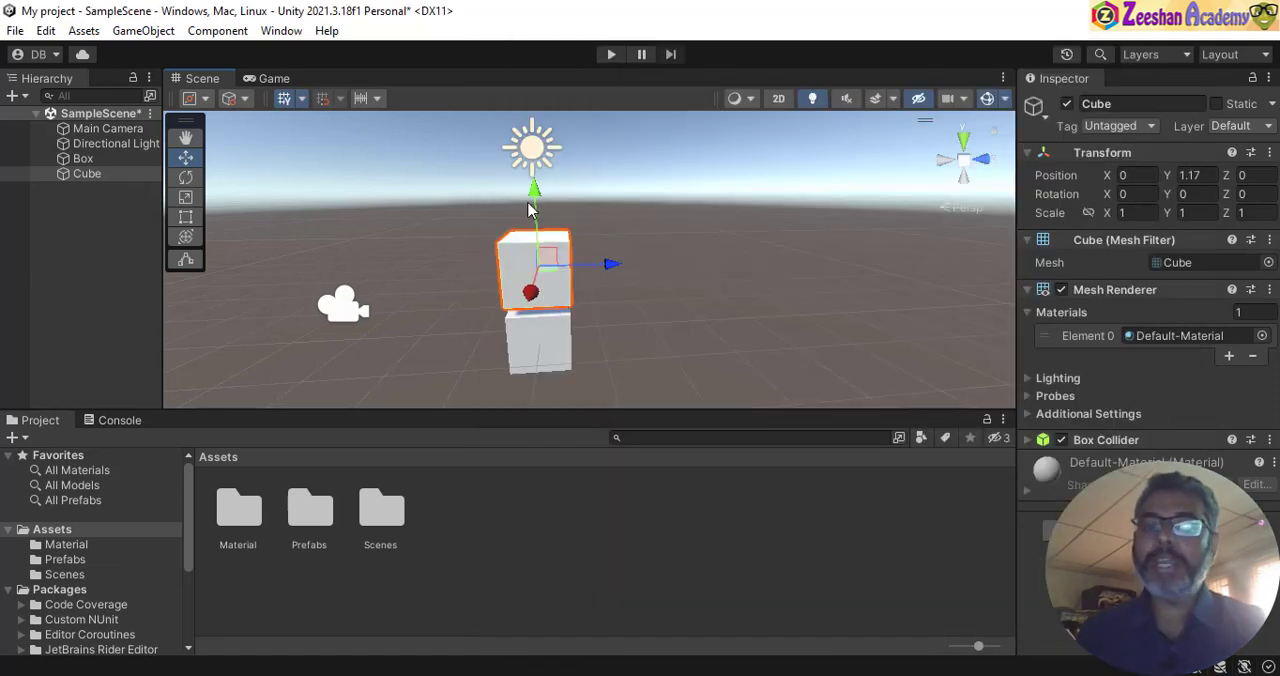
pyautogui.keyDown('alt'); pyautogui.moveTo(562, 295); pyautogui.dragTo(509, 282); pyautogui.keyUp('alt')
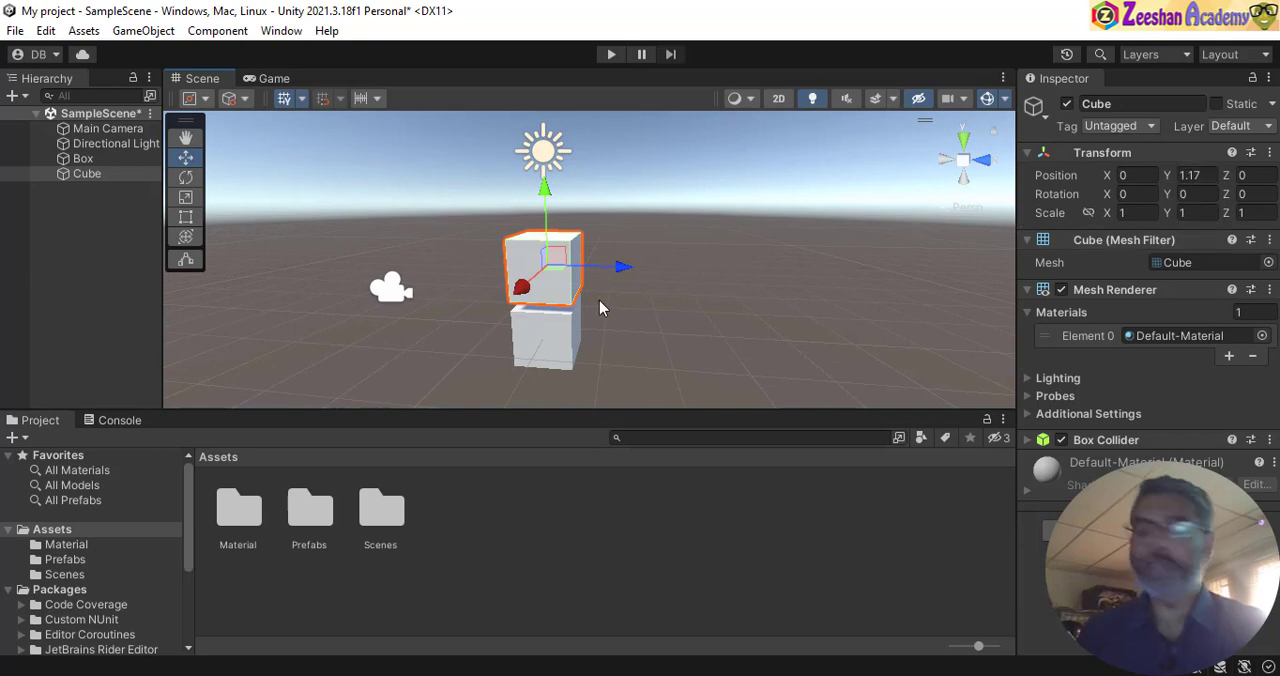
pyautogui.keyDown('alt'); pyautogui.moveTo(508, 307); pyautogui.dragTo(717, 334, button='right'); pyautogui.keyUp('alt')
pyautogui.keyDown('alt'); pyautogui.moveTo(717, 333); pyautogui.dragTo(616, 268); pyautogui.keyUp('alt')
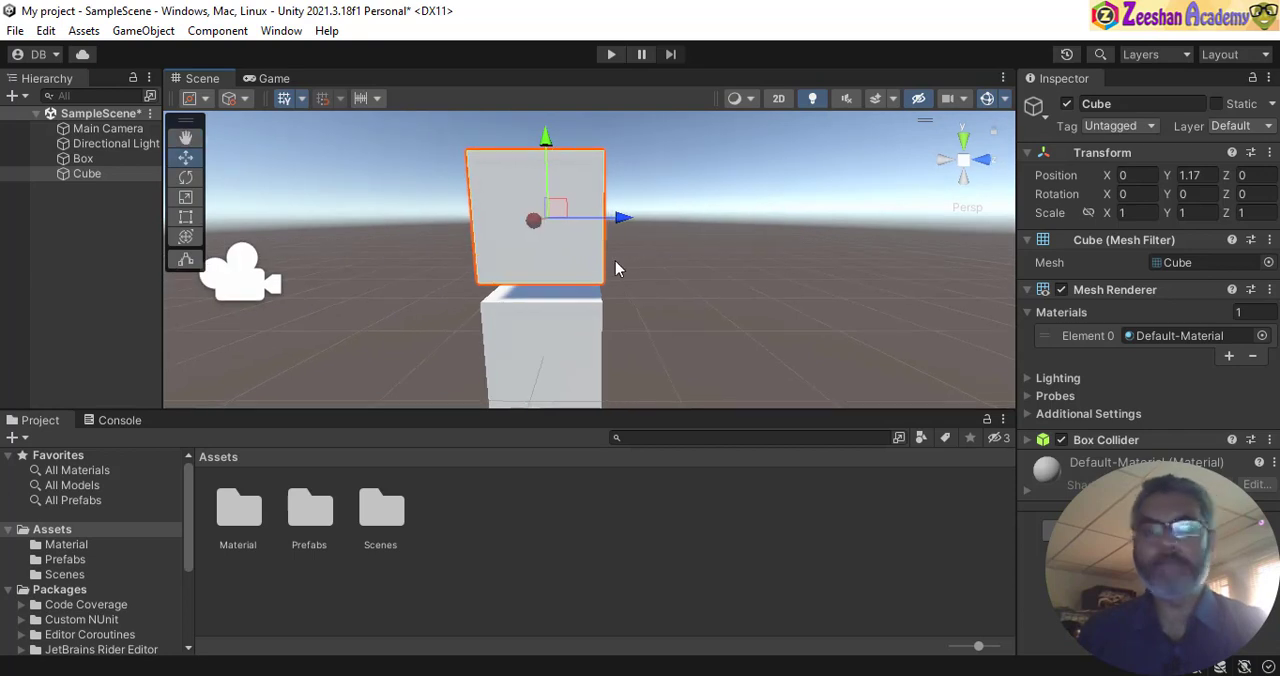
# - Activate the Scale tool for the upper cube, and add "/ size" after "r=scale" in the Notepad shortcuts file
pyautogui.click(186, 199)
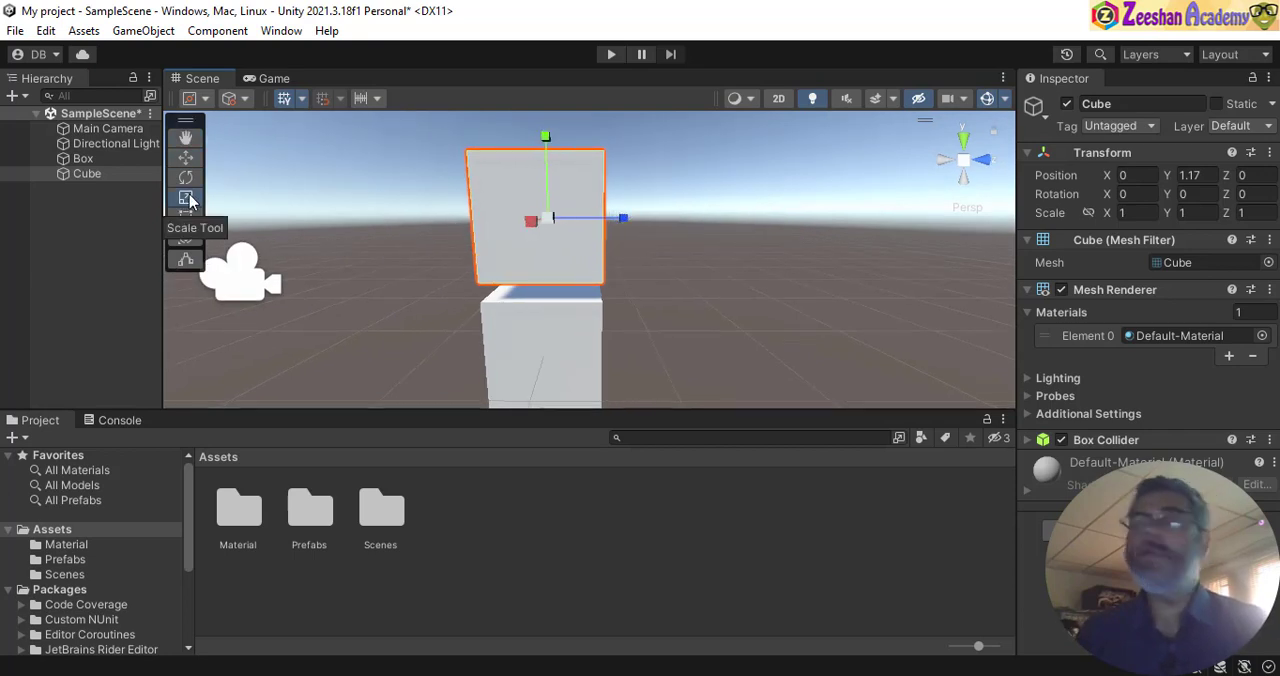
pyautogui.hotkey('alt', 'Tab')
pyautogui.moveTo(606, 363); pyautogui.dragTo(500, 357)
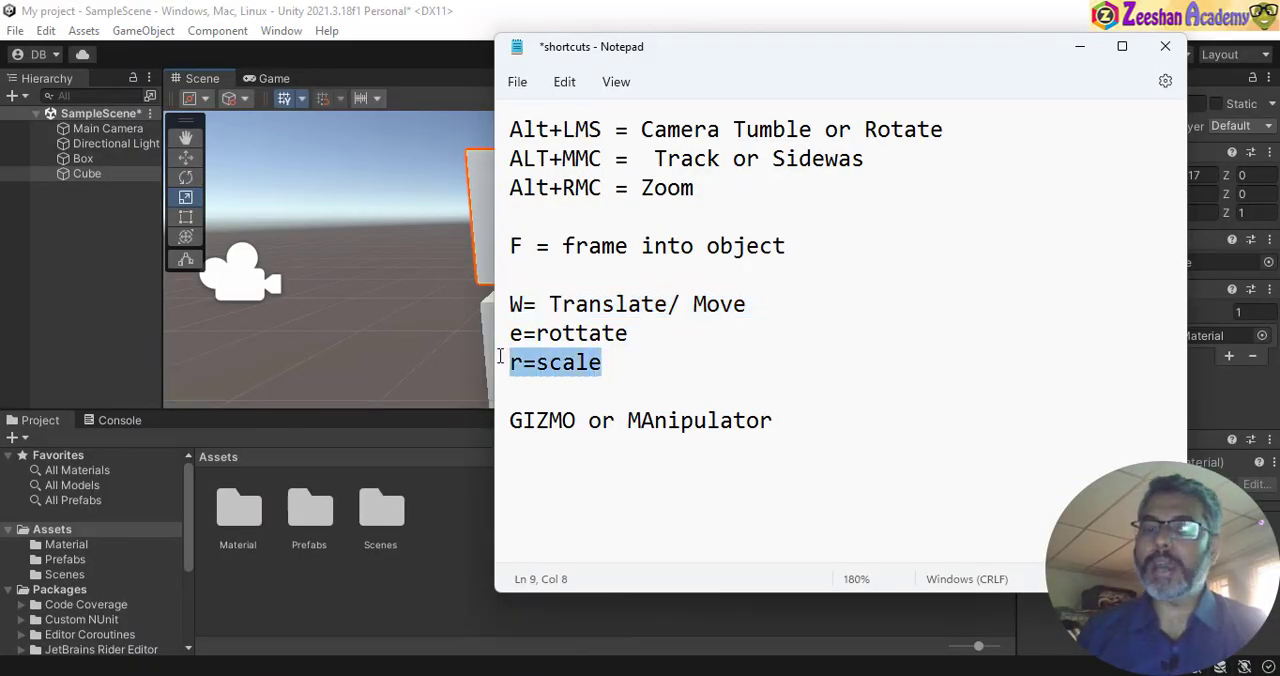
pyautogui.hotkey('alt', 'Tab')
pyautogui.hotkey('alt', 'Tab')
pyautogui.click(630, 362)
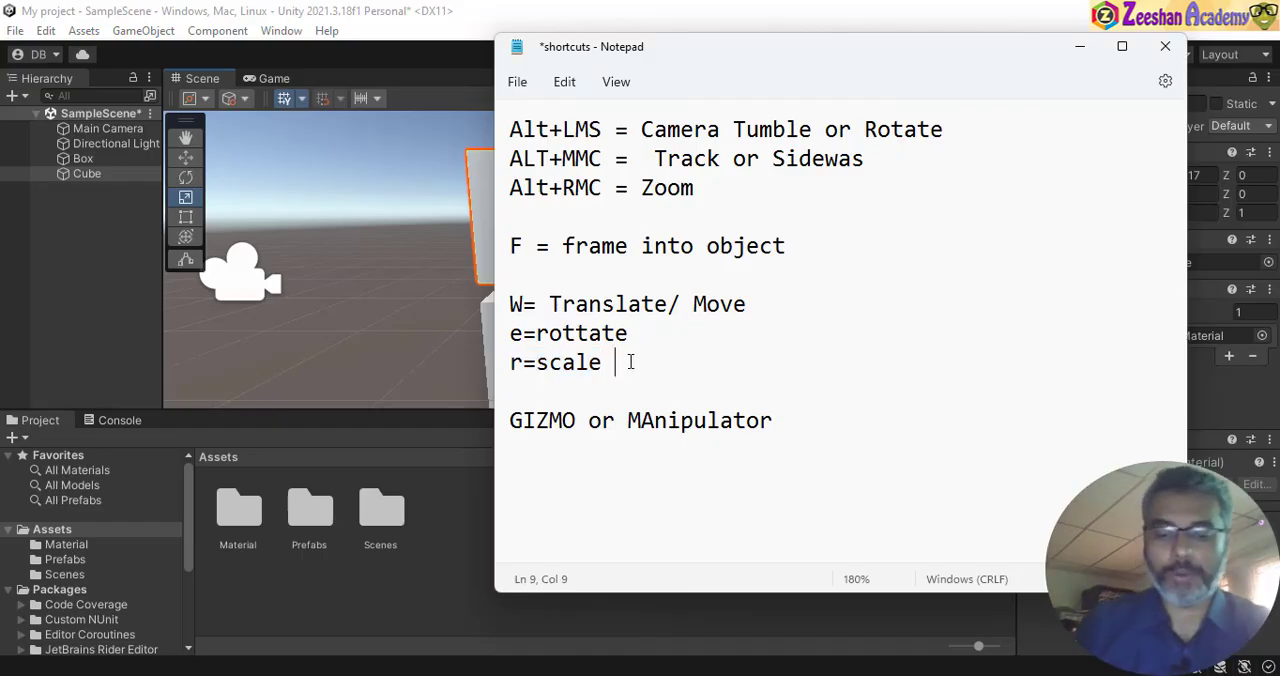
pyautogui.write('/S size')
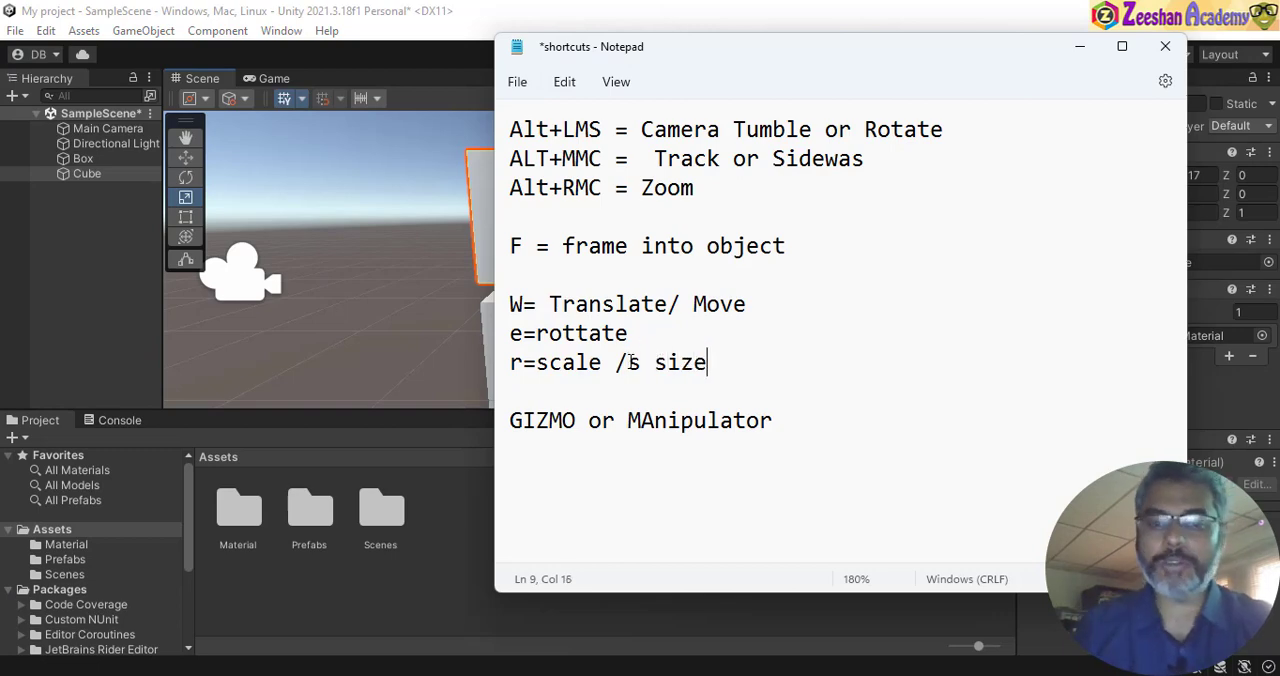
pyautogui.press('BackSpace')
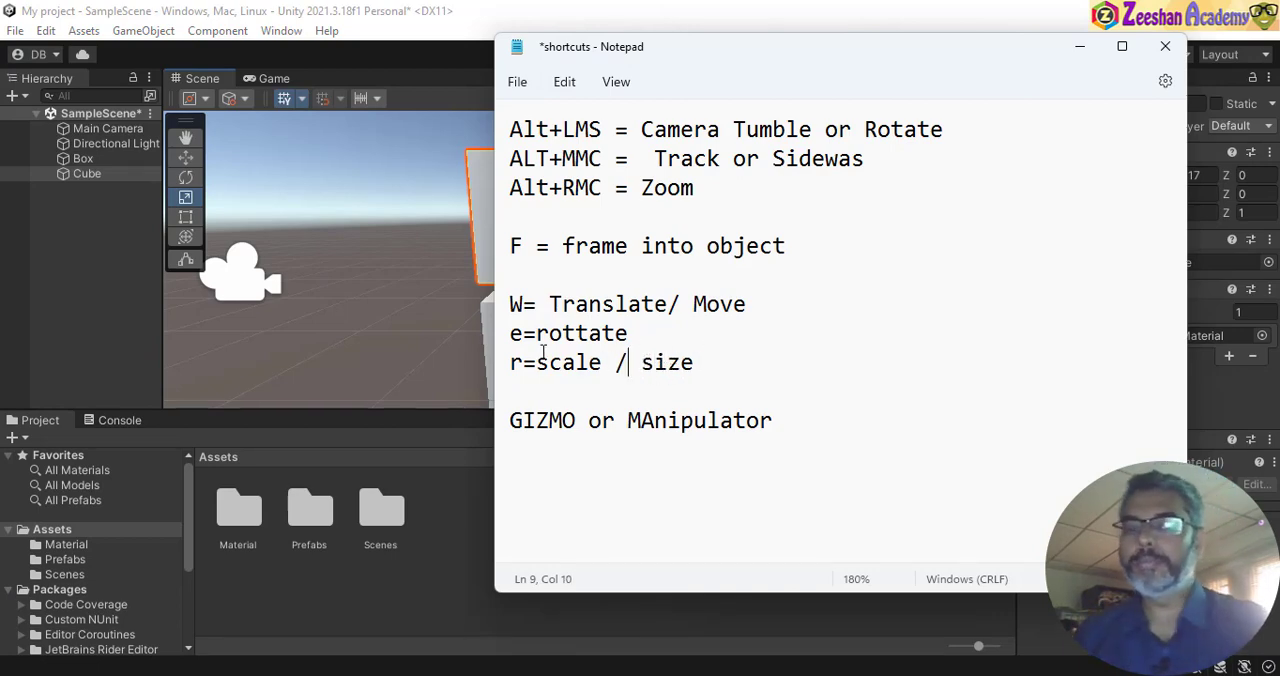
# - Return to Unity and flatten the upper cube into a thin slab with a Y scale of about 0.087
pyautogui.hotkey('alt', 'Tab')
pyautogui.moveTo(614, 237)
pyautogui.keyDown('alt'); pyautogui.mouseDown()
pyautogui.moveTo(488, 256)
pyautogui.moveTo(574, 277)
pyautogui.moveTo(594, 225)
pyautogui.mouseUp(); pyautogui.keyUp('alt')
pyautogui.press('r')
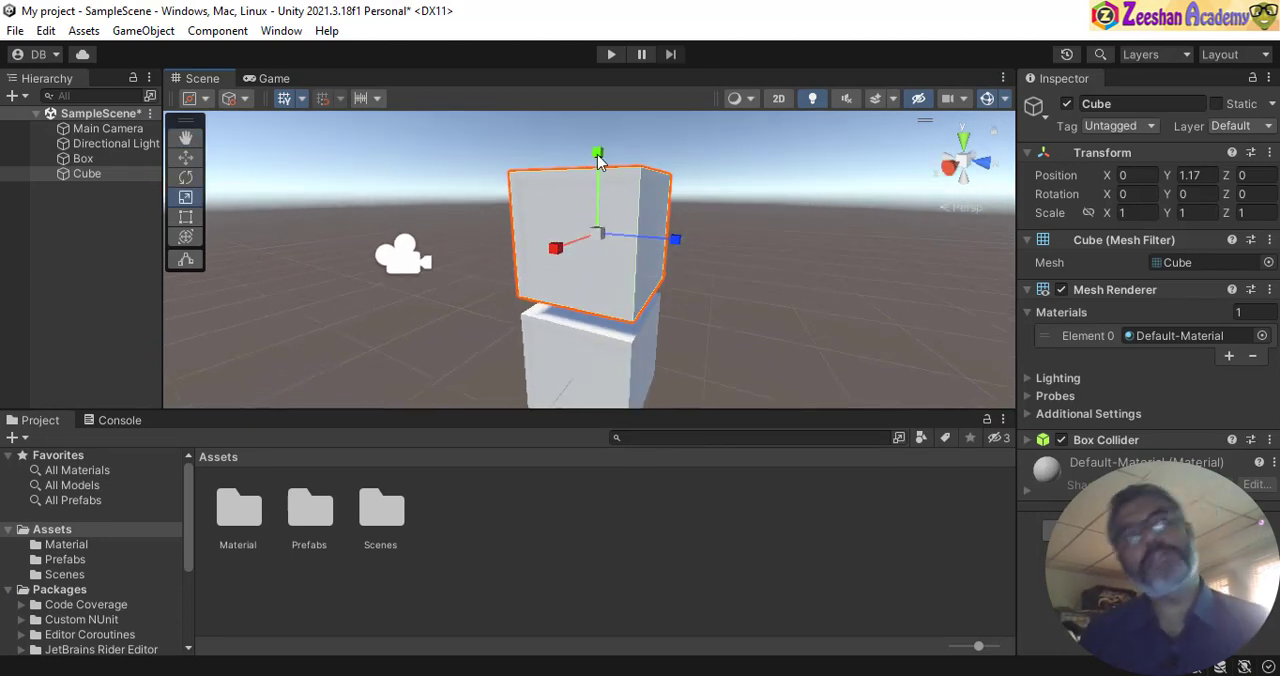
pyautogui.moveTo(599, 157); pyautogui.dragTo(606, 198)
pyautogui.moveTo(605, 207); pyautogui.dragTo(621, 221)
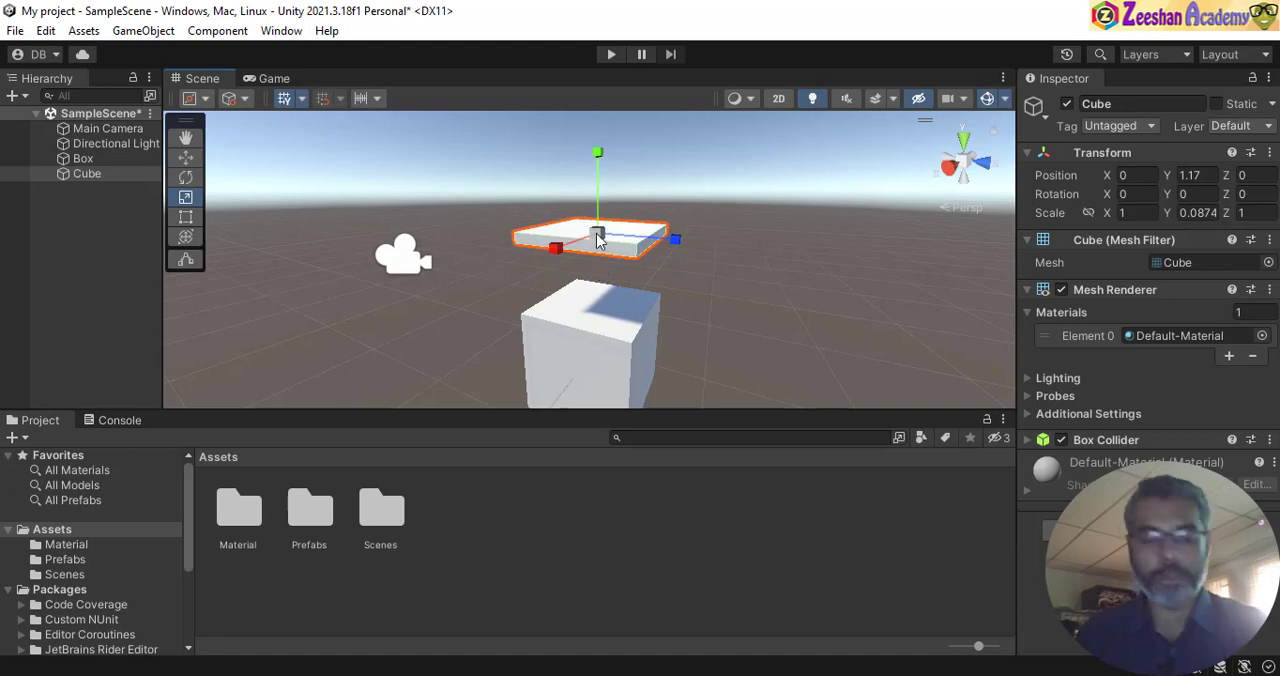
# - Stretch the flattened cube wider than the Box, to a scale of about 1.17 on X and 1.25 on Z
pyautogui.keyDown('alt'); pyautogui.moveTo(603, 234); pyautogui.dragTo(706, 275); pyautogui.keyUp('alt')
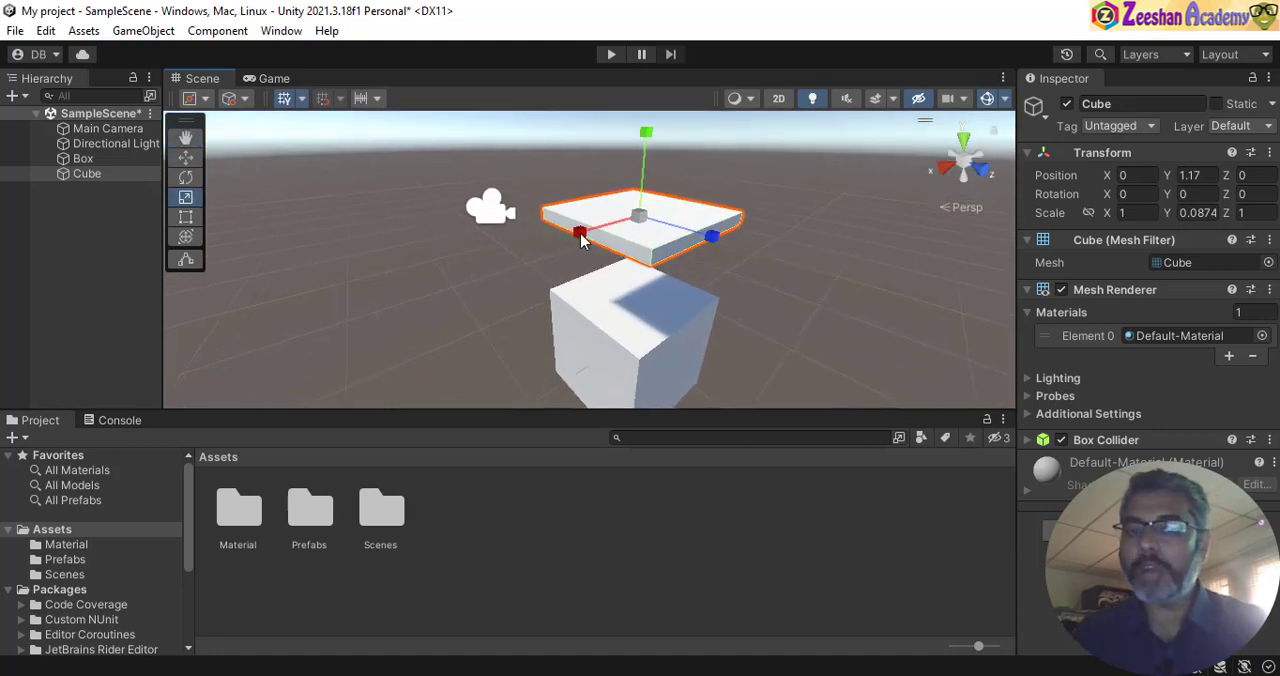
pyautogui.moveTo(579, 232); pyautogui.dragTo(572, 239)
pyautogui.moveTo(712, 237); pyautogui.dragTo(731, 243)
pyautogui.keyDown('alt'); pyautogui.moveTo(662, 268); pyautogui.dragTo(655, 296); pyautogui.keyUp('alt')
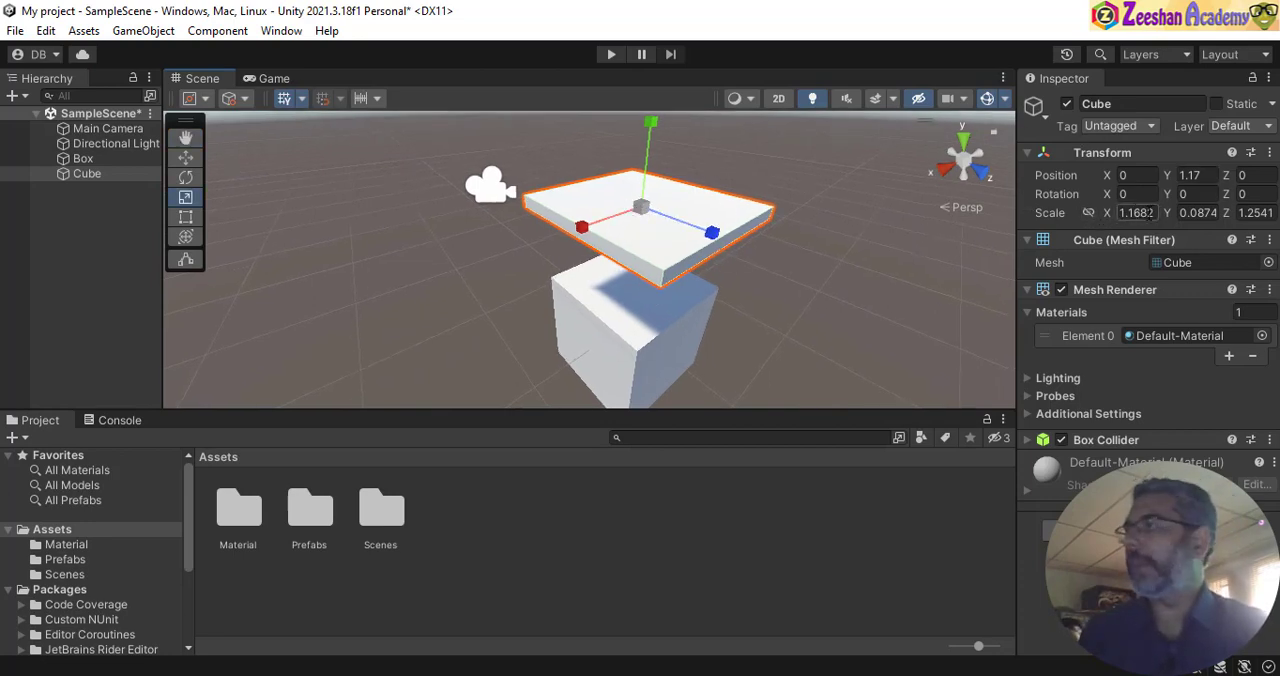
# - Set the flattened cube's X and Z scale to 1.2
pyautogui.click(1152, 213)
pyautogui.write('1.2')
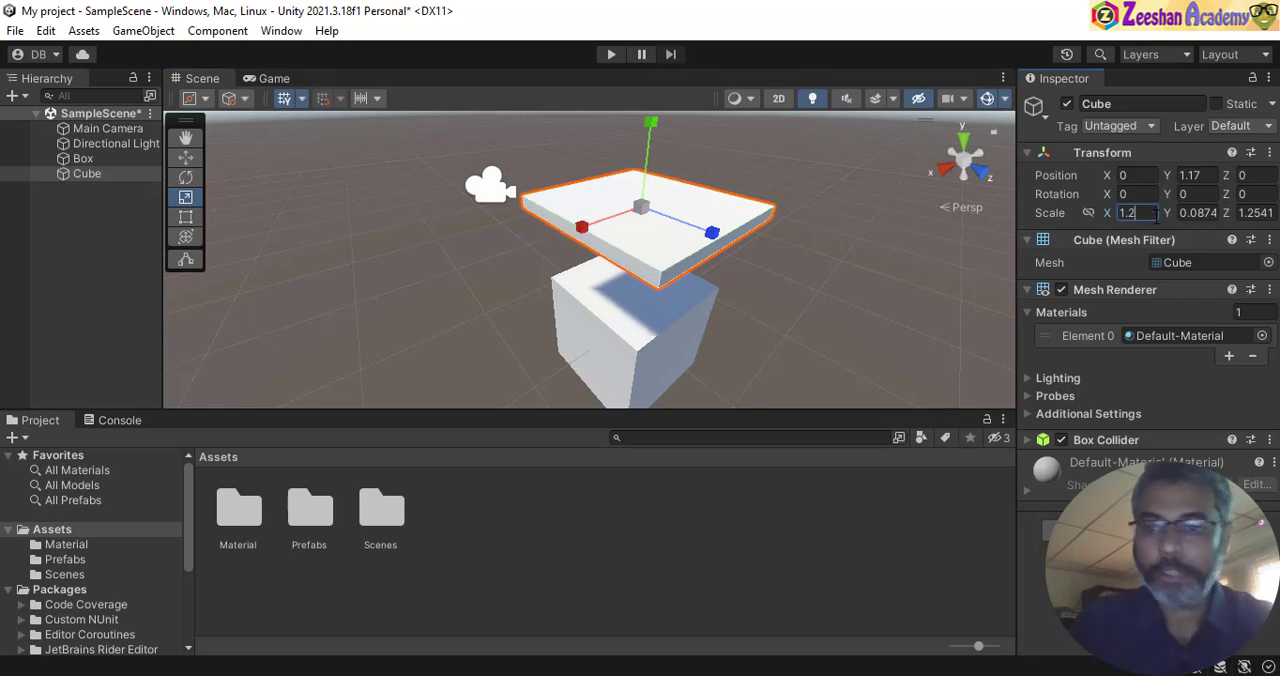
pyautogui.click(1272, 214)
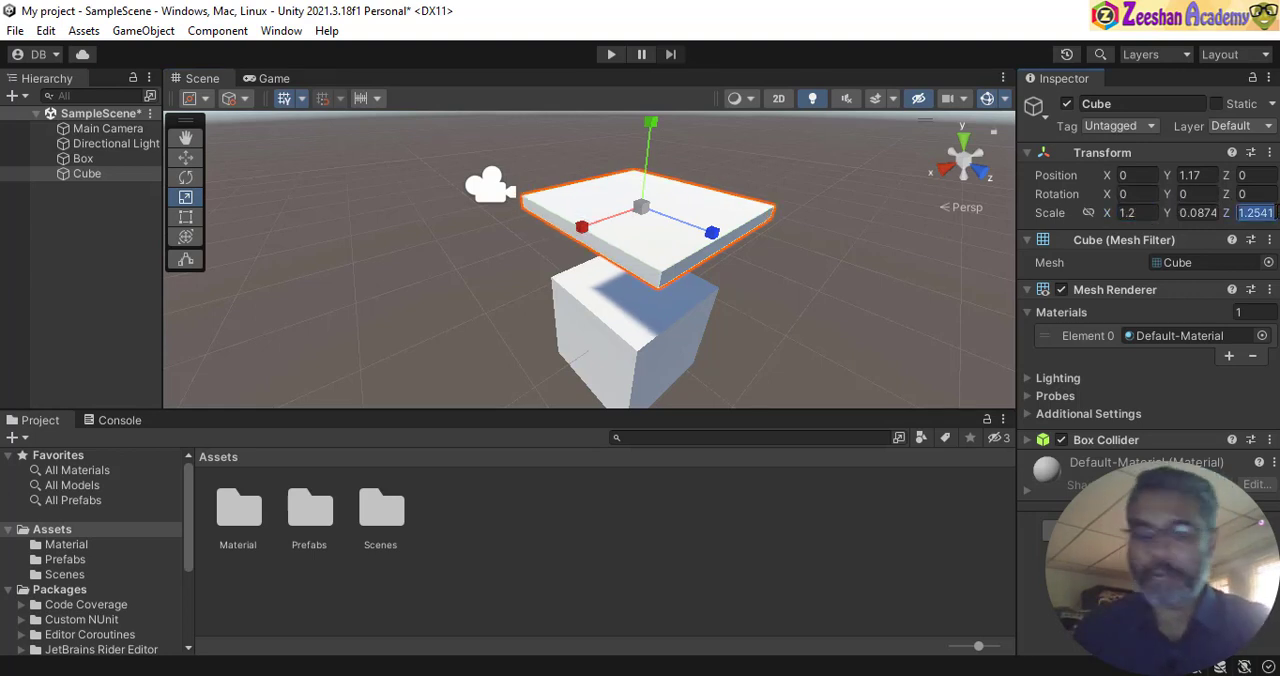
pyautogui.write('1.2')
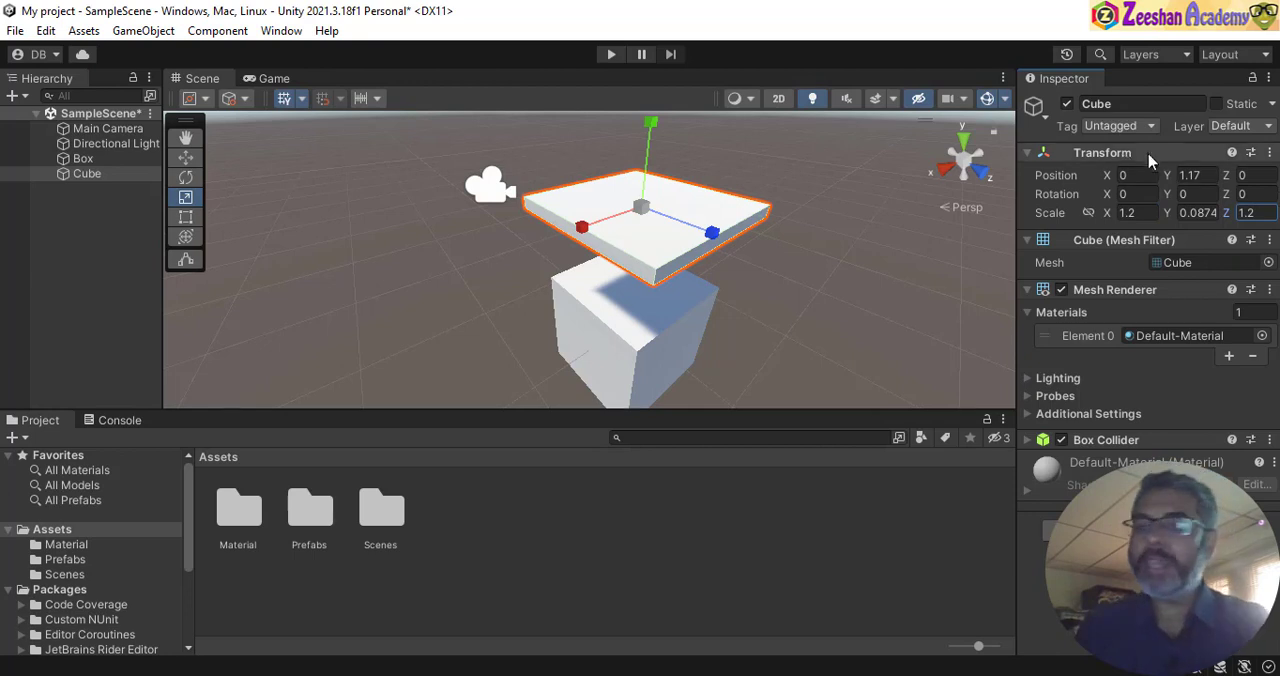
pyautogui.click(1182, 214)
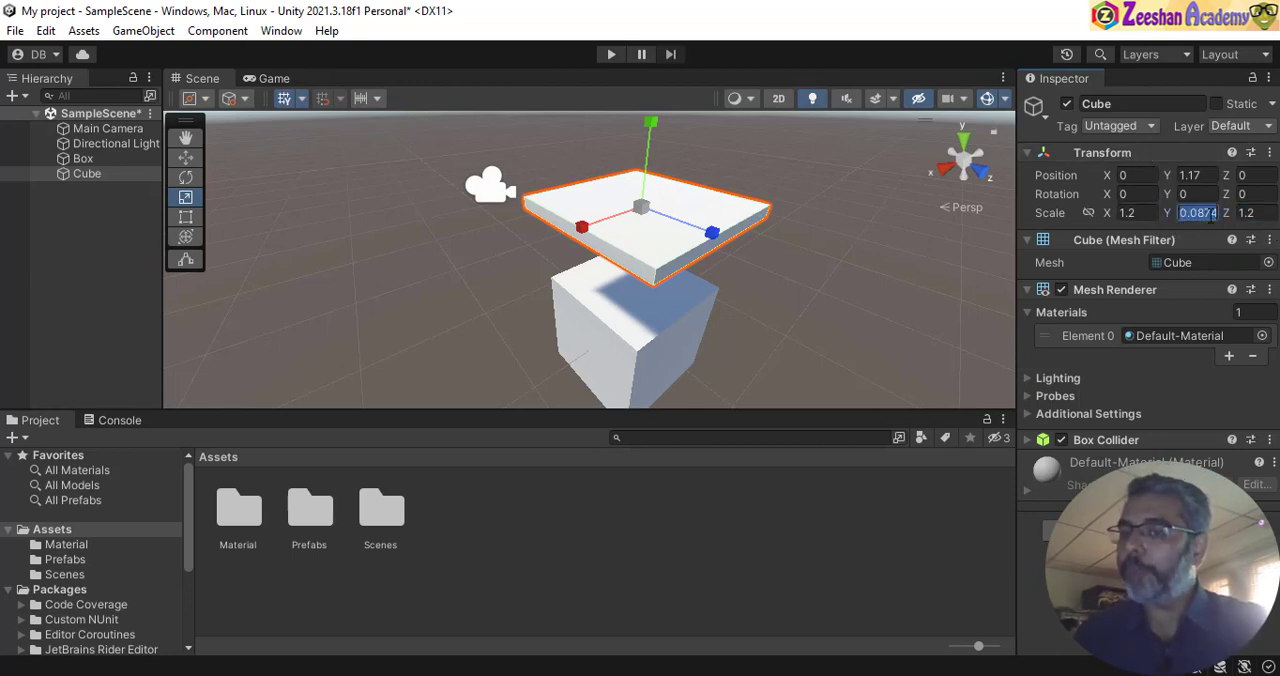
# - Lower the flattened cube onto the top of the Box like a lid, to about Y 0.542
pyautogui.keyDown('alt'); pyautogui.moveTo(703, 209); pyautogui.dragTo(635, 172); pyautogui.keyUp('alt')
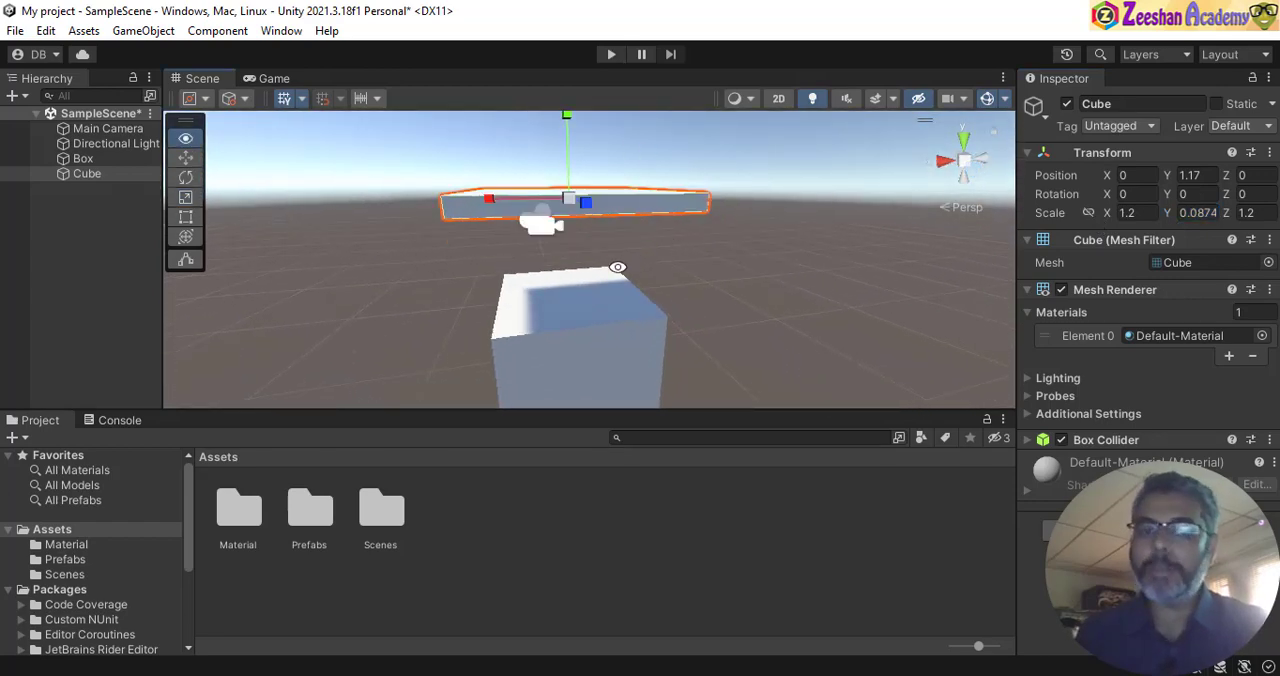
pyautogui.click(185, 157)
pyautogui.moveTo(572, 127); pyautogui.dragTo(586, 219)
pyautogui.keyDown('alt'); pyautogui.moveTo(588, 225); pyautogui.dragTo(762, 179); pyautogui.keyUp('alt')
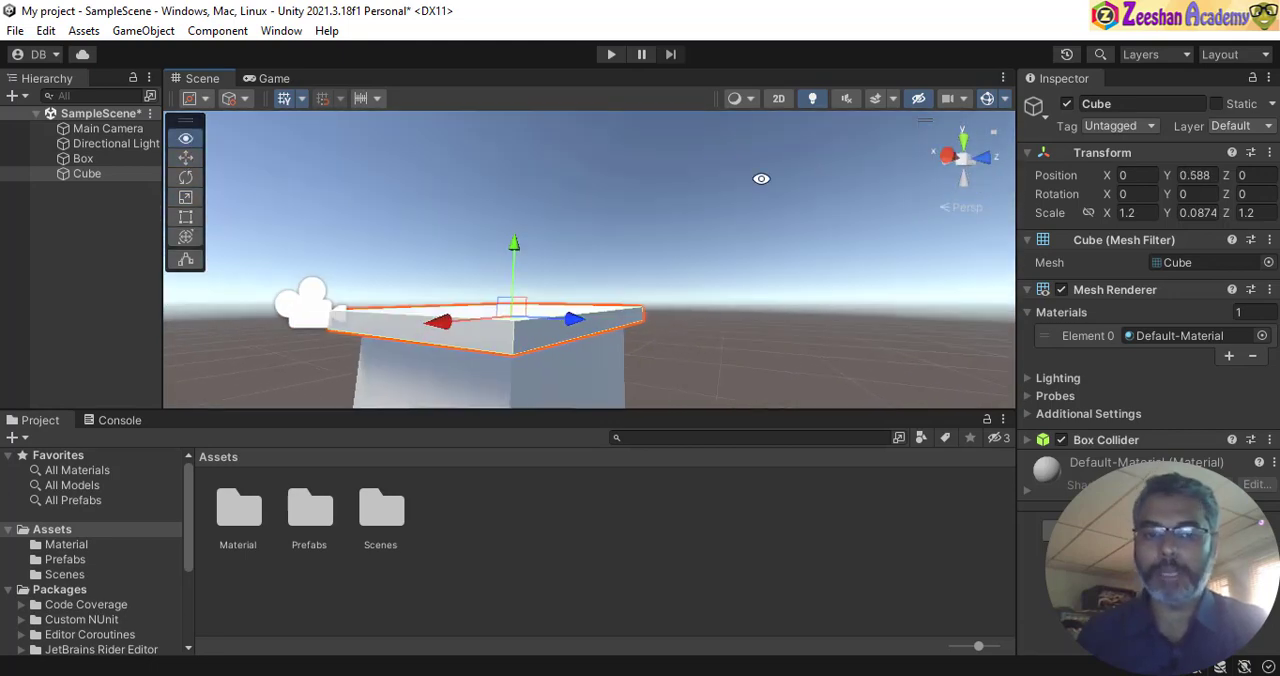
pyautogui.keyDown('alt'); pyautogui.moveTo(539, 297); pyautogui.dragTo(716, 295); pyautogui.keyUp('alt')
pyautogui.keyDown('alt'); pyautogui.moveTo(636, 319); pyautogui.dragTo(557, 265); pyautogui.keyUp('alt')
pyautogui.moveTo(573, 171); pyautogui.dragTo(575, 180)
# - Examine how the lid sits on the Box from different angles and distances
pyautogui.keyDown('alt'); pyautogui.moveTo(590, 205); pyautogui.dragTo(745, 275); pyautogui.keyUp('alt')
pyautogui.keyDown('alt'); pyautogui.scroll(-3, 731, 302); pyautogui.keyUp('alt')
pyautogui.click(757, 266)
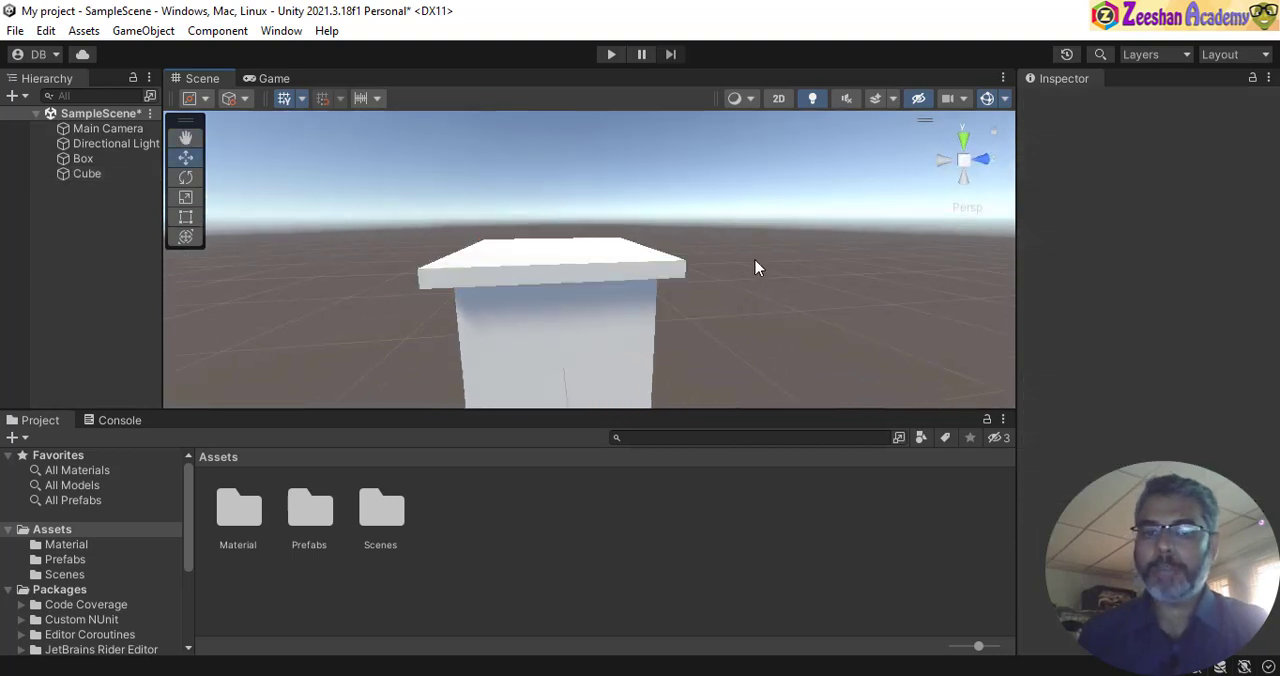
pyautogui.keyDown('alt'); pyautogui.scroll(-6, 596, 337); pyautogui.keyUp('alt')
pyautogui.keyDown('alt'); pyautogui.moveTo(596, 337); pyautogui.dragTo(735, 327); pyautogui.keyUp('alt')
pyautogui.click(630, 333)
pyautogui.hotkey('ctrl', 'z')
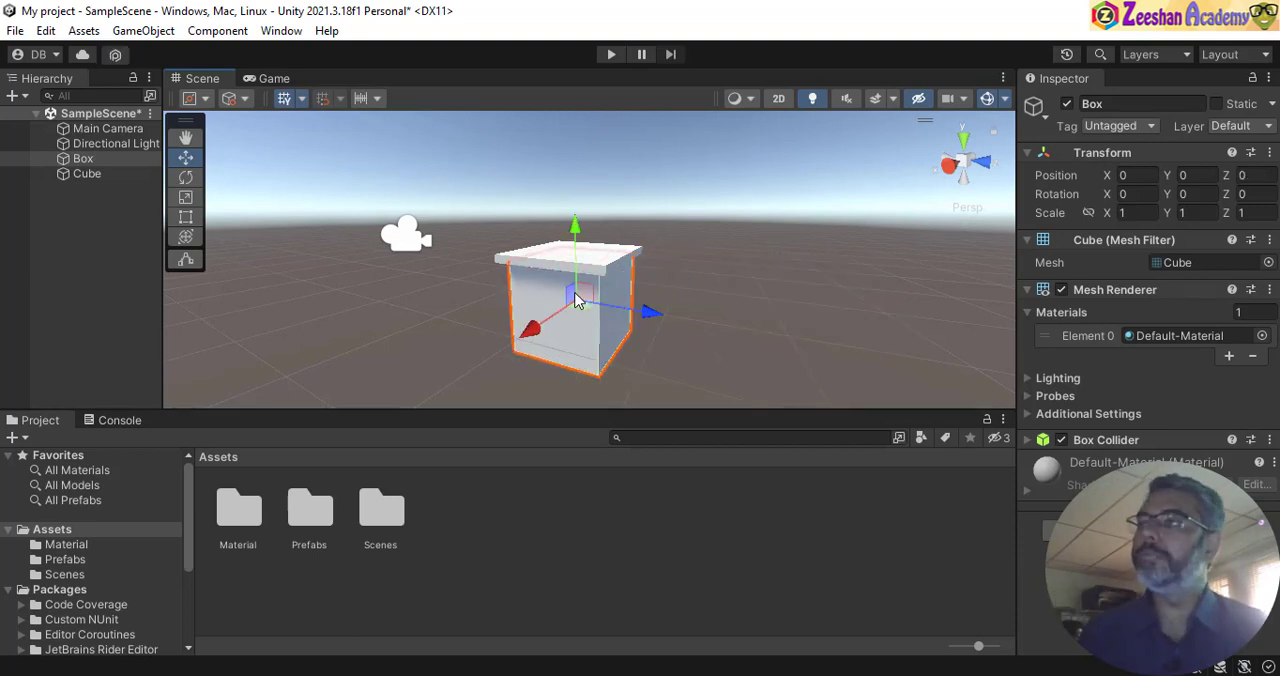
# - Frame the flattened cube in the Scene view and rename it as BoxTop
pyautogui.click(91, 175)
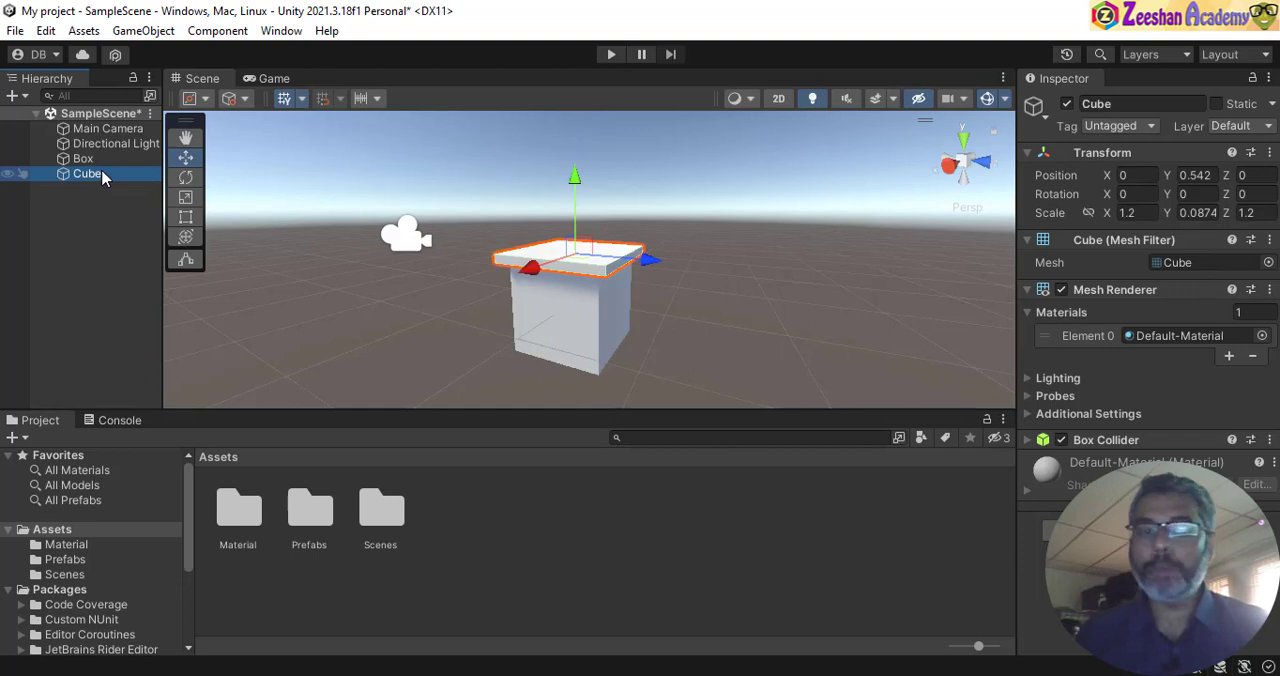
pyautogui.doubleClick(102, 173)
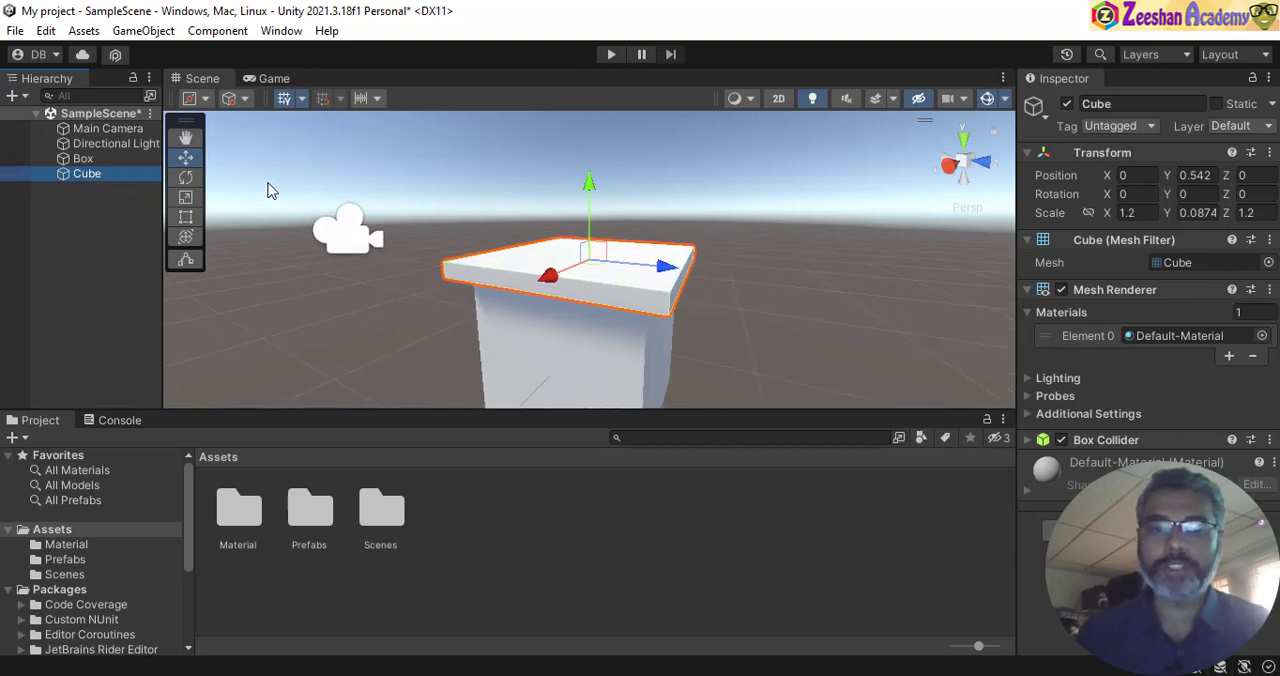
pyautogui.click(1129, 105)
pyautogui.write('Bo')
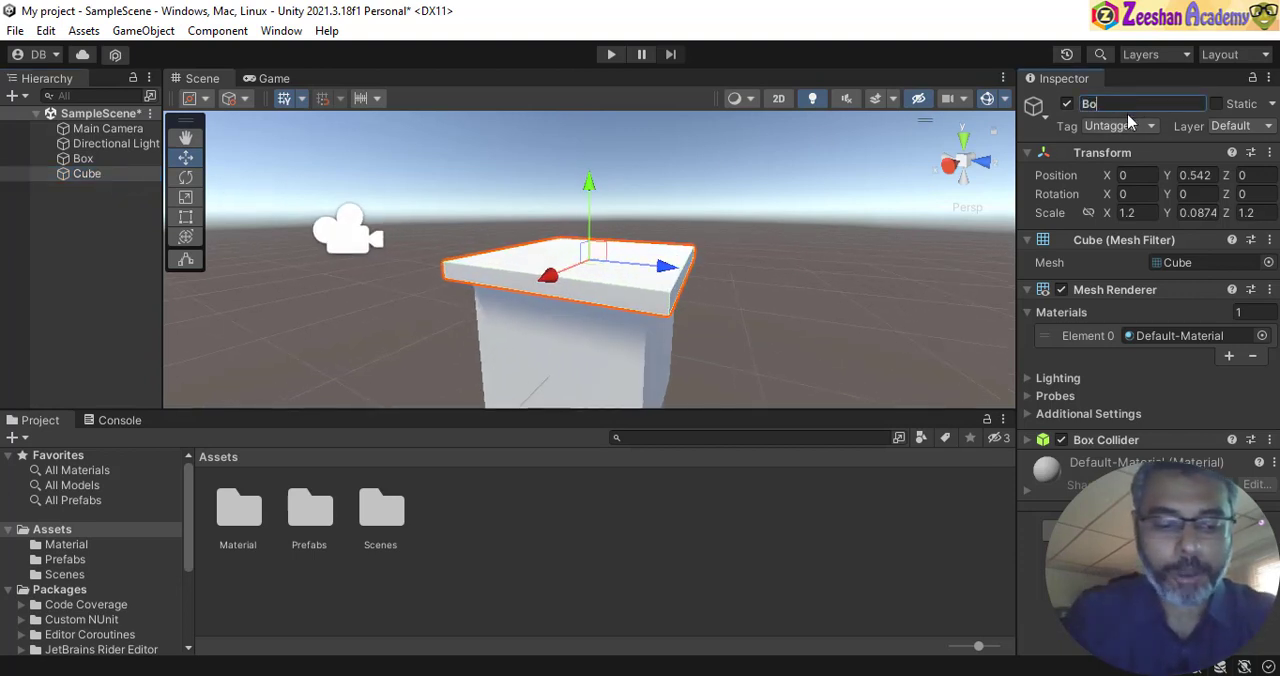
pyautogui.write('xTo')
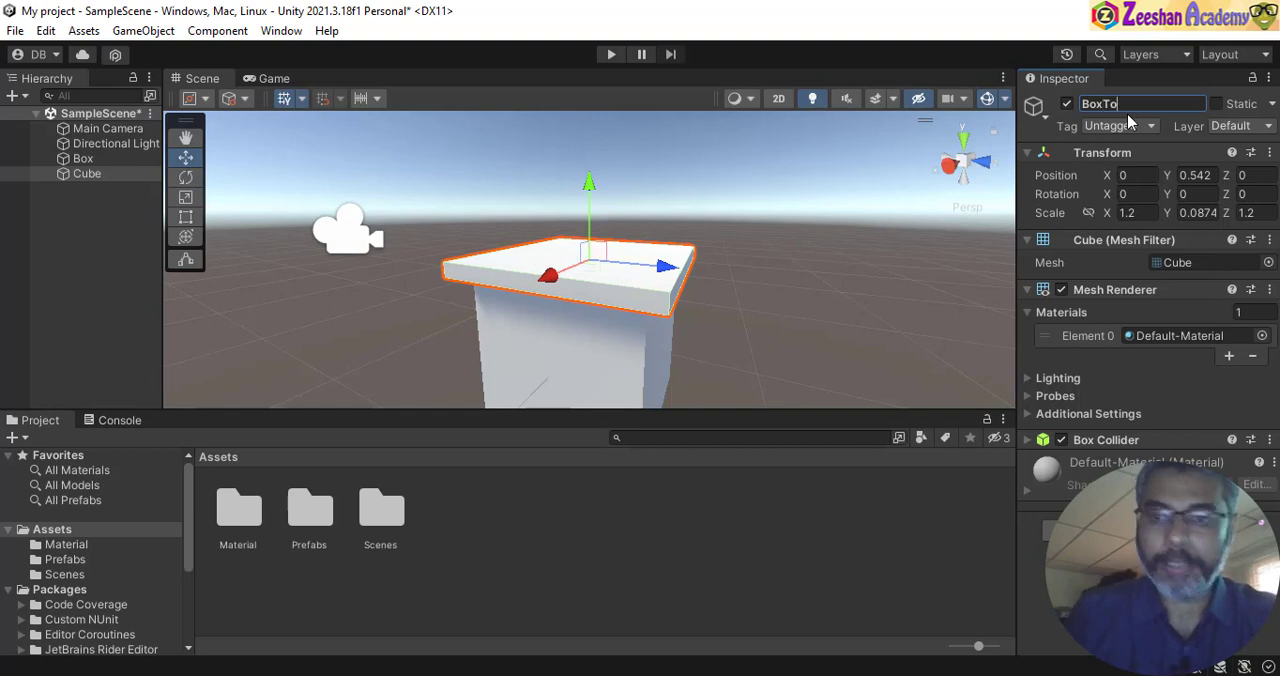
pyautogui.write('p')
pyautogui.press('Return')
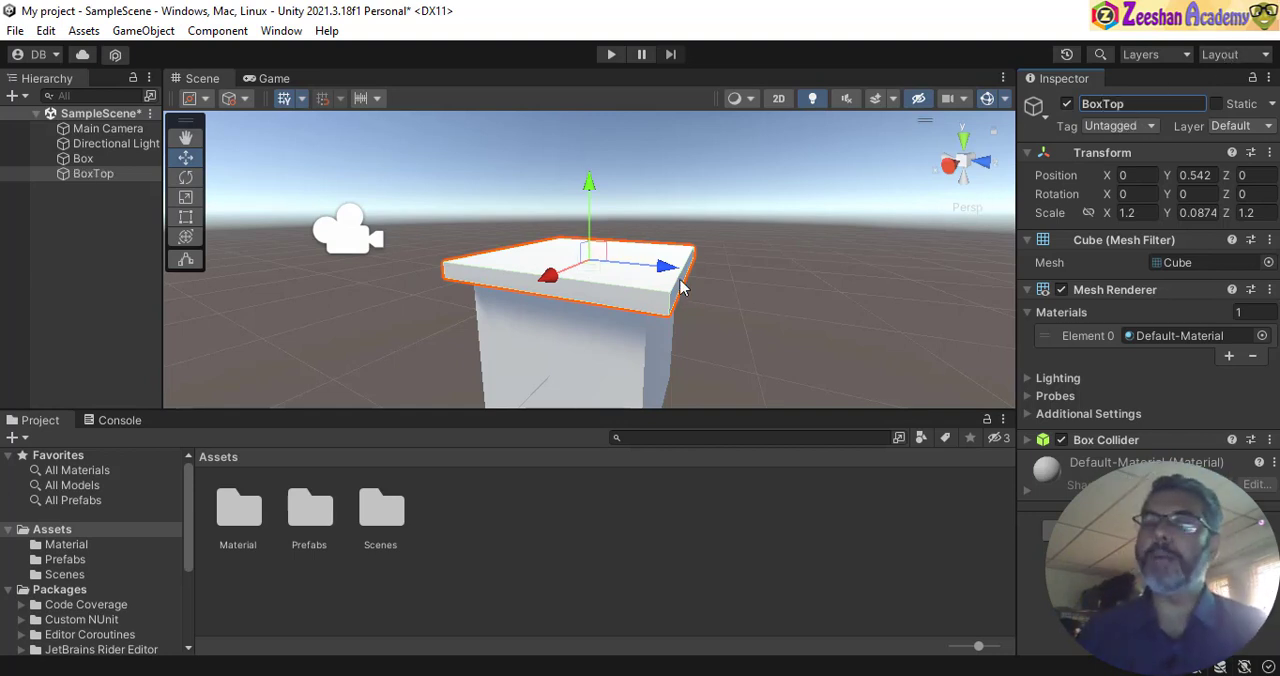
# - Make BoxTop a child of the Box object
pyautogui.click(104, 175)
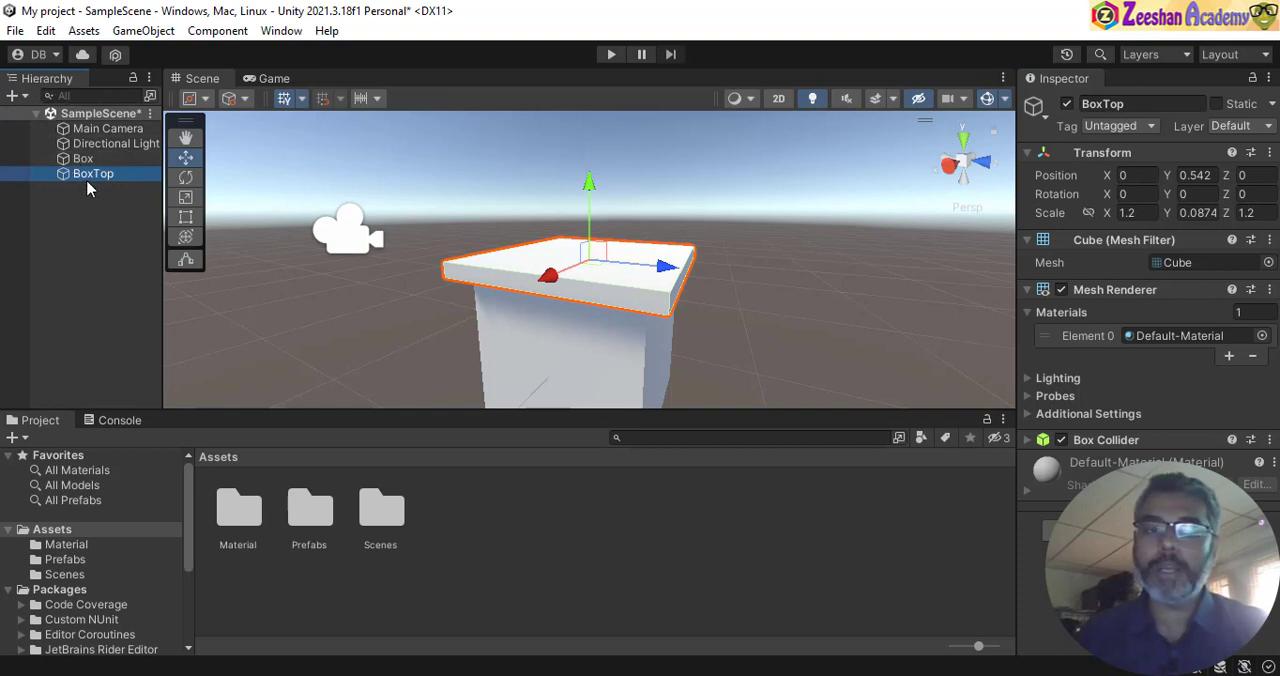
pyautogui.moveTo(86, 177)
pyautogui.mouseDown()
pyautogui.moveTo(110, 175)
pyautogui.moveTo(85, 163)
pyautogui.mouseUp()
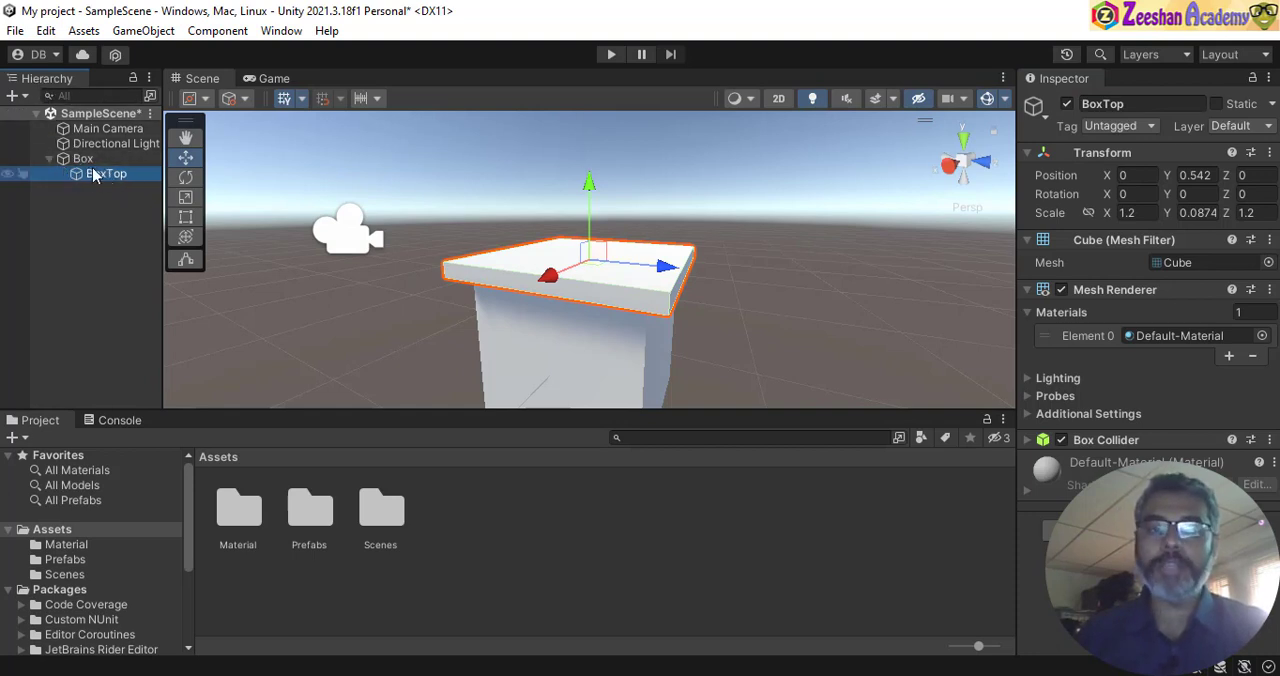
# - Try moving the parent Box along the Z axis to test that BoxTop follows it, and undo the move
pyautogui.click(84, 160)
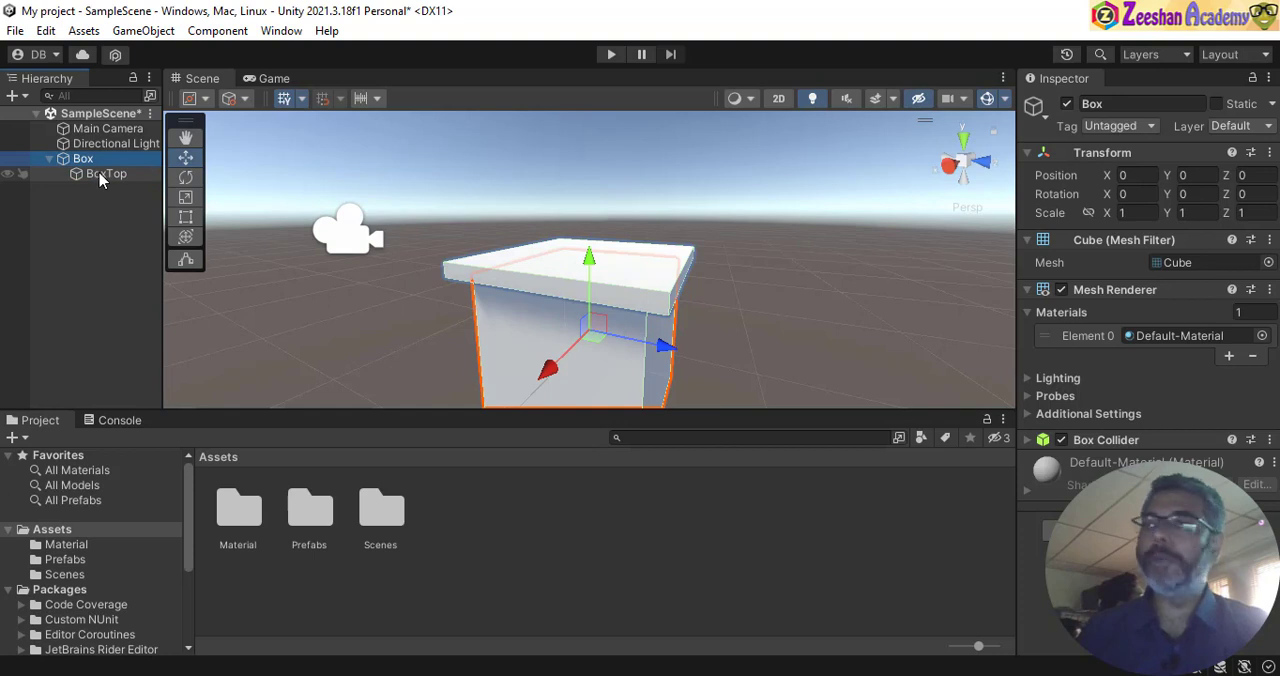
pyautogui.click(83, 161)
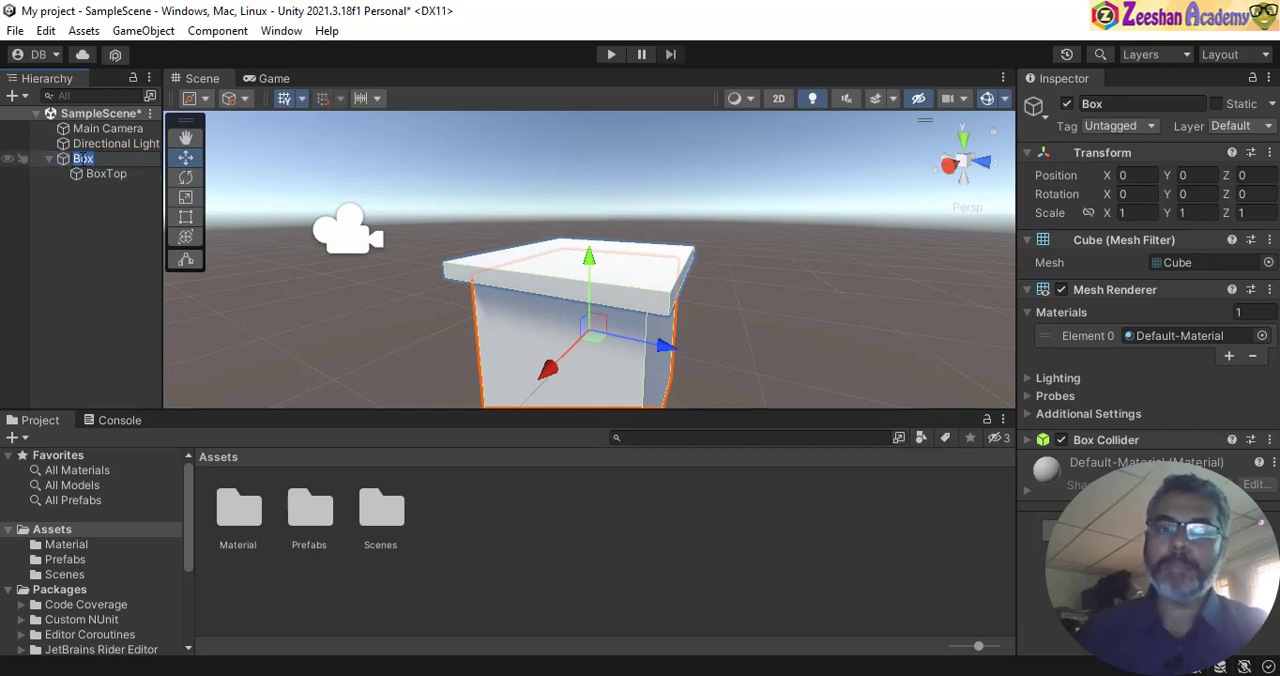
pyautogui.moveTo(663, 346); pyautogui.dragTo(685, 333)
pyautogui.hotkey('ctrl', 'z')
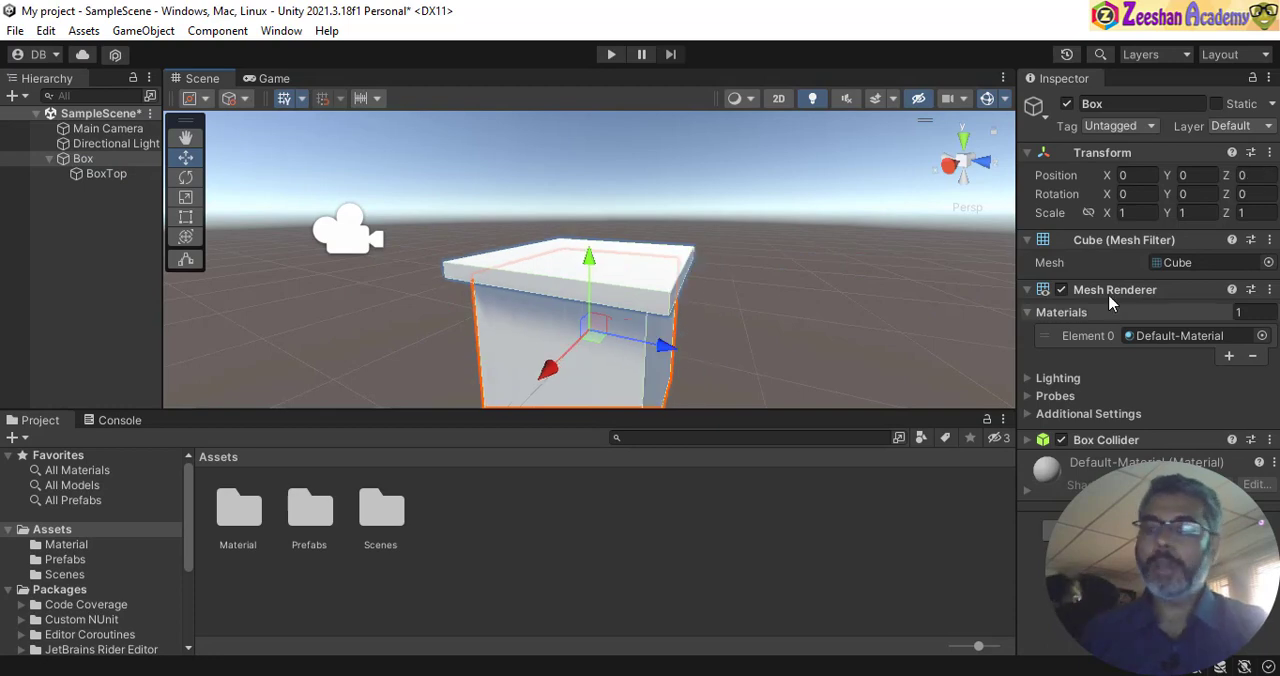
# - Create a new material named BoxMT in the Material folder under Assets
pyautogui.keyDown('alt'); pyautogui.moveTo(830, 305); pyautogui.dragTo(594, 306); pyautogui.keyUp('alt')
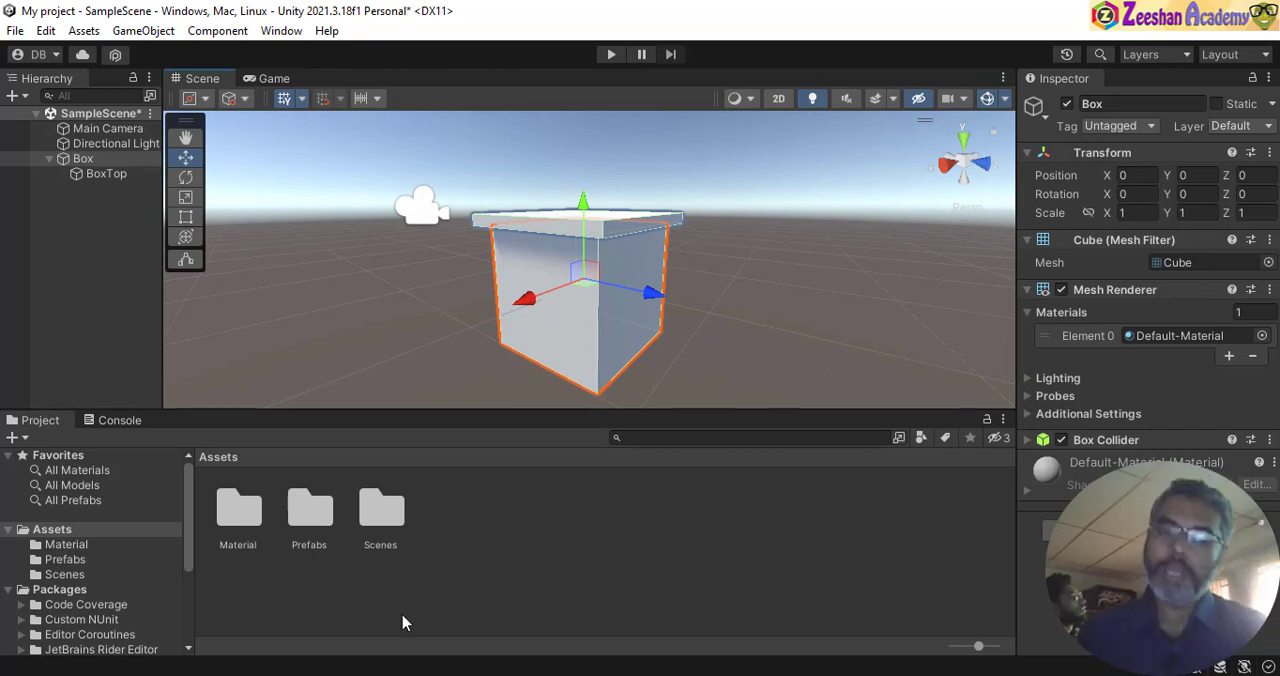
pyautogui.click(49, 531)
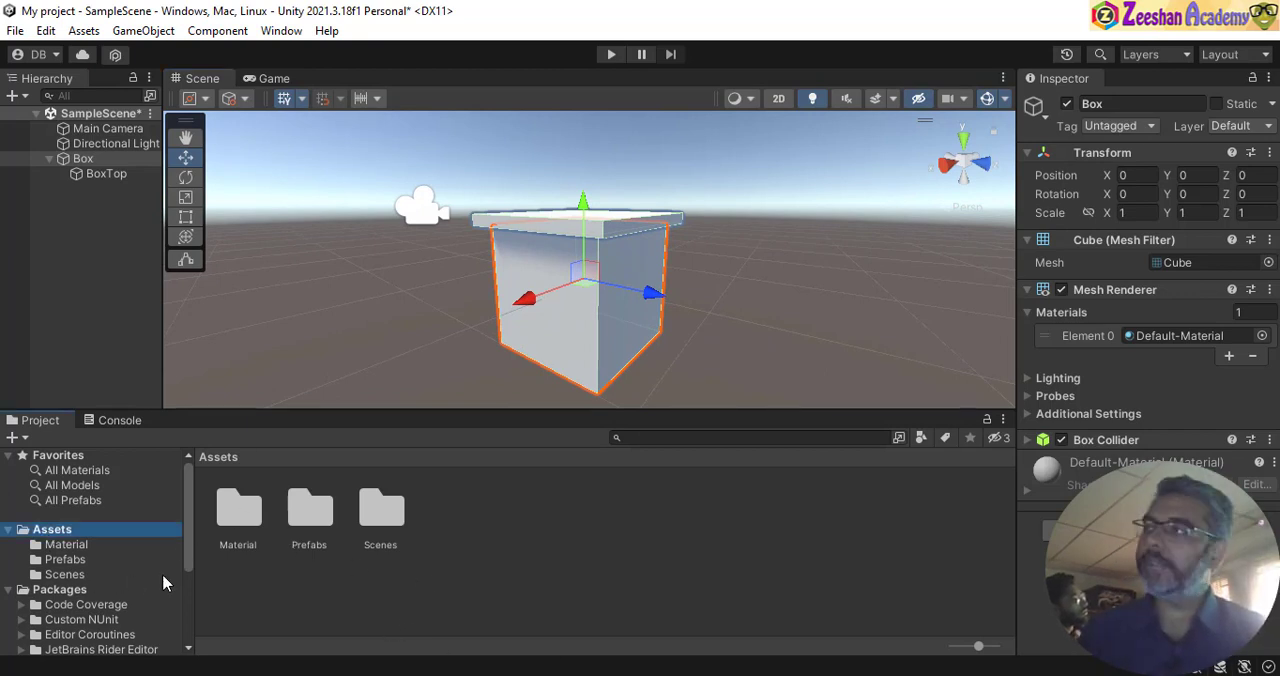
pyautogui.click(240, 515)
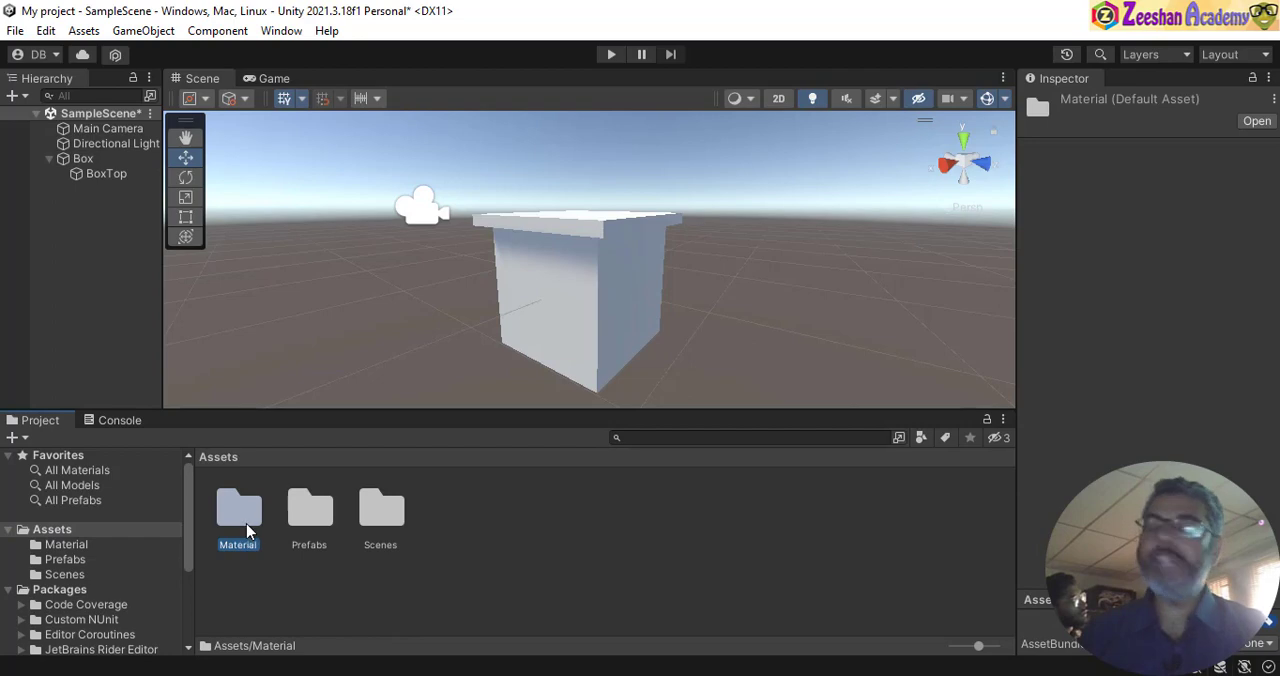
pyautogui.doubleClick(247, 531)
pyautogui.rightClick(455, 531)
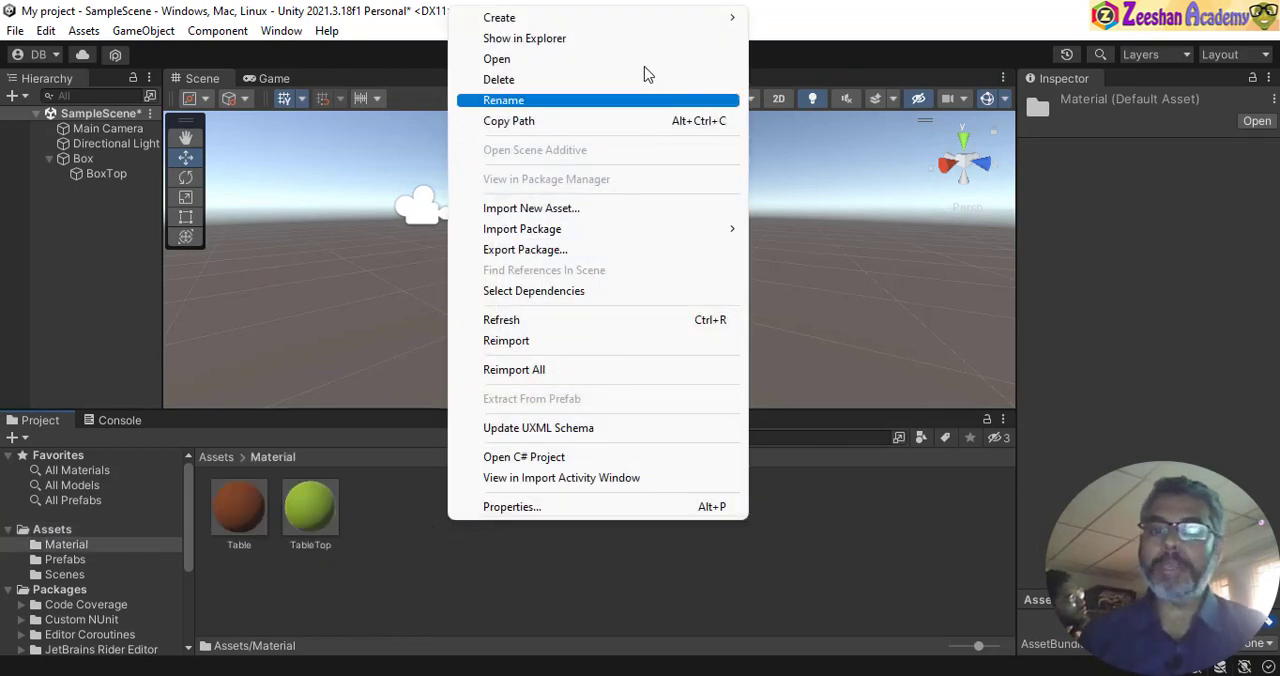
pyautogui.moveTo(645, 28)
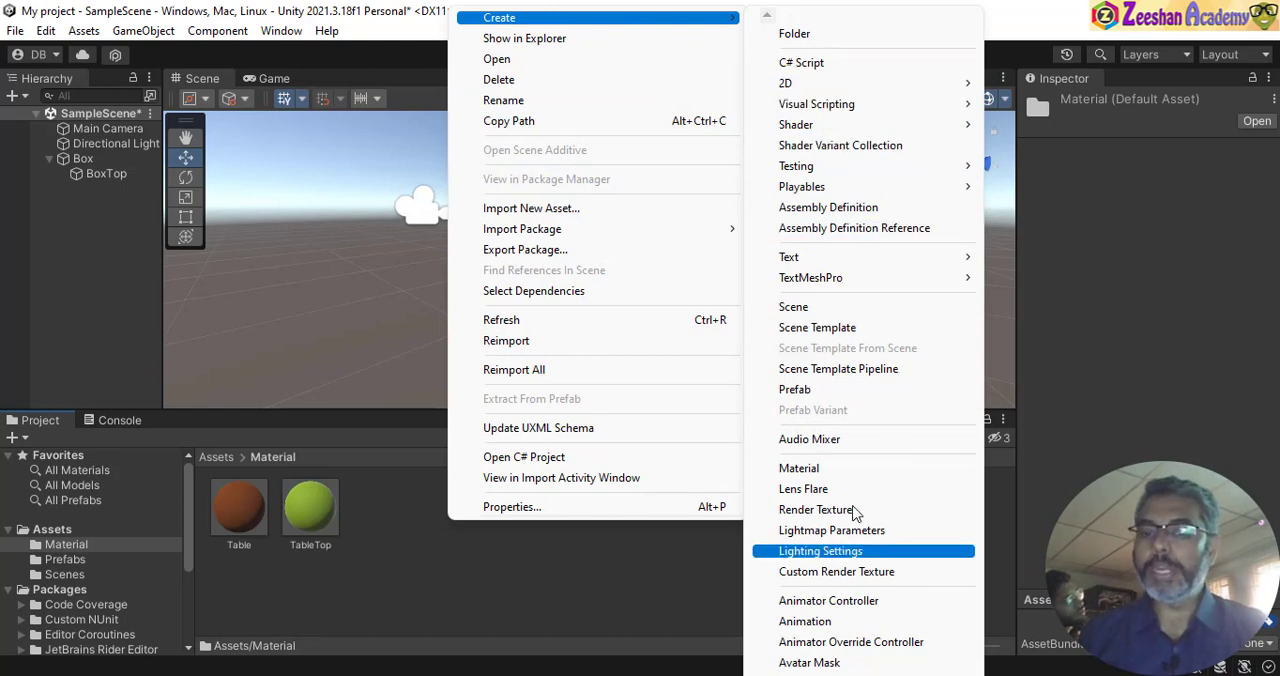
pyautogui.click(836, 477)
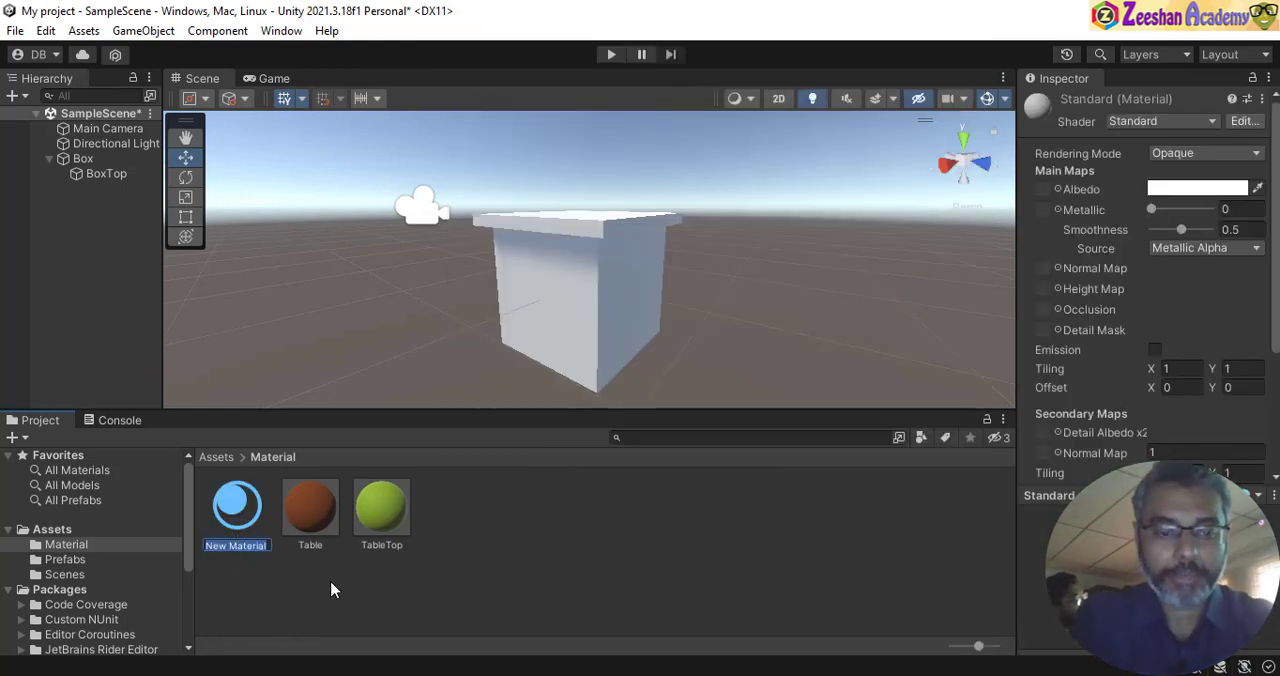
pyautogui.write('Box')
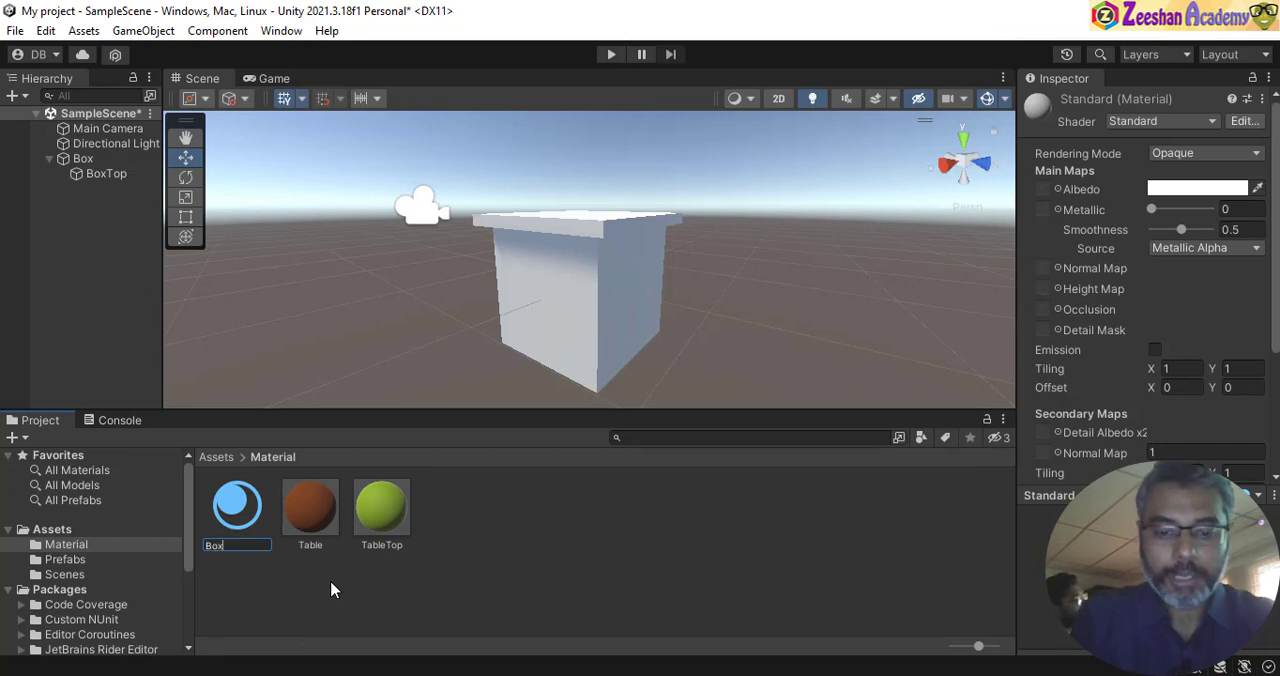
pyautogui.write('MT')
pyautogui.press('Return')
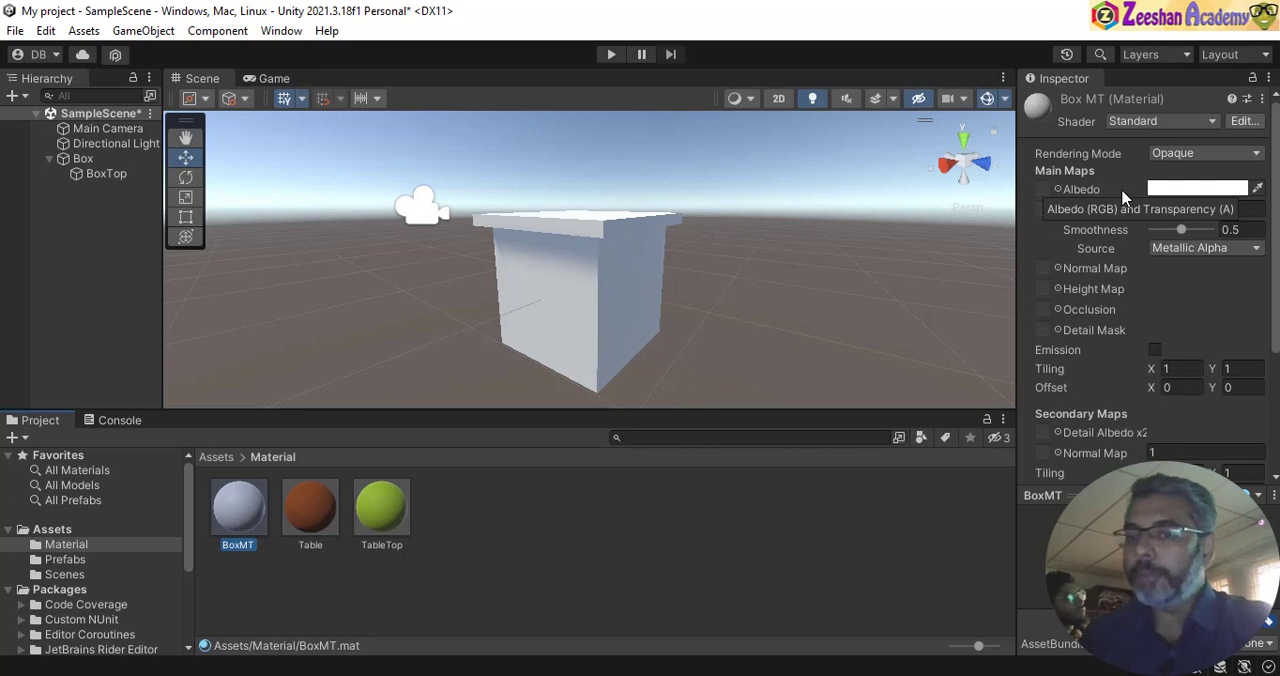
# - Set BoxMT's albedo colour to dark red and apply the material to the Box in the scene
pyautogui.click(1188, 192)
pyautogui.moveTo(1188, 336)
pyautogui.mouseDown()
pyautogui.moveTo(1200, 354)
pyautogui.moveTo(1209, 347)
pyautogui.mouseUp()
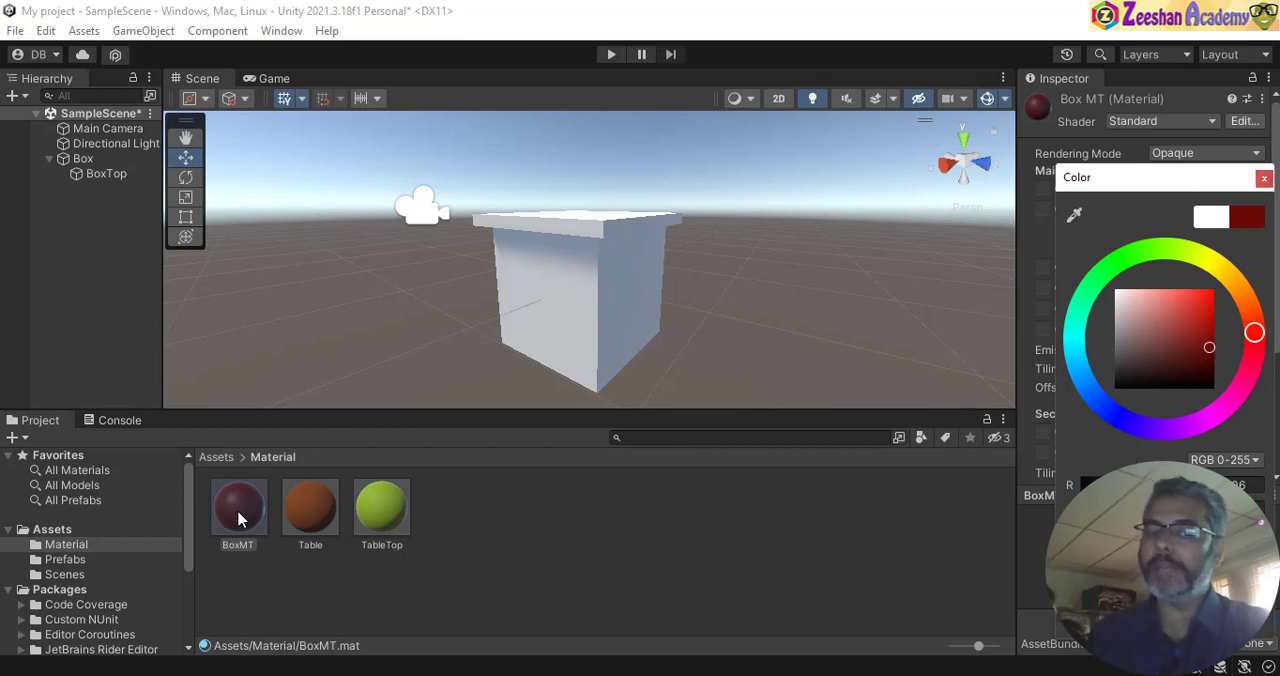
pyautogui.moveTo(238, 512); pyautogui.dragTo(606, 295)
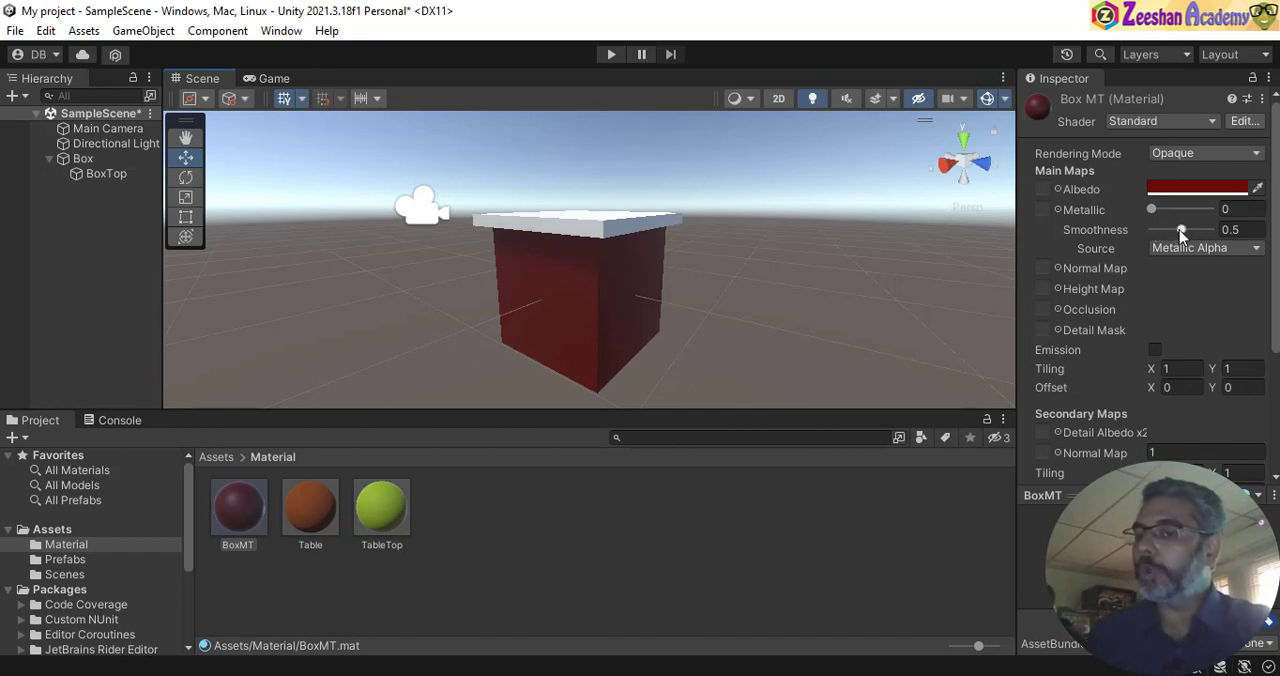
# - Try BoxMT smoothness values such as 0.8 and 0.72, and finish with the smoothness at 0
pyautogui.moveTo(1181, 232); pyautogui.dragTo(1197, 242)
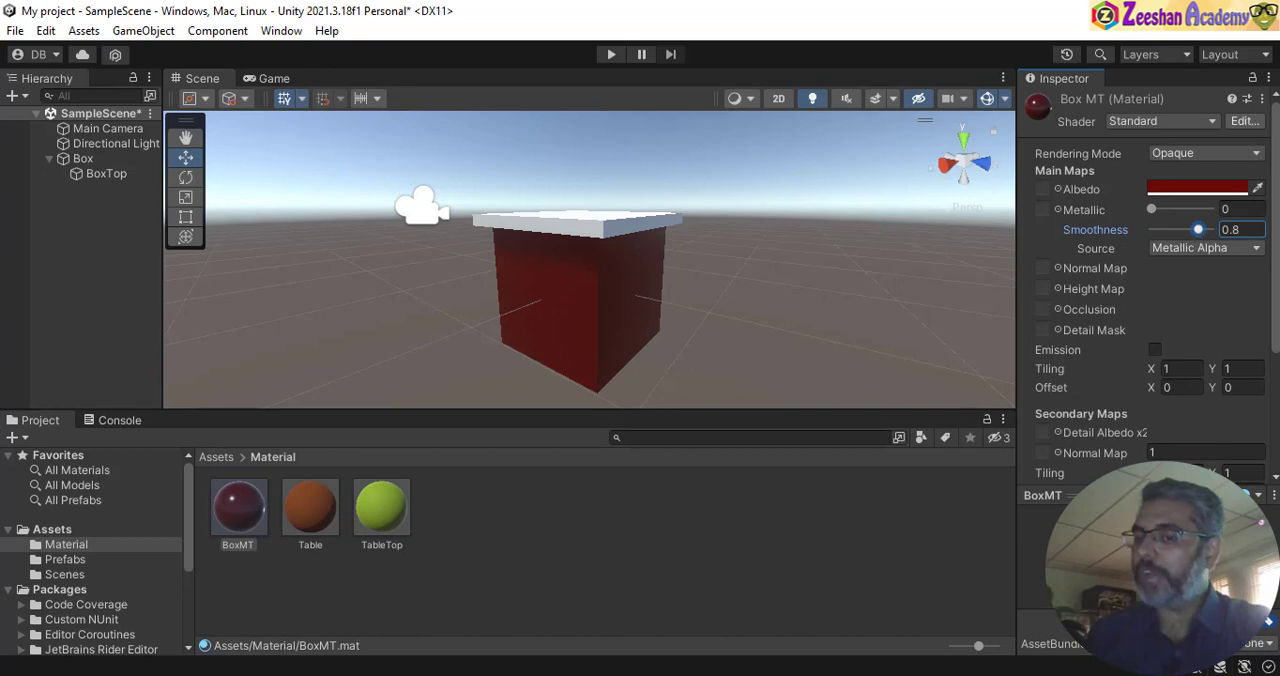
pyautogui.moveTo(1199, 230); pyautogui.dragTo(1145, 258)
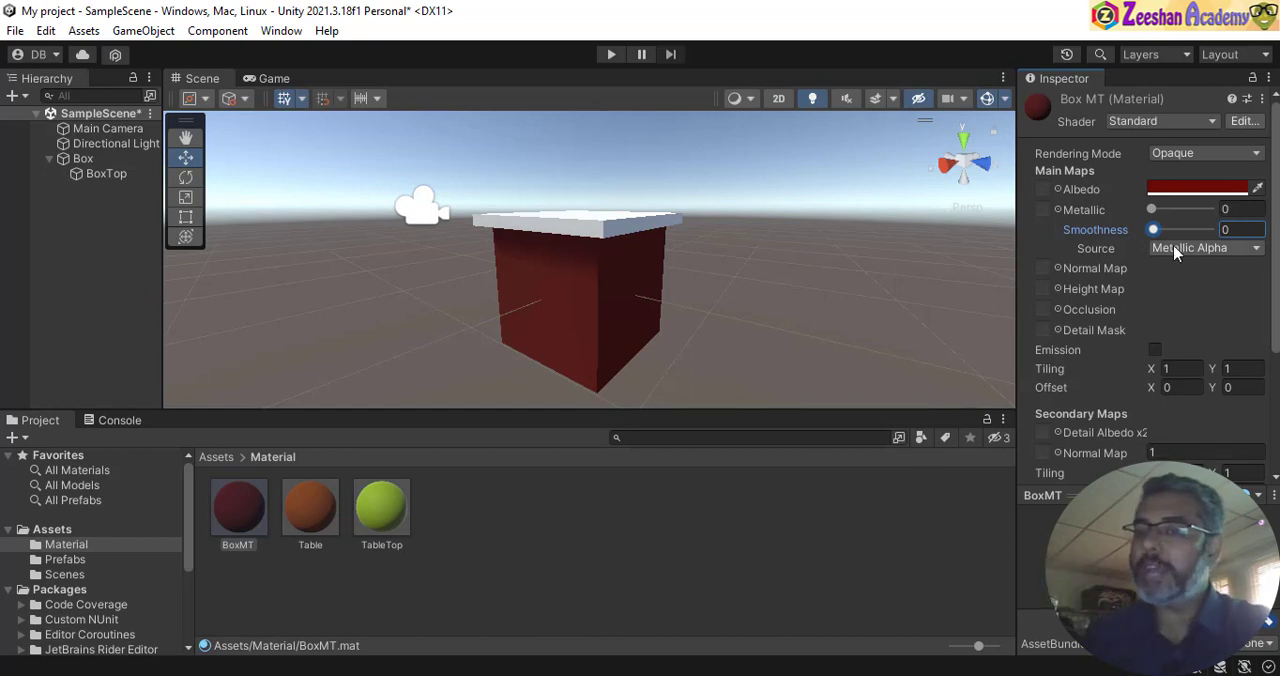
pyautogui.moveTo(1168, 230); pyautogui.dragTo(1195, 232)
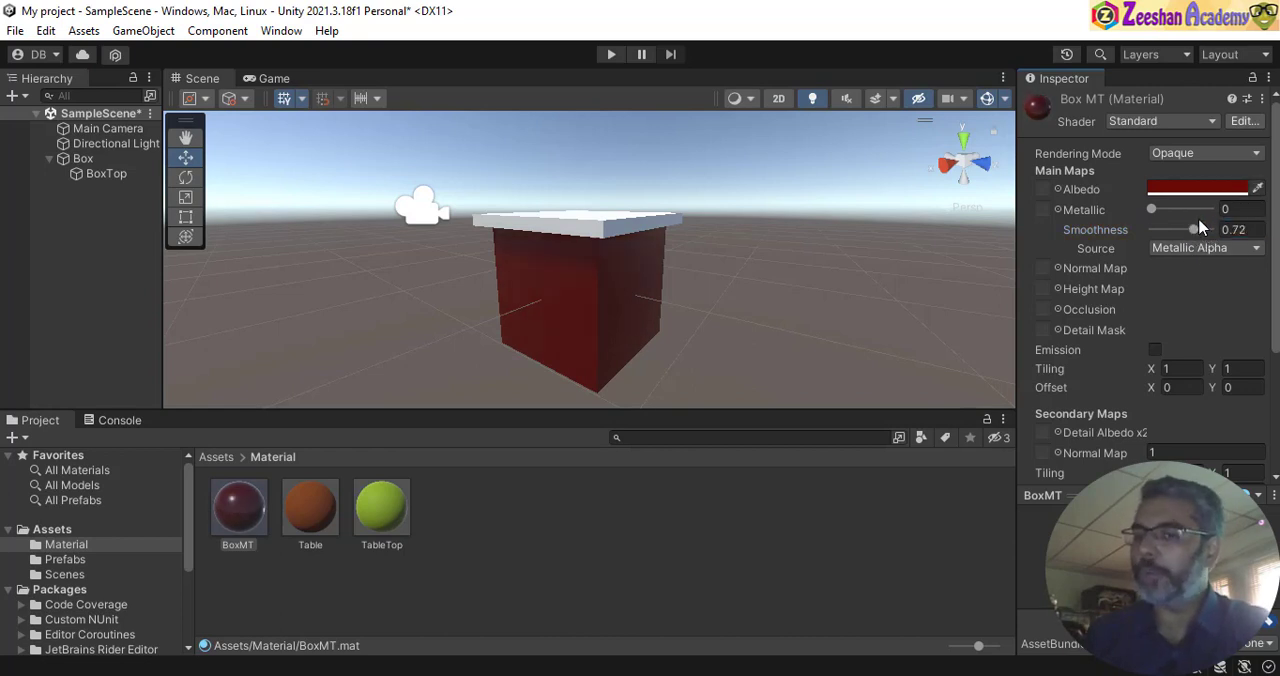
pyautogui.moveTo(1196, 230); pyautogui.dragTo(1150, 232)
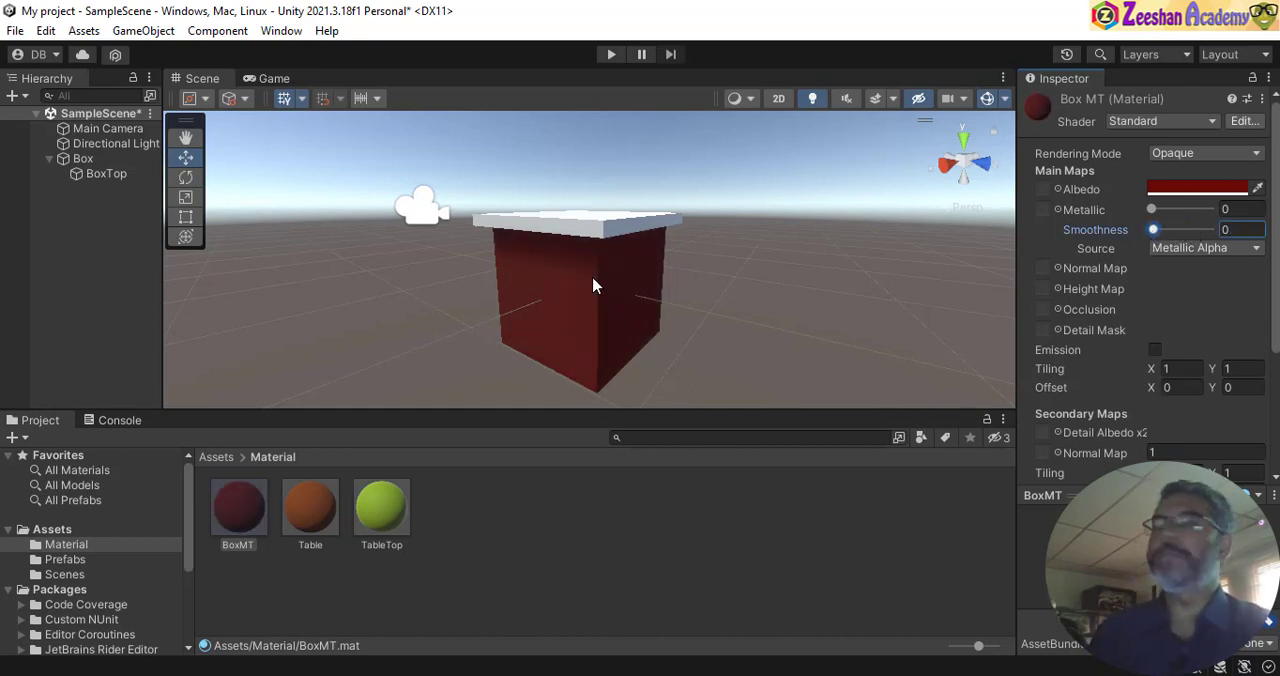
# - Create another material named BoxTopMT in the Material folder for the lid
pyautogui.click(605, 230)
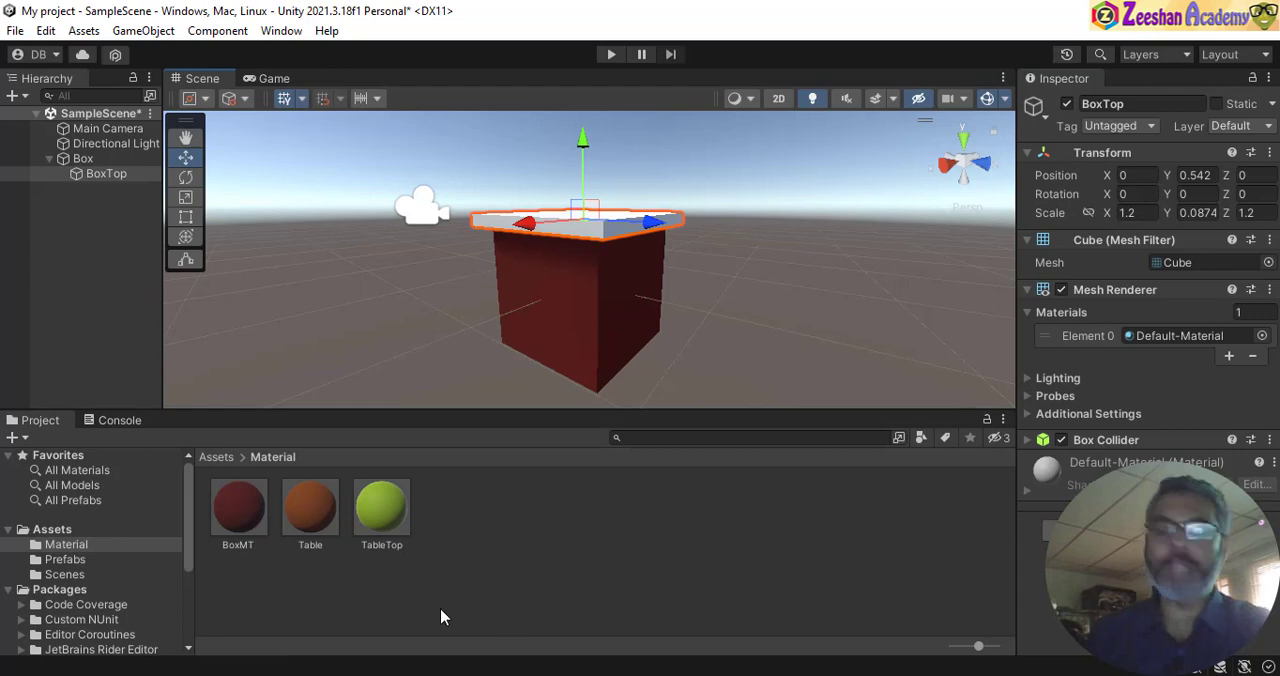
pyautogui.rightClick(447, 540)
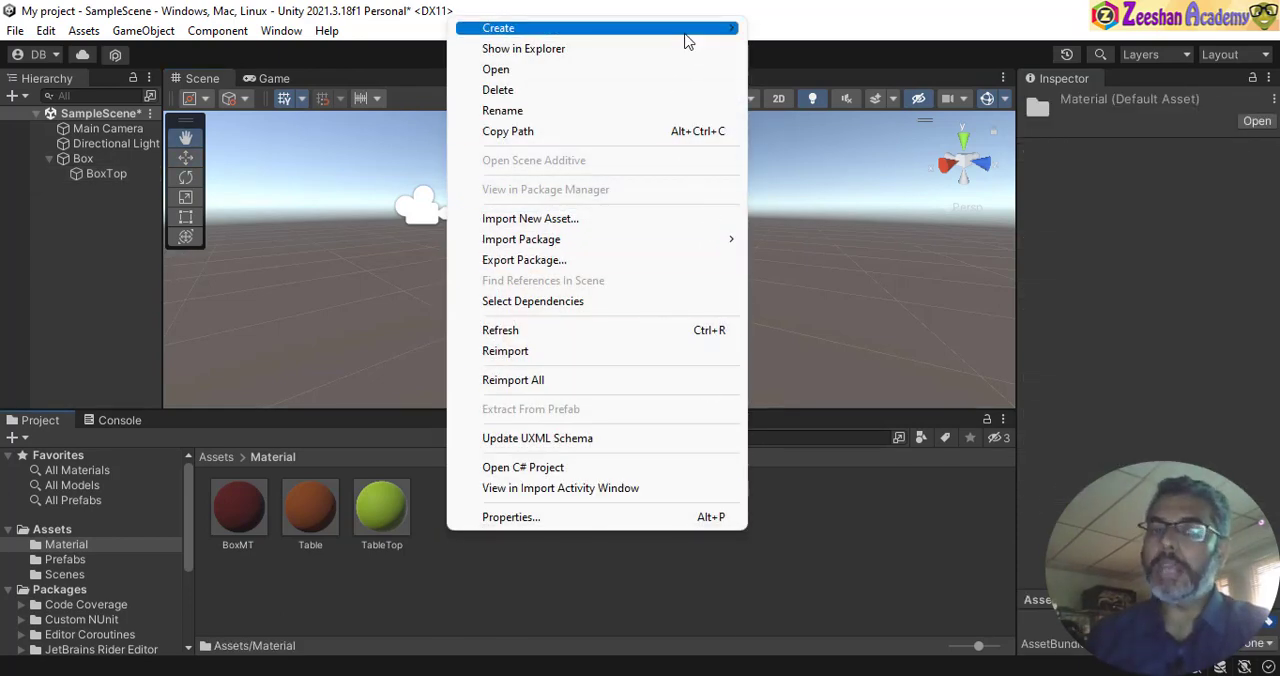
pyautogui.moveTo(686, 34)
pyautogui.click(838, 467)
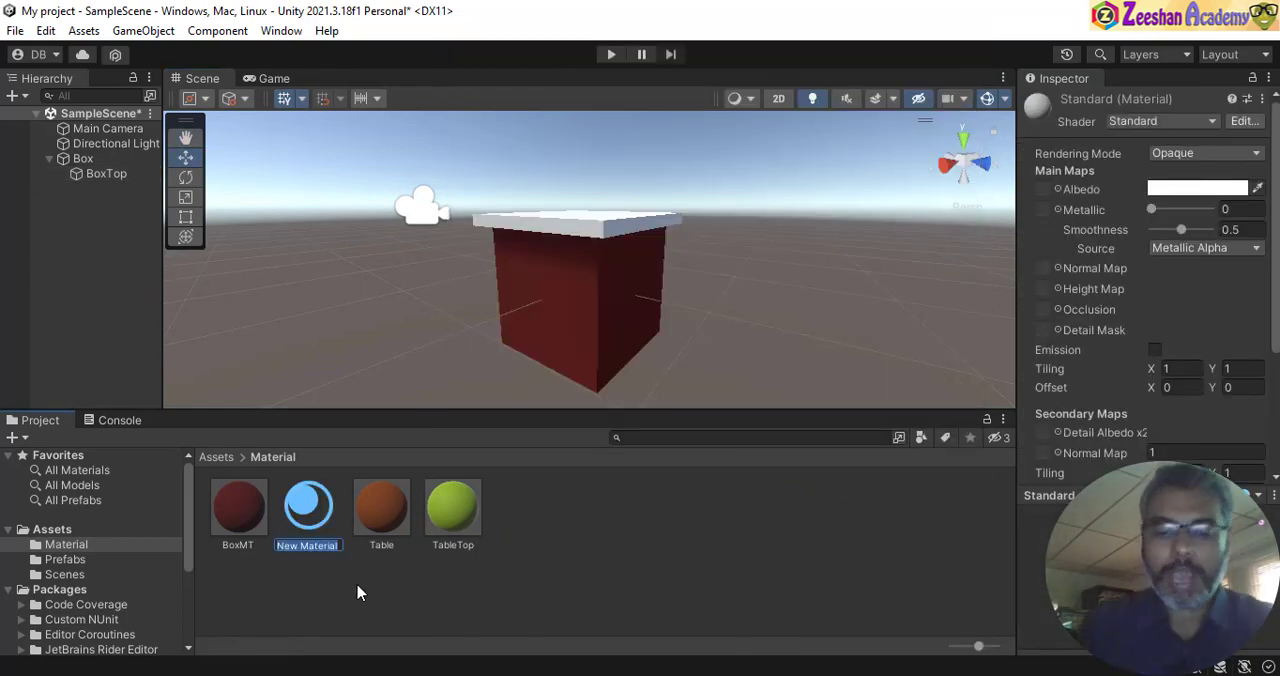
pyautogui.write('Bo')
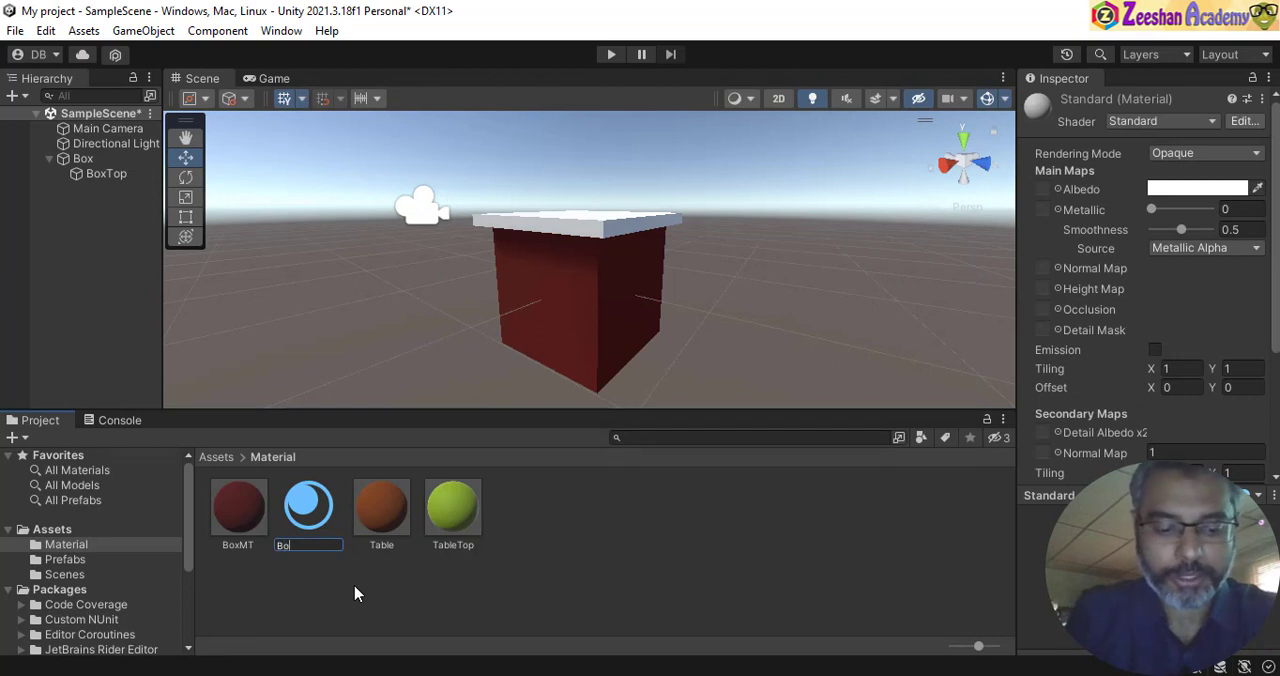
pyautogui.write('xTopMT')
pyautogui.press('Return')
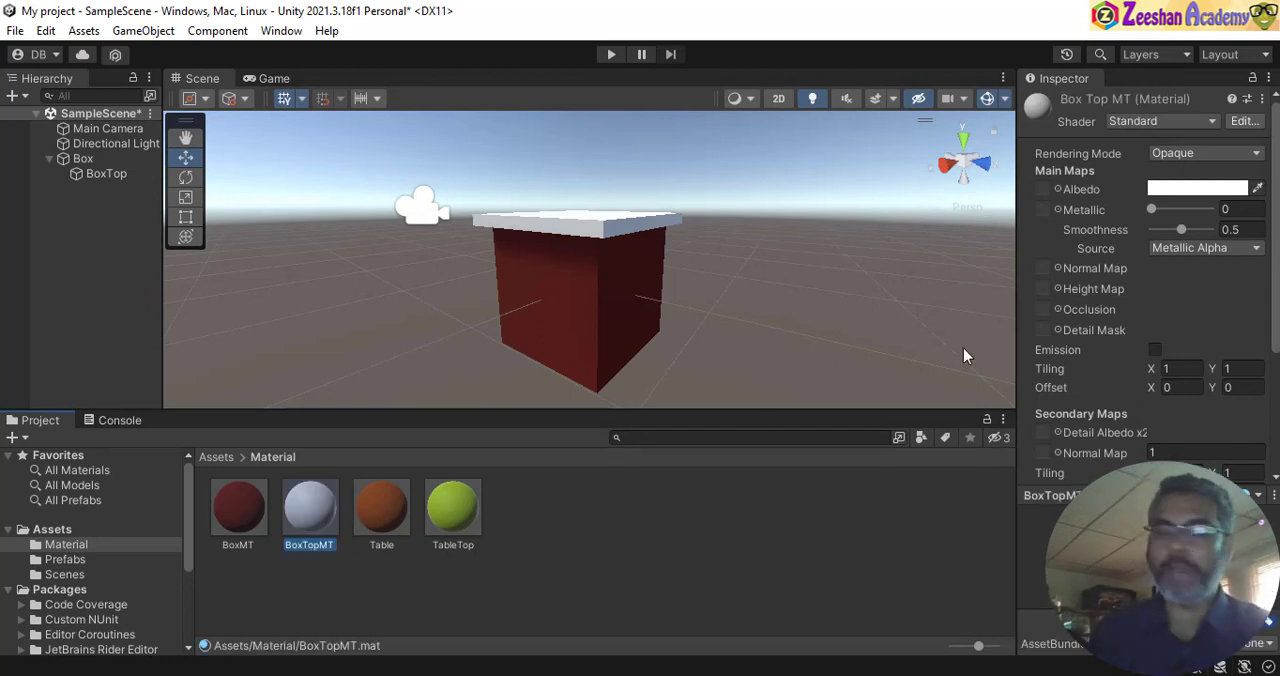
# - Set the albedo colour of BoxTopMT to a medium green
pyautogui.click(1248, 192)
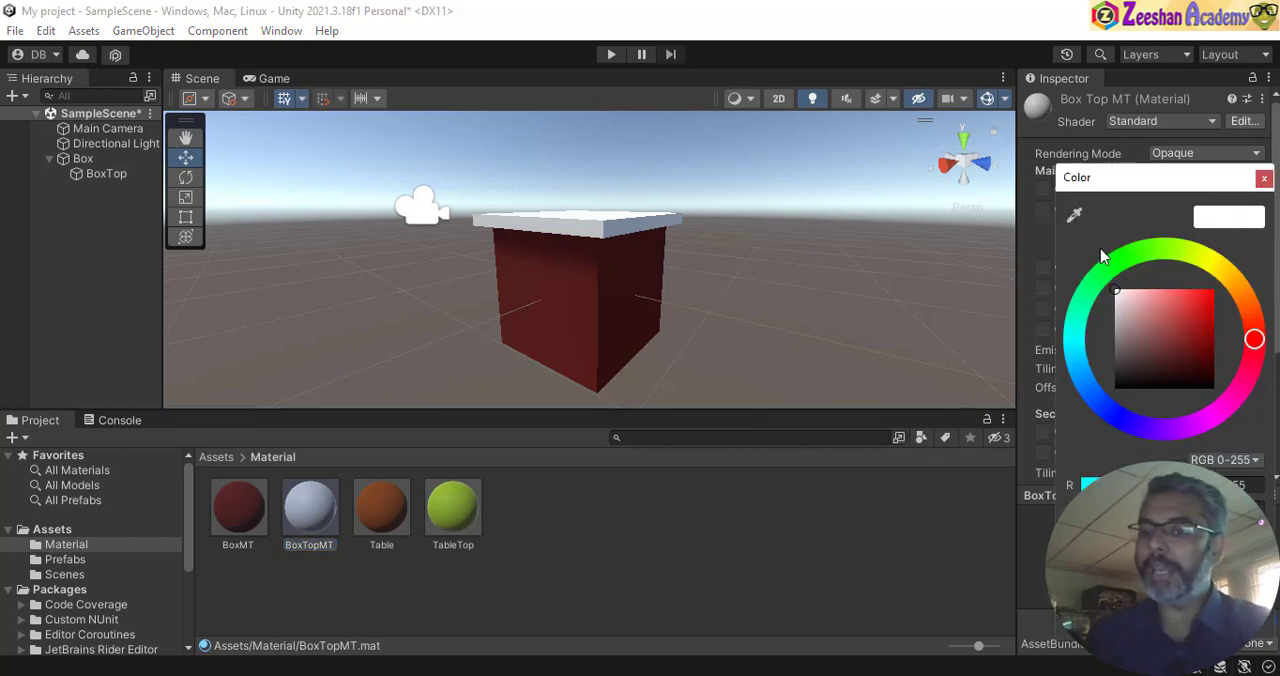
pyautogui.click(1113, 265)
pyautogui.click(1196, 334)
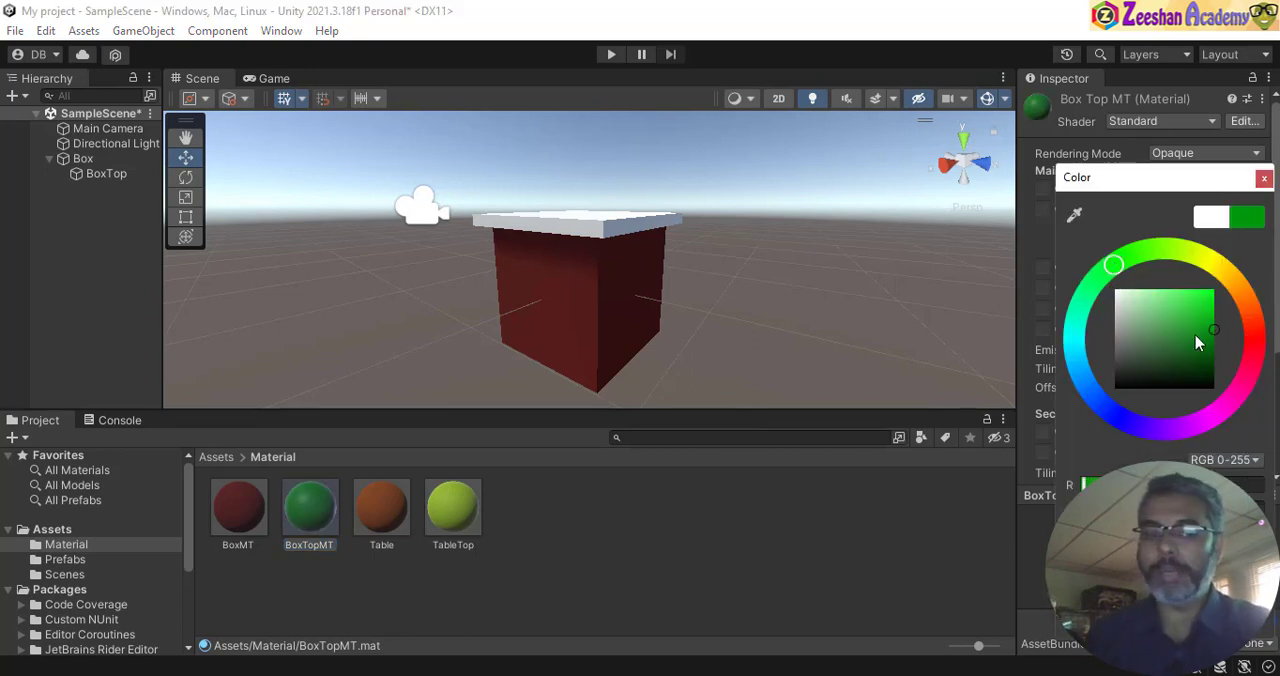
pyautogui.click(1264, 178)
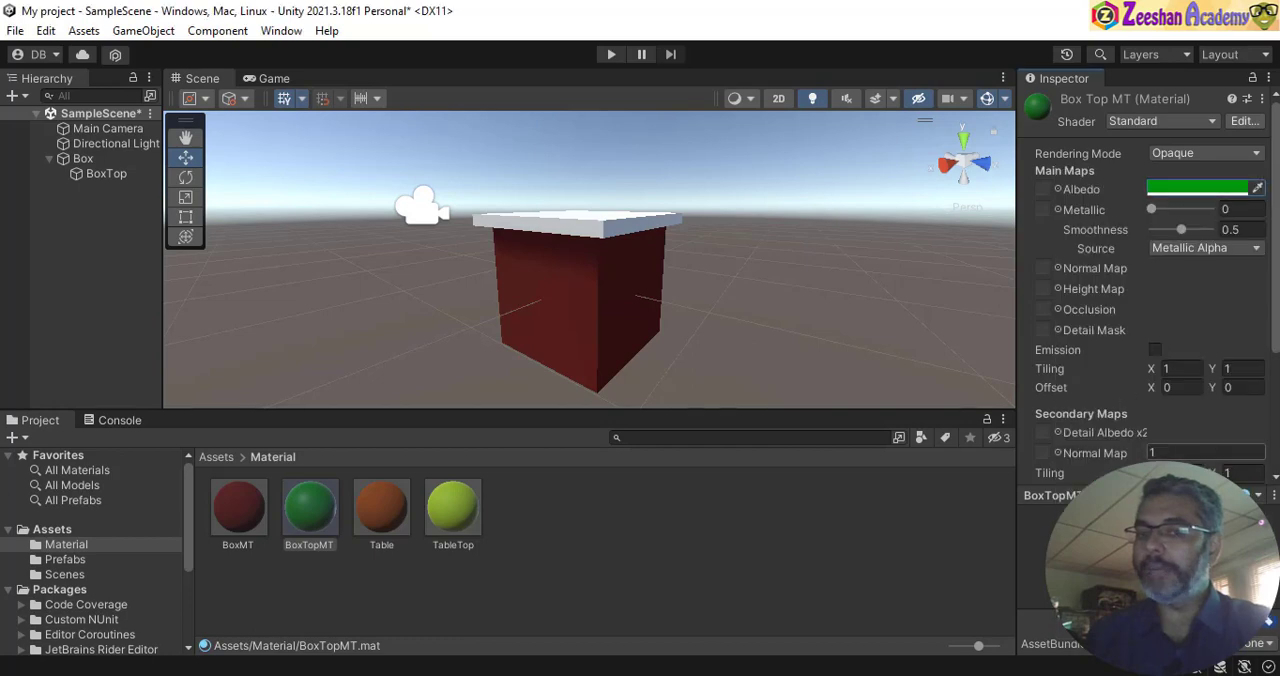
# - Lower BoxTopMT's smoothness to 0.08 and apply the material to the BoxTop lid
pyautogui.moveTo(1181, 229); pyautogui.dragTo(1160, 234)
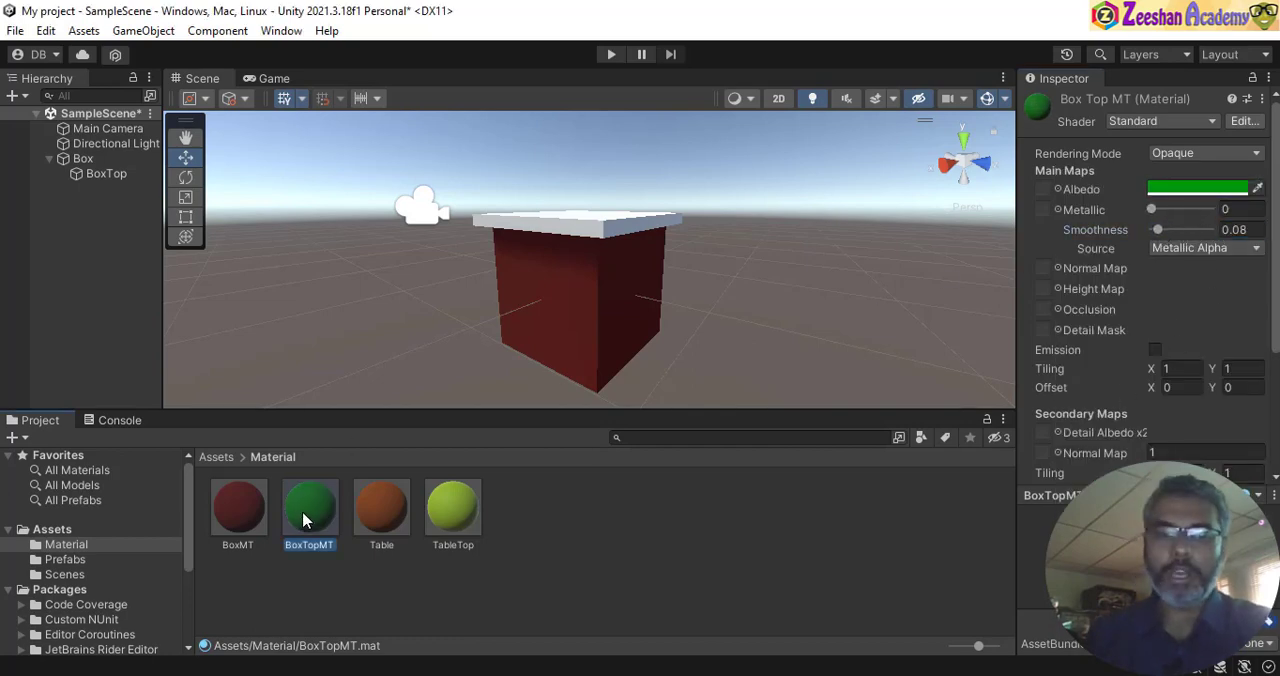
pyautogui.moveTo(303, 520); pyautogui.dragTo(555, 228)
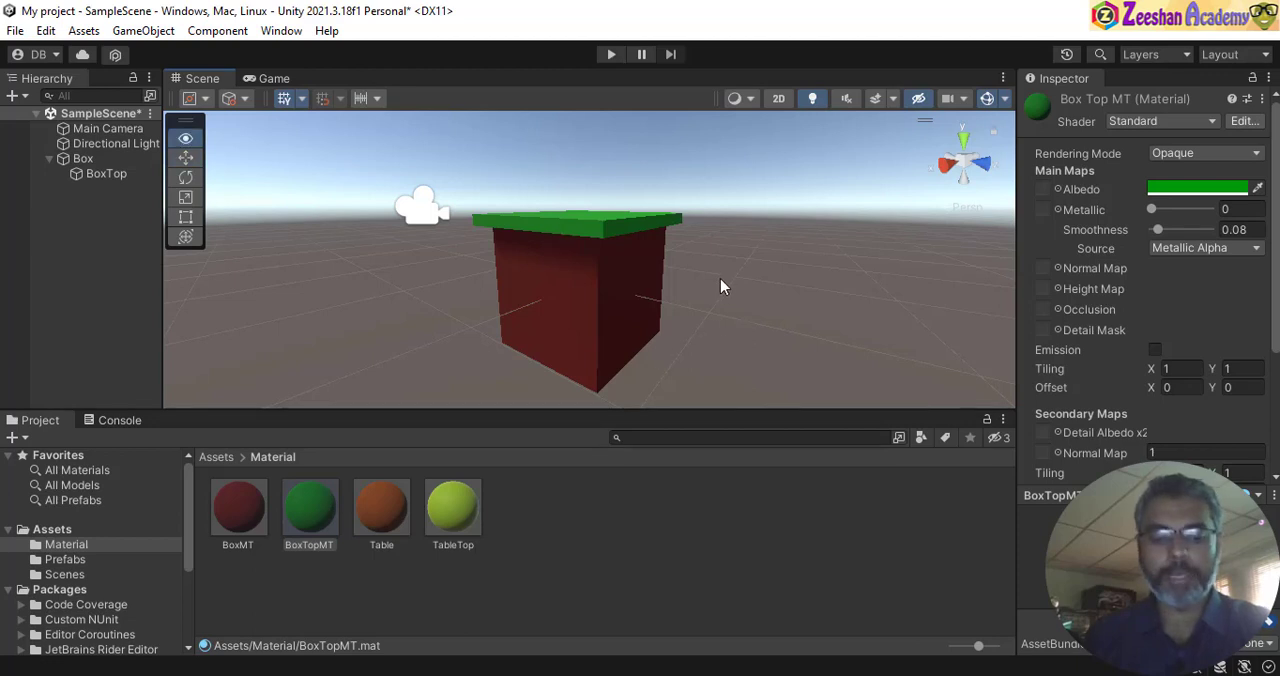
pyautogui.keyDown('alt'); pyautogui.moveTo(720, 287); pyautogui.dragTo(472, 341); pyautogui.keyUp('alt')
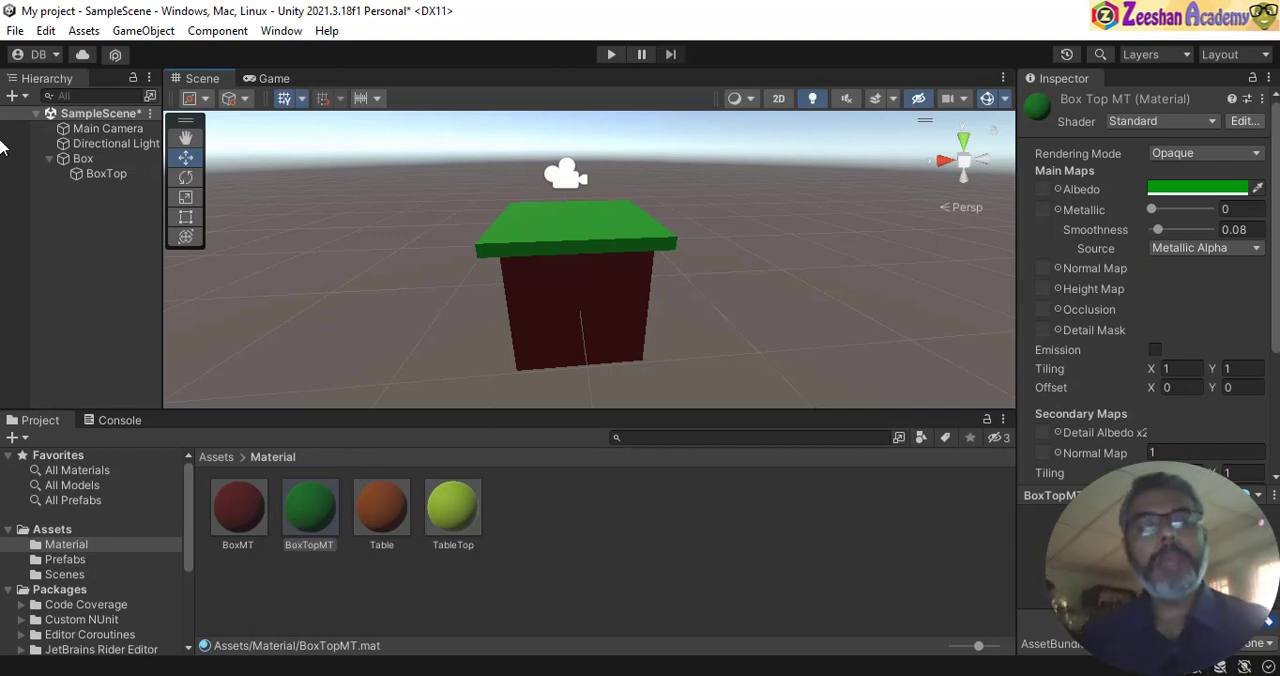
# - Collapse the Box hierarchy, open the Prefabs folder under Assets and select the existing TableTop prefab
pyautogui.click(75, 158)
pyautogui.click(49, 158)
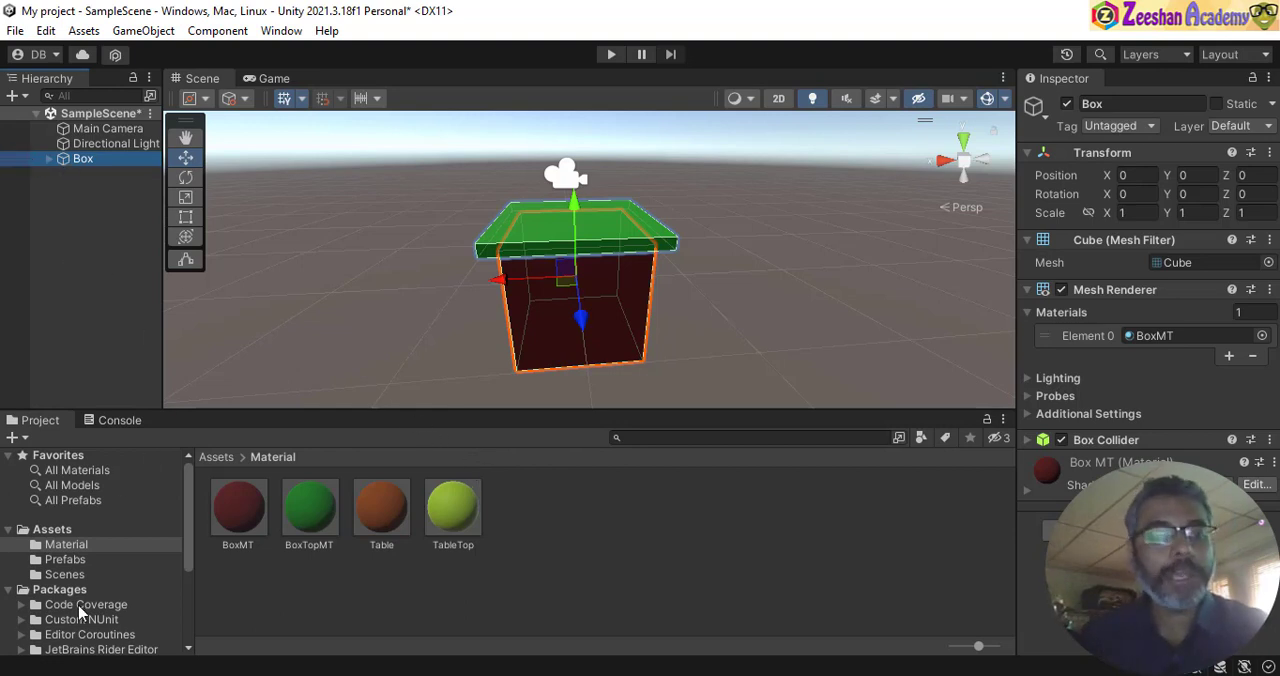
pyautogui.click(66, 531)
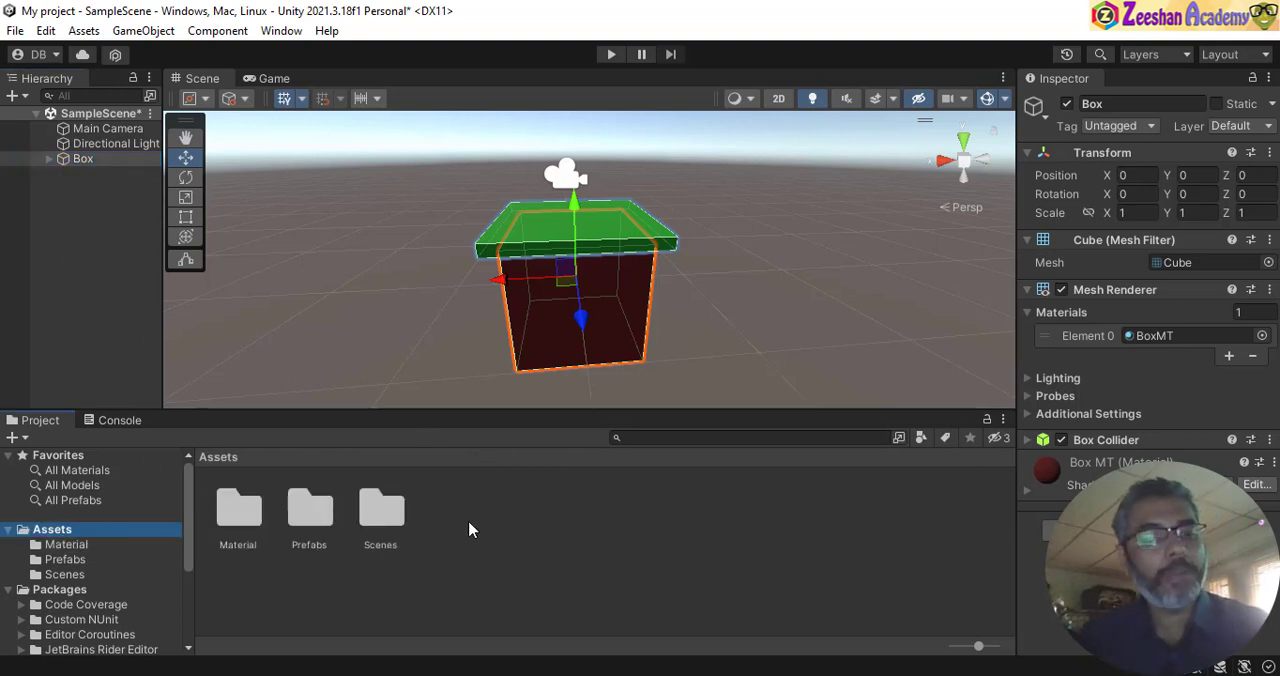
pyautogui.click(310, 515)
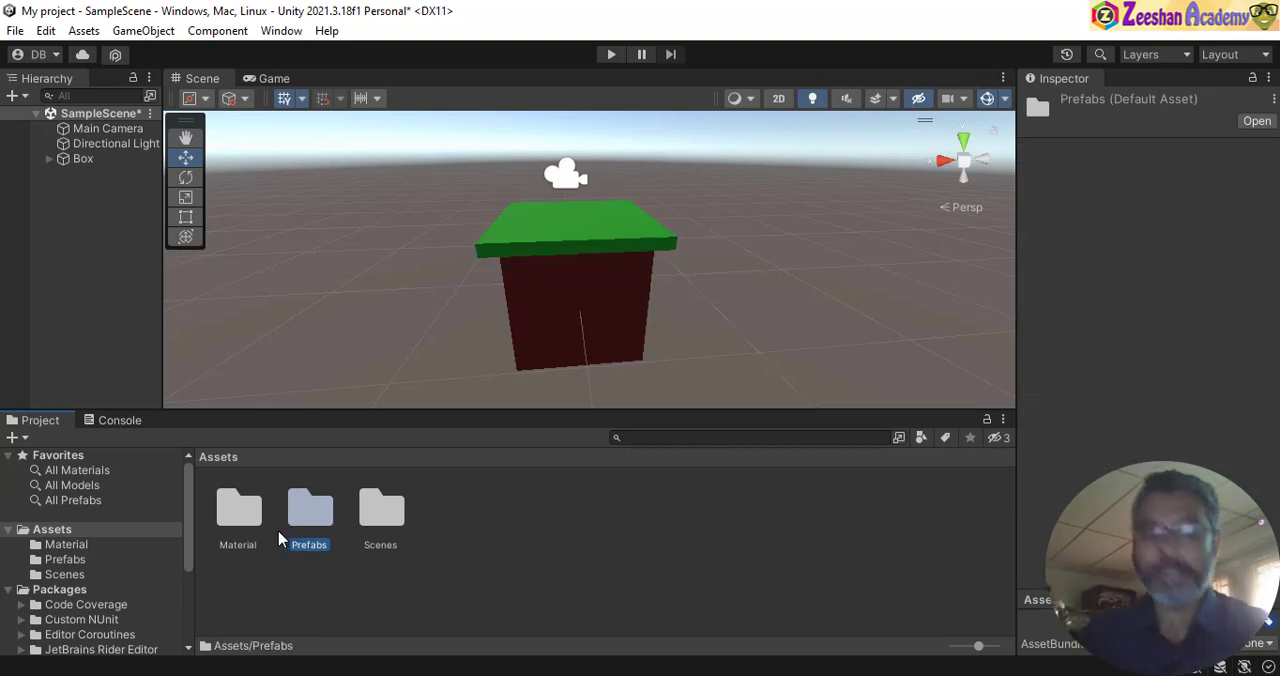
pyautogui.doubleClick(312, 520)
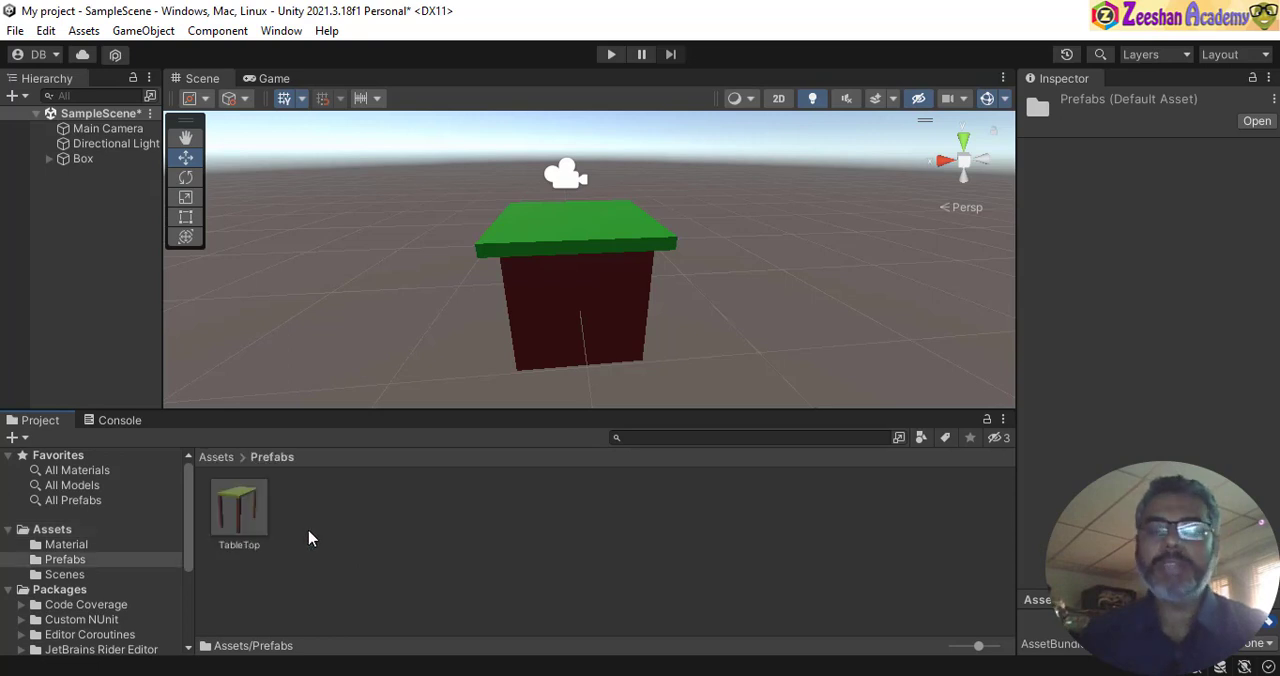
pyautogui.click(234, 508)
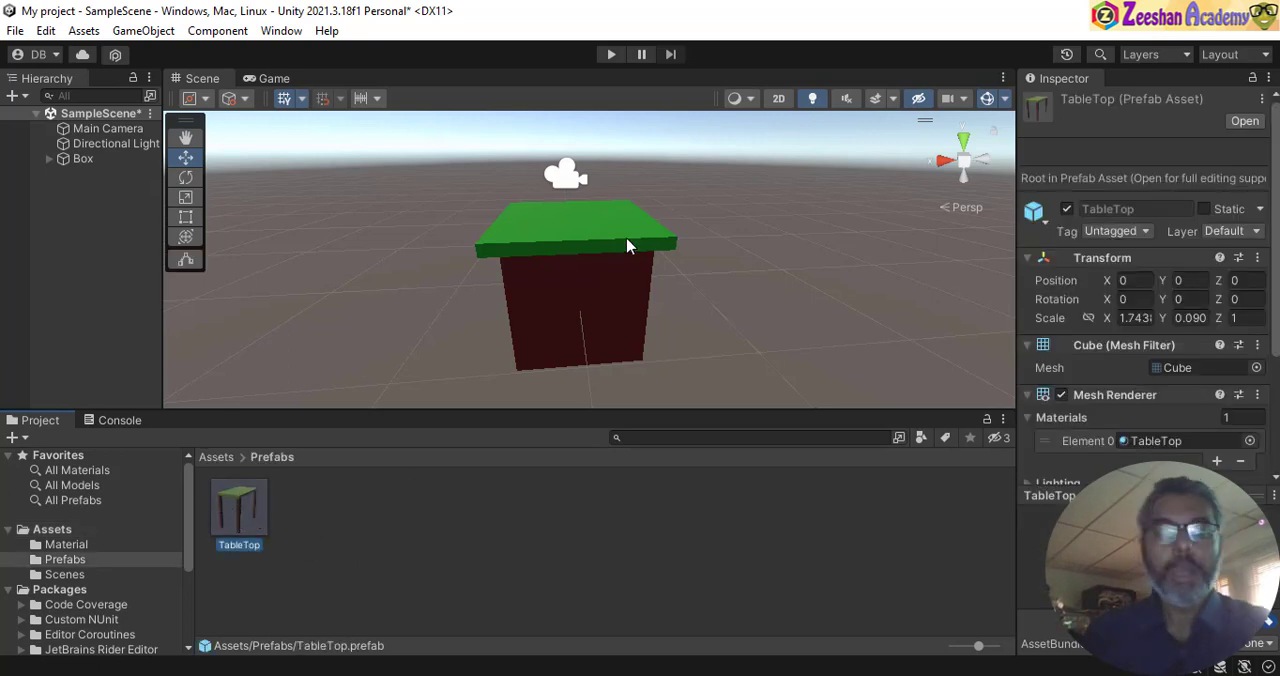
# - Create a prefab from the Box object, including its lid, in the Prefabs folder
pyautogui.click(84, 175)
pyautogui.click(82, 159)
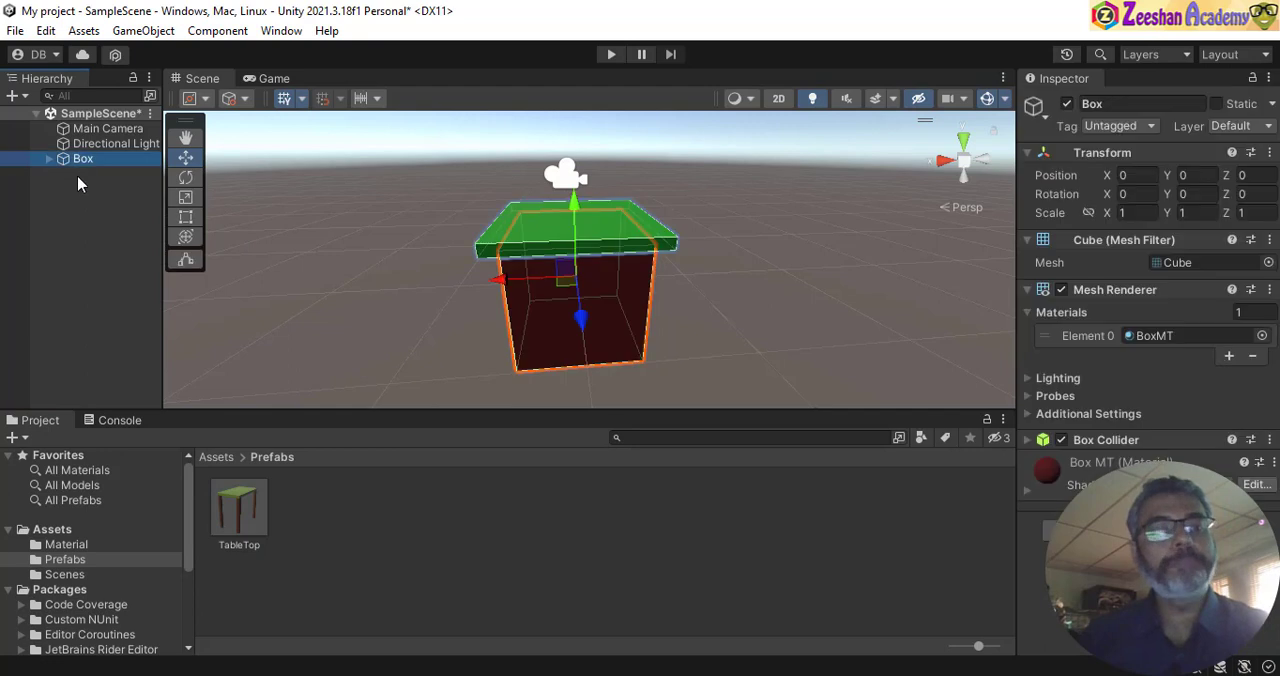
pyautogui.moveTo(81, 168); pyautogui.dragTo(434, 533)
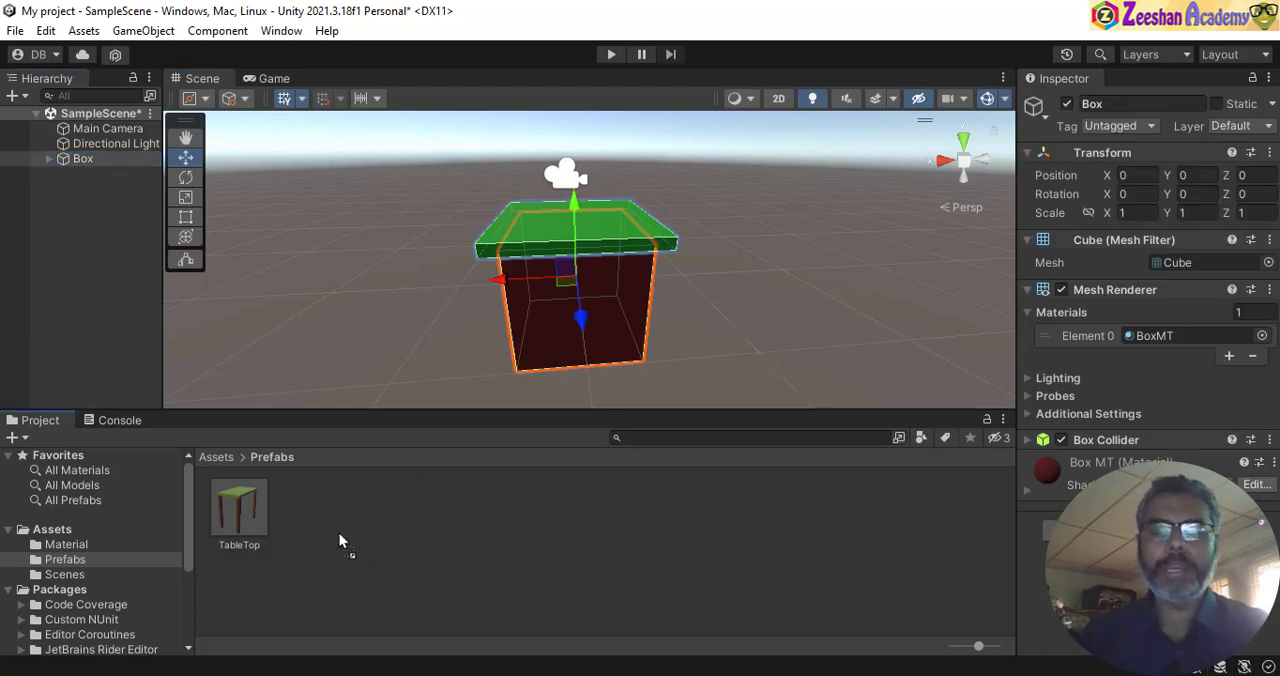
# - Place a second instance of the Box prefab in the scene behind the original box, at about X -2.5, Y 0.5, Z -0.15
pyautogui.moveTo(339, 534); pyautogui.dragTo(334, 533)
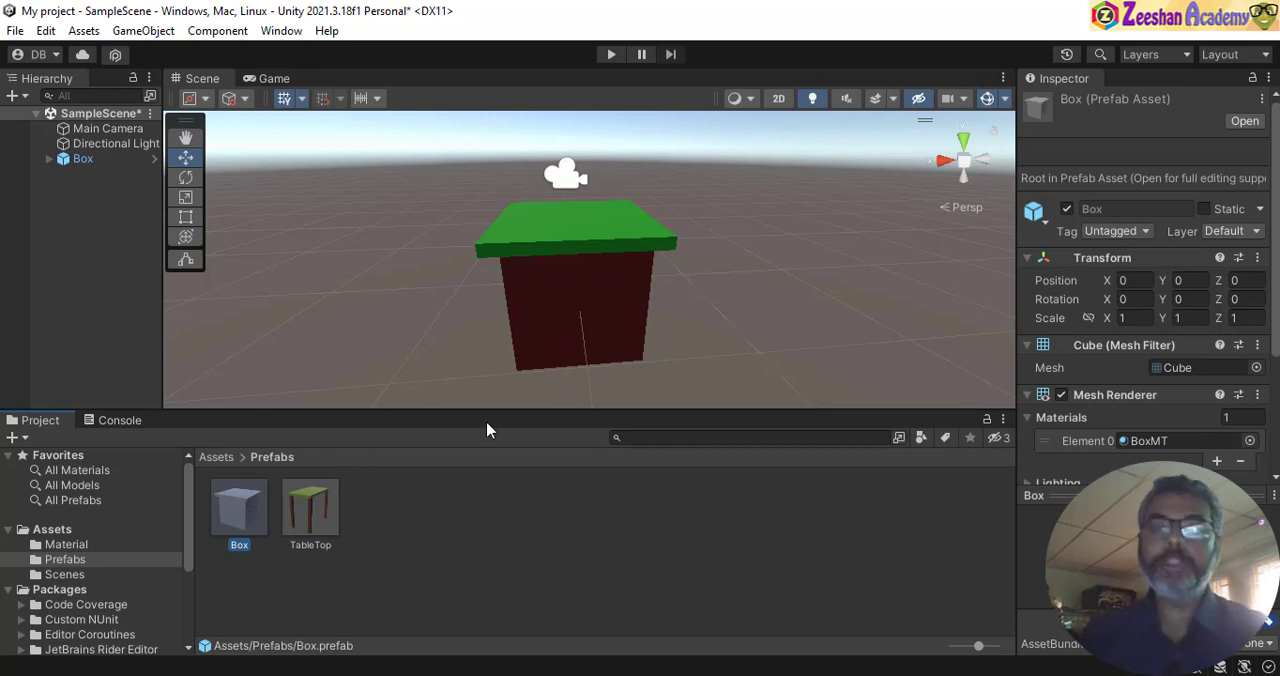
pyautogui.keyDown('alt'); pyautogui.moveTo(733, 311); pyautogui.dragTo(490, 320); pyautogui.keyUp('alt')
pyautogui.moveTo(245, 540); pyautogui.dragTo(545, 300)
pyautogui.keyDown('alt'); pyautogui.moveTo(631, 328); pyautogui.dragTo(690, 300); pyautogui.keyUp('alt')
pyautogui.moveTo(685, 259); pyautogui.dragTo(648, 267)
pyautogui.keyDown('alt'); pyautogui.moveTo(584, 331); pyautogui.dragTo(575, 286); pyautogui.keyUp('alt')
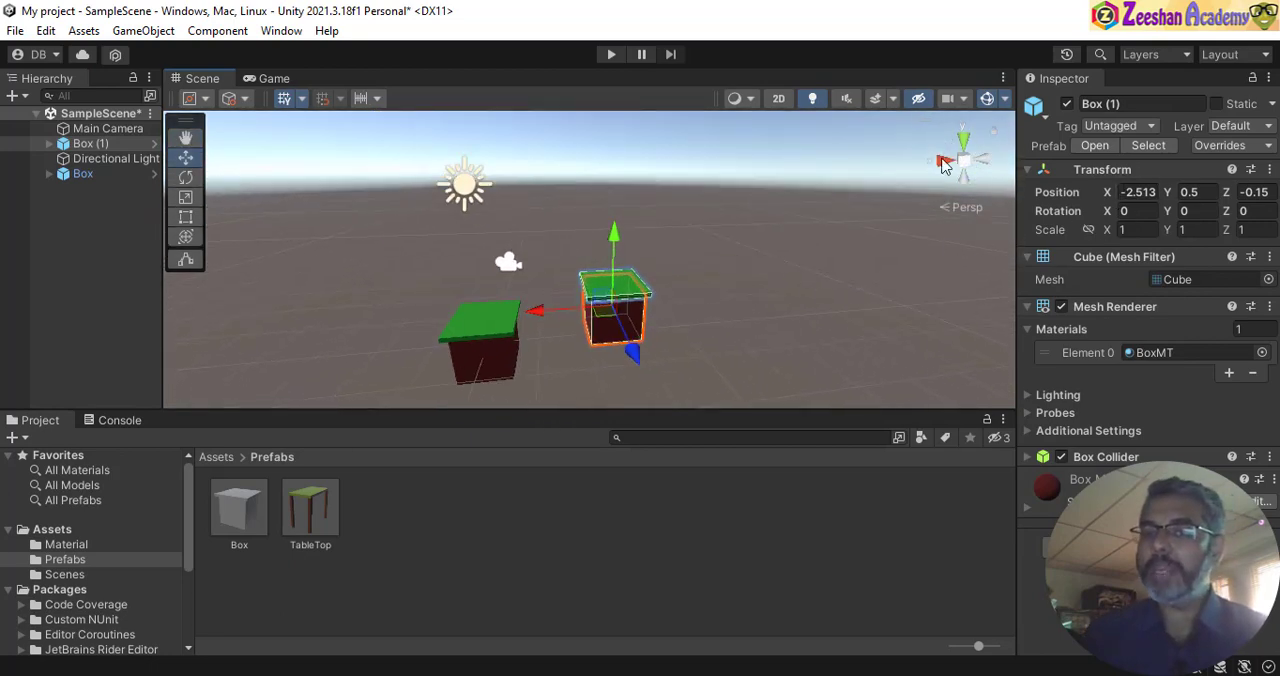
# - Examine the two boxes from several angles, through the Main Camera preview and in the Game view
pyautogui.keyDown('alt'); pyautogui.moveTo(724, 317); pyautogui.dragTo(884, 290); pyautogui.keyUp('alt')
pyautogui.keyDown('alt'); pyautogui.moveTo(884, 290); pyautogui.dragTo(566, 305, button='right'); pyautogui.keyUp('alt')
pyautogui.keyDown('alt'); pyautogui.moveTo(566, 305); pyautogui.dragTo(909, 303); pyautogui.keyUp('alt')
pyautogui.keyDown('alt'); pyautogui.moveTo(909, 303); pyautogui.dragTo(450, 318, button='right'); pyautogui.keyUp('alt')
pyautogui.keyDown('alt'); pyautogui.moveTo(450, 318); pyautogui.dragTo(614, 321); pyautogui.keyUp('alt')
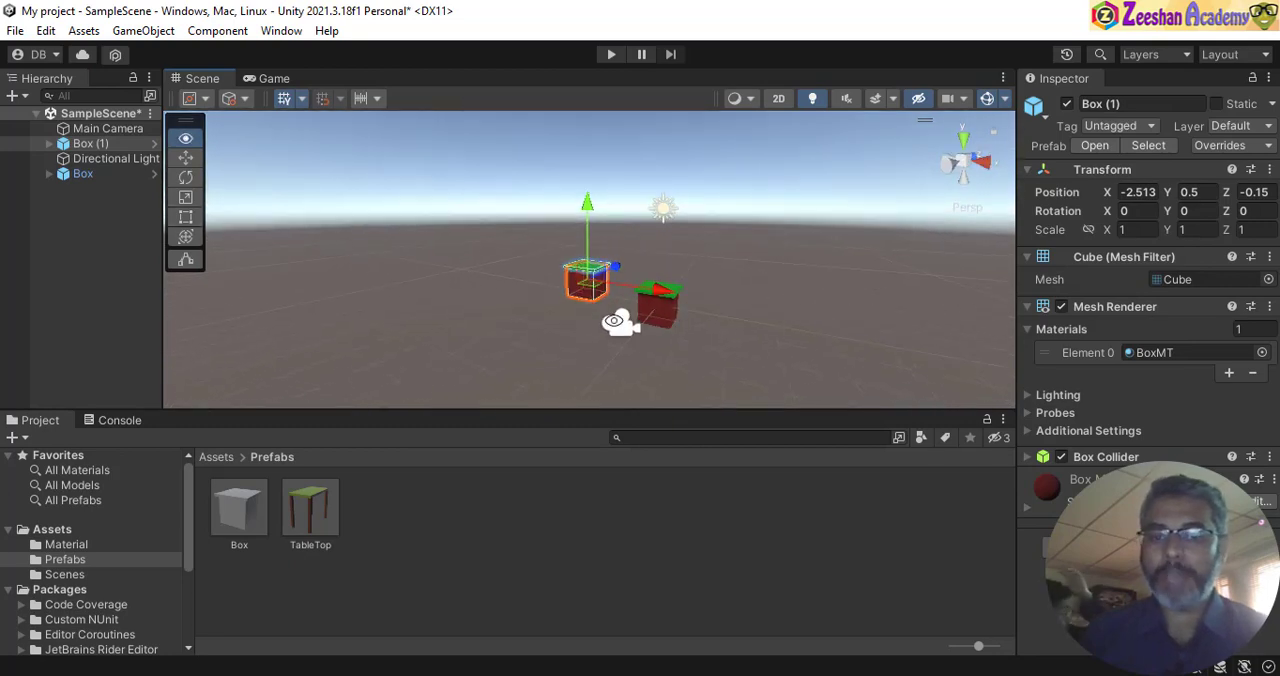
pyautogui.keyDown('alt'); pyautogui.moveTo(614, 321); pyautogui.dragTo(688, 334, button='right'); pyautogui.keyUp('alt')
pyautogui.moveTo(688, 334)
pyautogui.keyDown('alt'); pyautogui.mouseDown()
pyautogui.moveTo(698, 349)
pyautogui.moveTo(711, 341)
pyautogui.mouseUp(); pyautogui.keyUp('alt')
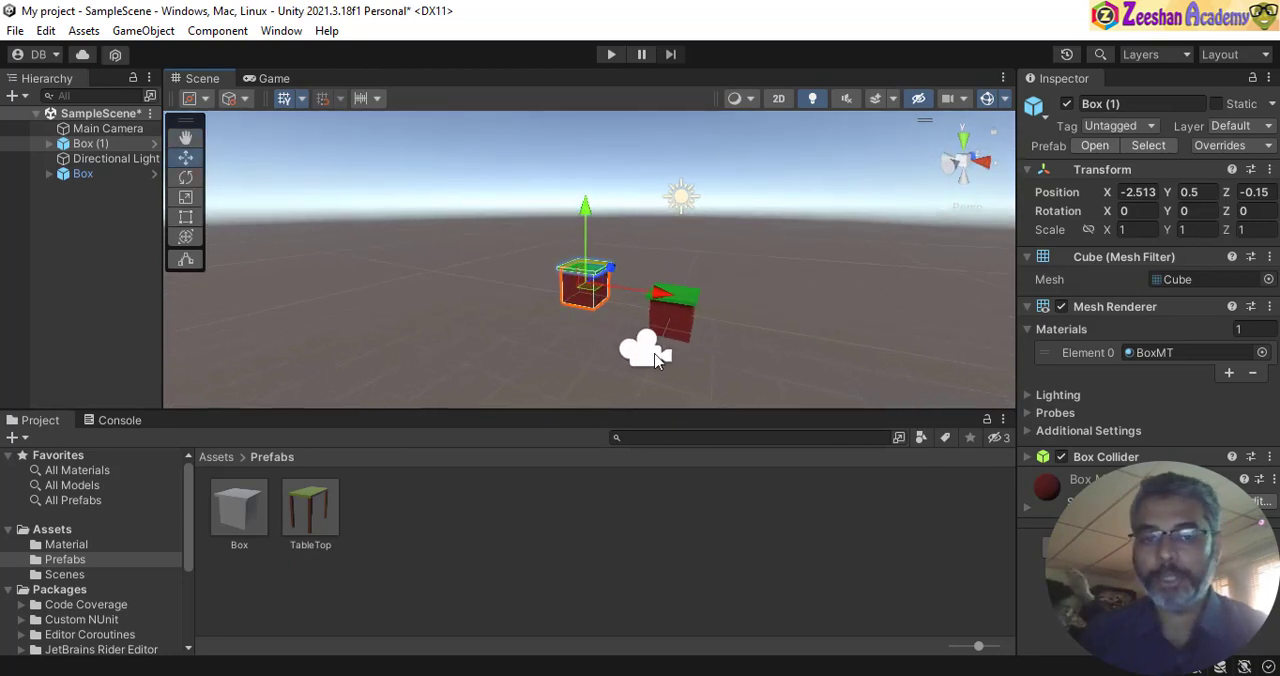
pyautogui.click(108, 129)
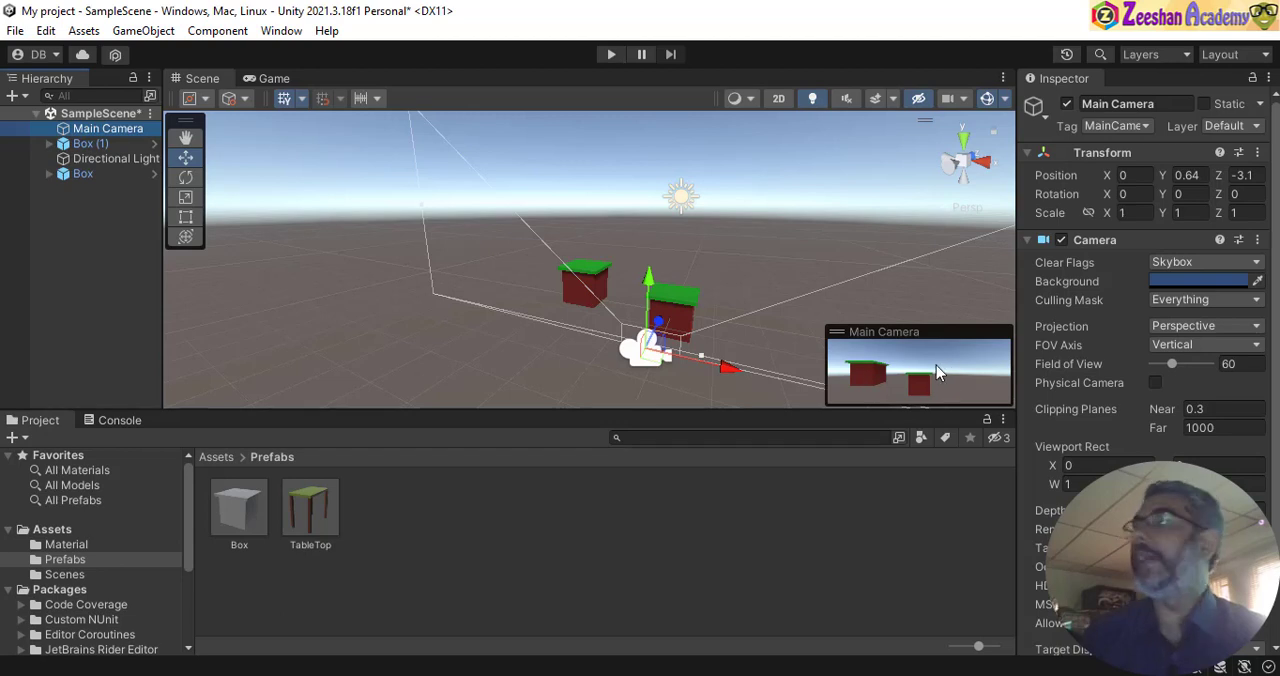
pyautogui.click(273, 79)
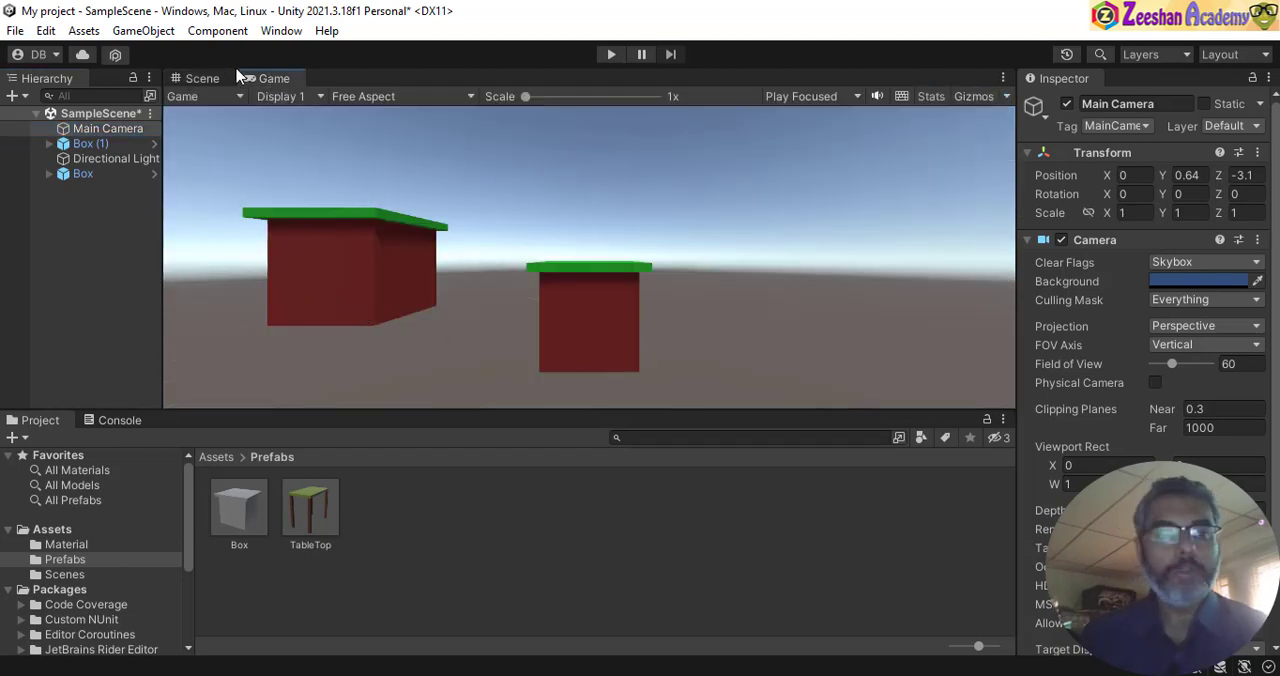
# - Return to the Scene view and move the Main Camera back from the boxes to about Z -4.76
pyautogui.click(203, 79)
pyautogui.keyDown('alt'); pyautogui.moveTo(712, 307); pyautogui.dragTo(598, 302); pyautogui.keyUp('alt')
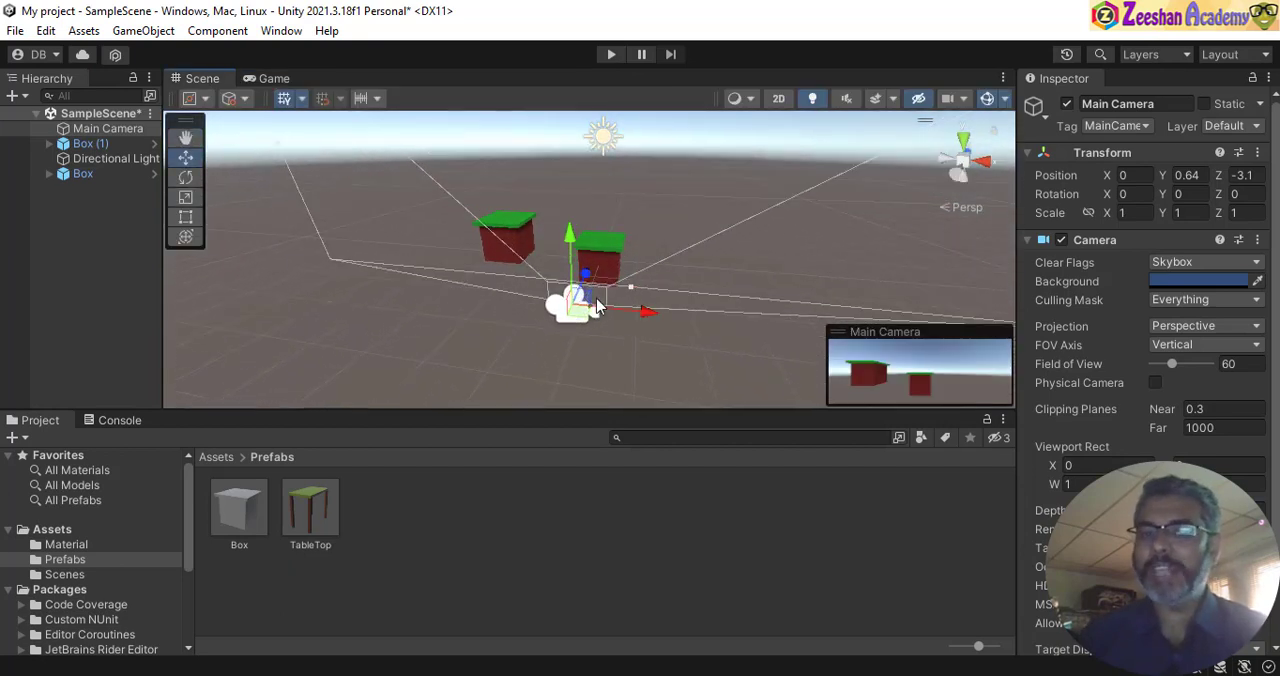
pyautogui.keyDown('alt'); pyautogui.moveTo(670, 242); pyautogui.dragTo(439, 287); pyautogui.keyUp('alt')
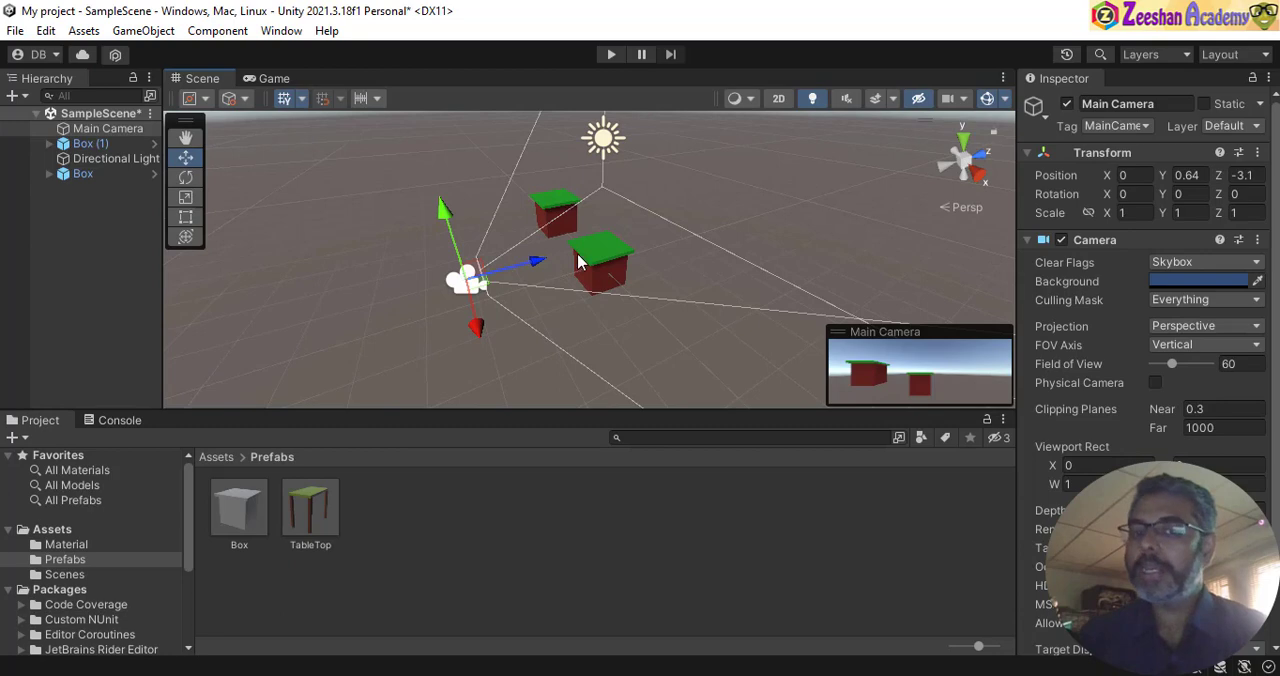
pyautogui.keyDown('alt'); pyautogui.moveTo(756, 233); pyautogui.dragTo(800, 257); pyautogui.keyUp('alt')
pyautogui.moveTo(574, 252); pyautogui.dragTo(507, 259)
pyautogui.scroll(3, 580, 270)
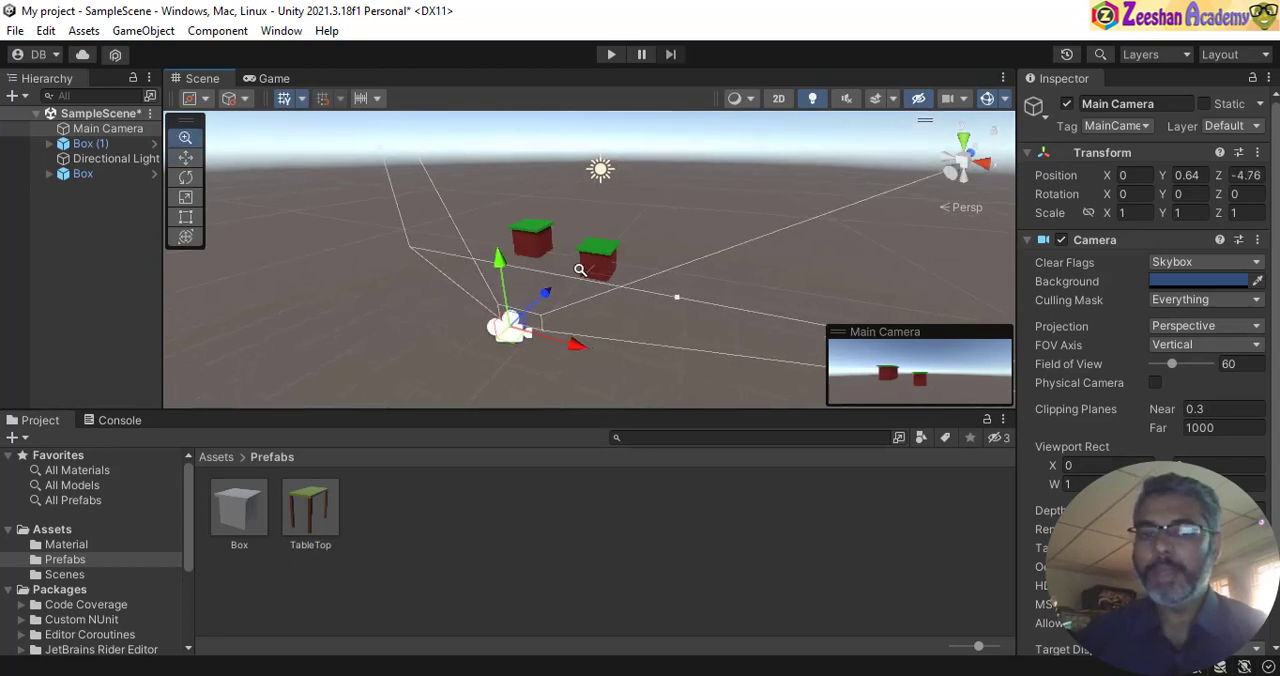
# - Move the original Box sideways along the X axis to about X -2.23
pyautogui.keyDown('alt'); pyautogui.moveTo(580, 270); pyautogui.dragTo(626, 267, button='right'); pyautogui.keyUp('alt')
pyautogui.keyDown('alt'); pyautogui.moveTo(626, 267); pyautogui.dragTo(596, 260); pyautogui.keyUp('alt')
pyautogui.click(605, 268)
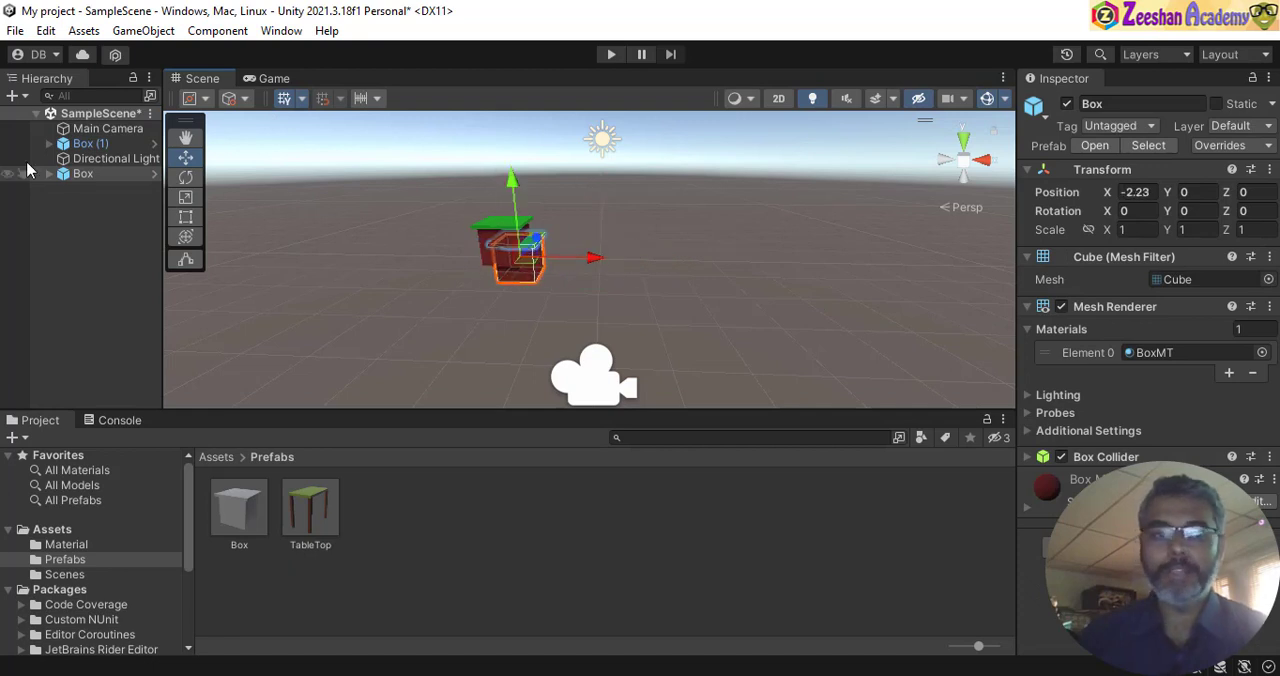
# - Move Box (1) beside the original Box and lower it, to about X -0.44, Y 0.15
pyautogui.click(90, 143)
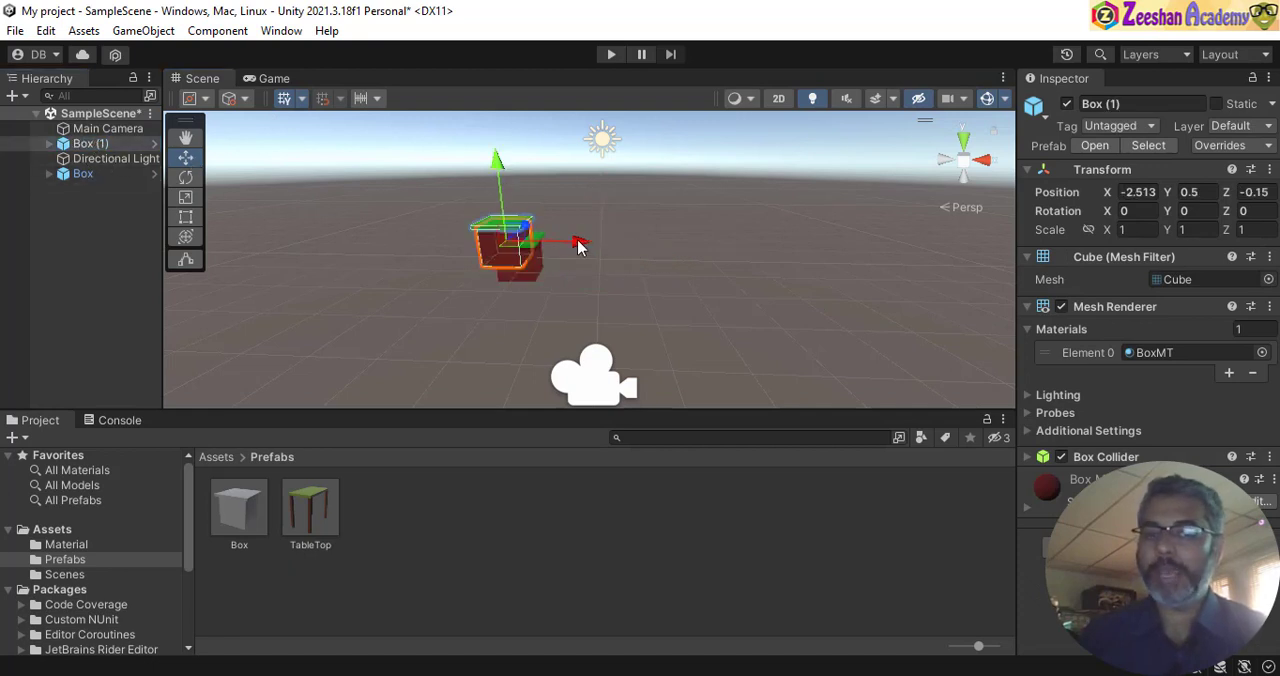
pyautogui.moveTo(580, 241); pyautogui.dragTo(652, 245)
pyautogui.keyDown('alt'); pyautogui.scroll(6, 540, 264); pyautogui.keyUp('alt')
pyautogui.keyDown('alt'); pyautogui.moveTo(560, 257); pyautogui.dragTo(562, 240); pyautogui.keyUp('alt')
pyautogui.moveTo(575, 165); pyautogui.dragTo(587, 200)
pyautogui.moveTo(640, 251); pyautogui.dragTo(655, 251)
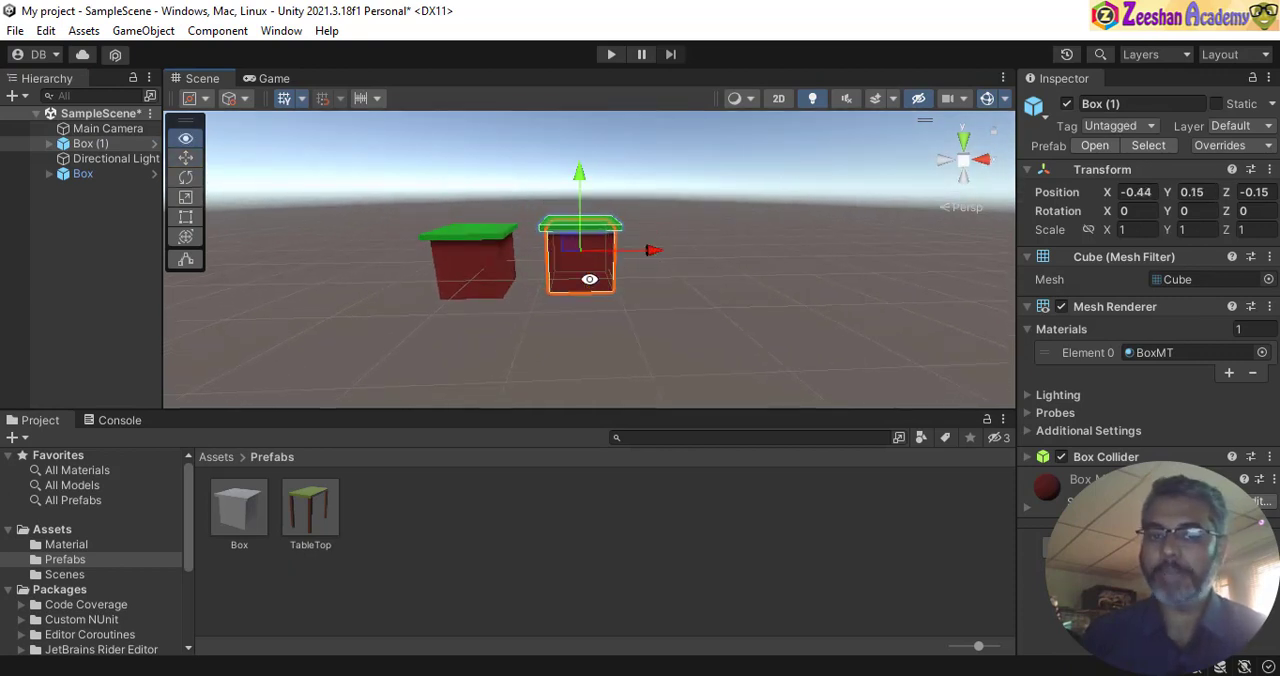
pyautogui.keyDown('alt'); pyautogui.moveTo(591, 280); pyautogui.dragTo(560, 268); pyautogui.keyUp('alt')
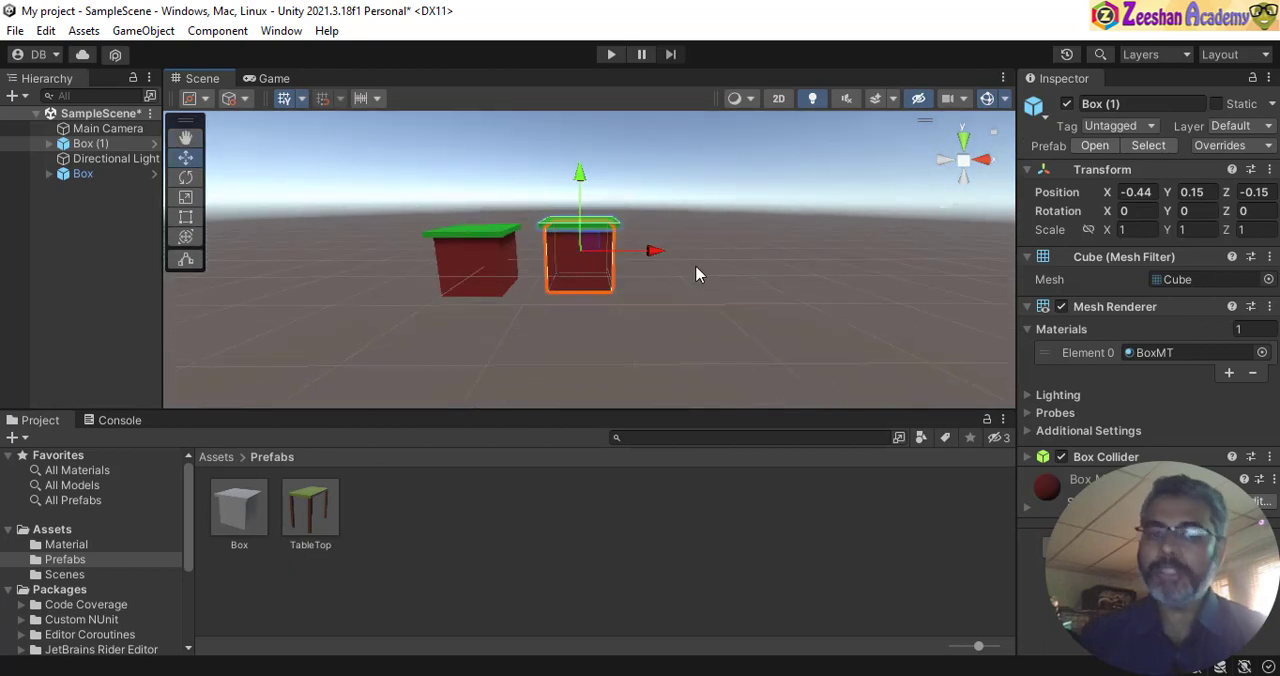
# - Add a third Box prefab instance to the scene and move it in line with the others, to about X 1.33, Z -0.22
pyautogui.keyDown('alt'); pyautogui.moveTo(643, 280); pyautogui.dragTo(585, 306, button='middle'); pyautogui.keyUp('alt')
pyautogui.moveTo(330, 507); pyautogui.dragTo(629, 318)
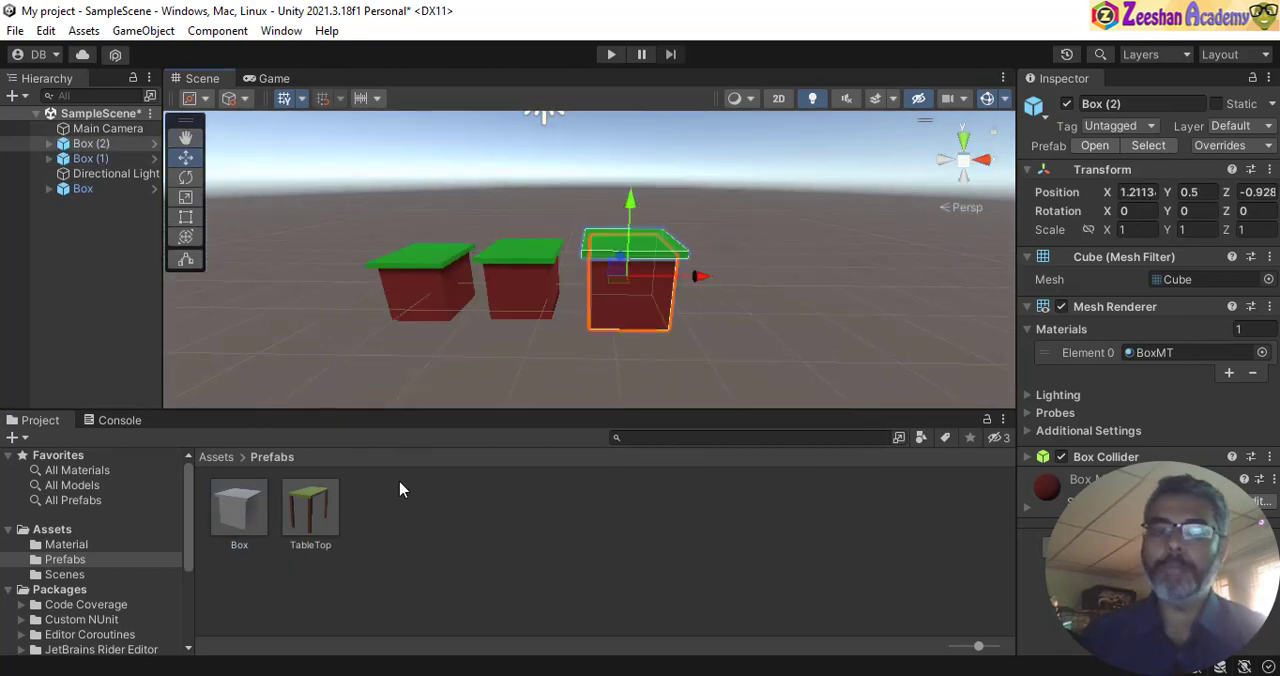
pyautogui.keyDown('alt'); pyautogui.moveTo(590, 237); pyautogui.dragTo(530, 256); pyautogui.keyUp('alt')
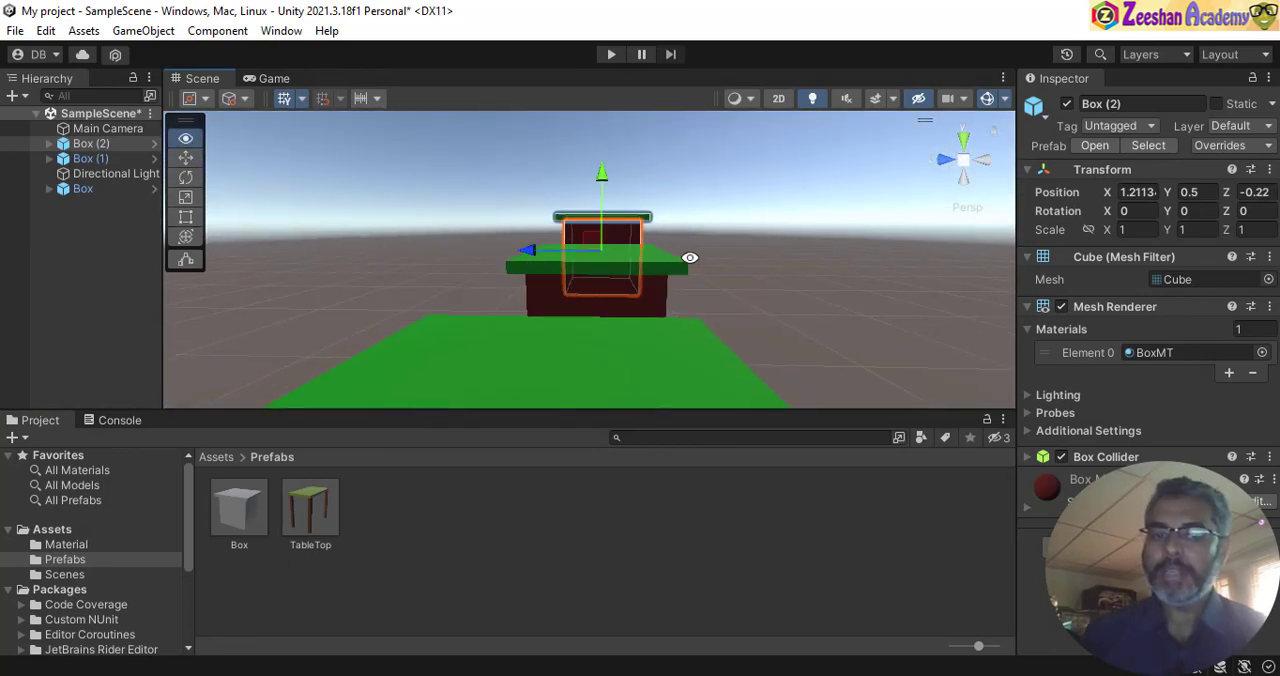
pyautogui.keyDown('alt'); pyautogui.moveTo(689, 257); pyautogui.dragTo(514, 315); pyautogui.keyUp('alt')
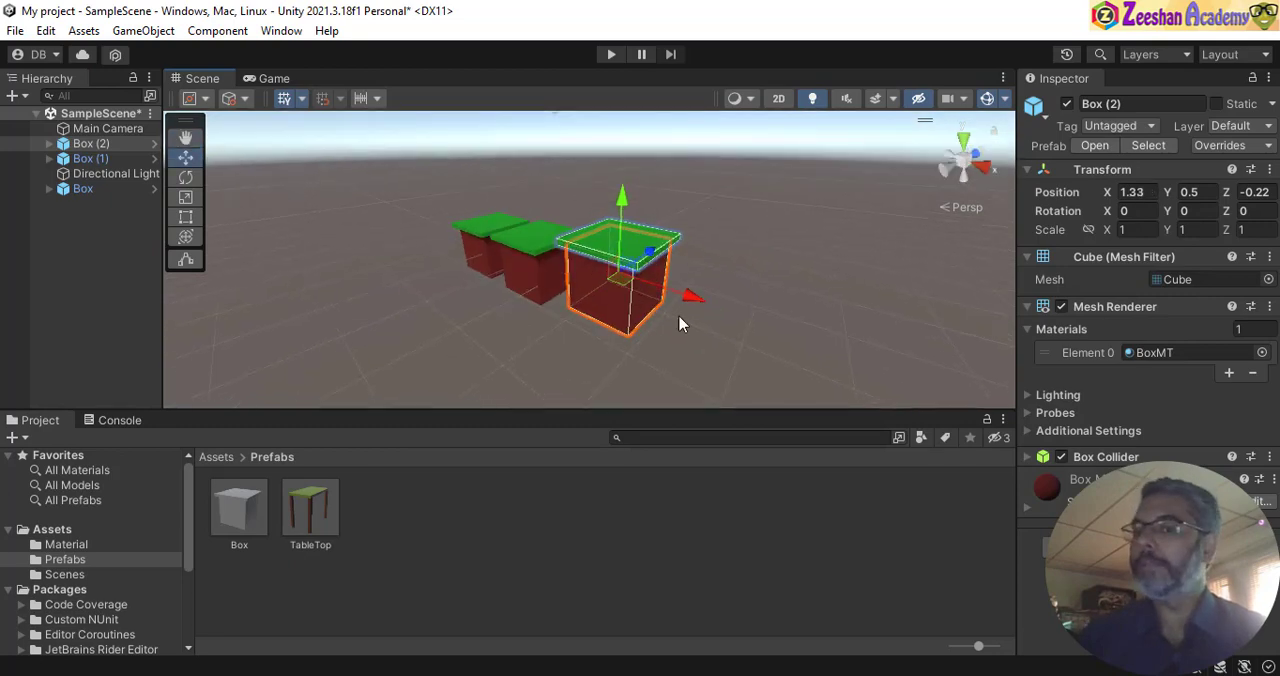
# - Compare the transform of Box with that of Box (1), and set Box (1)'s Z position to 0
pyautogui.scroll(3, 868, 283)
pyautogui.keyDown('alt'); pyautogui.moveTo(497, 274); pyautogui.dragTo(840, 296); pyautogui.keyUp('alt')
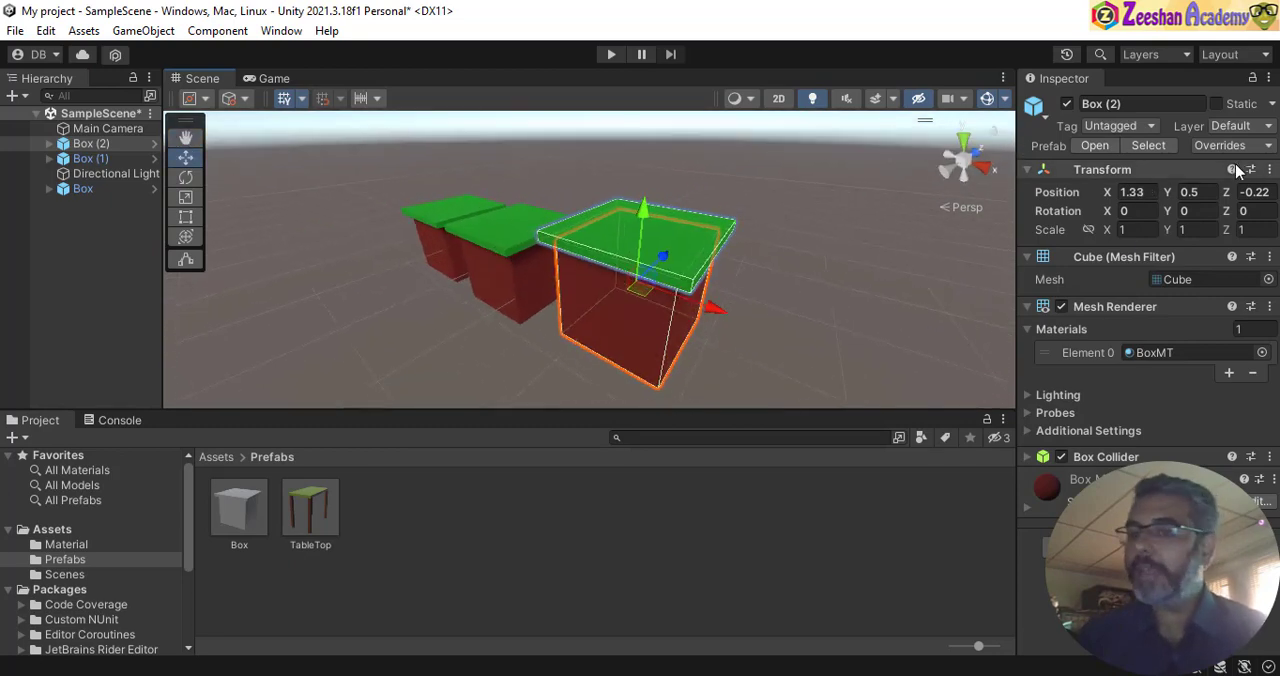
pyautogui.click(447, 254)
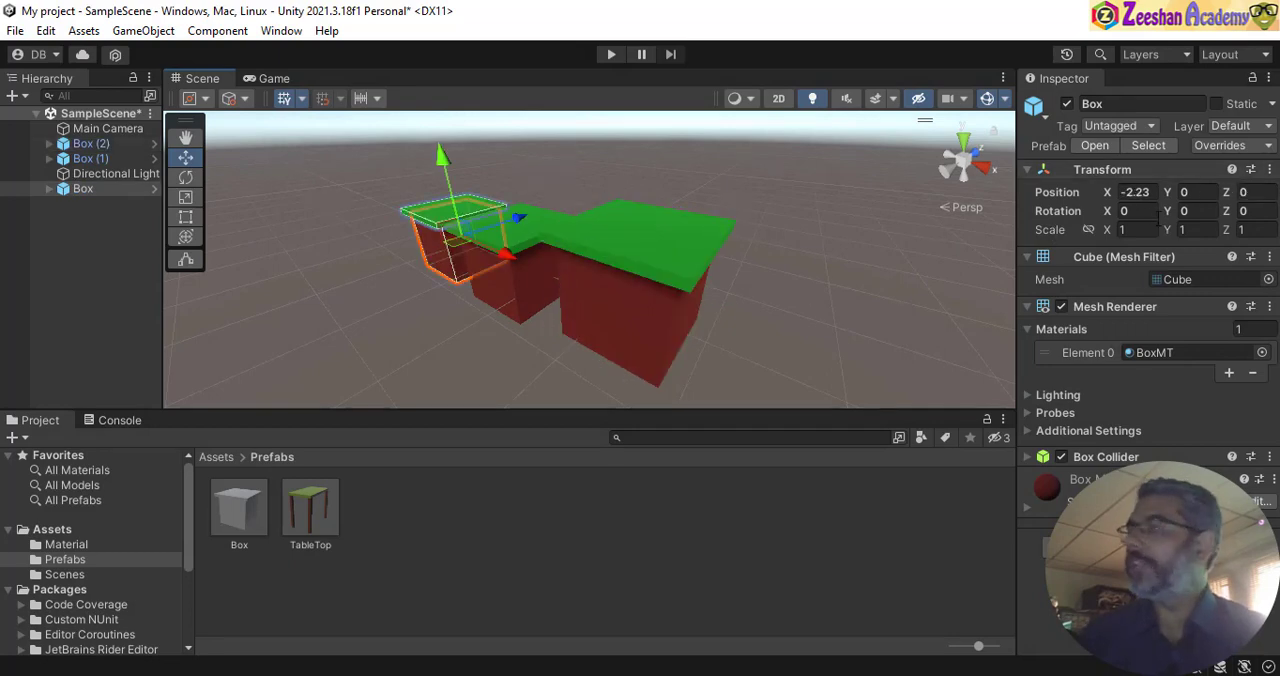
pyautogui.moveTo(531, 255)
pyautogui.keyDown('alt'); pyautogui.mouseDown()
pyautogui.moveTo(646, 399)
pyautogui.moveTo(515, 266)
pyautogui.mouseUp(); pyautogui.keyUp('alt')
pyautogui.click(532, 272)
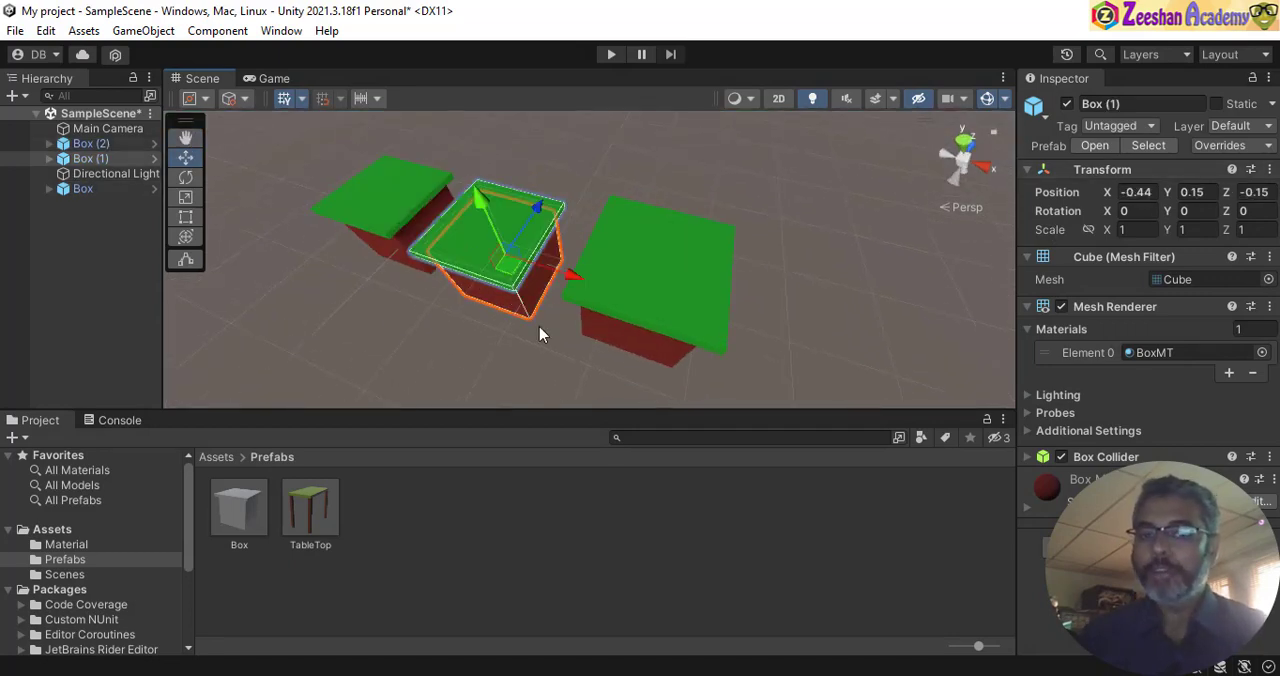
pyautogui.keyDown('alt'); pyautogui.moveTo(540, 327); pyautogui.dragTo(490, 250); pyautogui.keyUp('alt')
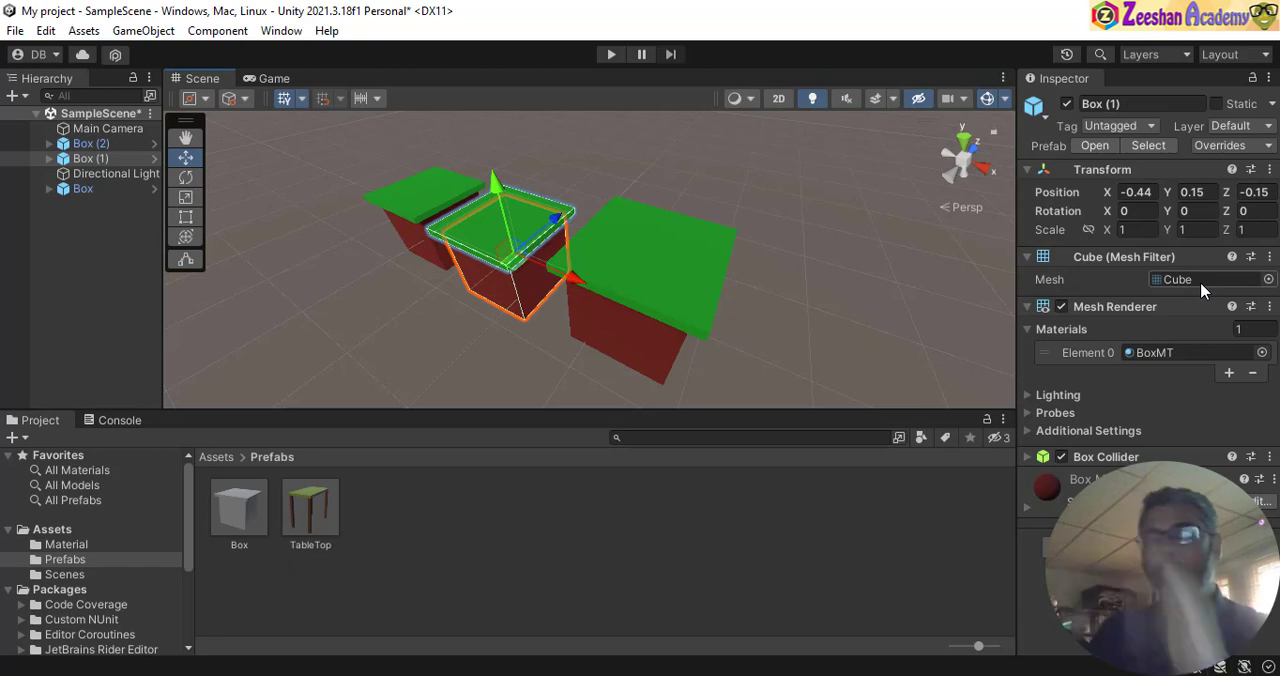
pyautogui.click(1252, 192)
pyautogui.write('0')
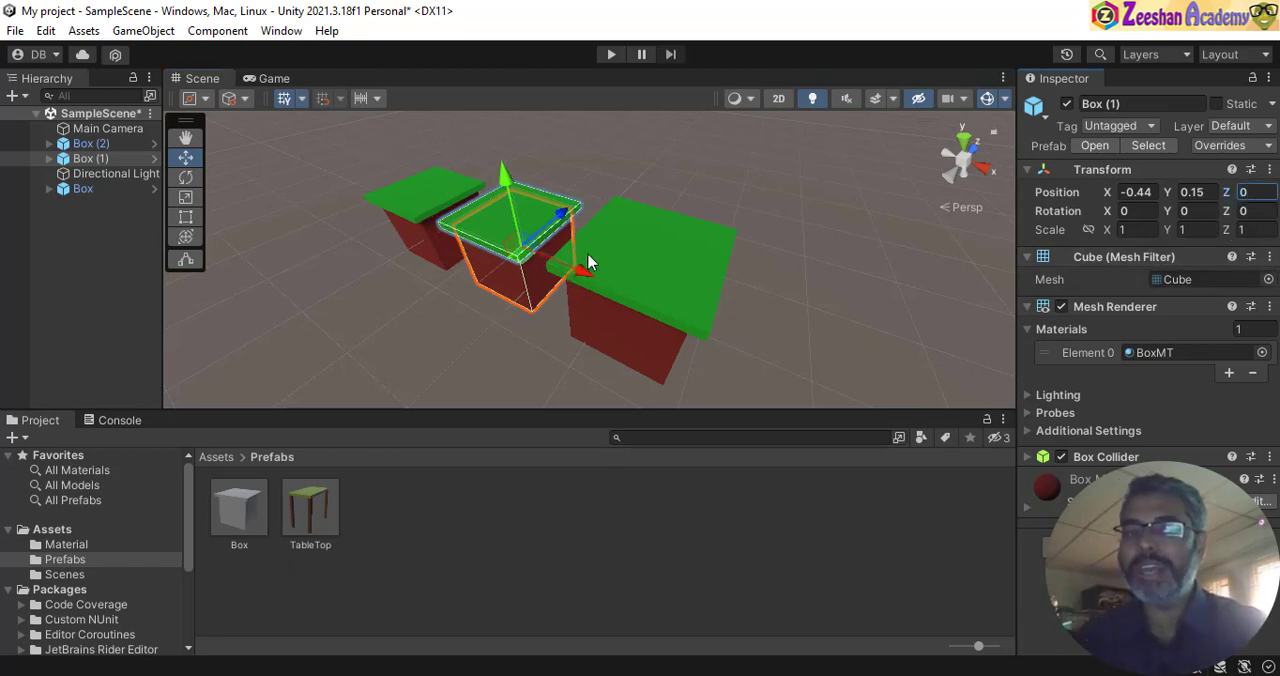
# - Set the Z position of Box (2) to 0
pyautogui.keyDown('alt'); pyautogui.moveTo(432, 272); pyautogui.dragTo(364, 283); pyautogui.keyUp('alt')
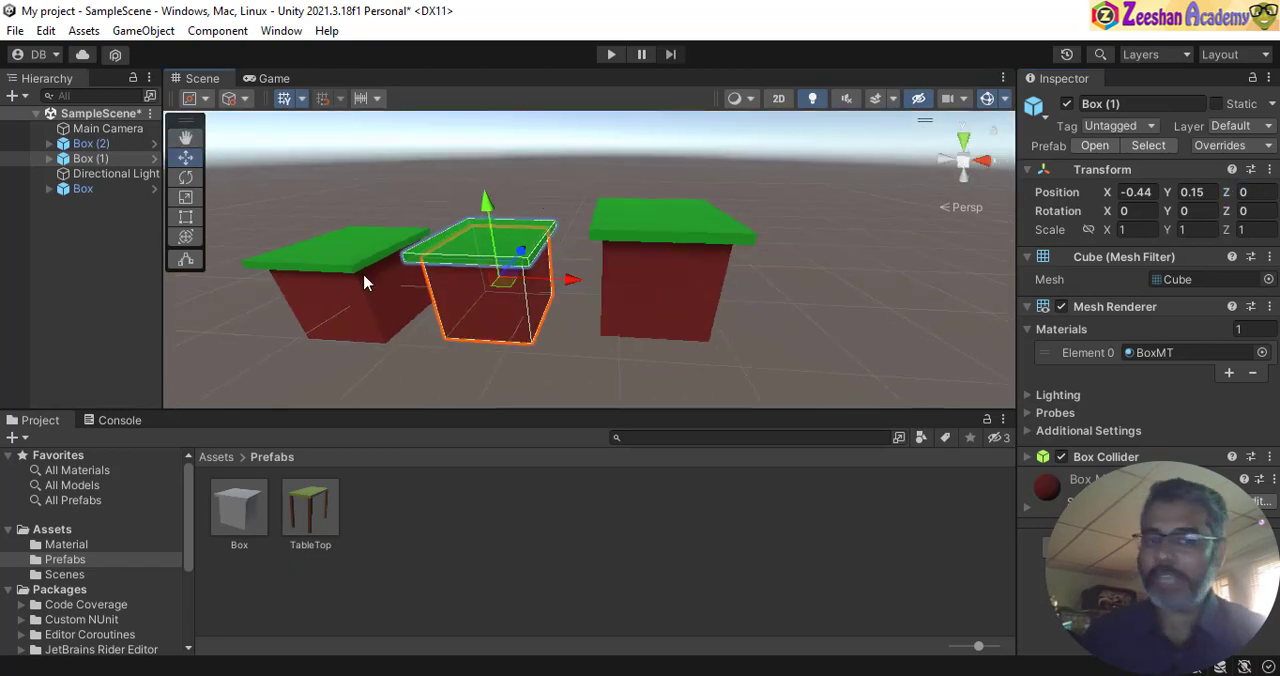
pyautogui.click(684, 280)
pyautogui.click(1262, 192)
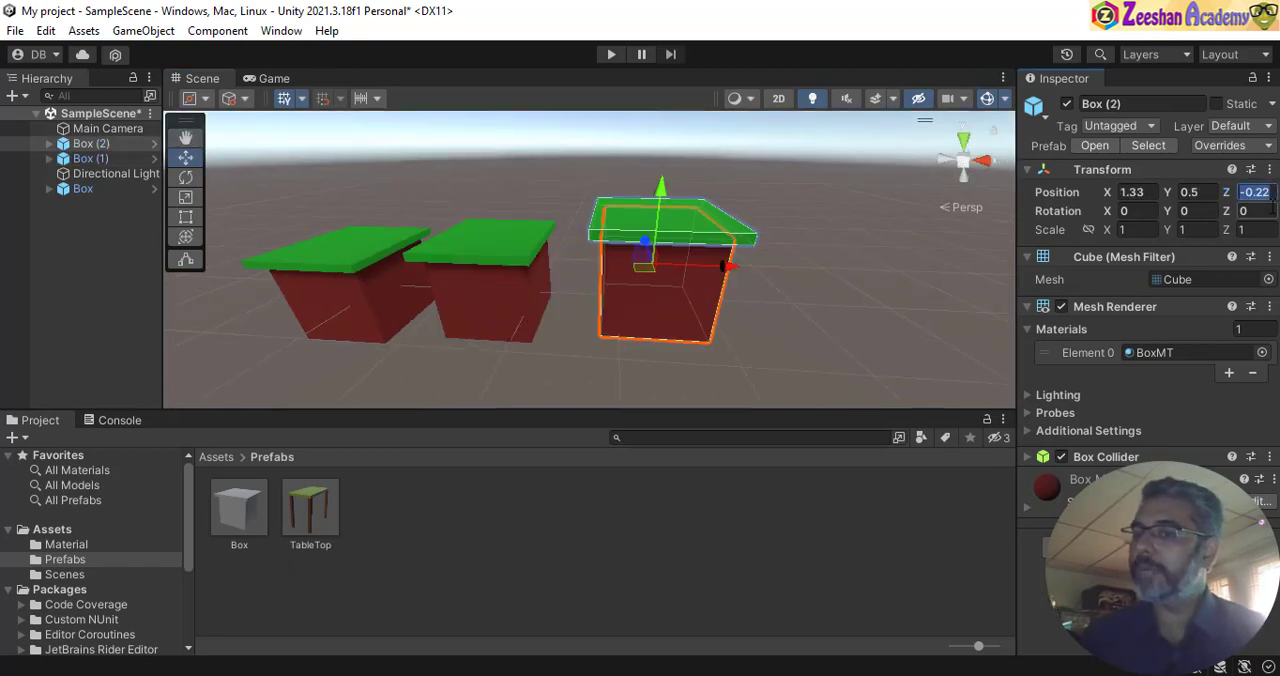
pyautogui.write('0')
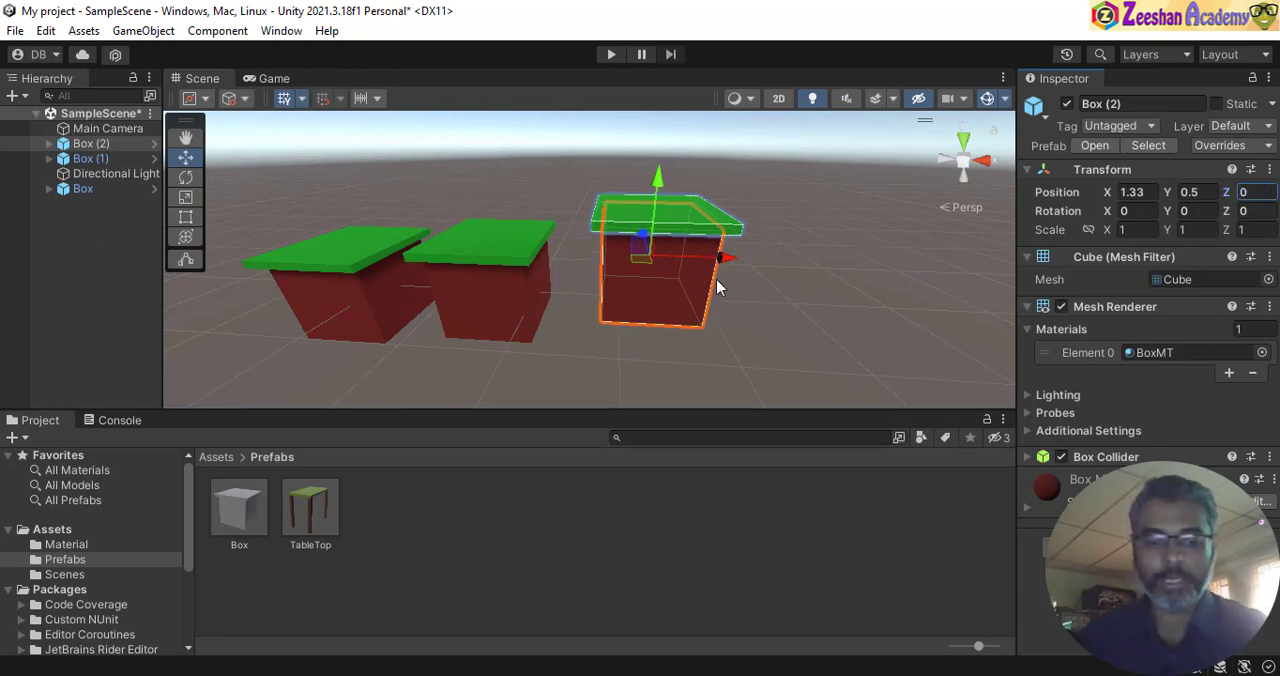
# - Compare the heights of the three boxes and set the Y position of Box (2) to 0.3
pyautogui.keyDown('alt'); pyautogui.moveTo(300, 190); pyautogui.dragTo(670, 141); pyautogui.keyUp('alt')
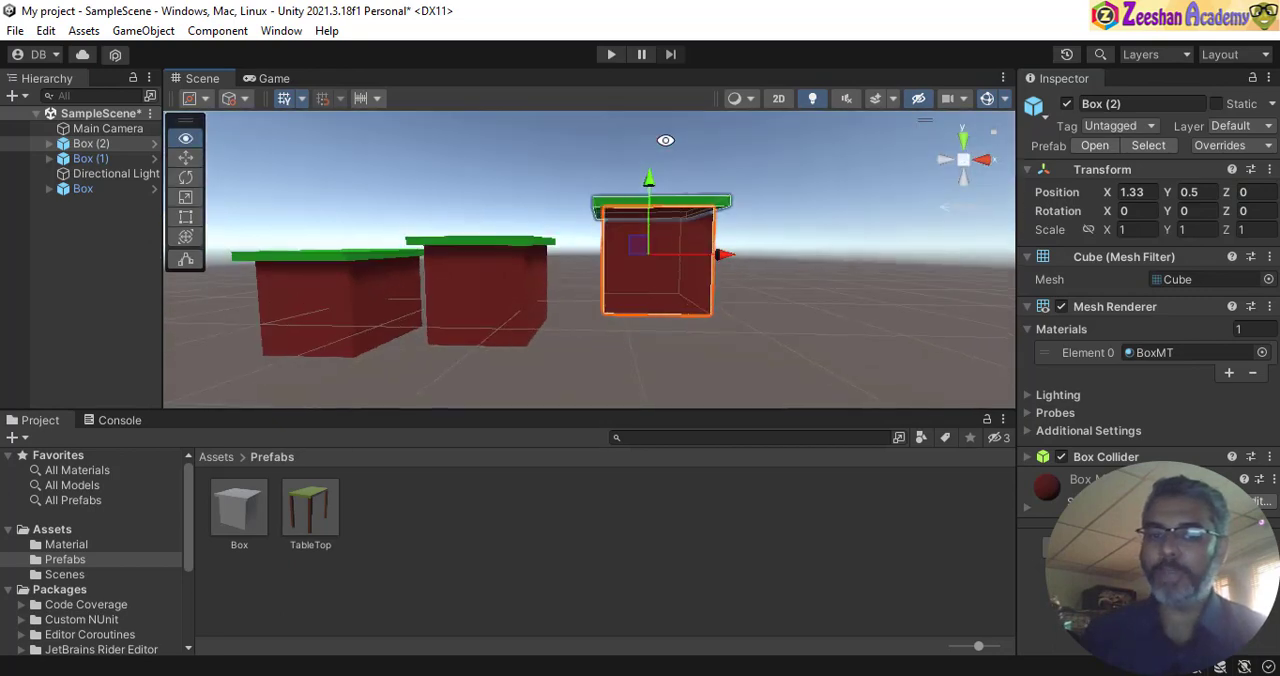
pyautogui.keyDown('alt'); pyautogui.click(459, 293); pyautogui.keyUp('alt')
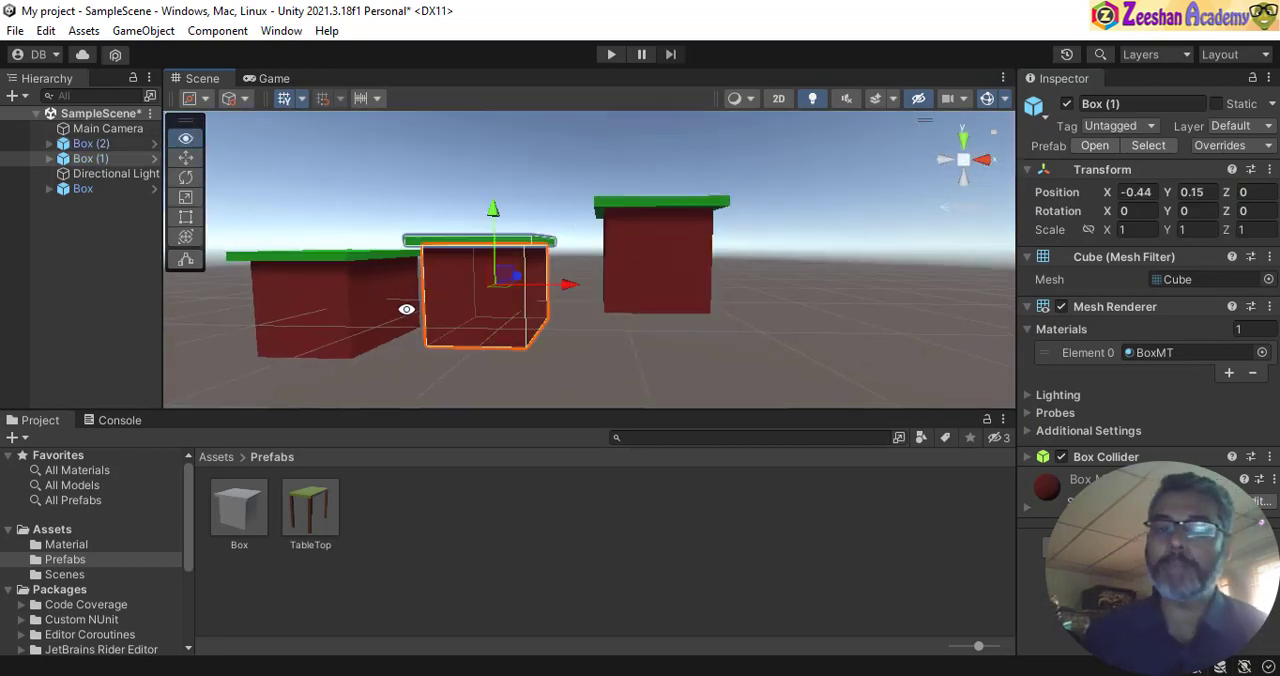
pyautogui.keyDown('alt'); pyautogui.moveTo(406, 308); pyautogui.dragTo(560, 292); pyautogui.keyUp('alt')
pyautogui.keyDown('alt'); pyautogui.click(528, 300); pyautogui.keyUp('alt')
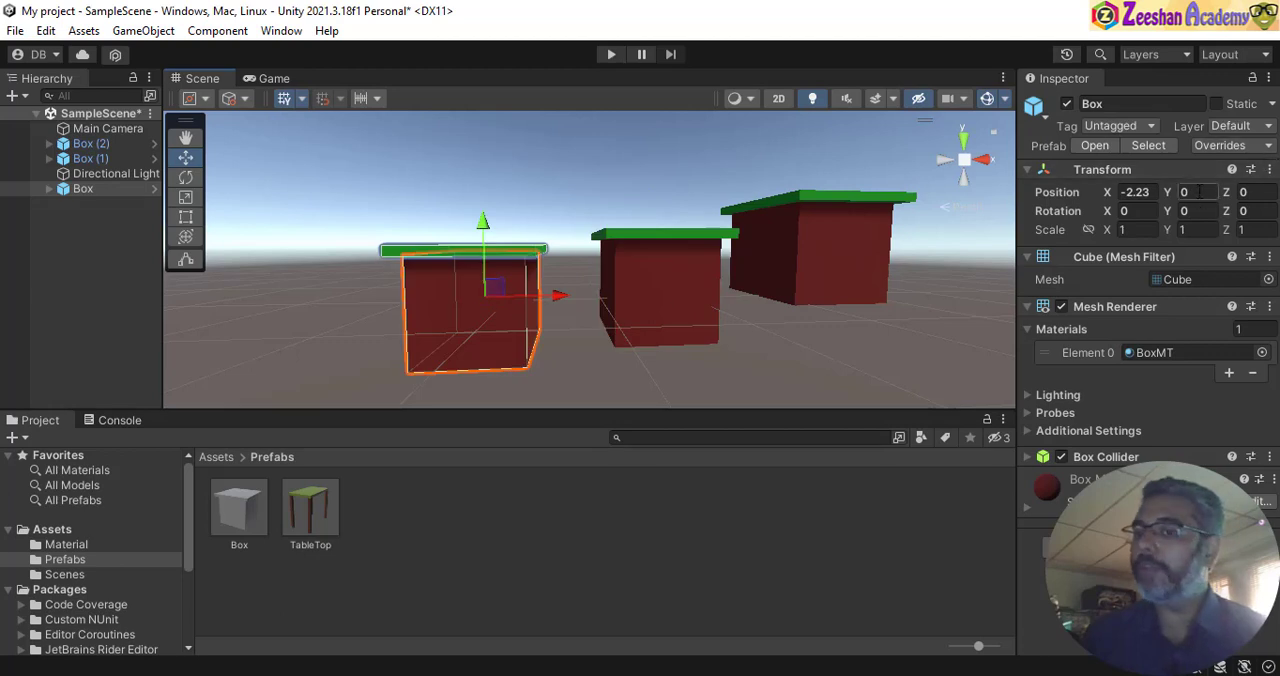
pyautogui.click(627, 303)
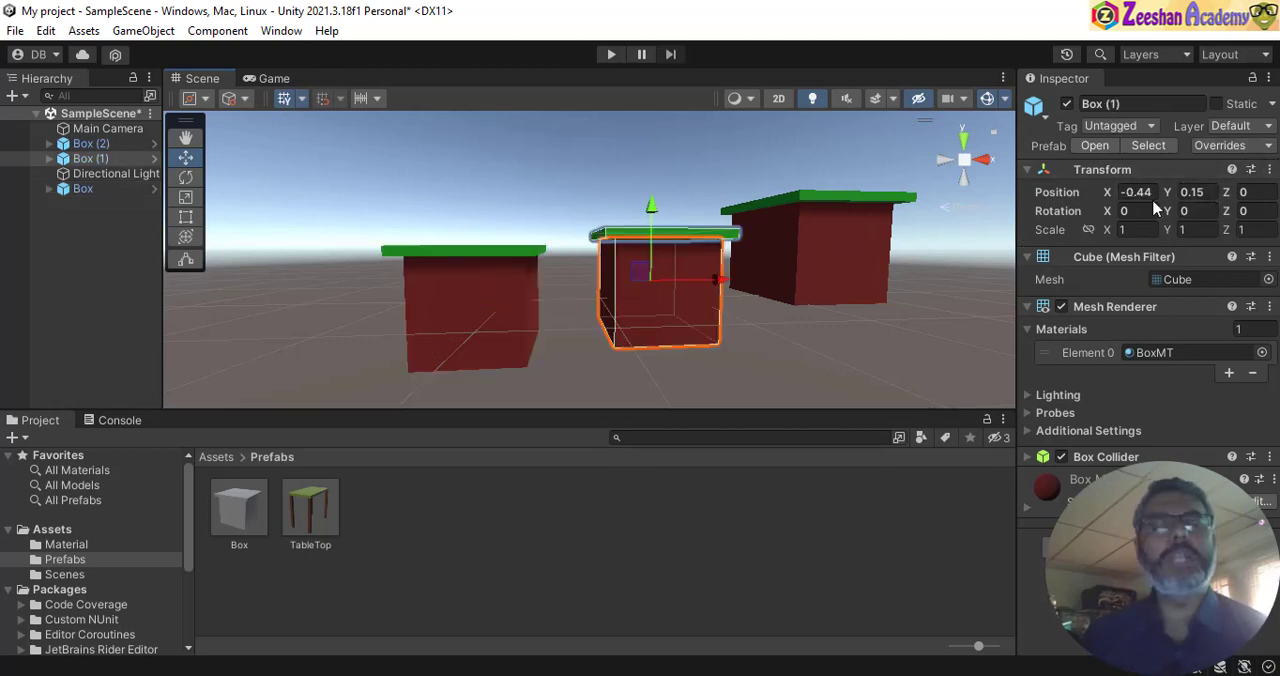
pyautogui.click(811, 251)
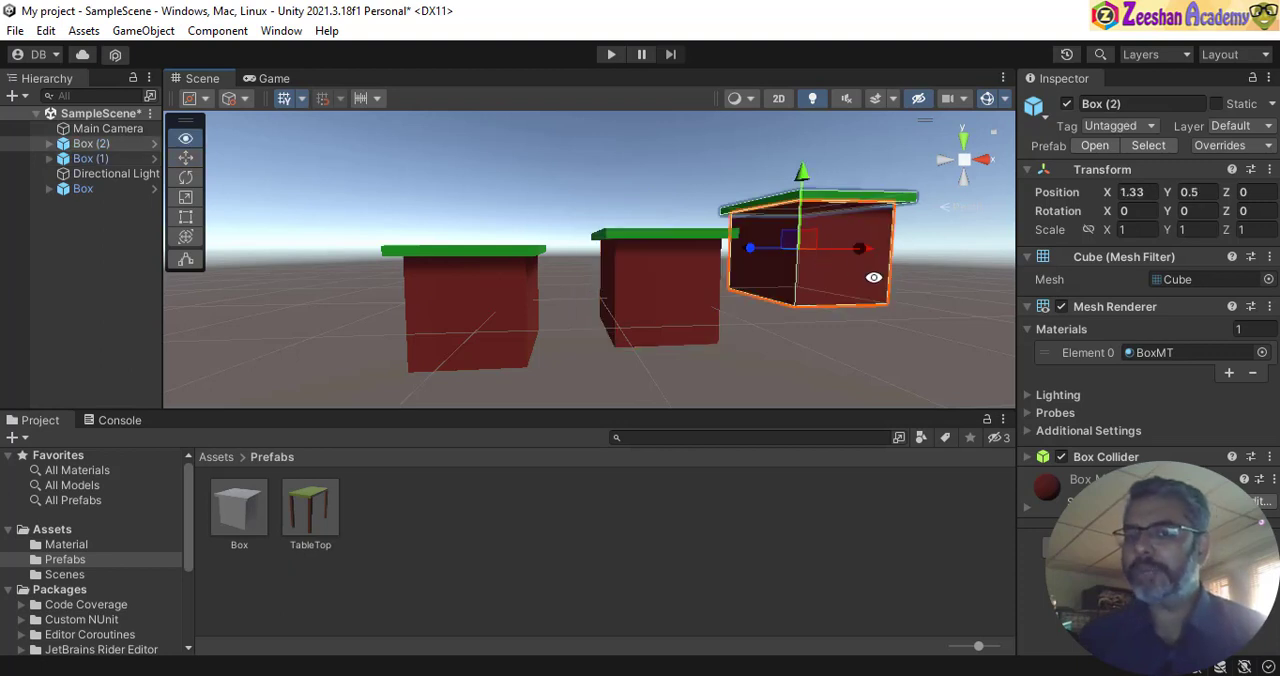
pyautogui.keyDown('alt'); pyautogui.moveTo(811, 251); pyautogui.dragTo(1075, 245); pyautogui.keyUp('alt')
pyautogui.click(1214, 192)
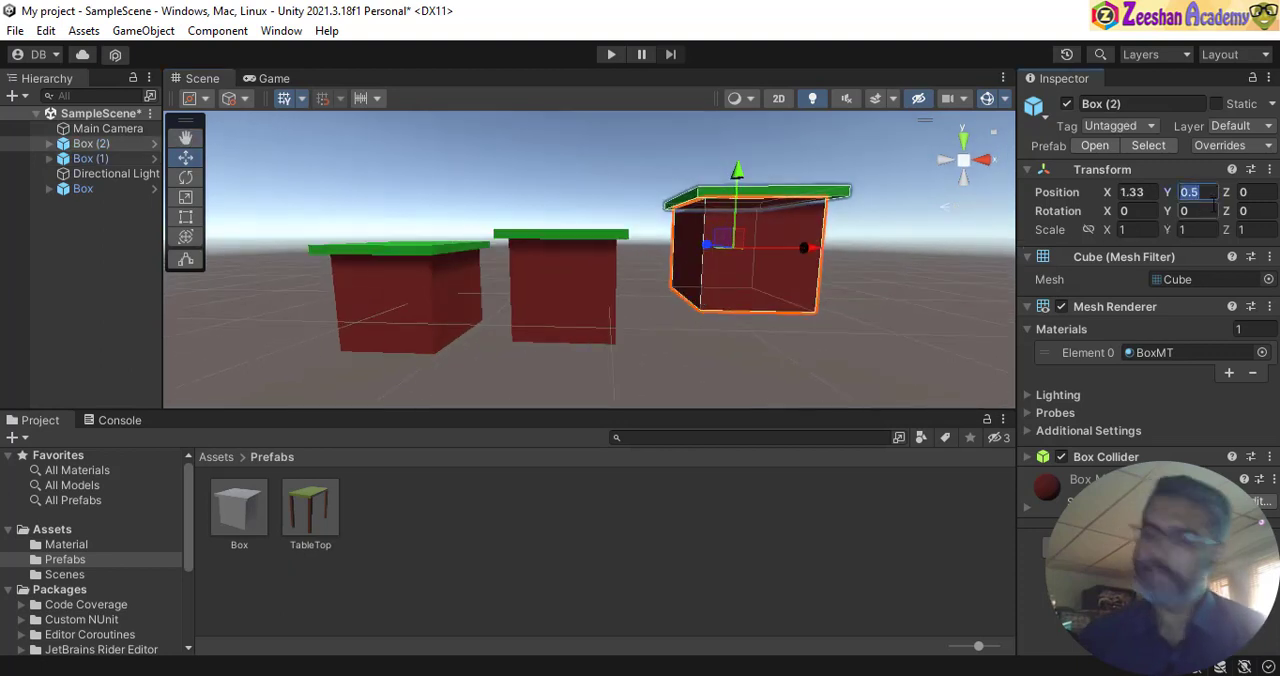
pyautogui.press('BackSpace')
pyautogui.write('3')
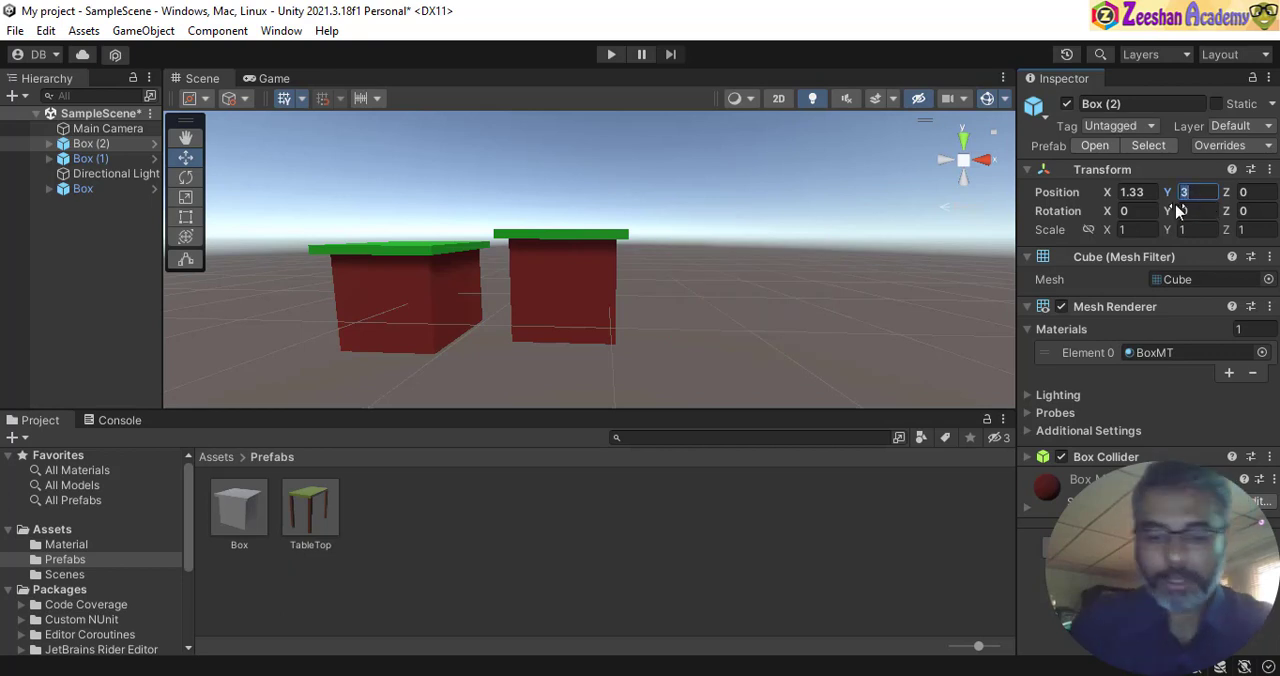
pyautogui.write('0.3')
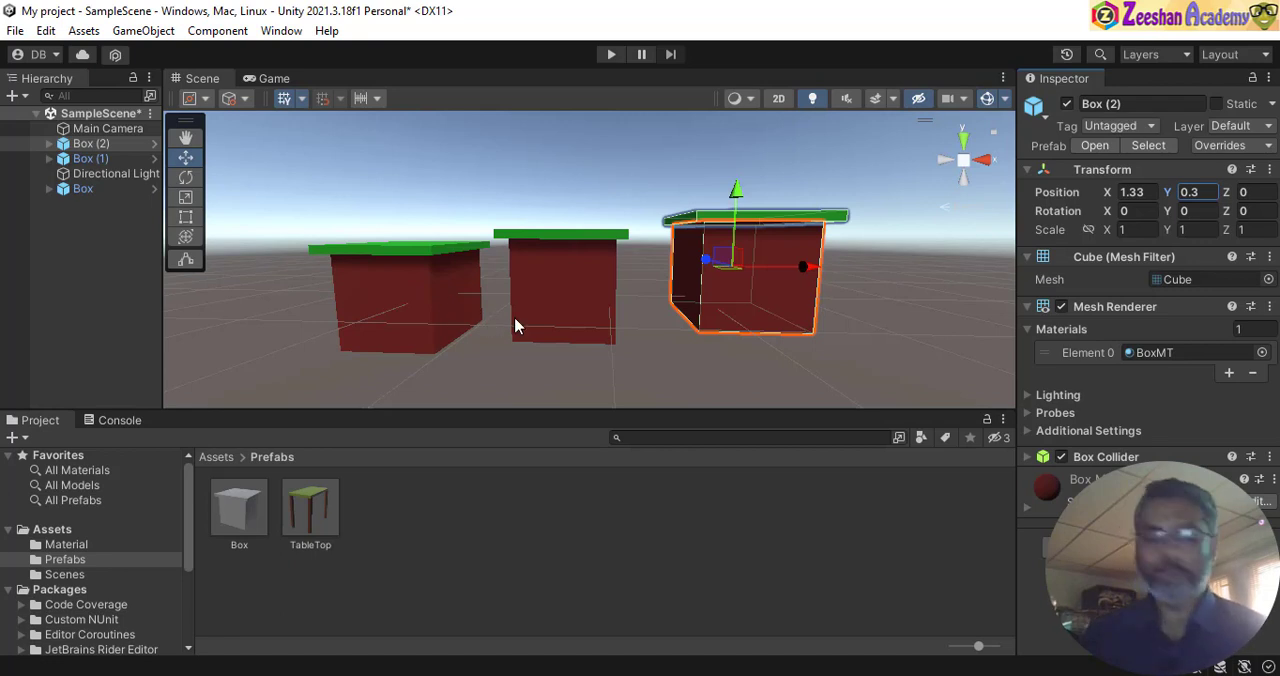
# - Check the alignment of the three boxes from several angles and select the original Box
pyautogui.keyDown('alt'); pyautogui.moveTo(725, 325); pyautogui.dragTo(614, 339); pyautogui.keyUp('alt')
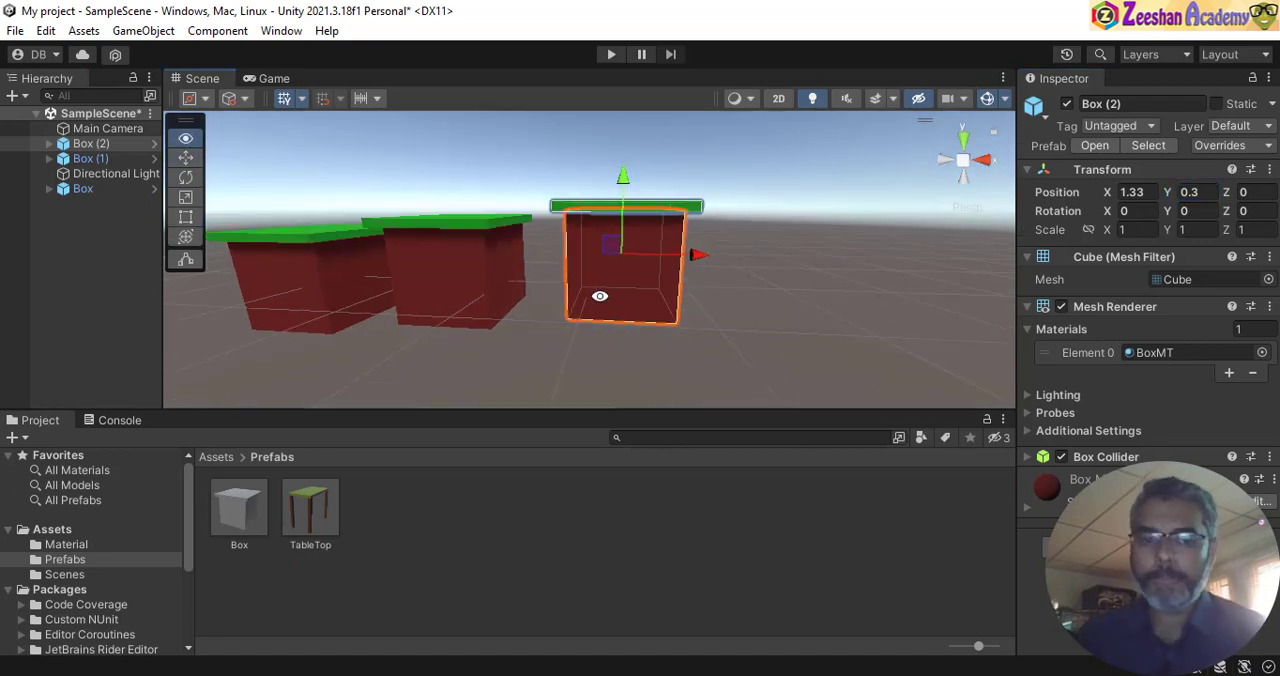
pyautogui.keyDown('alt'); pyautogui.moveTo(600, 296); pyautogui.dragTo(790, 312); pyautogui.keyUp('alt')
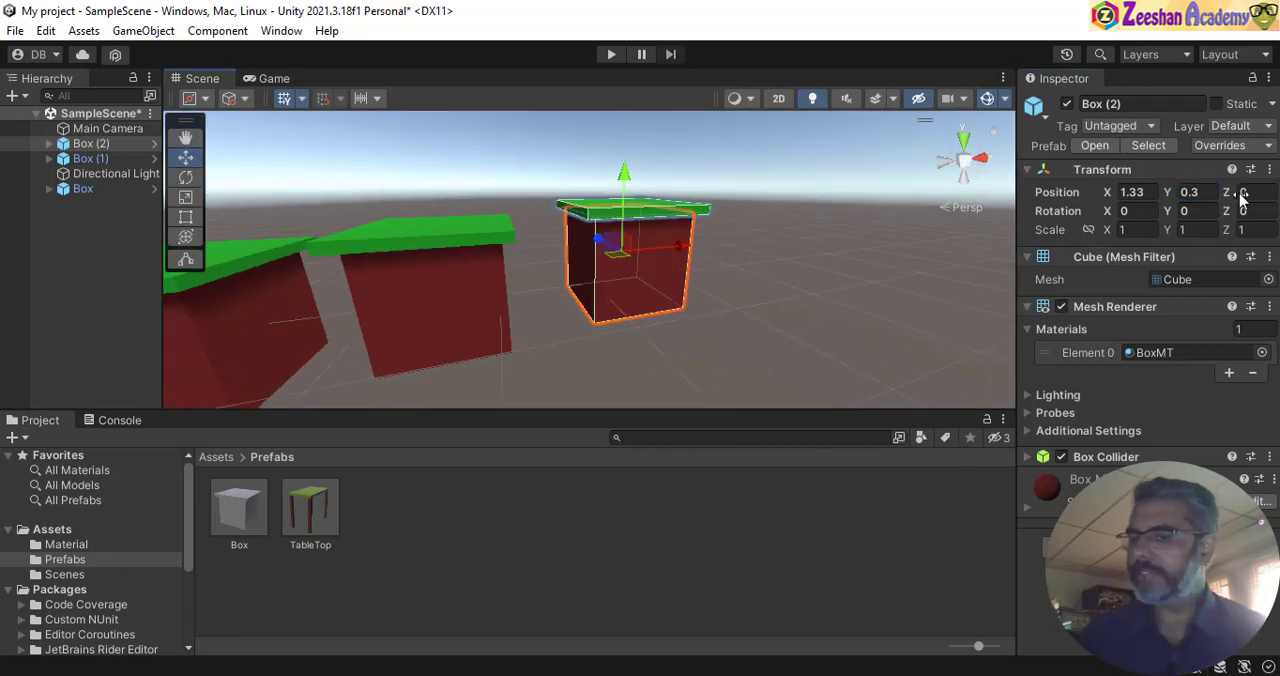
pyautogui.keyDown('alt'); pyautogui.moveTo(683, 263); pyautogui.dragTo(516, 295); pyautogui.keyUp('alt')
pyautogui.keyDown('alt'); pyautogui.moveTo(688, 263); pyautogui.dragTo(557, 331); pyautogui.keyUp('alt')
pyautogui.click(453, 298)
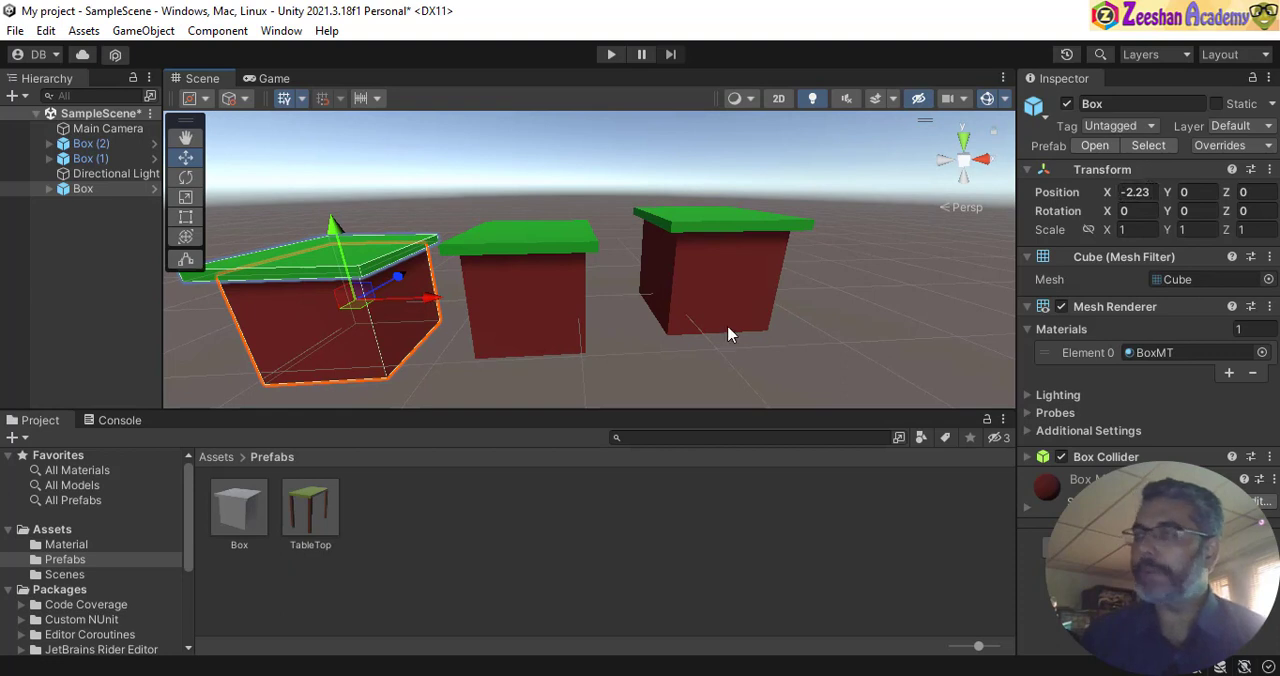
# - Duplicate Box (2) and move the copy along the X axis to about 2.96, beyond the end of the row
pyautogui.click(517, 320)
pyautogui.click(838, 300)
pyautogui.keyDown('alt'); pyautogui.moveTo(838, 300); pyautogui.dragTo(577, 308); pyautogui.keyUp('alt')
pyautogui.click(700, 318)
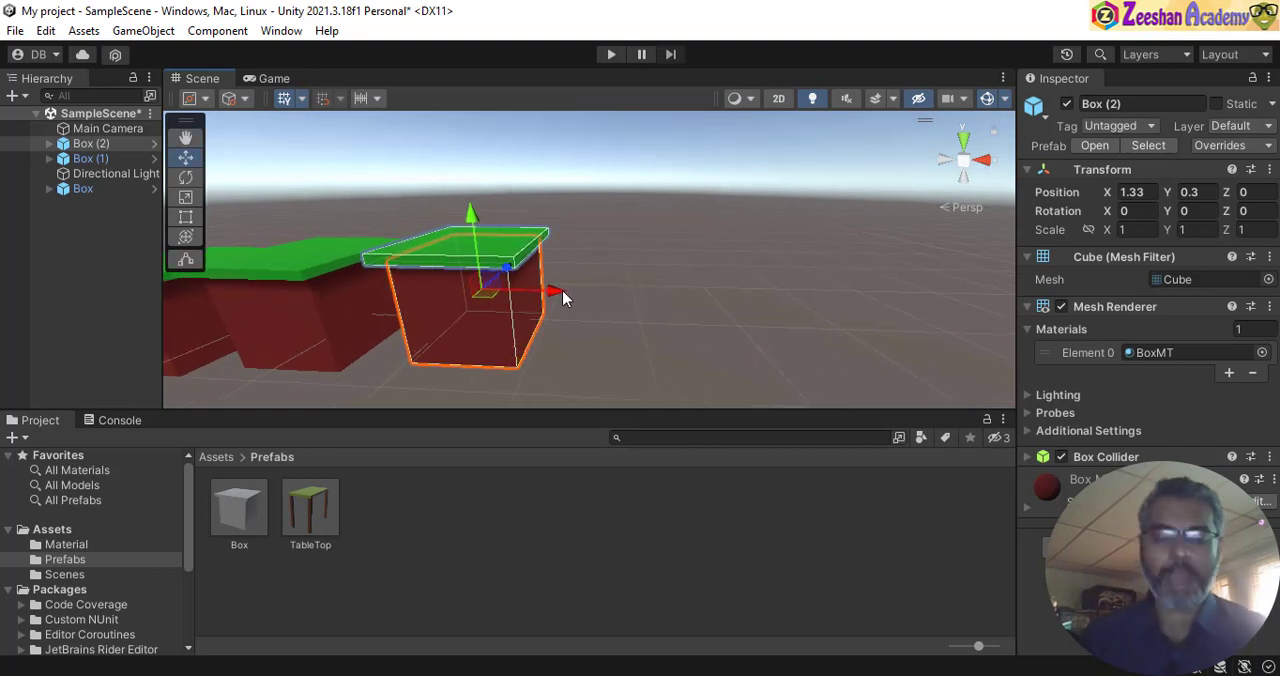
pyautogui.hotkey('ctrl', 'd')
pyautogui.moveTo(575, 296); pyautogui.dragTo(711, 314)
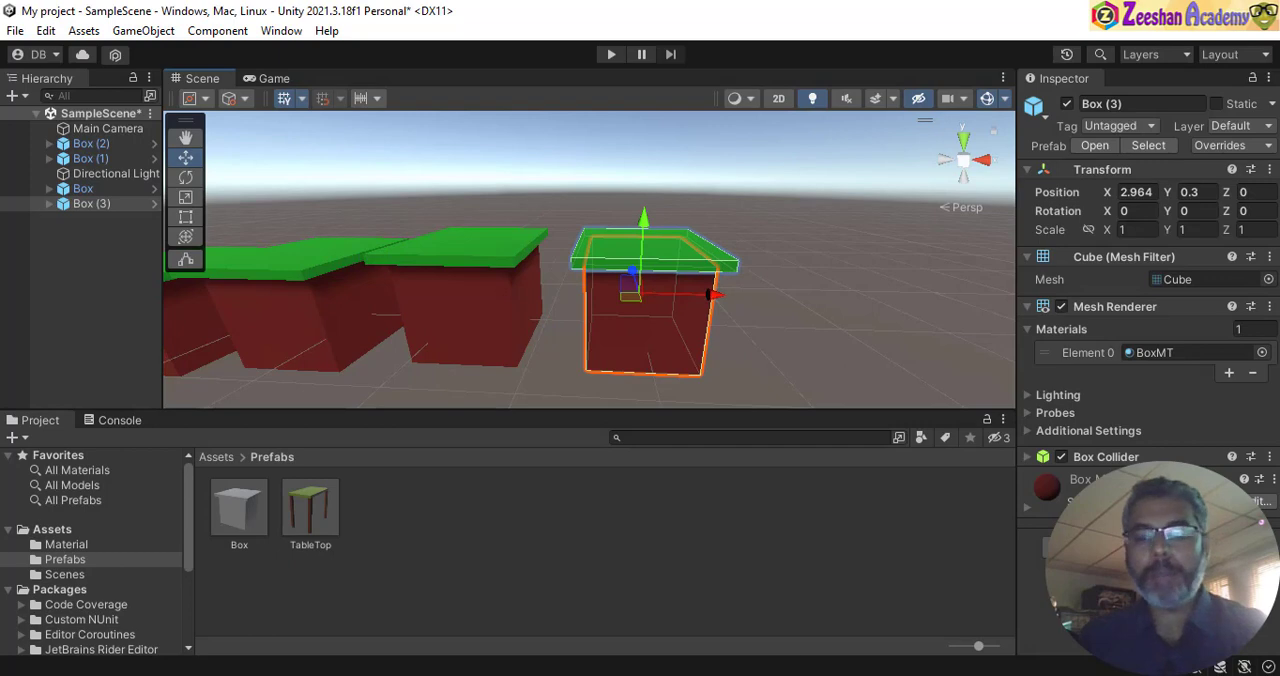
# - Switch to the shortcuts note in Notepad, add the line "CTRL+D = Duplicate" at the end and save the file
pyautogui.hotkey('alt', 'Tab')
pyautogui.click(800, 427)
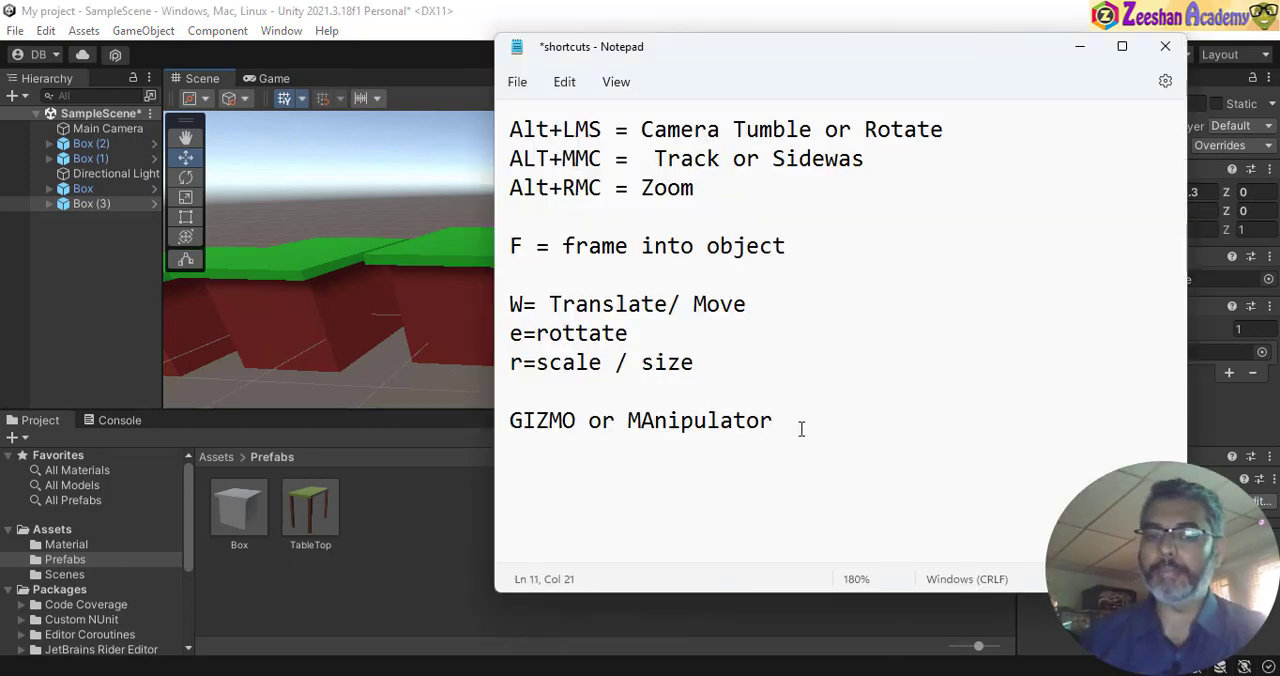
pyautogui.press('Return')
pyautogui.press('Return')
pyautogui.write('CTRL+')
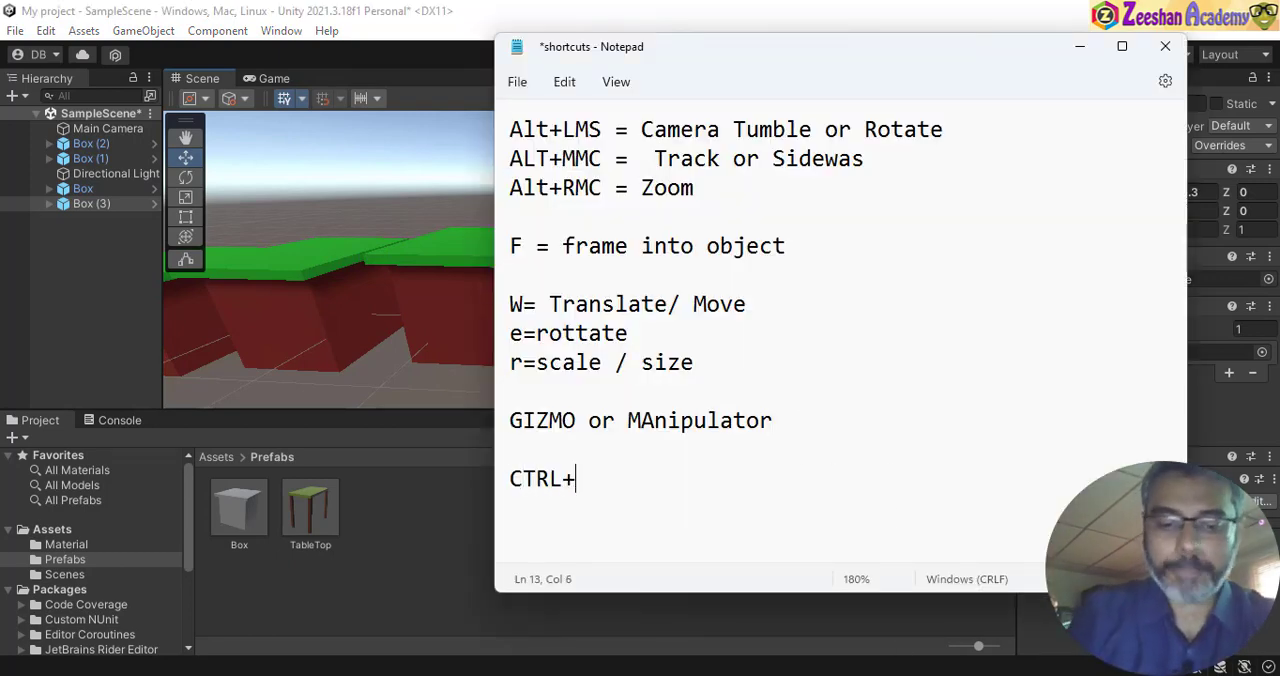
pyautogui.write('D = Dup')
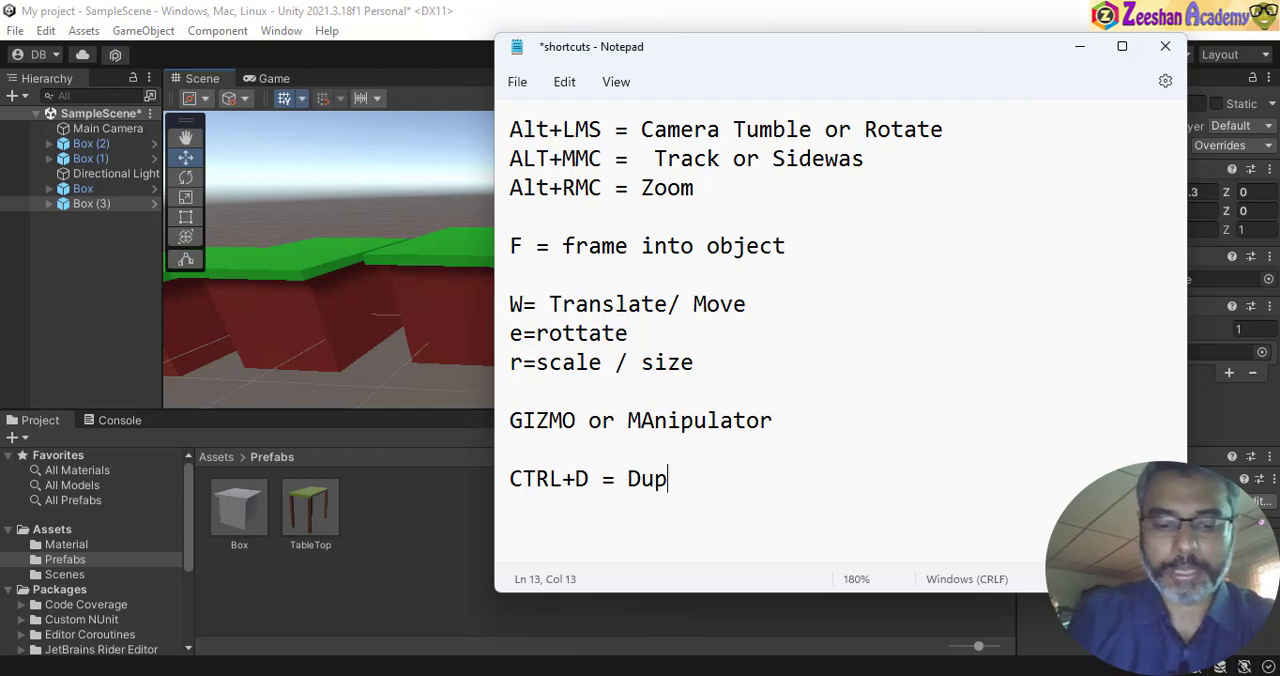
pyautogui.write('licate')
pyautogui.hotkey('ctrl', 's')
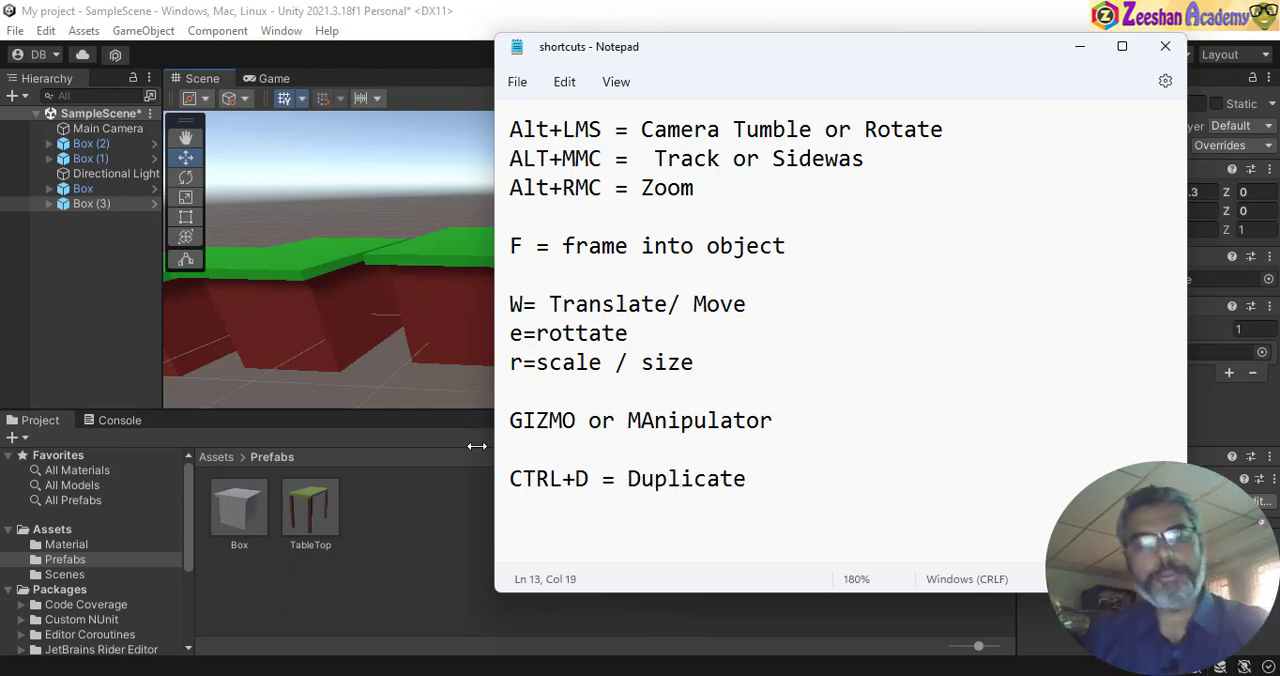
# - Switch back to Unity and move Box (3) to about X 3.53 and Y 0.56
pyautogui.click(407, 20)
pyautogui.moveTo(713, 296); pyautogui.dragTo(600, 292)
pyautogui.moveTo(519, 208); pyautogui.dragTo(632, 313)
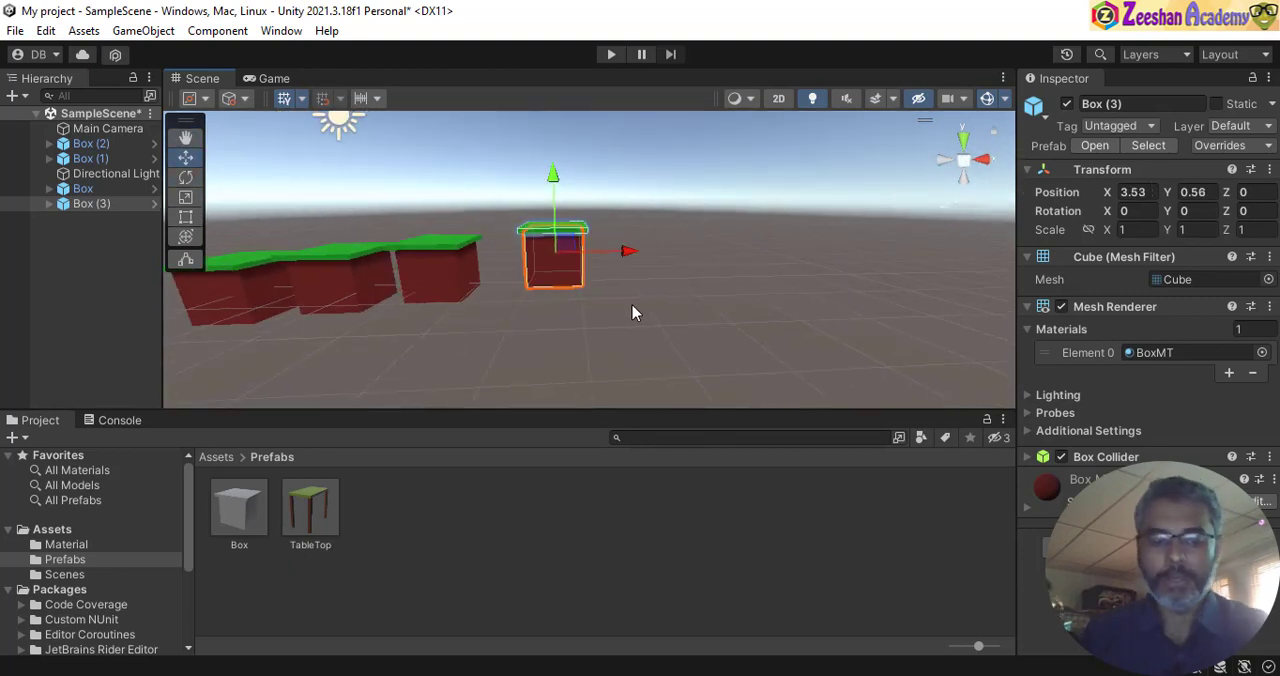
# - Duplicate Box (3) and place the copy farther along and higher, at about X 5.82 and Y 1
pyautogui.hotkey('ctrl', 'd')
pyautogui.moveTo(628, 251); pyautogui.dragTo(731, 262)
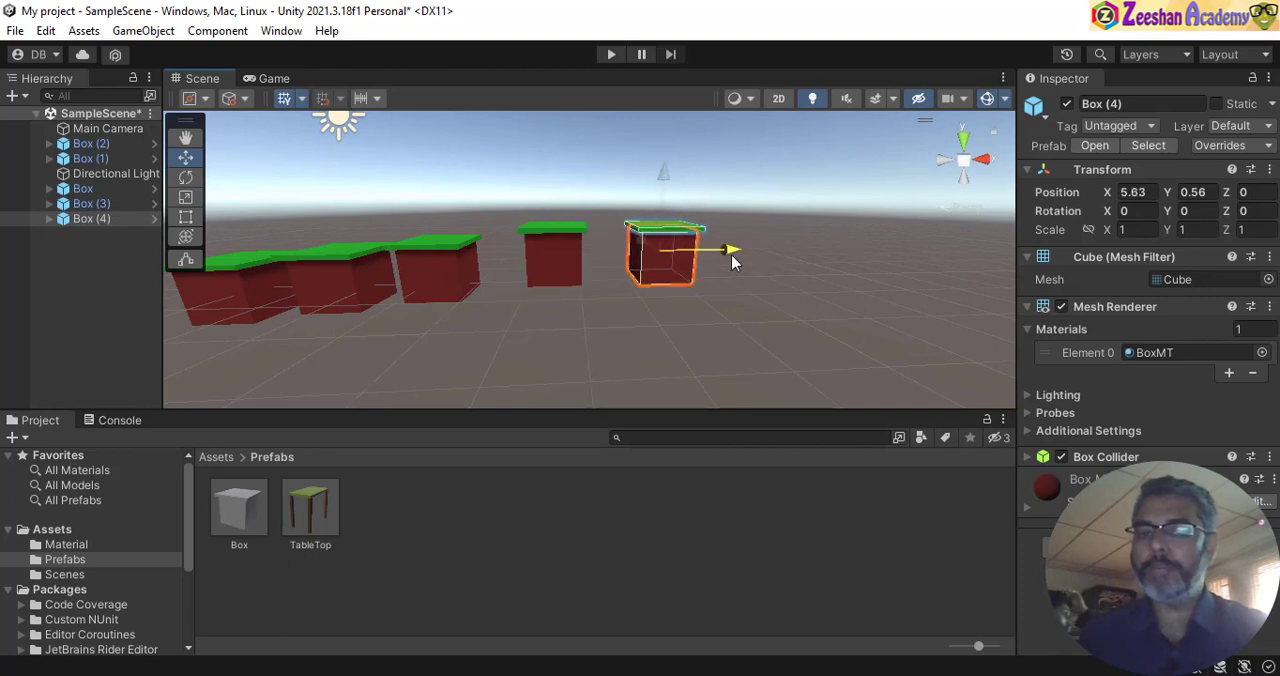
pyautogui.moveTo(665, 178); pyautogui.dragTo(666, 154)
pyautogui.keyDown('alt'); pyautogui.moveTo(686, 234); pyautogui.dragTo(639, 311); pyautogui.keyUp('alt')
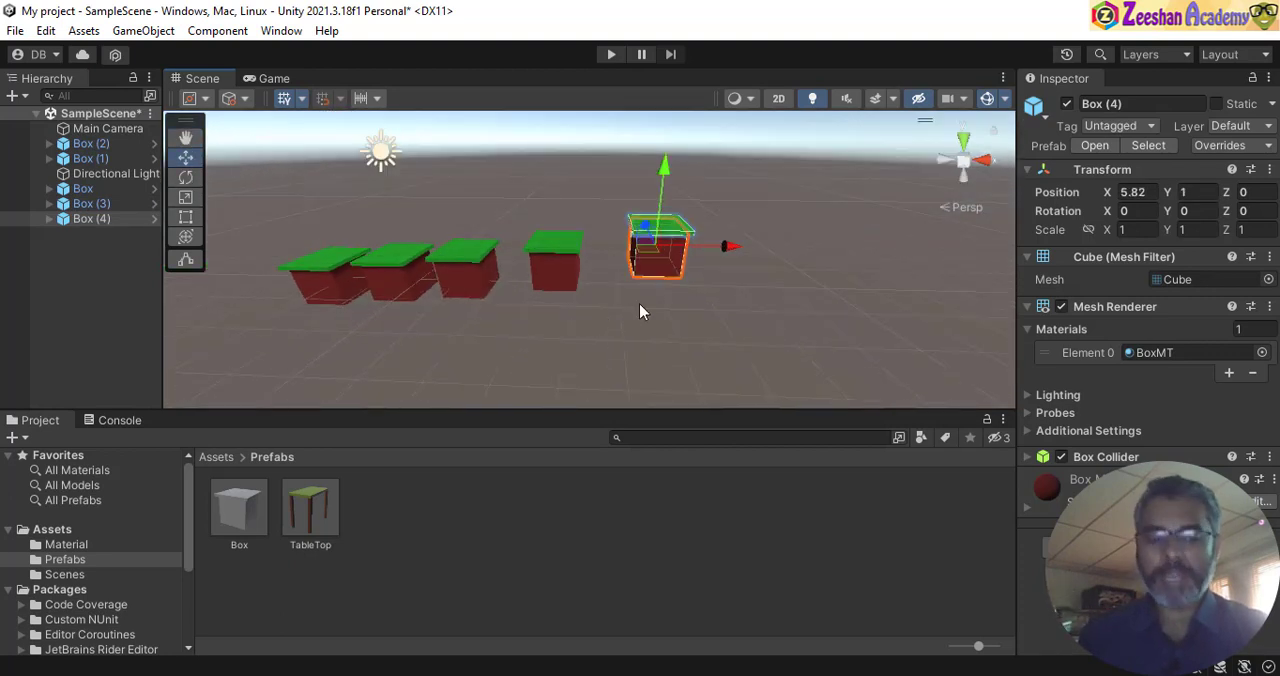
# - Duplicate Box (4) and place the copy farther along and higher, at about X 8.22 and Y 1.37
pyautogui.hotkey('ctrl', 'd')
pyautogui.moveTo(728, 247); pyautogui.dragTo(818, 248)
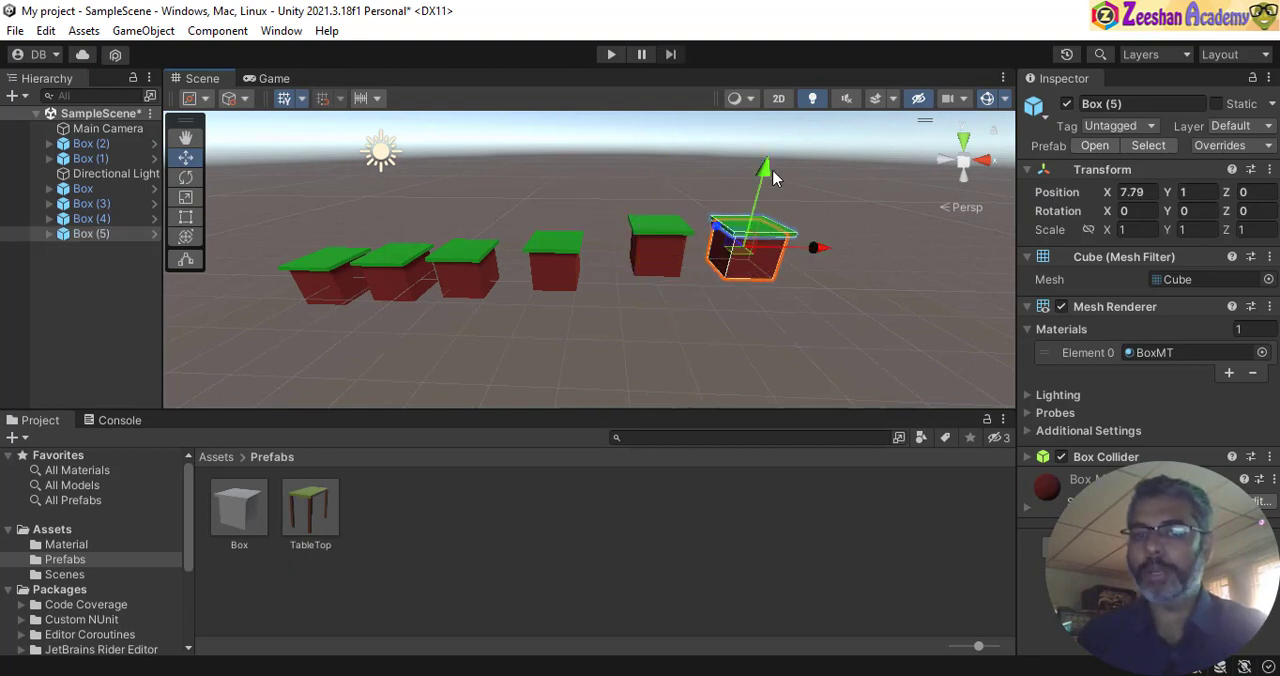
pyautogui.moveTo(772, 178); pyautogui.dragTo(776, 150)
pyautogui.moveTo(818, 226); pyautogui.dragTo(849, 239)
# - Examine the rising row of six boxes from several angles
pyautogui.keyDown('alt'); pyautogui.moveTo(823, 289); pyautogui.dragTo(729, 292); pyautogui.keyUp('alt')
pyautogui.keyDown('alt'); pyautogui.moveTo(559, 287); pyautogui.dragTo(430, 234); pyautogui.keyUp('alt')
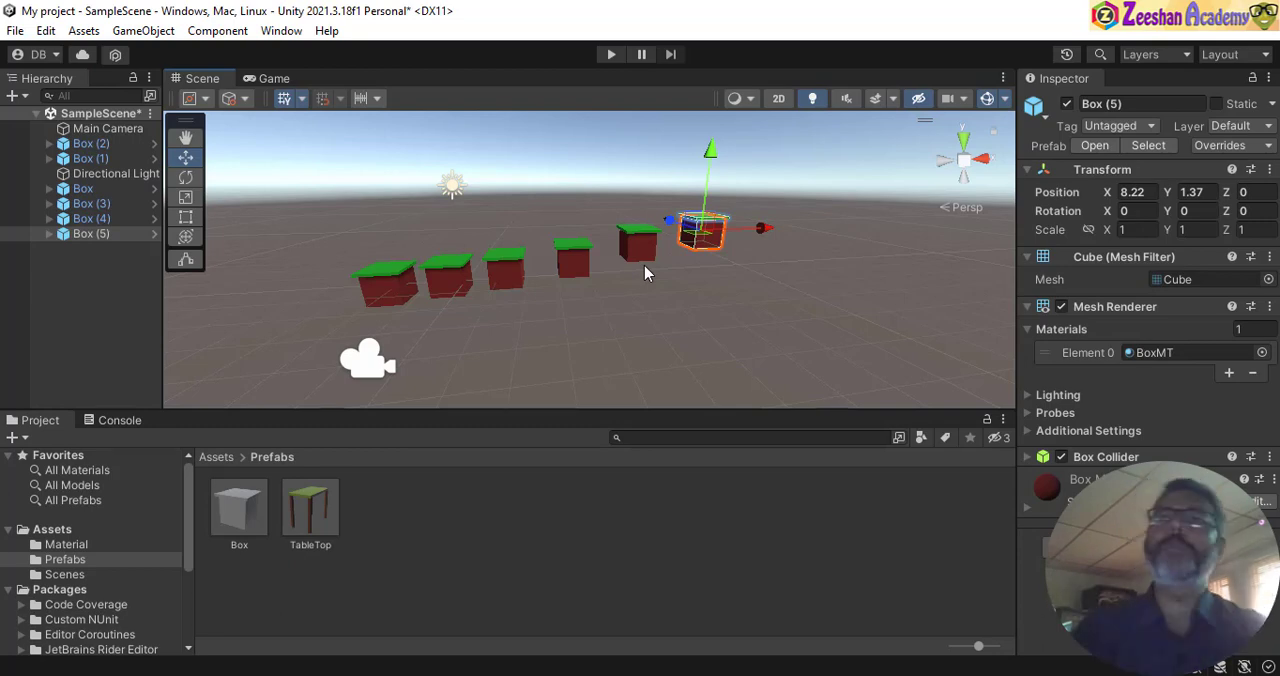
pyautogui.press('alt')
pyautogui.moveTo(533, 325)
pyautogui.keyDown('alt'); pyautogui.mouseDown()
pyautogui.moveTo(866, 323)
pyautogui.moveTo(379, 318)
pyautogui.moveTo(385, 400)
pyautogui.moveTo(520, 335)
pyautogui.mouseUp(); pyautogui.keyUp('alt')
pyautogui.keyDown('alt'); pyautogui.moveTo(352, 299); pyautogui.dragTo(379, 296, button='right'); pyautogui.keyUp('alt')
pyautogui.keyDown('alt'); pyautogui.moveTo(310, 320); pyautogui.dragTo(481, 339); pyautogui.keyUp('alt')
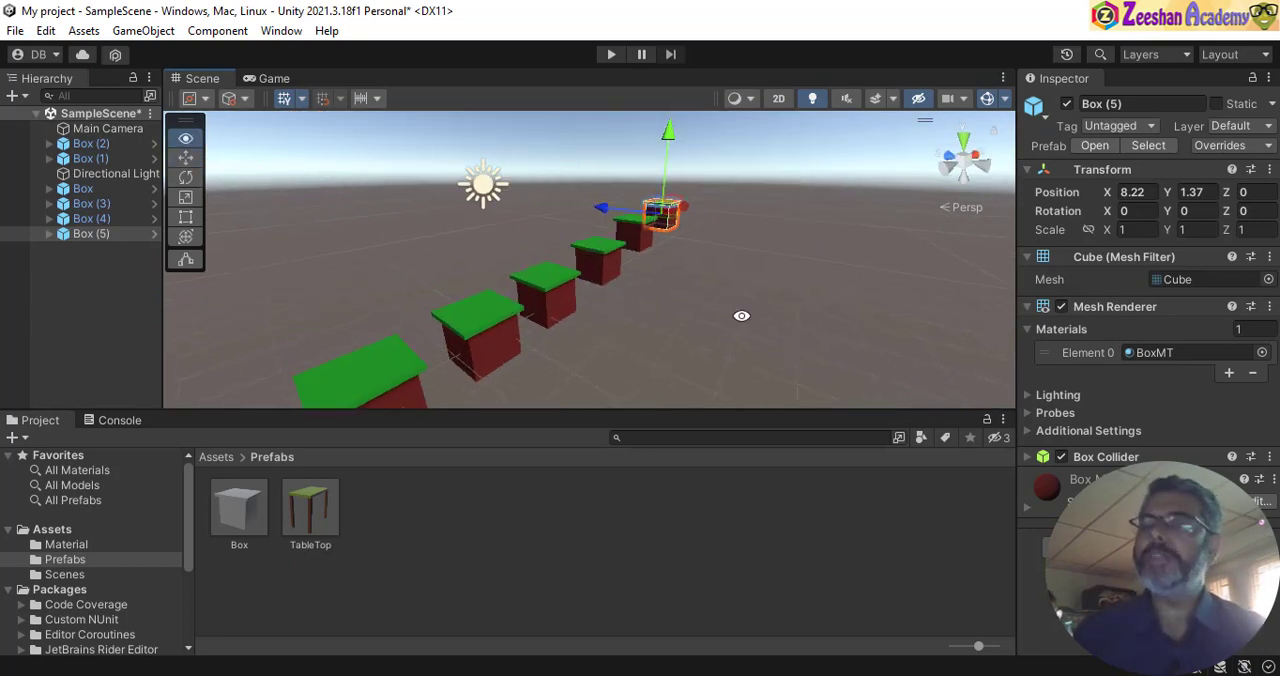
pyautogui.keyDown('alt'); pyautogui.moveTo(741, 316); pyautogui.dragTo(568, 326); pyautogui.keyUp('alt')
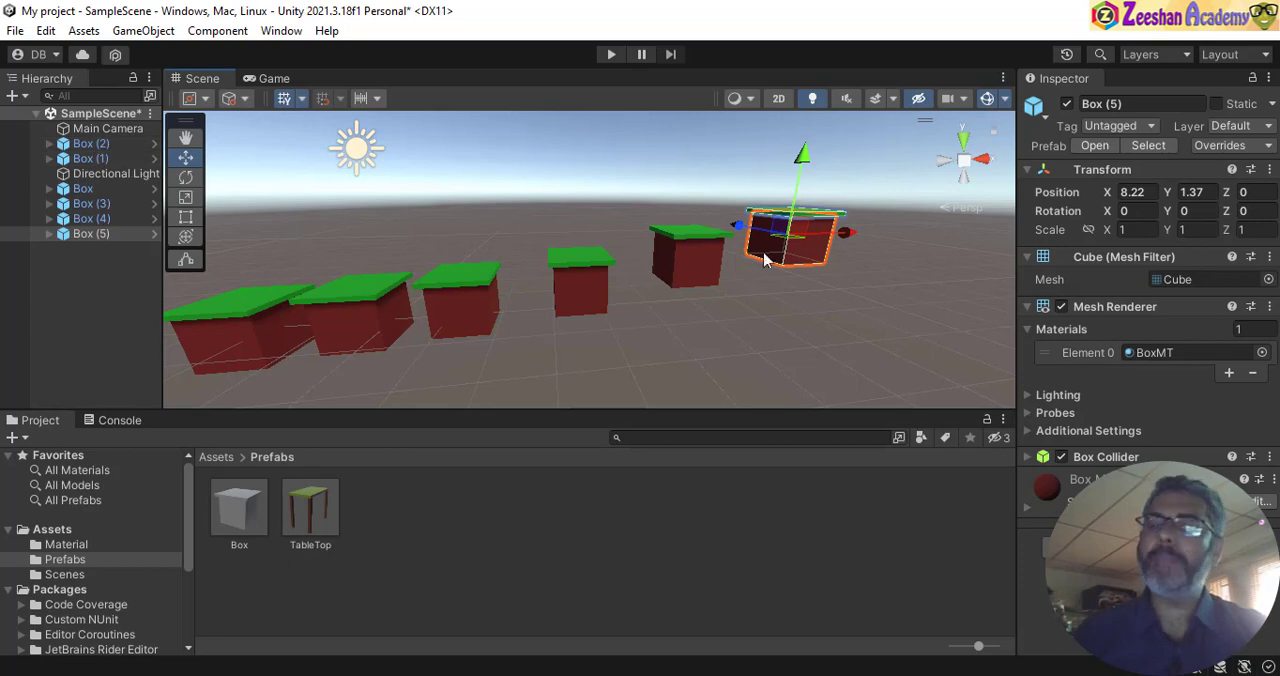
pyautogui.click(222, 513)
pyautogui.rightClick(224, 514)
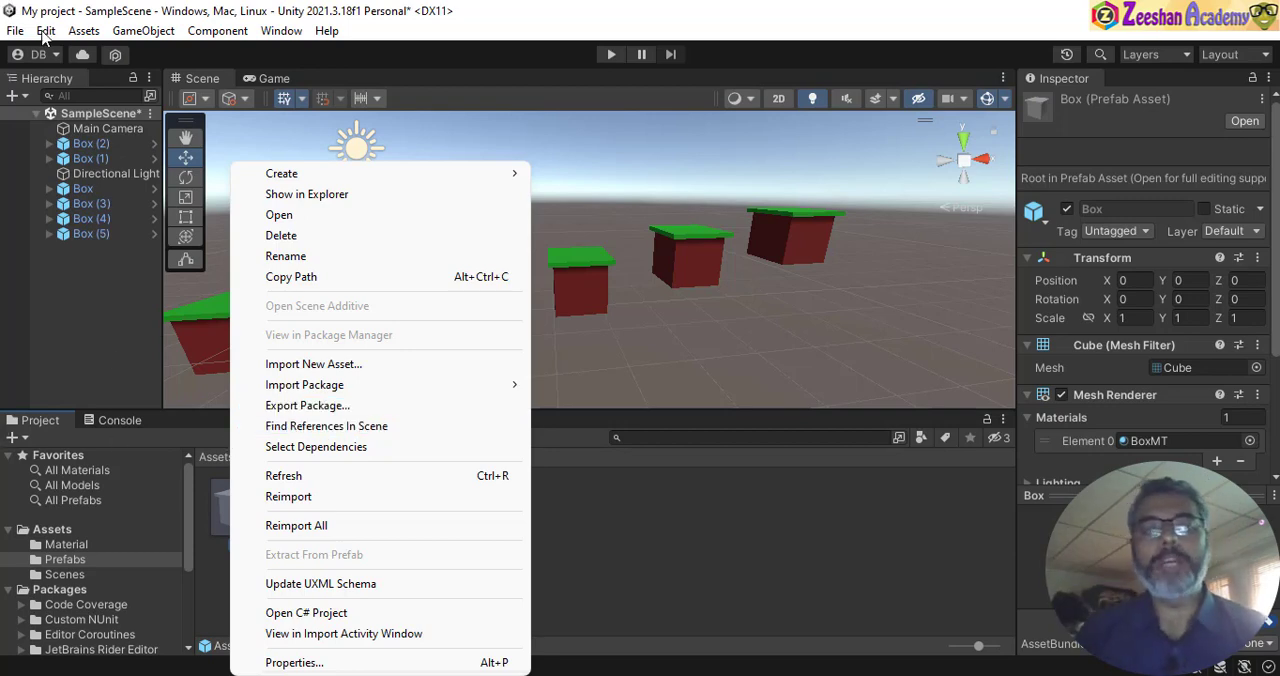
pyautogui.click(84, 31)
pyautogui.click(84, 31)
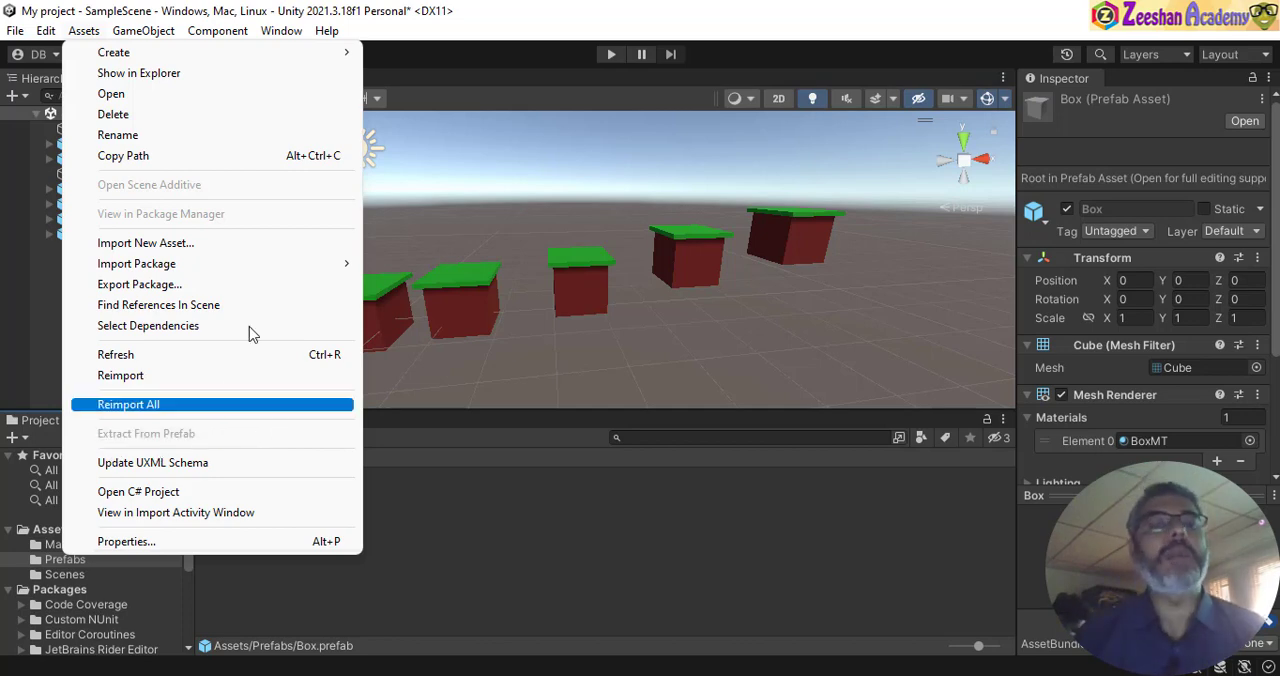
pyautogui.click(564, 8)
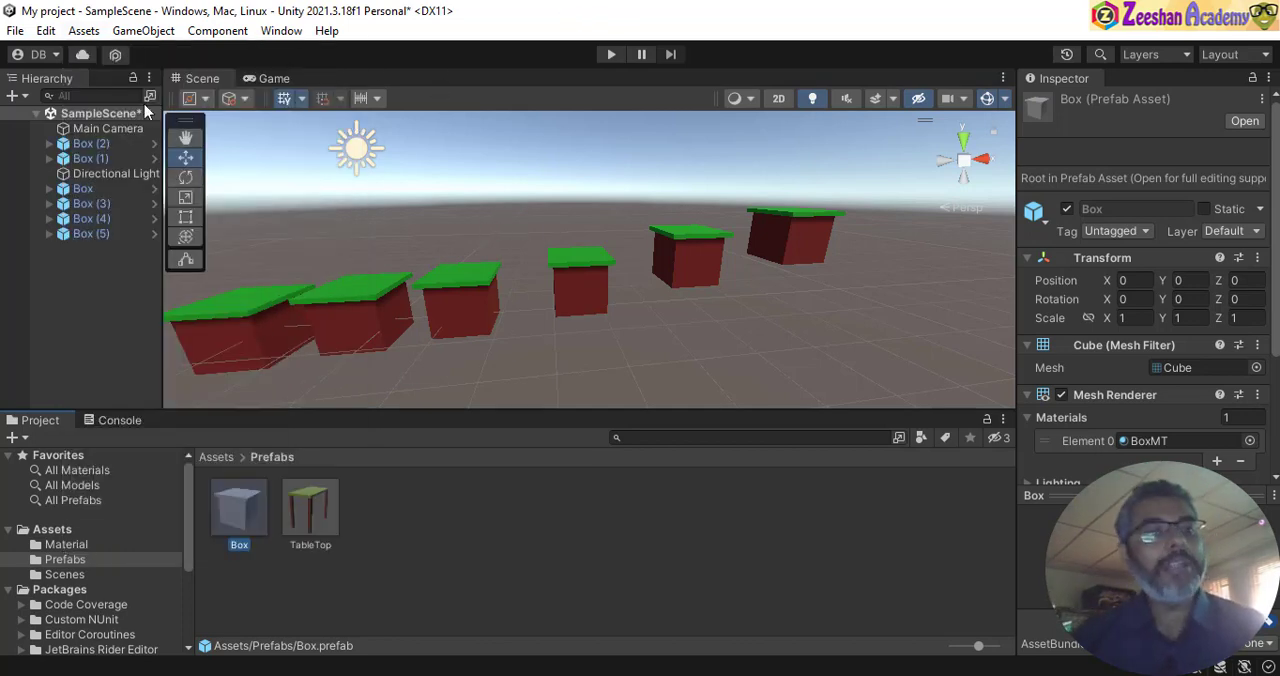
pyautogui.click(140, 31)
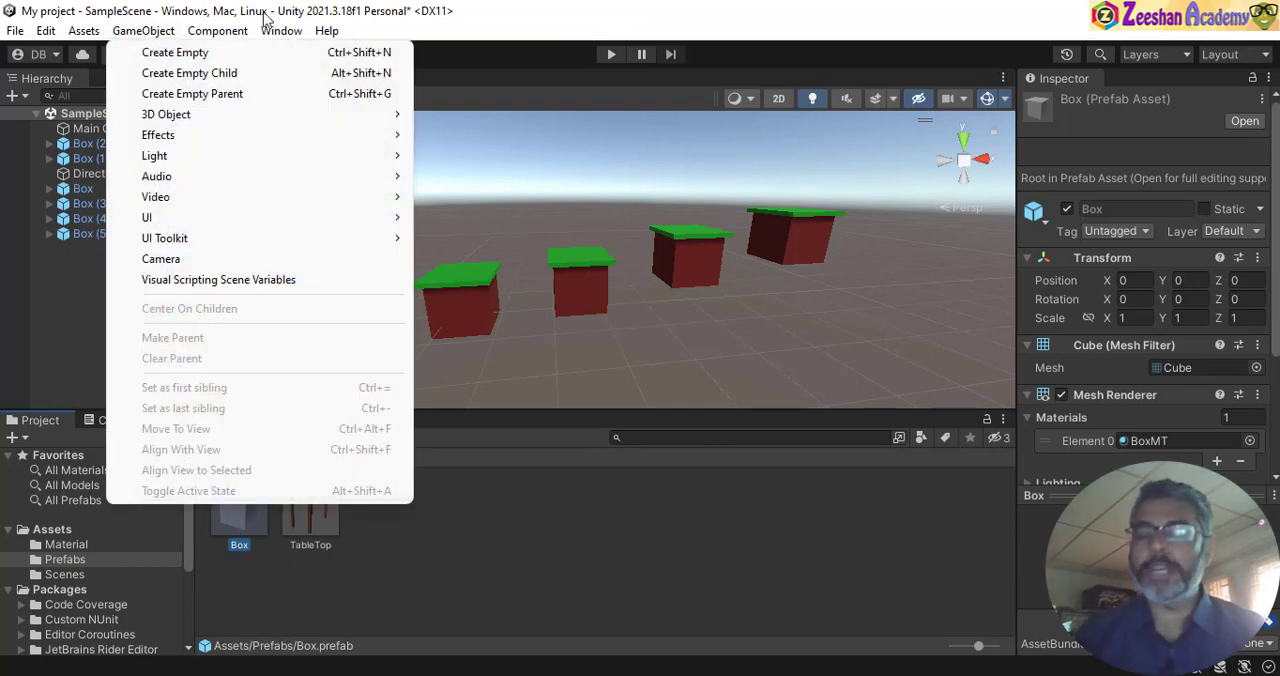
pyautogui.click(169, 8)
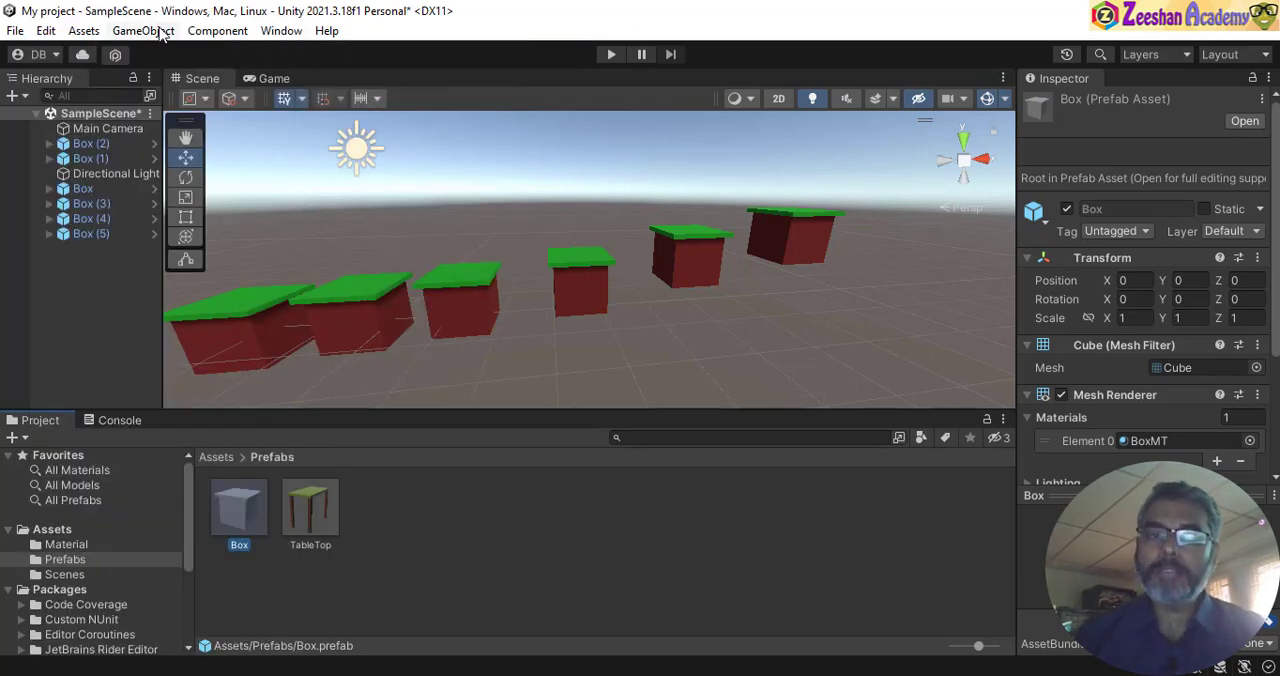
# - Create a 3D capsule object in the scene
pyautogui.click(158, 31)
pyautogui.moveTo(335, 121)
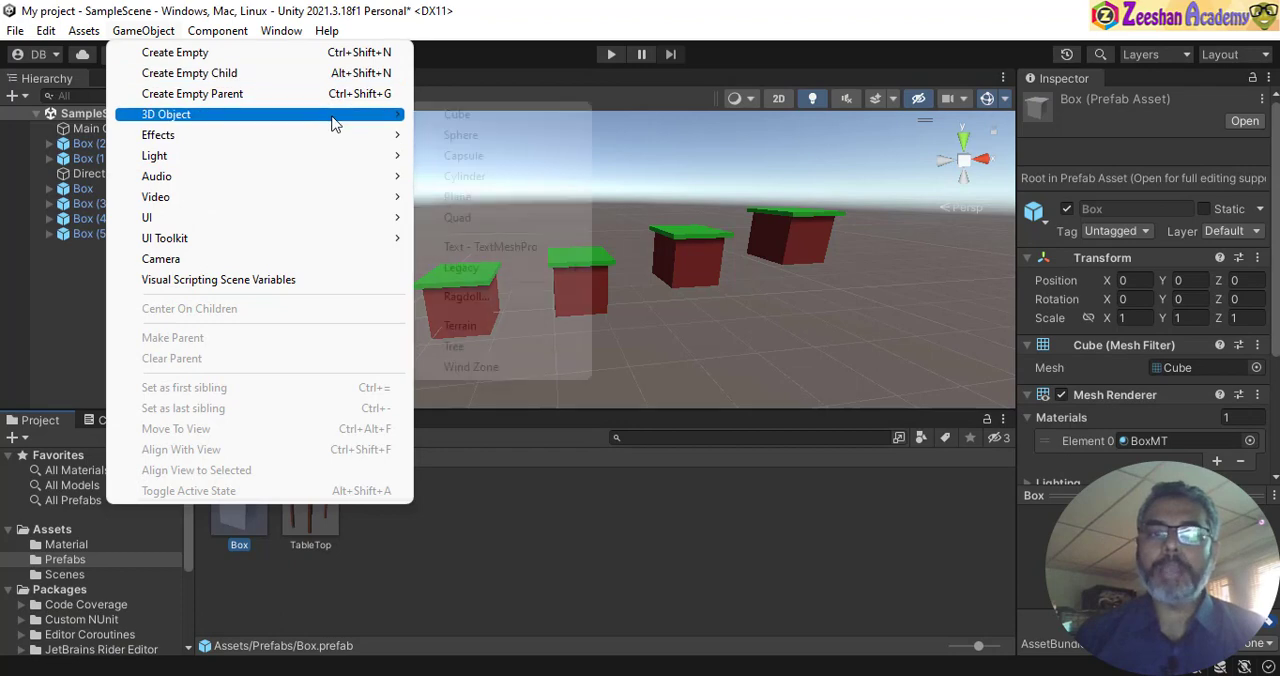
pyautogui.click(497, 158)
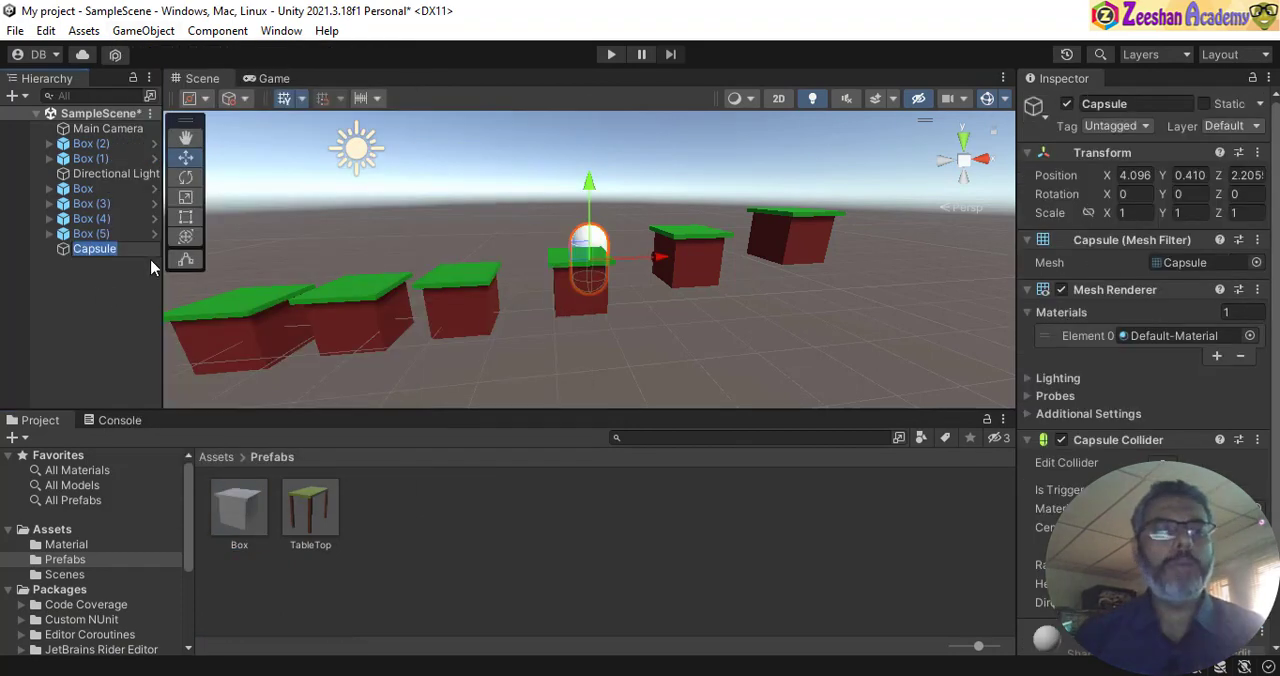
# - Move the capsule onto the lid of the first box, at about X -2.21, Y 1.3 and Z -0.13
pyautogui.moveTo(590, 187); pyautogui.dragTo(590, 152)
pyautogui.moveTo(658, 227); pyautogui.dragTo(320, 250)
pyautogui.keyDown('alt'); pyautogui.moveTo(252, 287); pyautogui.dragTo(304, 285); pyautogui.keyUp('alt')
pyautogui.keyDown('alt'); pyautogui.moveTo(304, 285); pyautogui.dragTo(443, 326, button='right'); pyautogui.keyUp('alt')
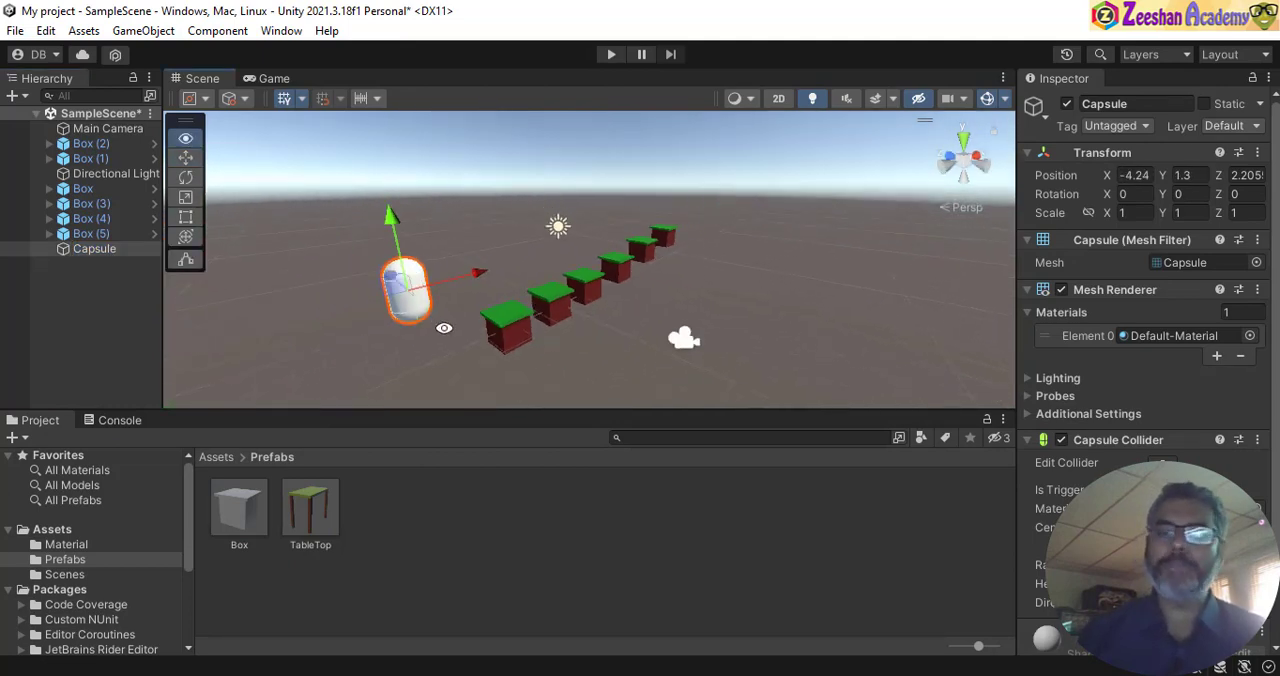
pyautogui.moveTo(390, 281); pyautogui.dragTo(537, 265)
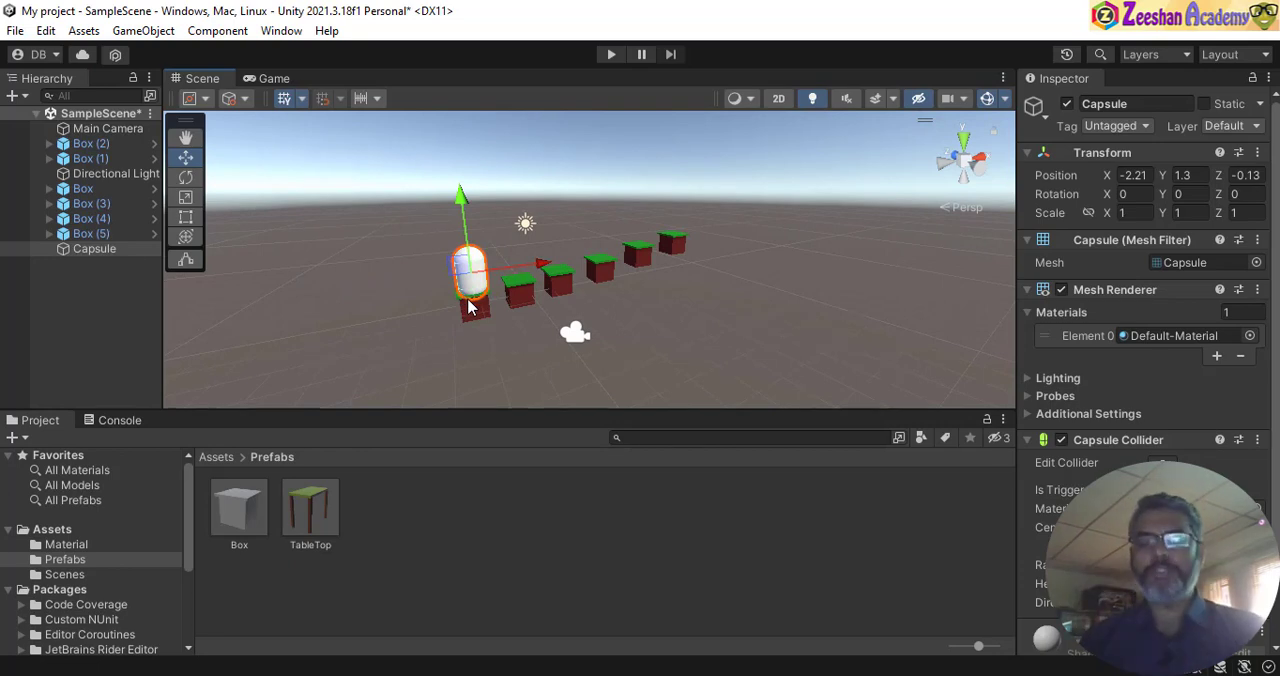
# - Frame the capsule in the Scene view and highlight the line "F = frame into object" in the Notepad shortcuts note
pyautogui.press('f')
pyautogui.hotkey('alt', 'Tab')
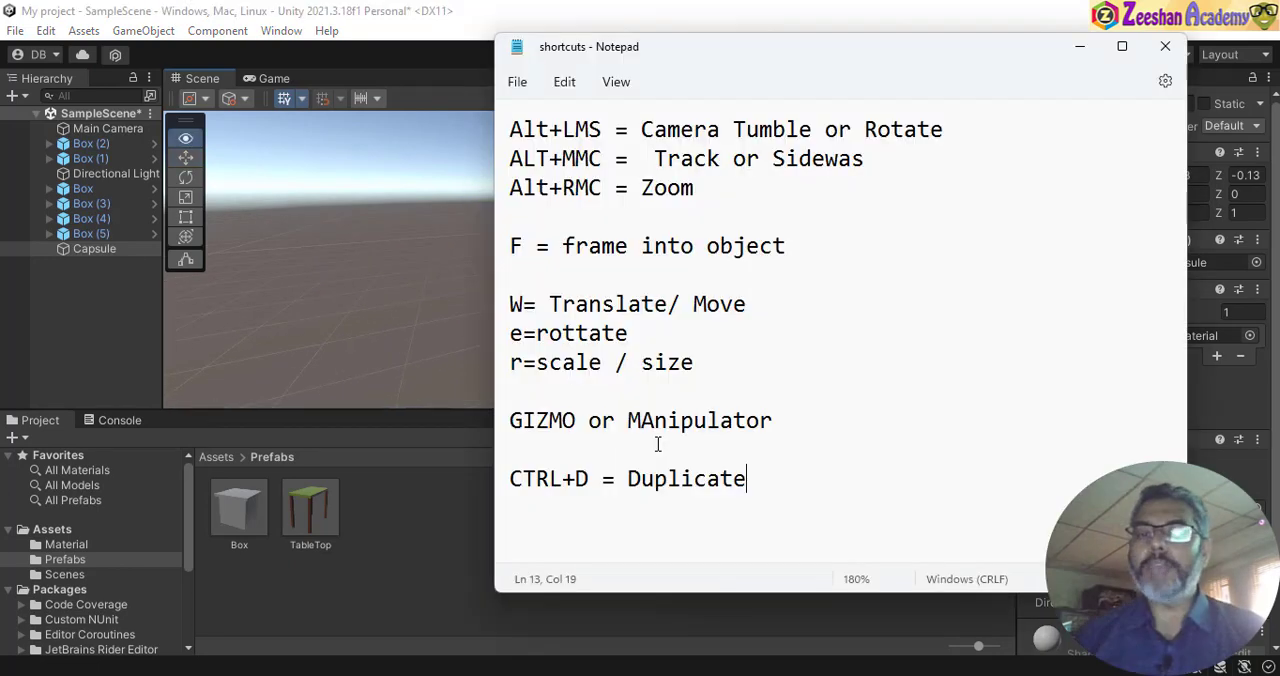
pyautogui.tripleClick(942, 258)
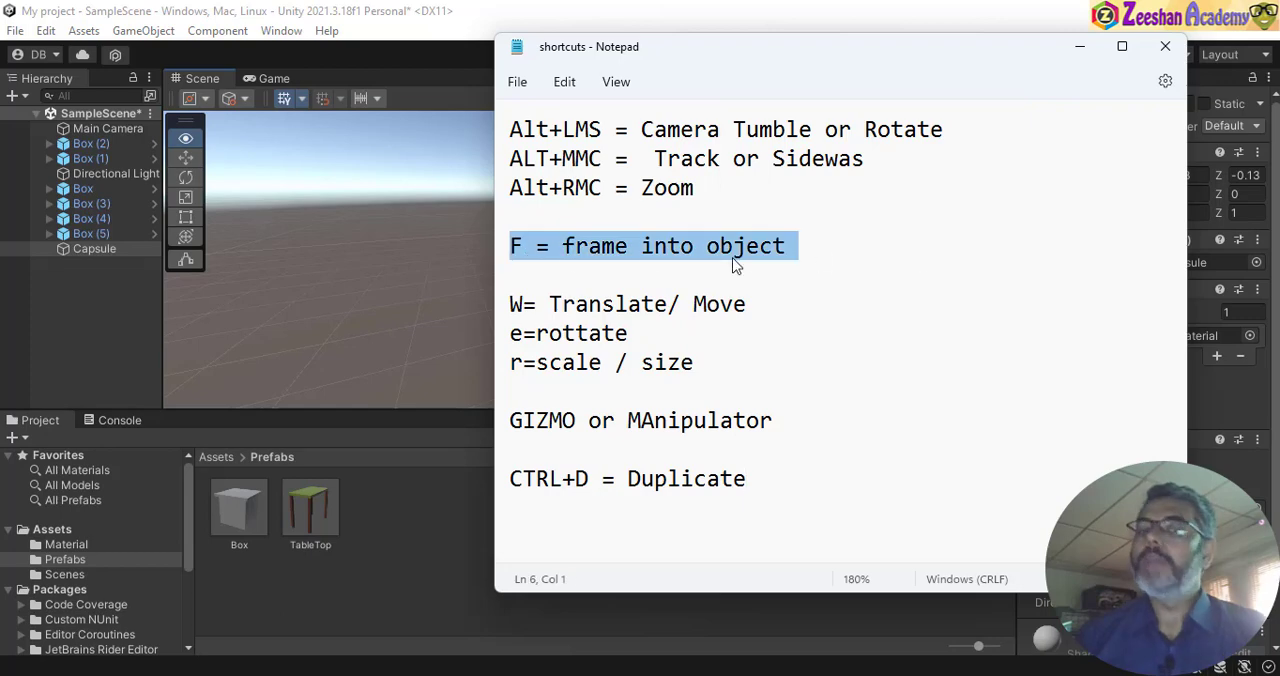
# - Switch back to Unity, zoom far out from the boxes, and select and frame the capsule again to view it up close
pyautogui.click(487, 8)
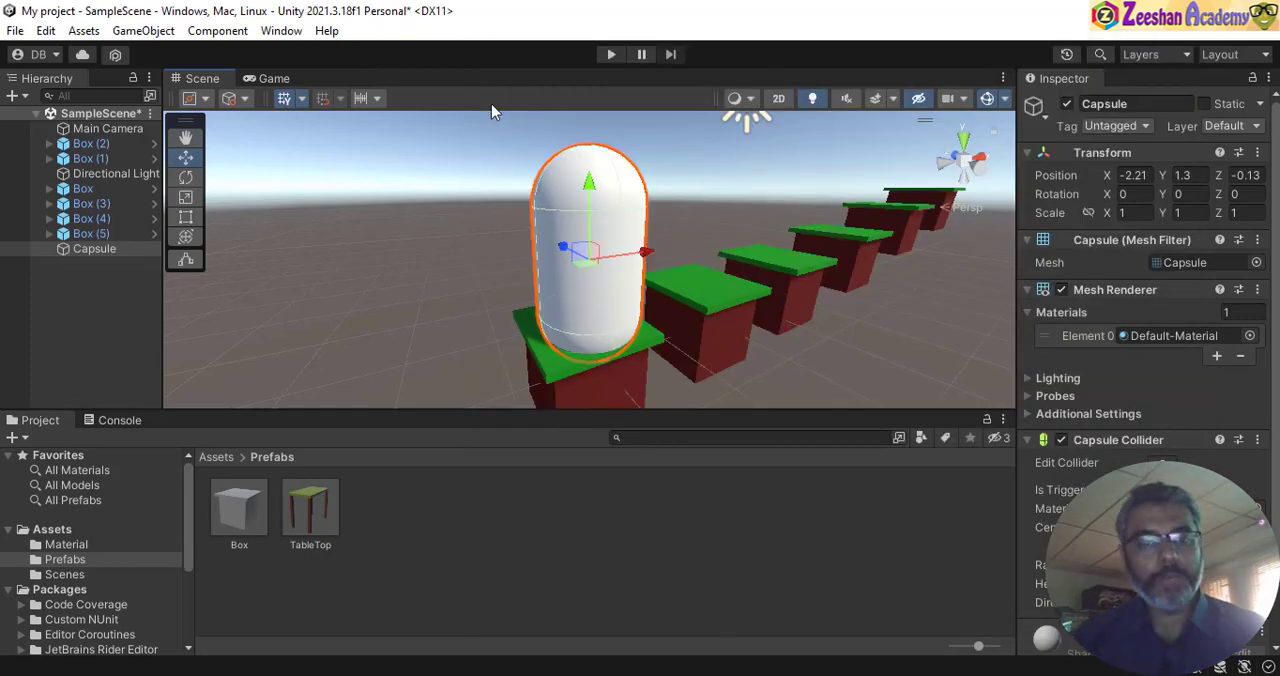
pyautogui.keyDown('alt'); pyautogui.moveTo(567, 291); pyautogui.dragTo(812, 268); pyautogui.keyUp('alt')
pyautogui.keyDown('alt'); pyautogui.scroll(-10, 580, 346); pyautogui.keyUp('alt')
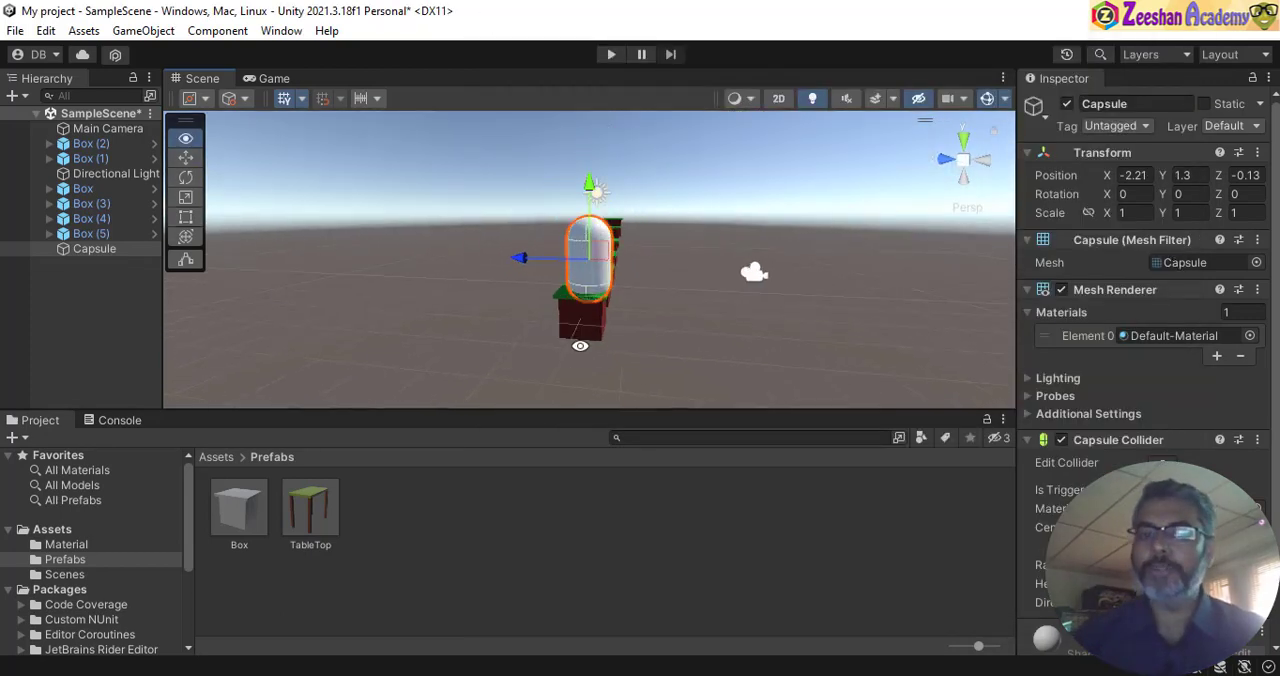
pyautogui.keyDown('alt'); pyautogui.moveTo(650, 248); pyautogui.dragTo(648, 283); pyautogui.keyUp('alt')
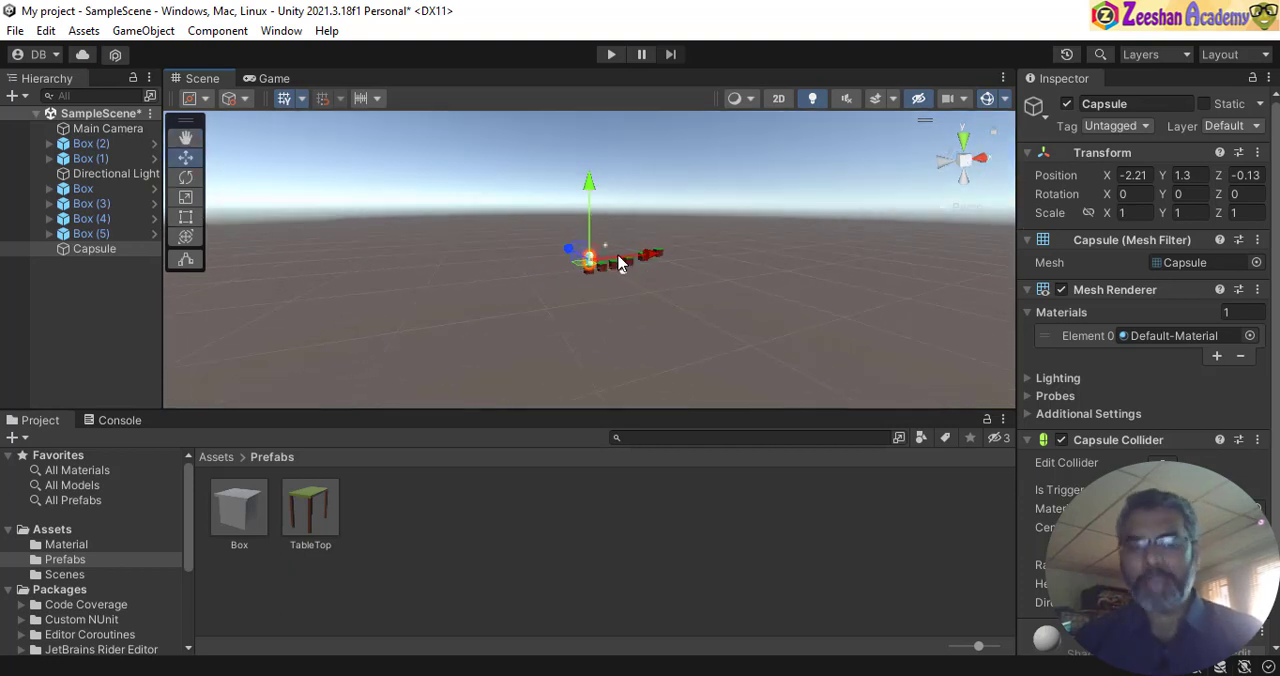
pyautogui.click(669, 259)
pyautogui.click(95, 249)
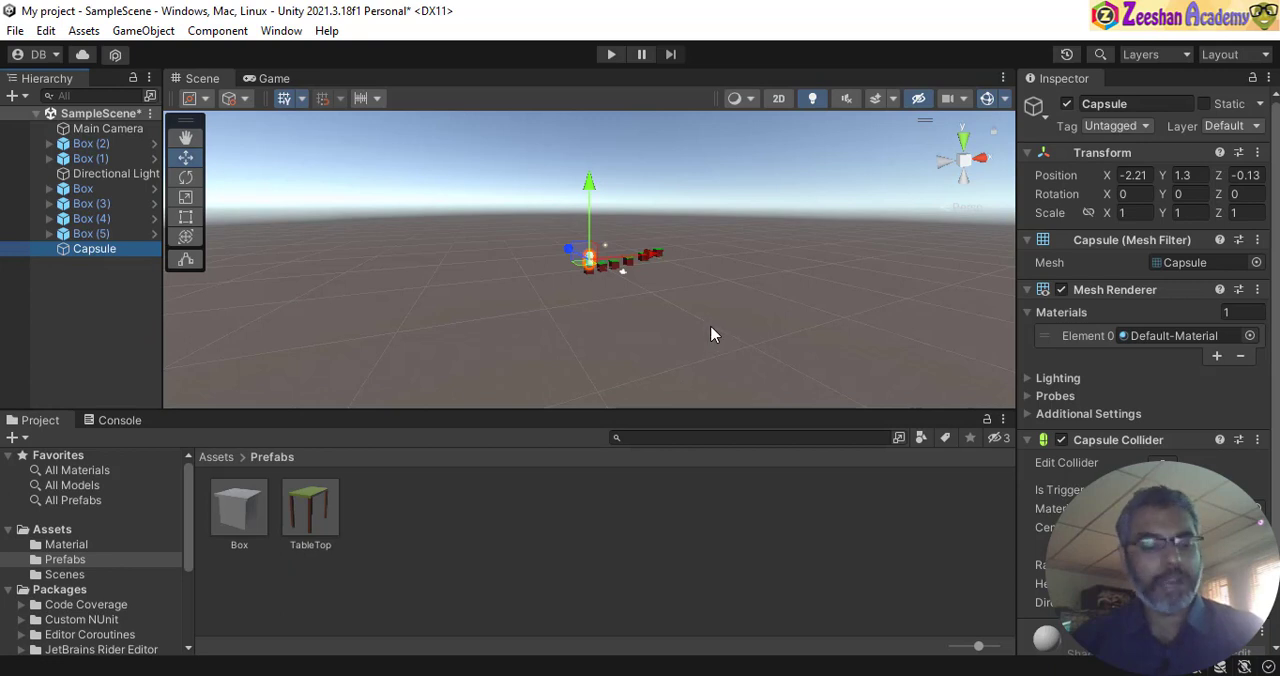
pyautogui.press('f')
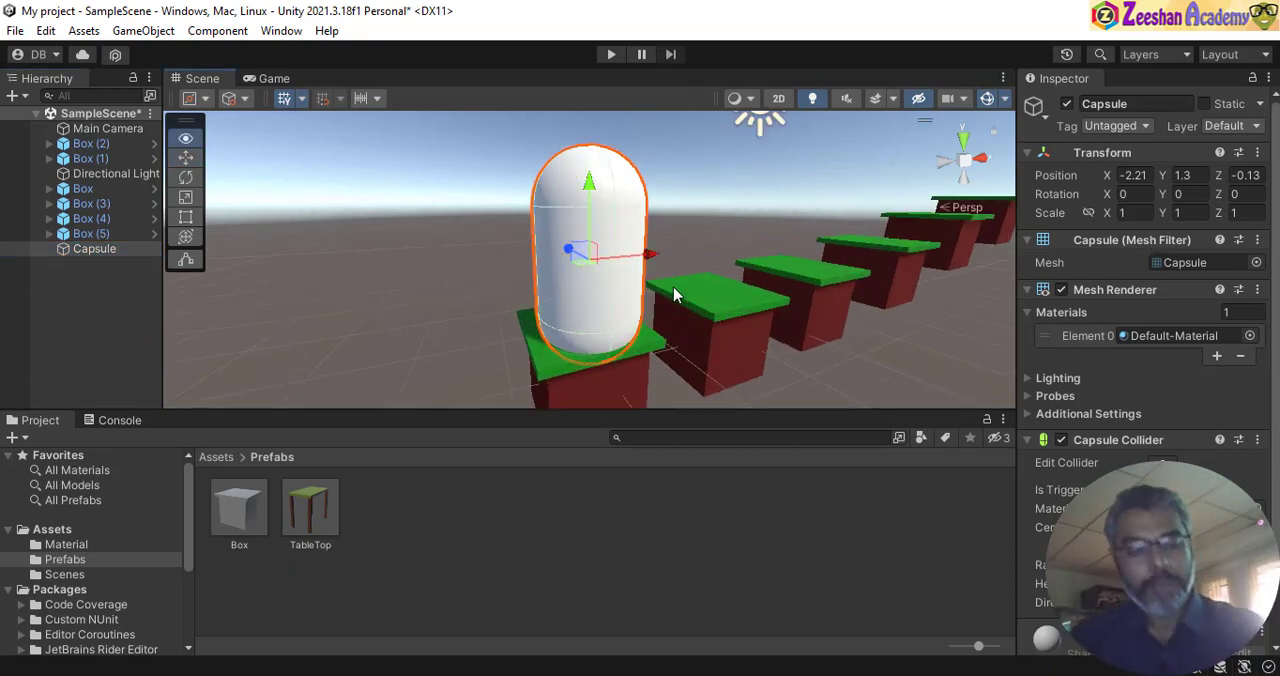
pyautogui.keyDown('alt'); pyautogui.moveTo(674, 294); pyautogui.dragTo(658, 272); pyautogui.keyUp('alt')
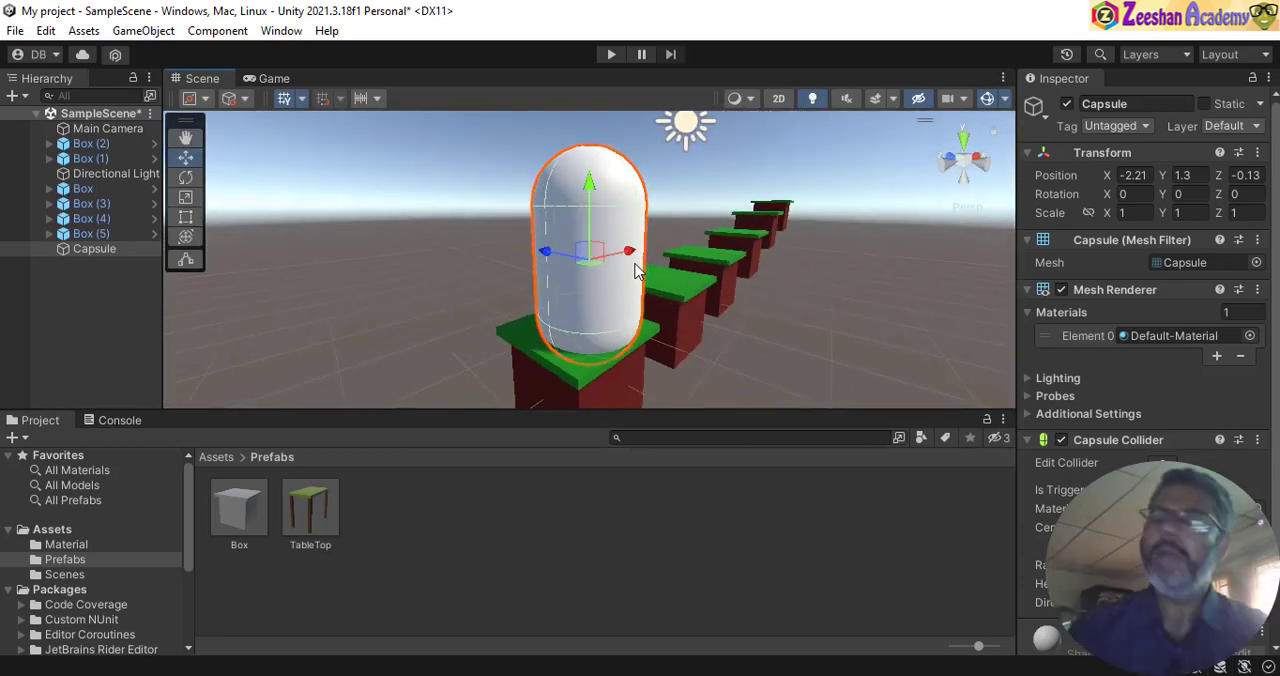
pyautogui.keyDown('alt'); pyautogui.moveTo(655, 205); pyautogui.dragTo(551, 238); pyautogui.keyUp('alt')
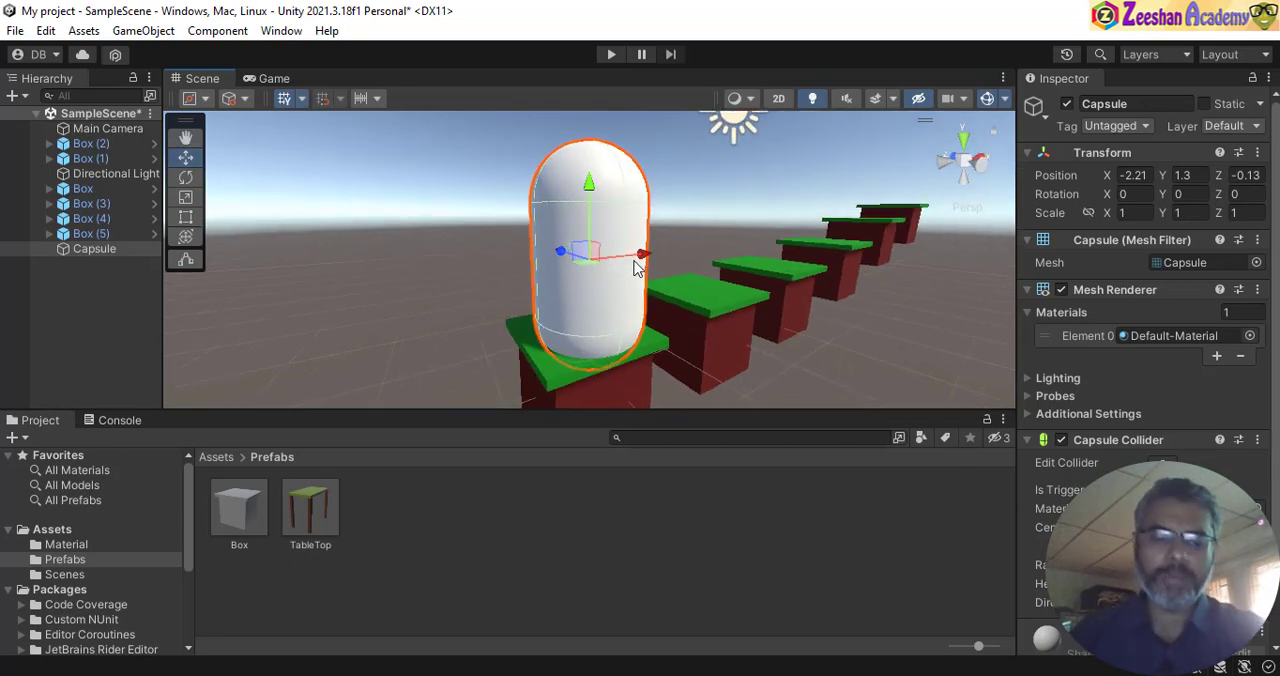
# - Scale the capsule down uniformly to about 0.589 on all axes
pyautogui.keyDown('alt'); pyautogui.moveTo(611, 290); pyautogui.dragTo(557, 261); pyautogui.keyUp('alt')
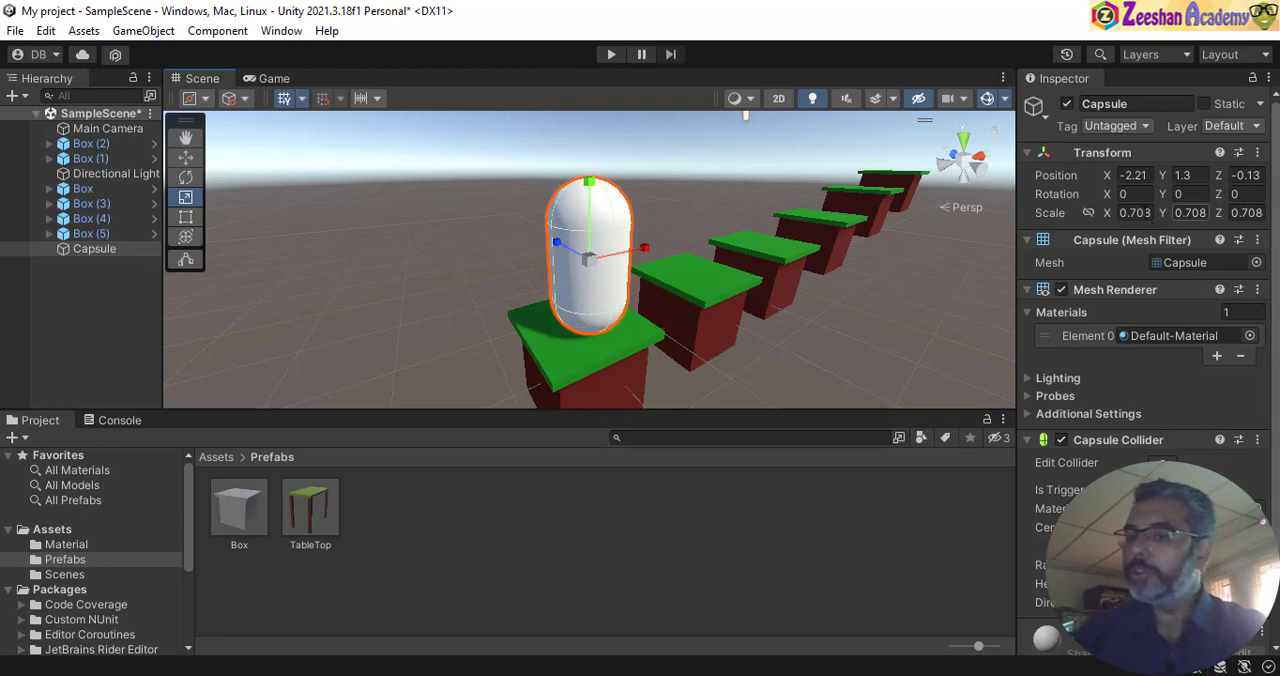
pyautogui.keyDown('alt'); pyautogui.moveTo(729, 334); pyautogui.dragTo(689, 286); pyautogui.keyUp('alt')
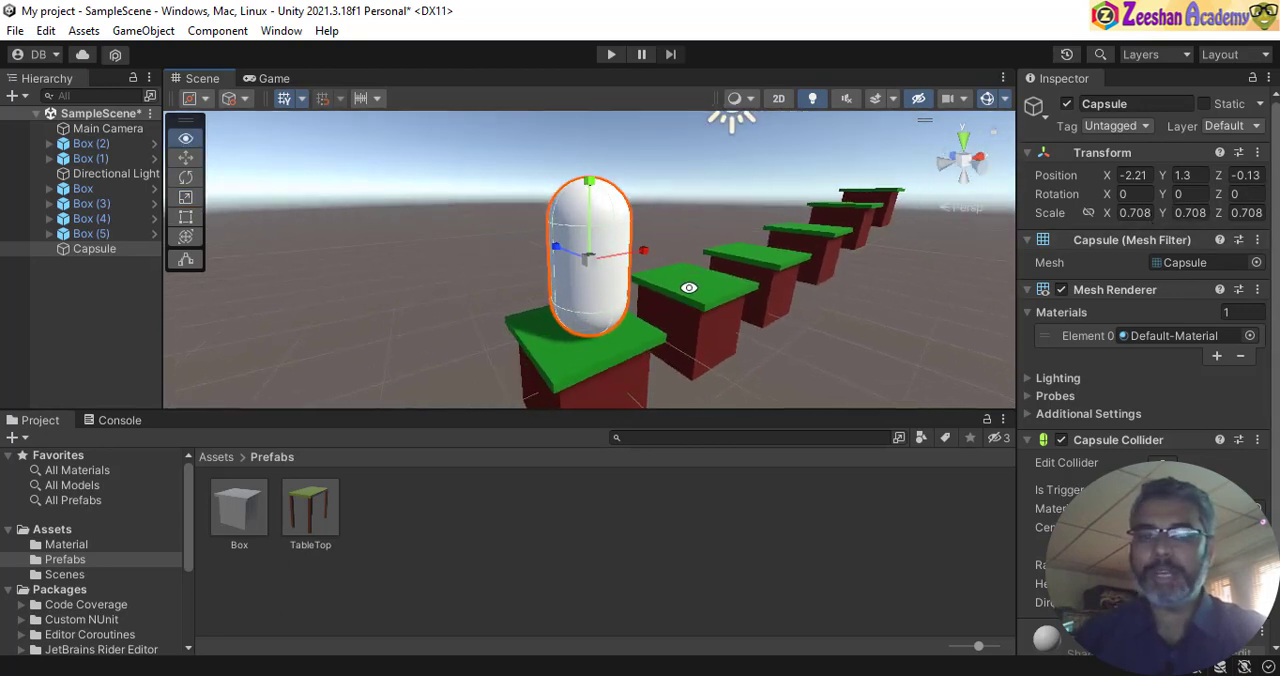
pyautogui.moveTo(591, 261); pyautogui.dragTo(570, 262)
pyautogui.keyDown('alt'); pyautogui.moveTo(655, 273); pyautogui.dragTo(250, 275); pyautogui.keyUp('alt')
# - Rename the capsule on the first box to Player and select it in the scene
pyautogui.doubleClick(114, 257)
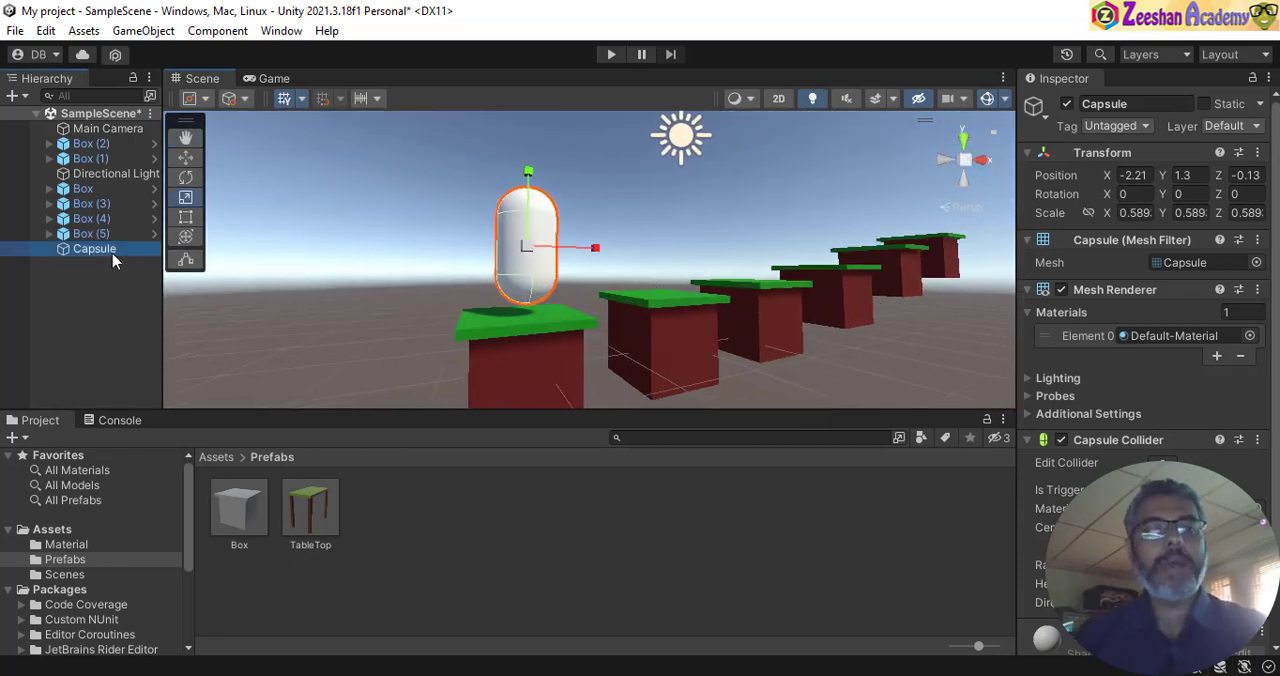
pyautogui.click(1134, 103)
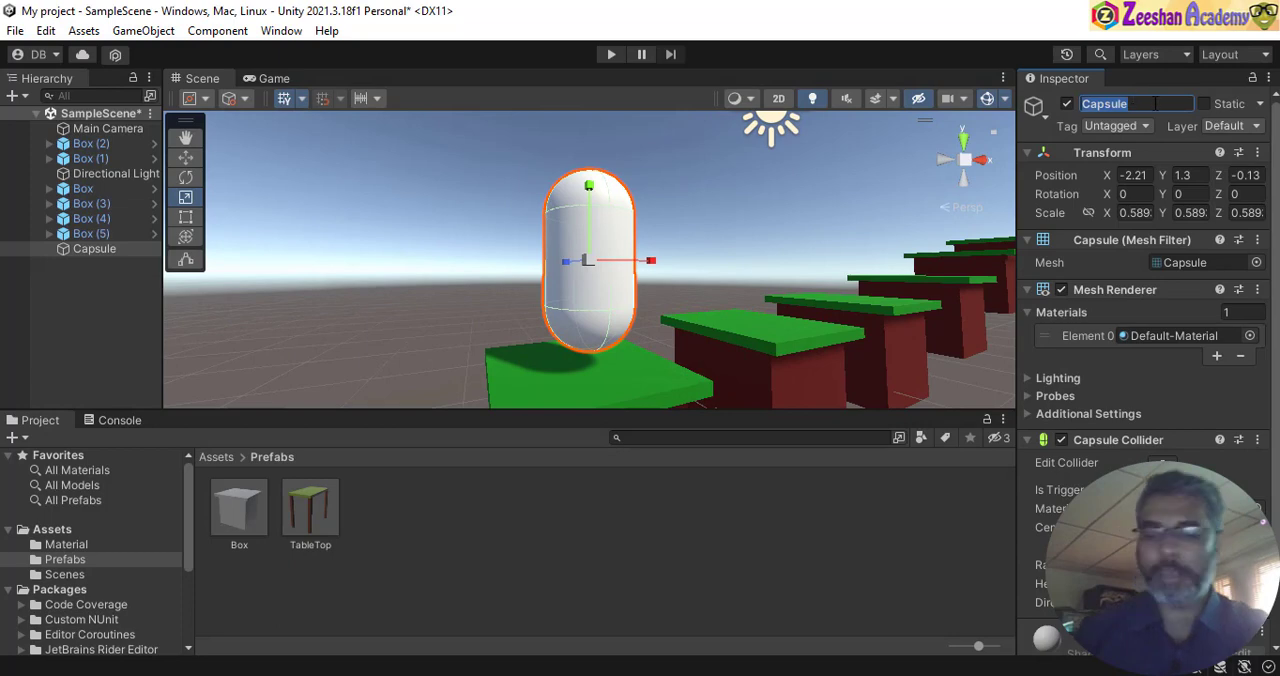
pyautogui.write('Player')
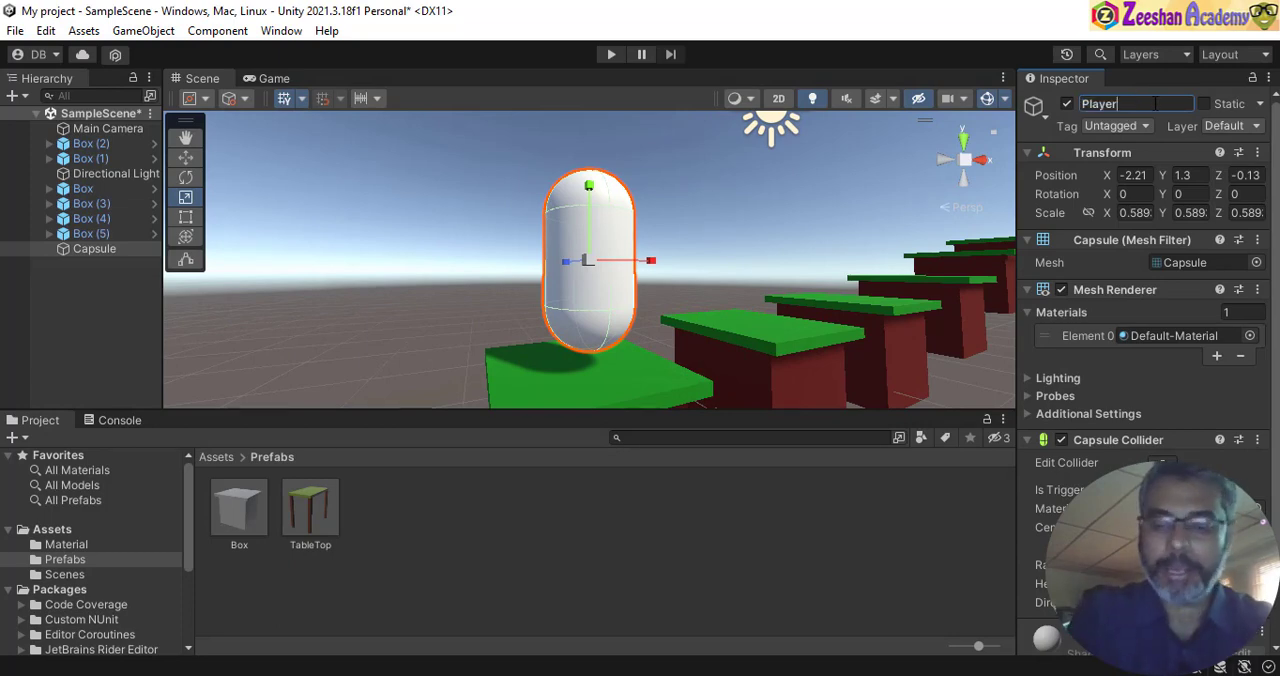
pyautogui.click(655, 543)
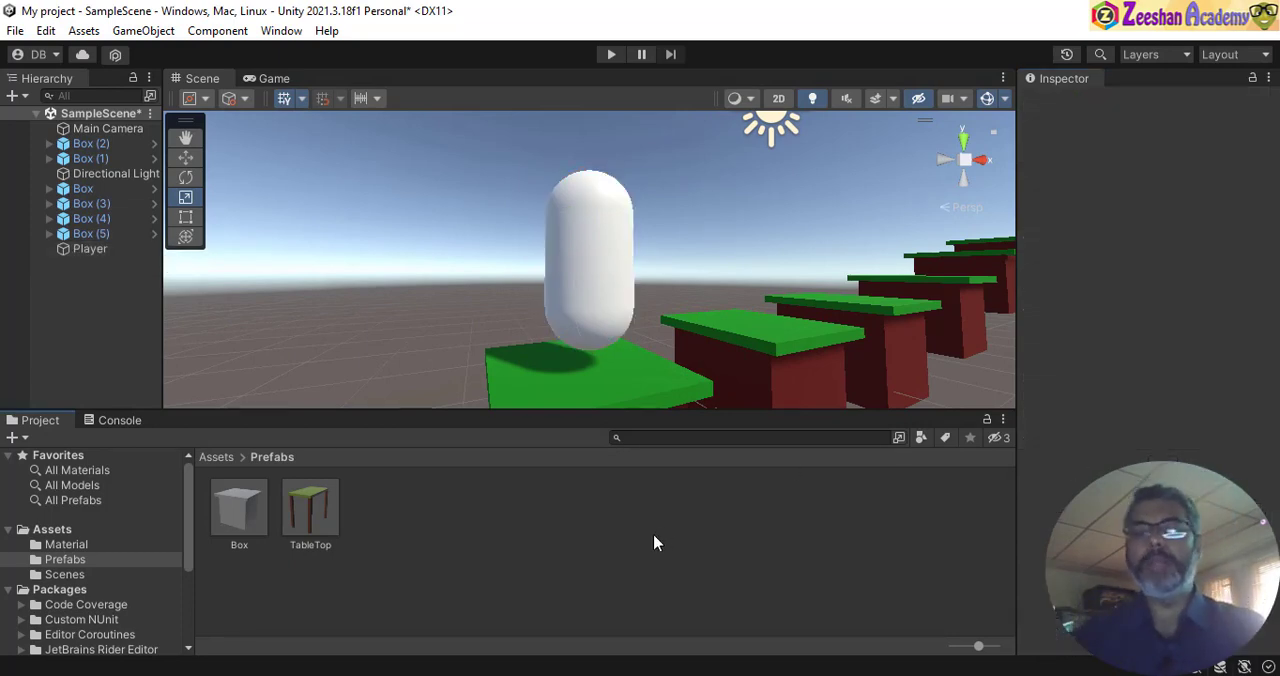
pyautogui.click(610, 302)
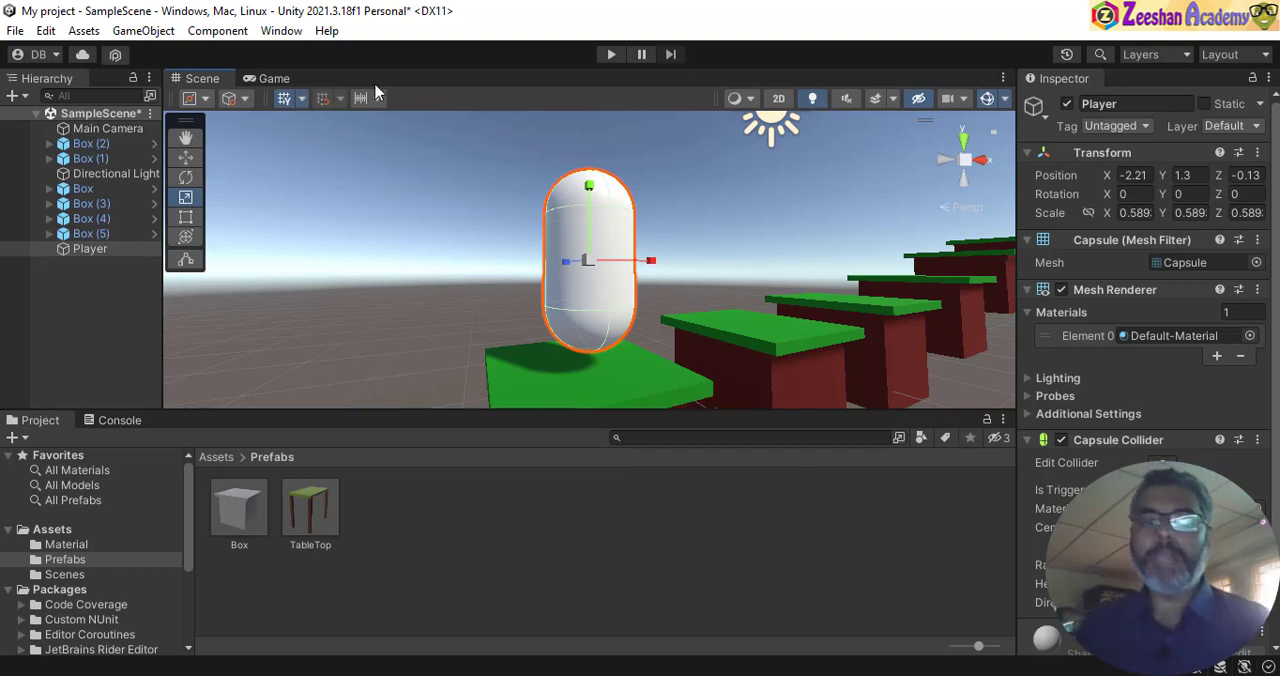
# - Check the Game view framing and move the Main Camera to about X 1.75 and Y 1.09
pyautogui.click(290, 79)
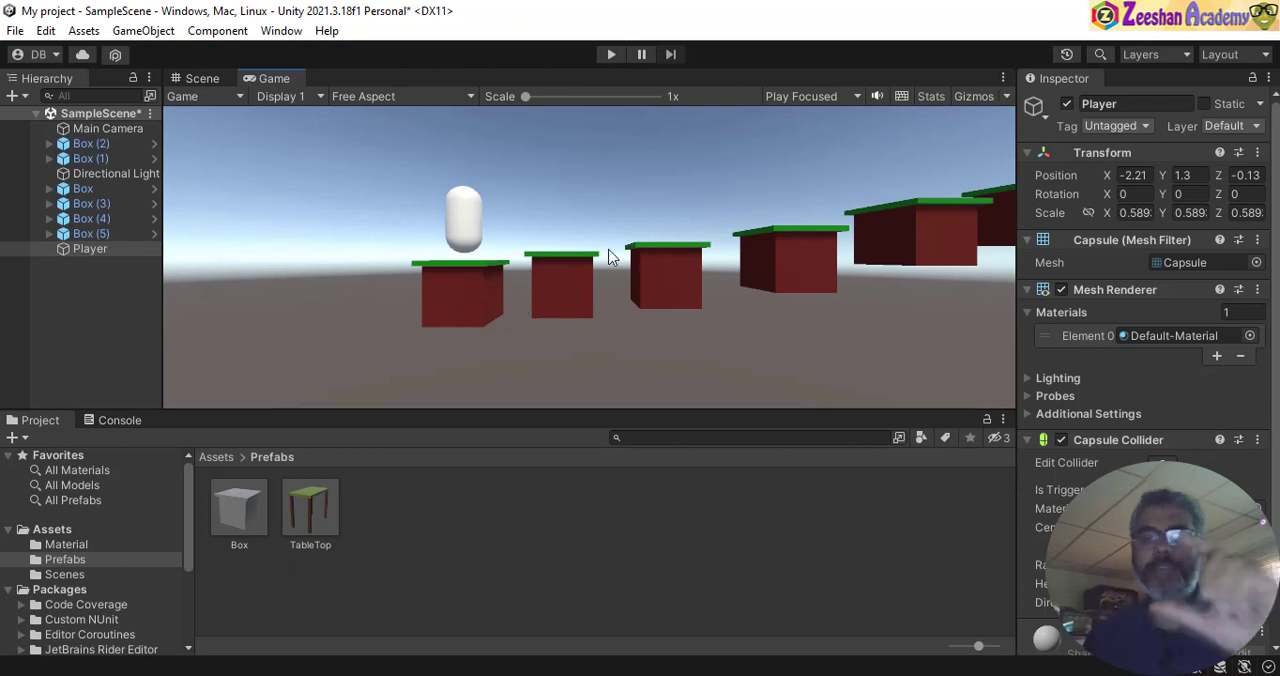
pyautogui.click(207, 82)
pyautogui.click(95, 131)
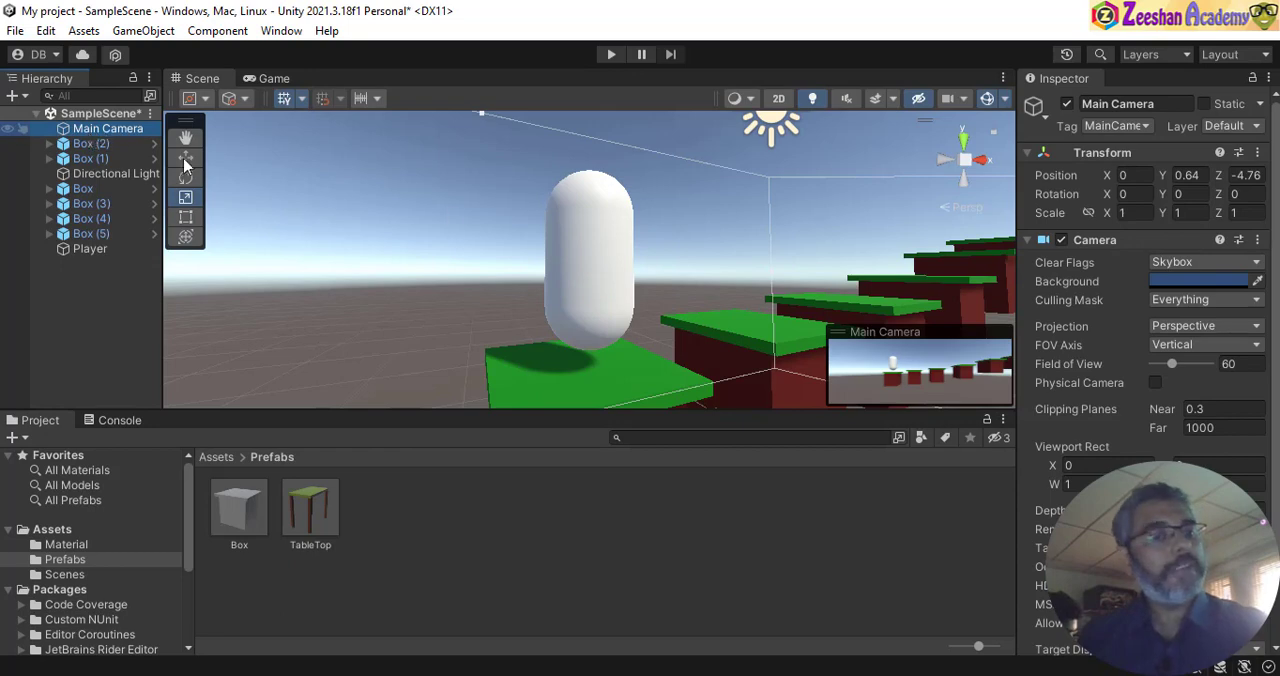
pyautogui.keyDown('alt'); pyautogui.moveTo(760, 320); pyautogui.dragTo(257, 203, button='right'); pyautogui.keyUp('alt')
pyautogui.keyDown('alt'); pyautogui.moveTo(686, 251); pyautogui.dragTo(525, 256, button='middle'); pyautogui.keyUp('alt')
pyautogui.keyDown('alt'); pyautogui.moveTo(657, 299); pyautogui.dragTo(752, 344); pyautogui.keyUp('alt')
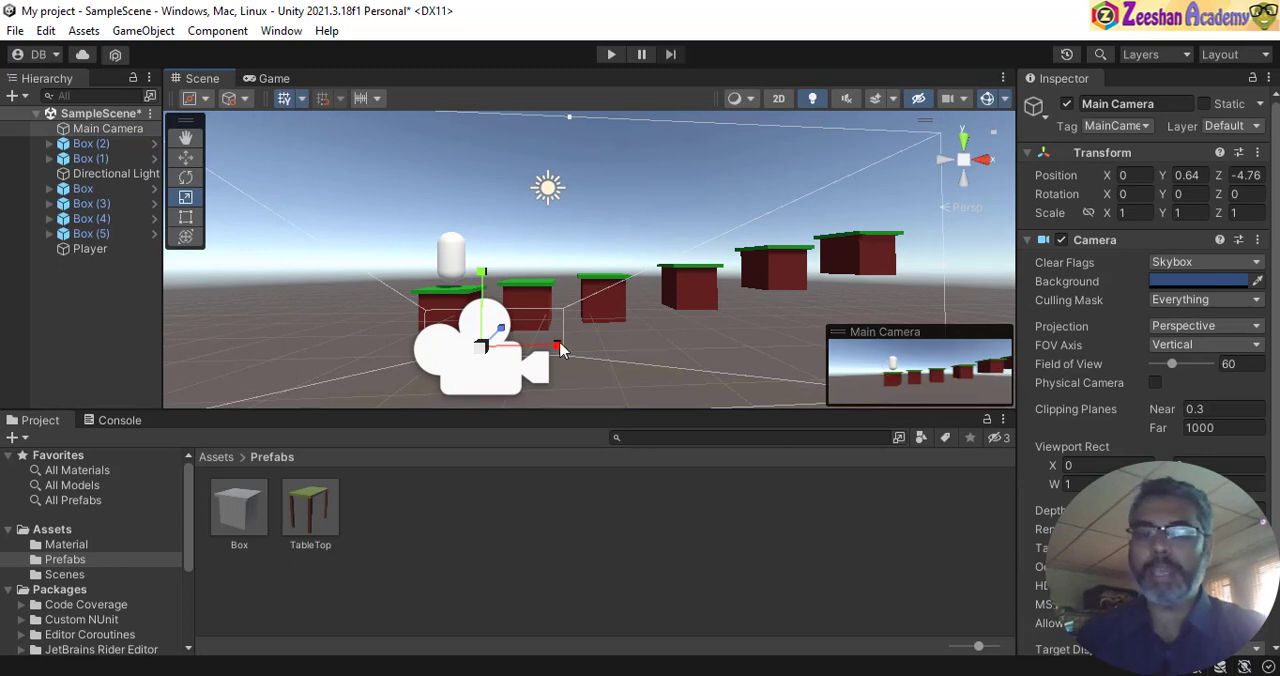
pyautogui.keyDown('alt'); pyautogui.moveTo(575, 325); pyautogui.dragTo(536, 347); pyautogui.keyUp('alt')
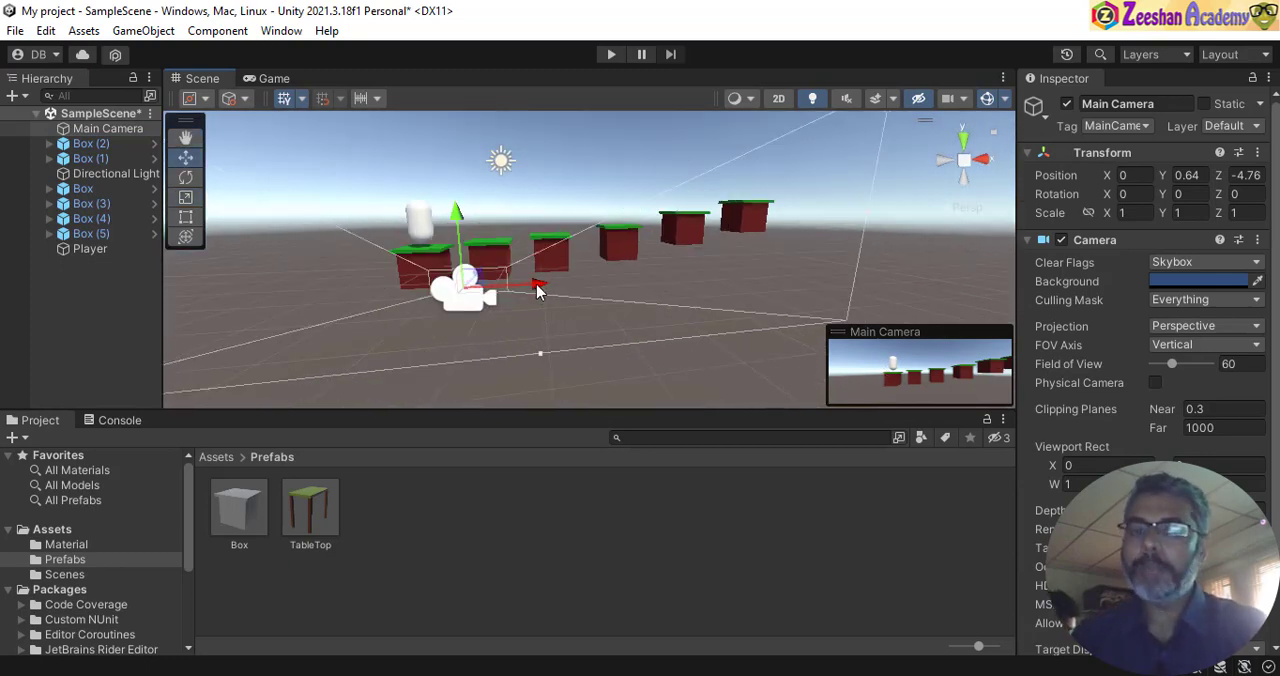
pyautogui.moveTo(537, 288); pyautogui.dragTo(639, 289)
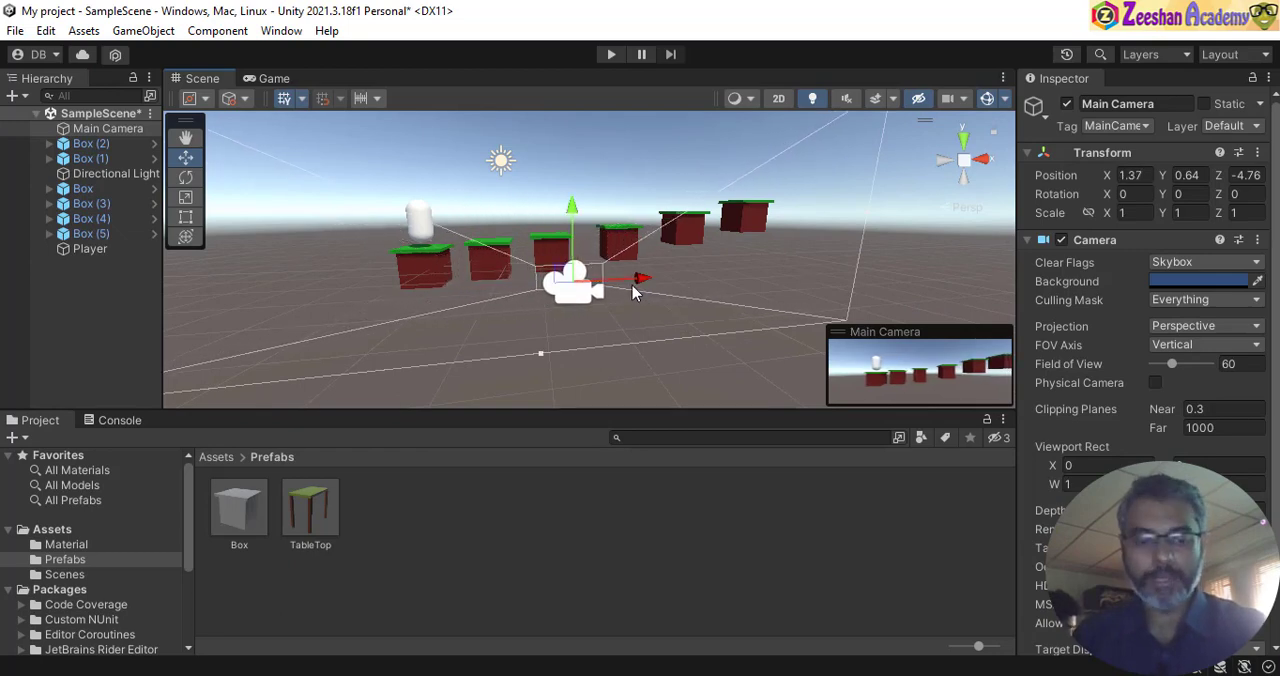
pyautogui.keyDown('alt'); pyautogui.moveTo(612, 202); pyautogui.dragTo(634, 274); pyautogui.keyUp('alt')
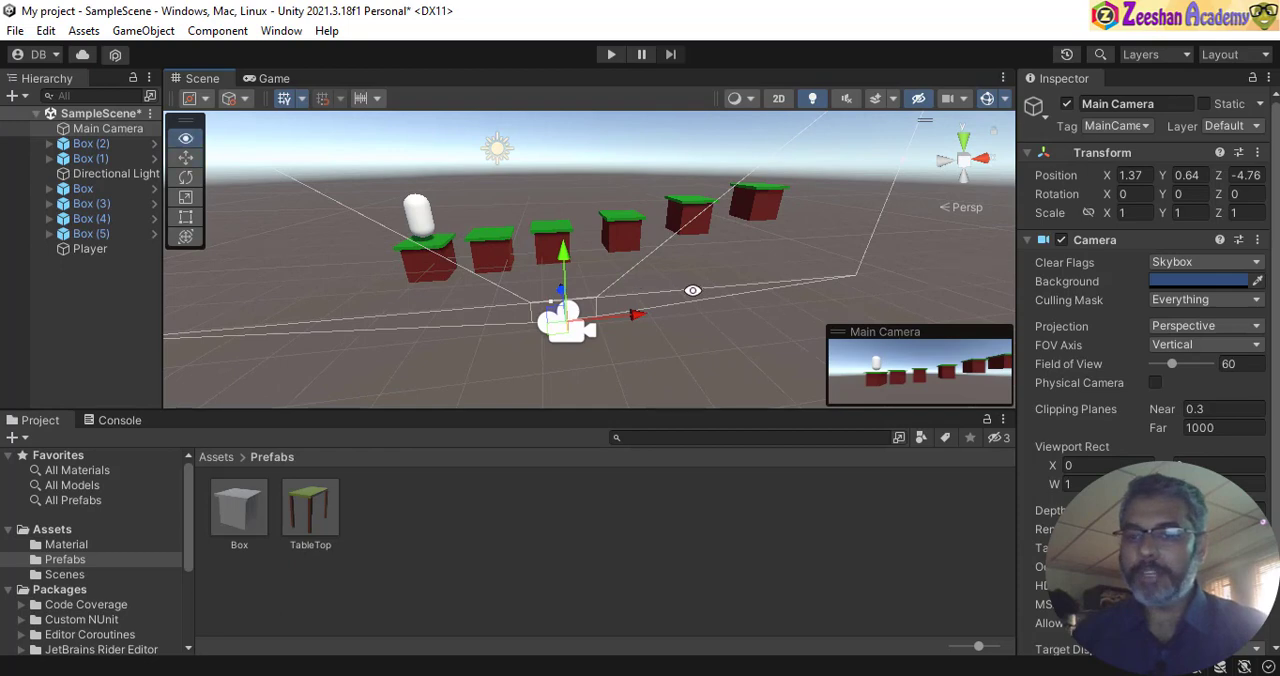
pyautogui.moveTo(643, 318); pyautogui.dragTo(670, 314)
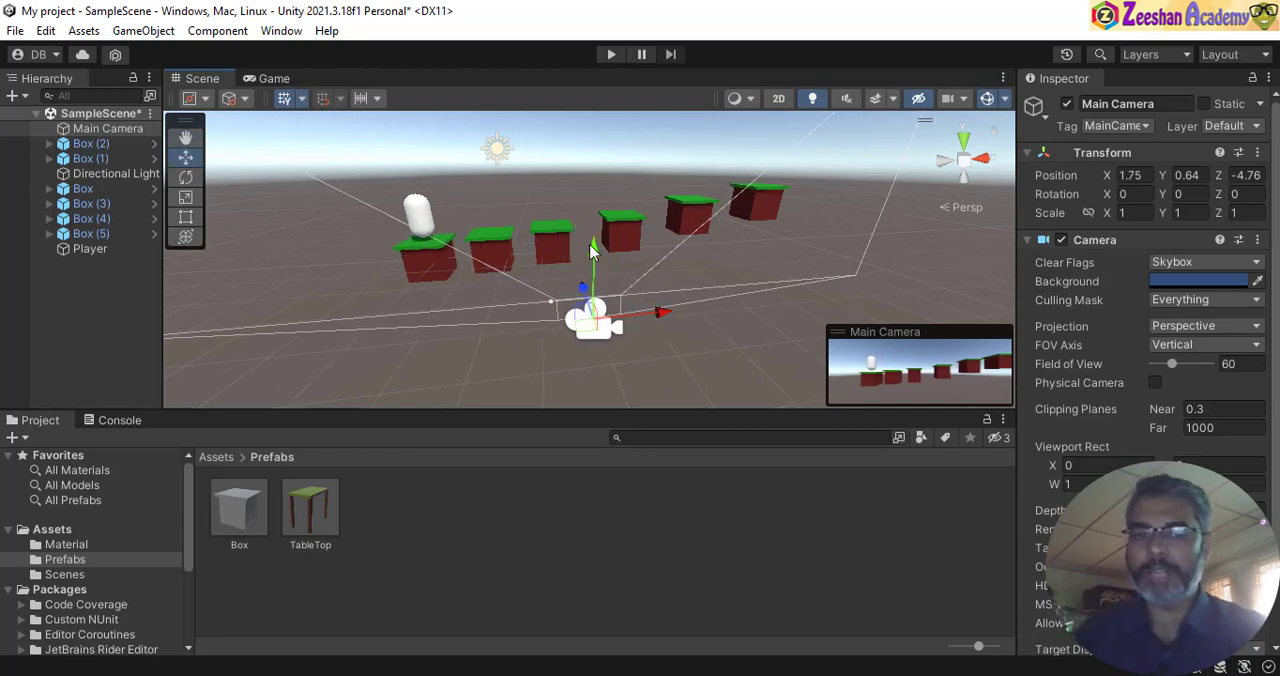
pyautogui.moveTo(591, 251); pyautogui.dragTo(601, 224)
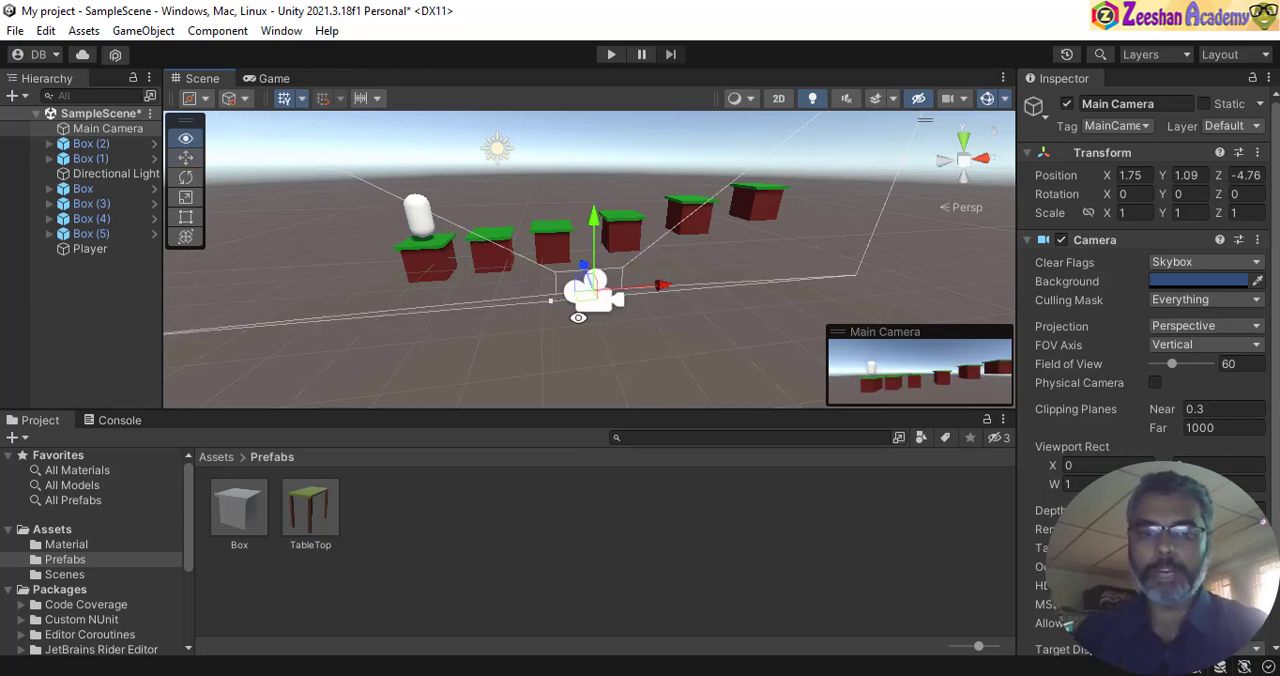
# - Tilt the Main Camera to about 3.907 degrees on X and move it to about X 1.07, Y 1.58, Z -4.73
pyautogui.keyDown('alt'); pyautogui.moveTo(578, 317); pyautogui.dragTo(636, 258); pyautogui.keyUp('alt')
pyautogui.press('e')
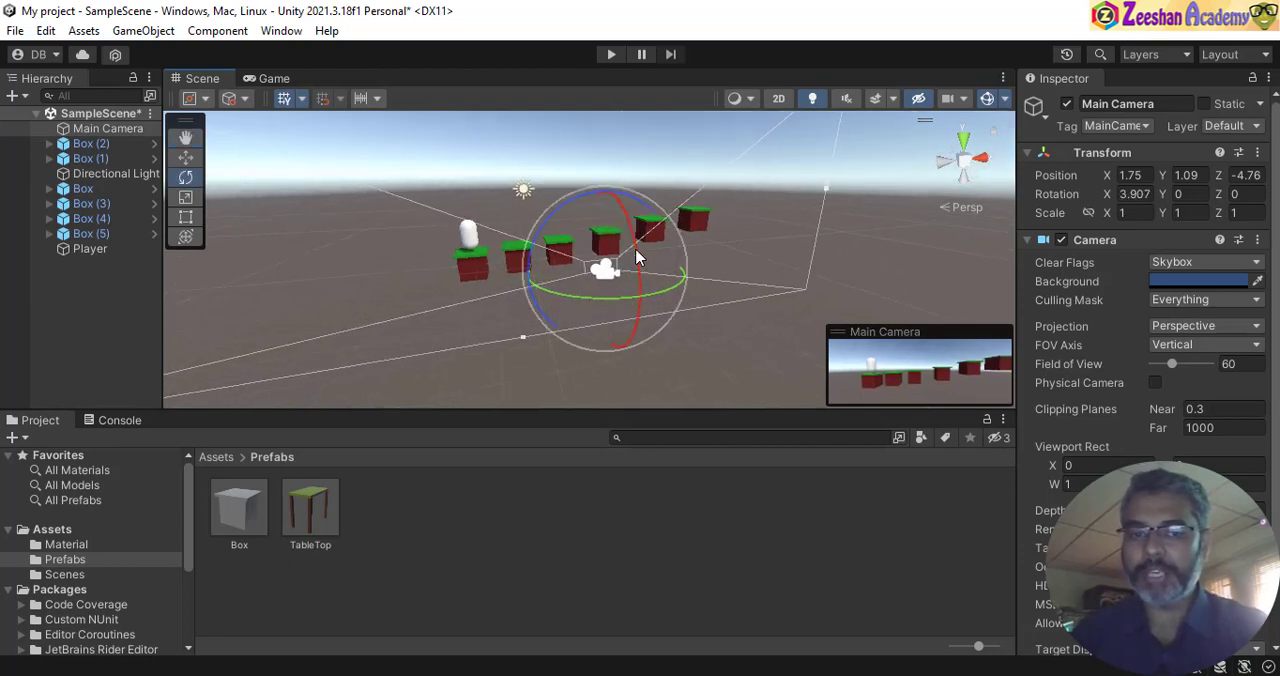
pyautogui.press('w')
pyautogui.moveTo(604, 213); pyautogui.dragTo(606, 190)
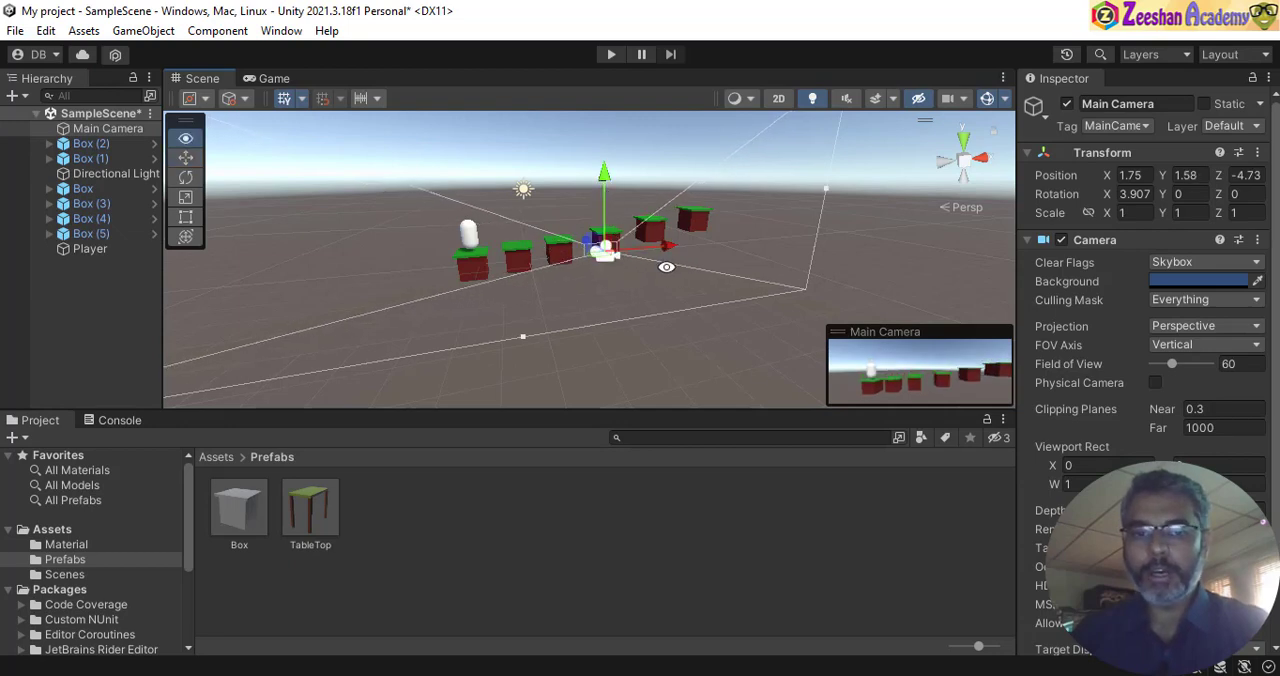
pyautogui.keyDown('alt'); pyautogui.moveTo(666, 267); pyautogui.dragTo(630, 277); pyautogui.keyUp('alt')
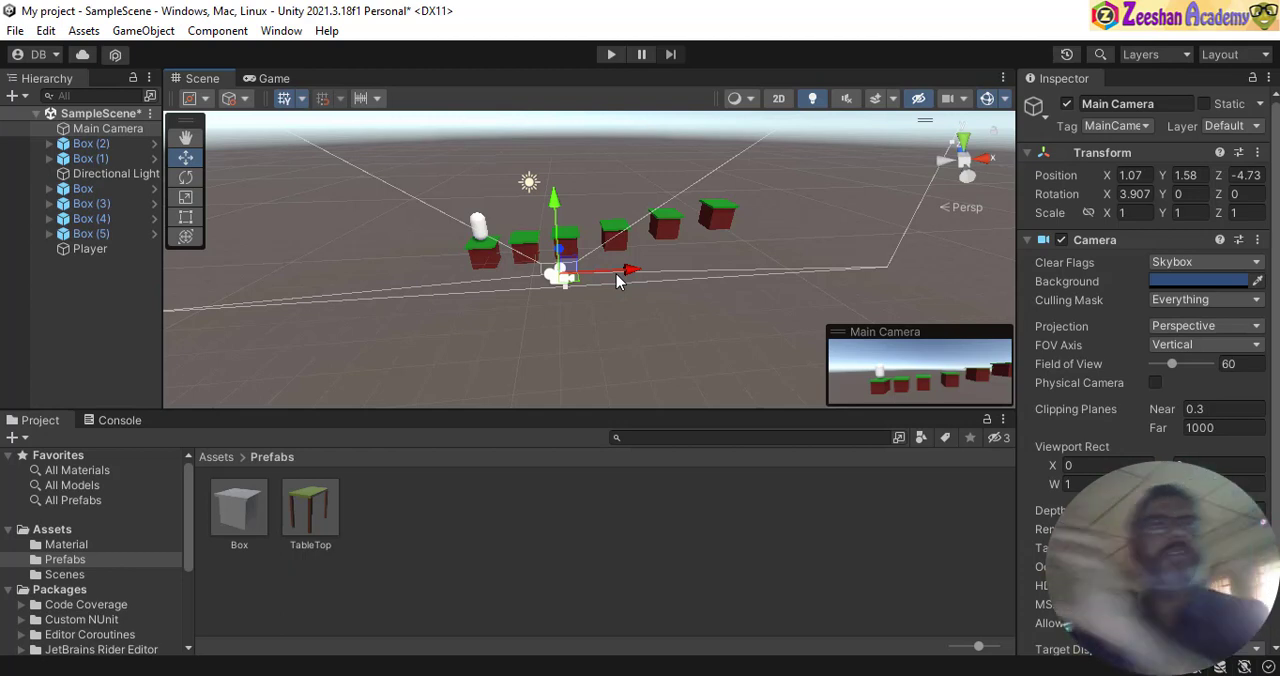
# - Examine the camera and the row of boxes from several angles and select the Player capsule
pyautogui.keyDown('alt'); pyautogui.moveTo(604, 303); pyautogui.dragTo(638, 268, button='right'); pyautogui.keyUp('alt')
pyautogui.moveTo(700, 258); pyautogui.dragTo(702, 321, button='middle')
pyautogui.keyDown('alt'); pyautogui.moveTo(702, 321); pyautogui.dragTo(620, 268); pyautogui.keyUp('alt')
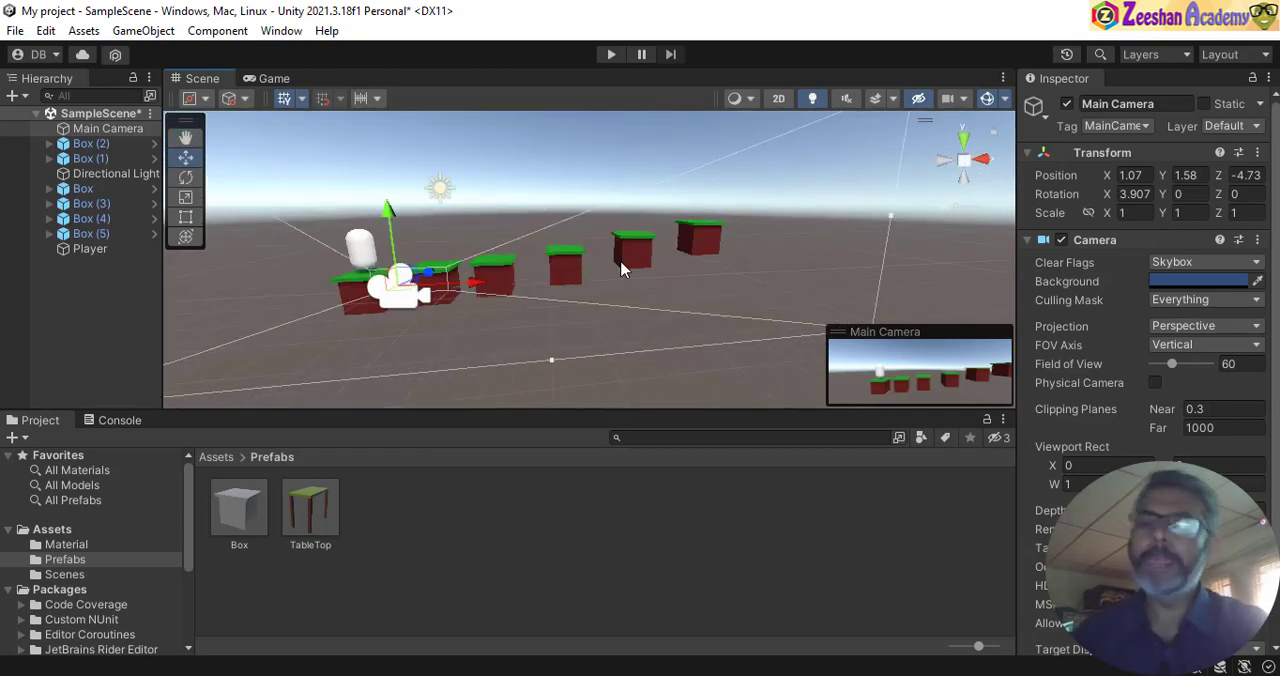
pyautogui.keyDown('alt'); pyautogui.moveTo(466, 225); pyautogui.dragTo(528, 276); pyautogui.keyUp('alt')
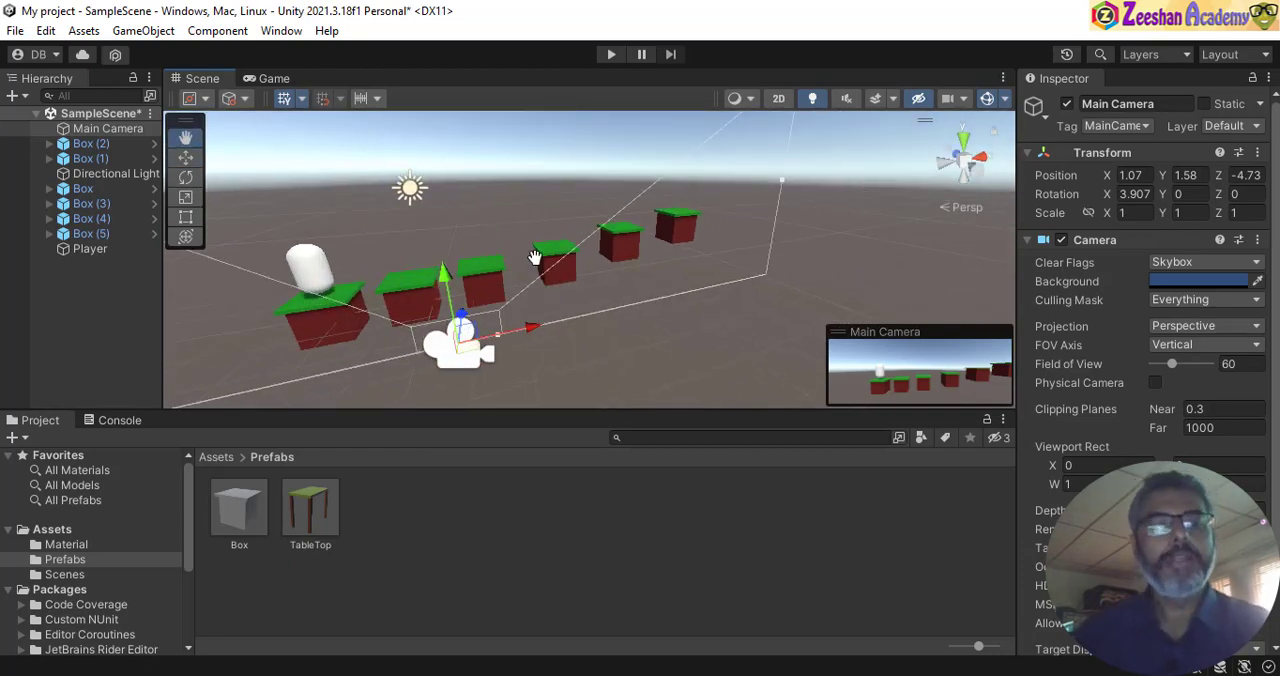
pyautogui.moveTo(535, 257); pyautogui.dragTo(708, 243, button='middle')
pyautogui.keyDown('alt'); pyautogui.moveTo(708, 243); pyautogui.dragTo(587, 236); pyautogui.keyUp('alt')
pyautogui.click(561, 232)
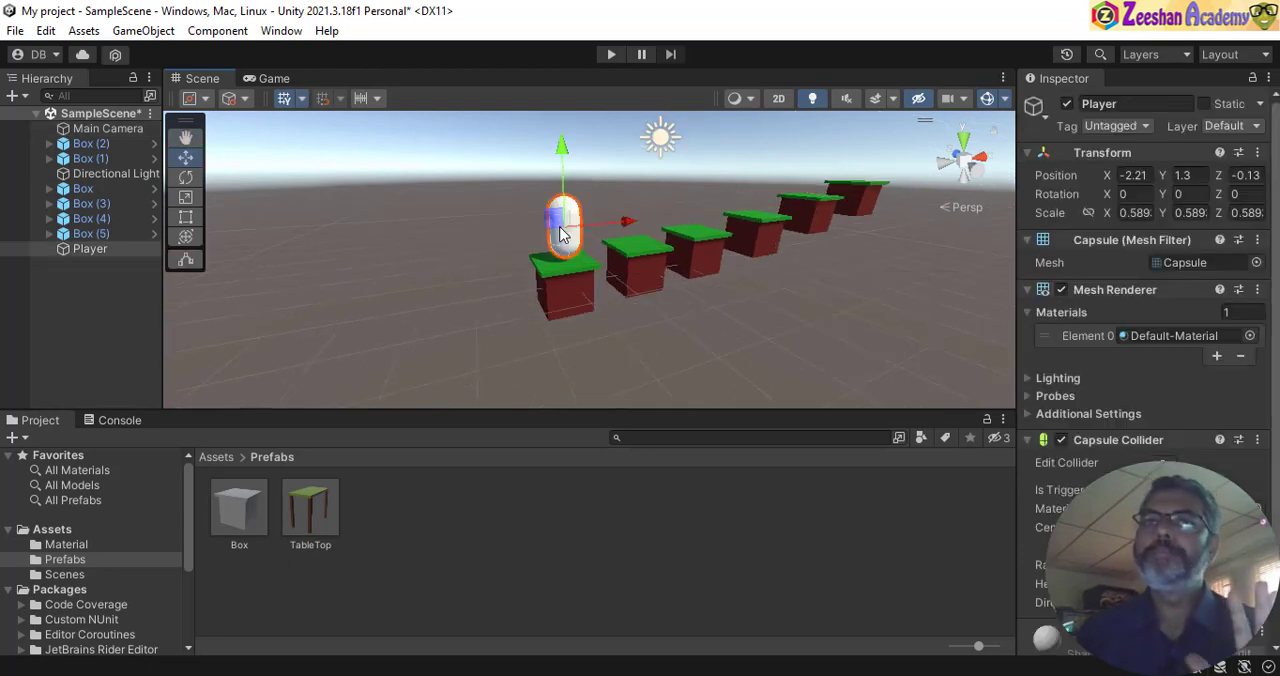
# - Run the scene in the Game view, stop it, and compare the Game and Scene views
pyautogui.click(270, 79)
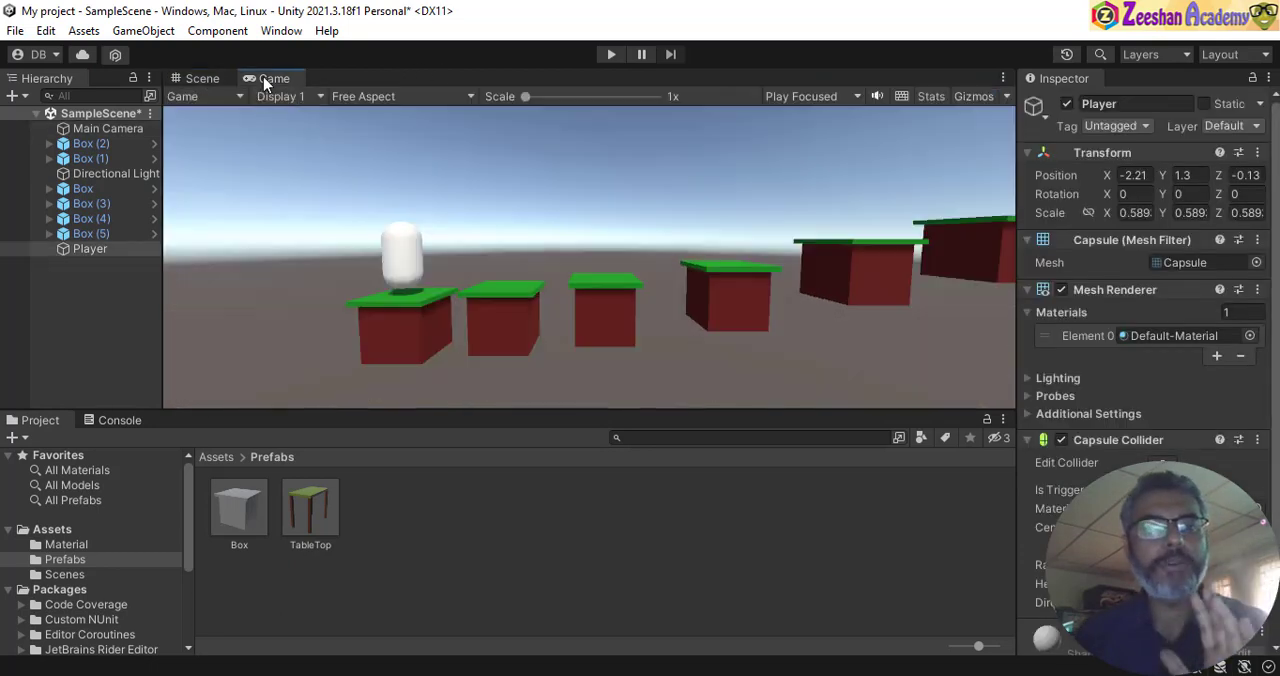
pyautogui.click(611, 55)
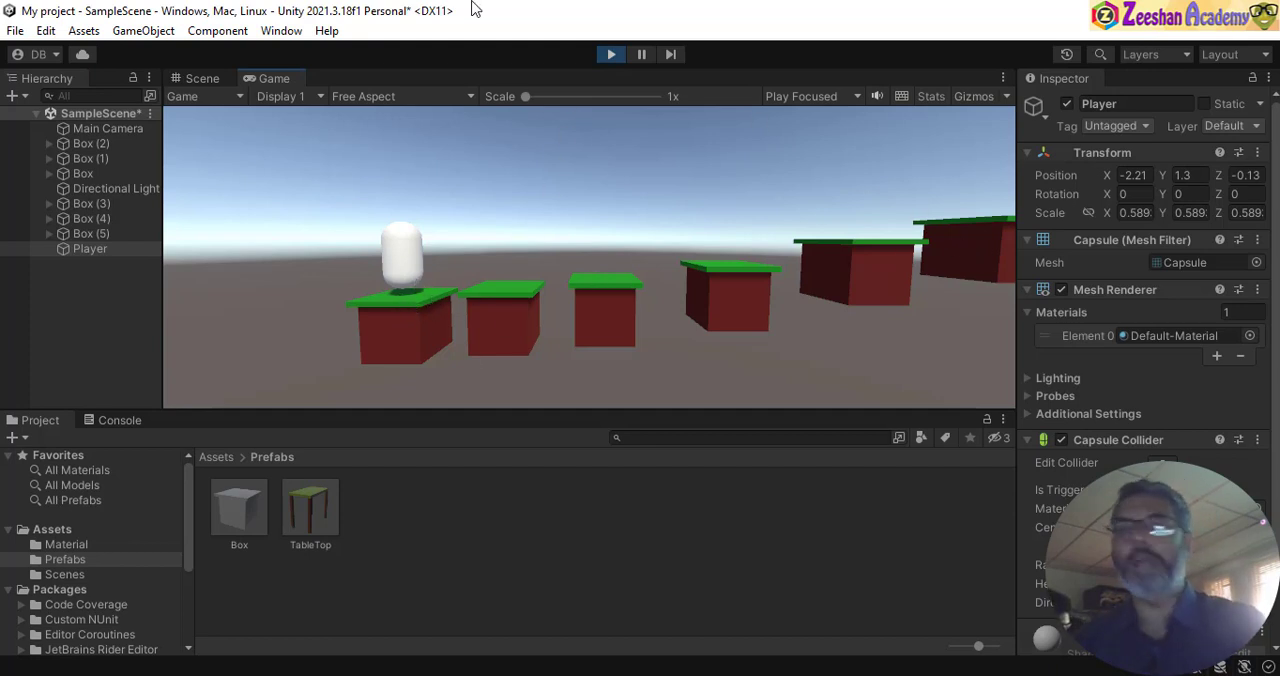
pyautogui.click(611, 54)
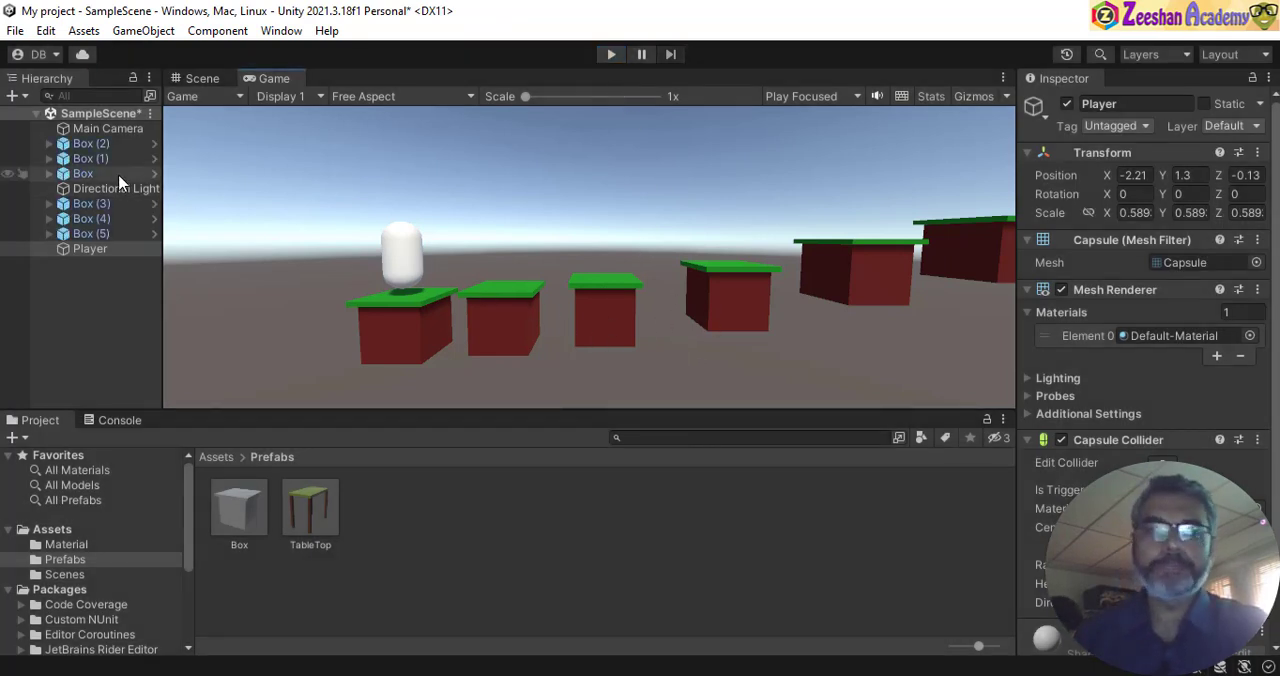
pyautogui.click(199, 79)
pyautogui.click(272, 80)
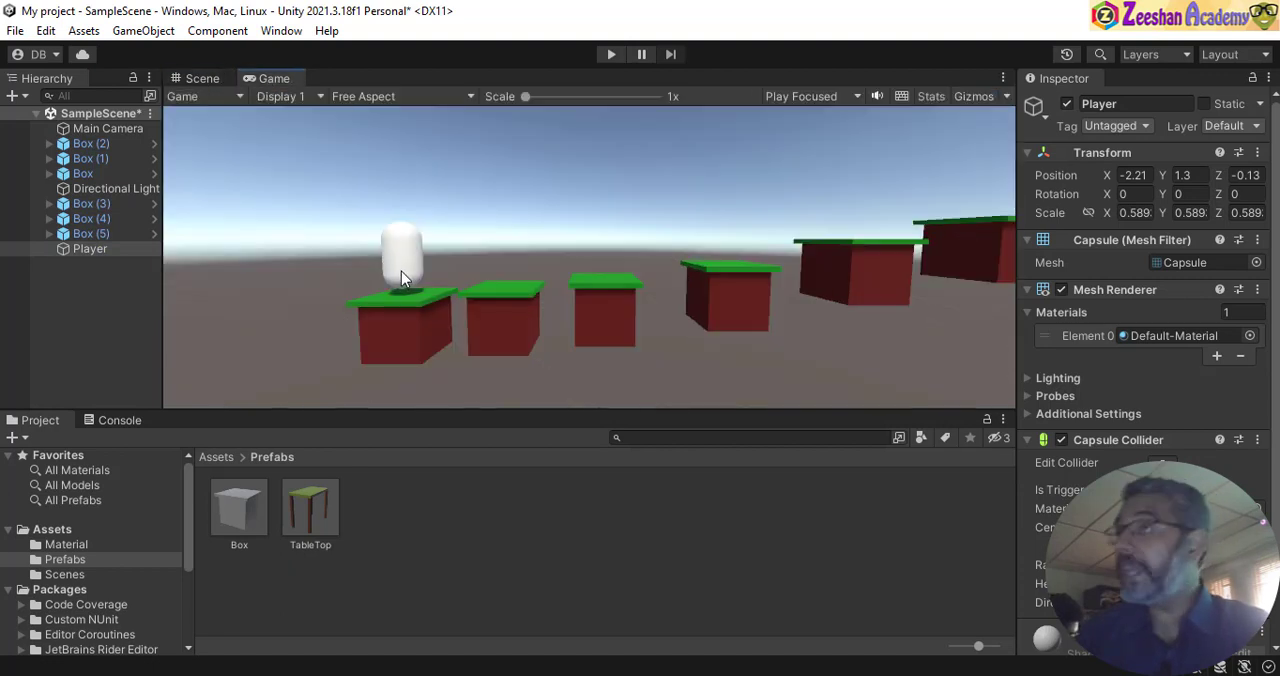
pyautogui.click(202, 79)
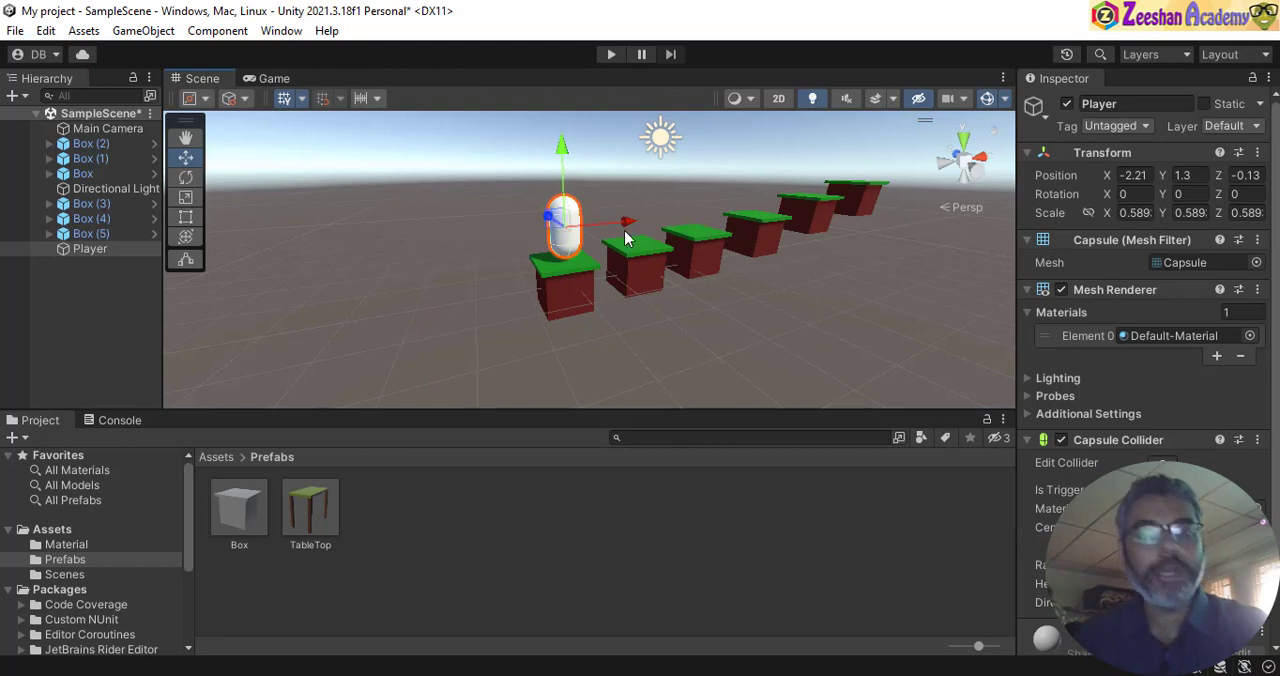
# - View the Player up close, search its addable components for "ri", and clear the search
pyautogui.moveTo(634, 280)
pyautogui.keyDown('alt'); pyautogui.mouseDown()
pyautogui.moveTo(694, 269)
pyautogui.moveTo(572, 308)
pyautogui.moveTo(654, 257)
pyautogui.moveTo(611, 285)
pyautogui.mouseUp(); pyautogui.keyUp('alt')
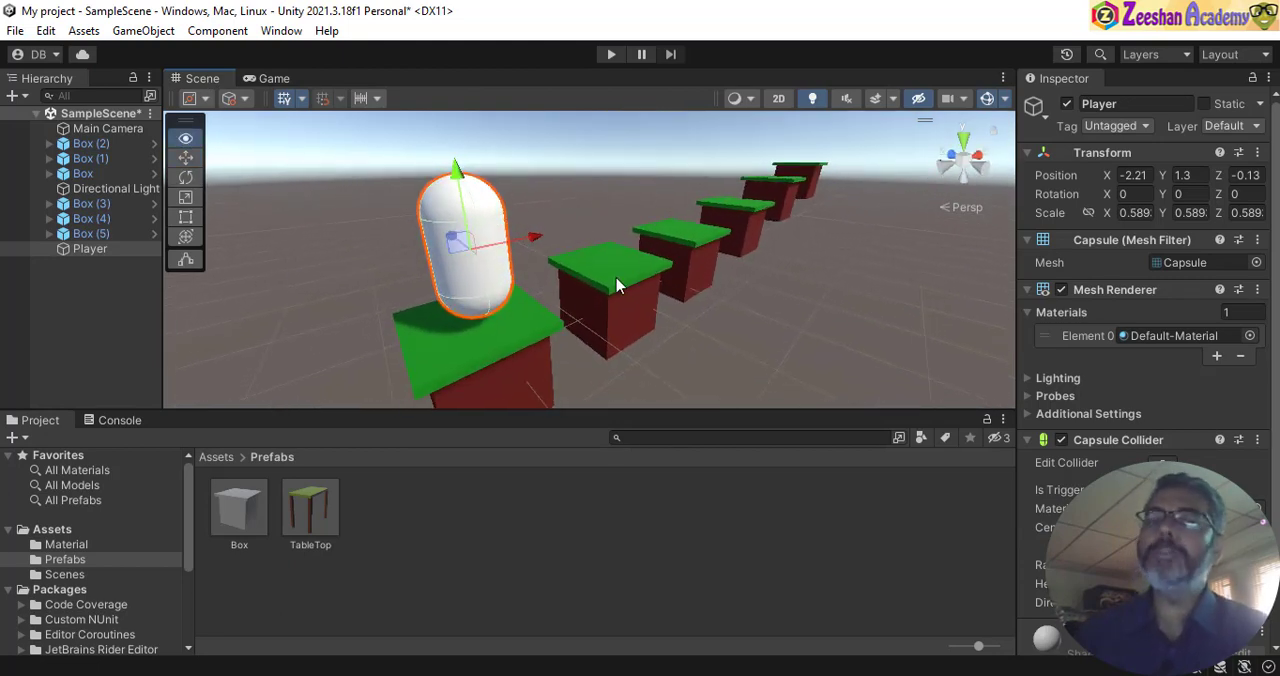
pyautogui.scroll(-2, 1150, 410)
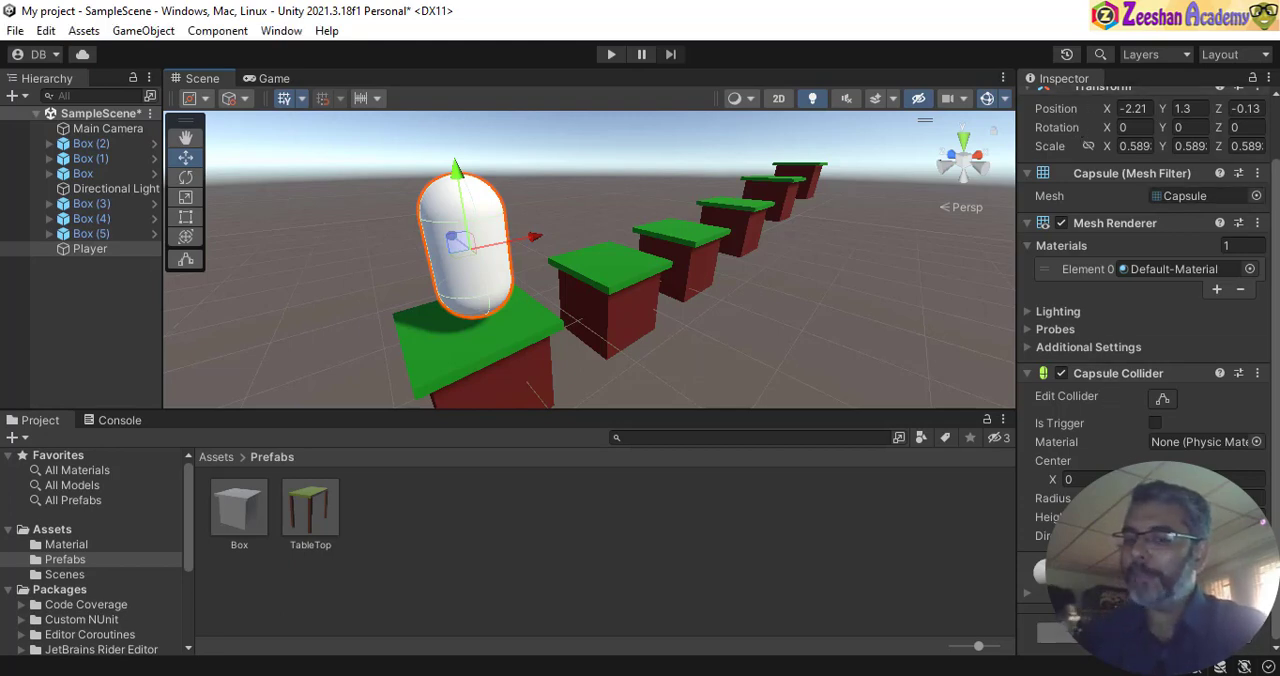
pyautogui.click(1147, 632)
pyautogui.write('ri')
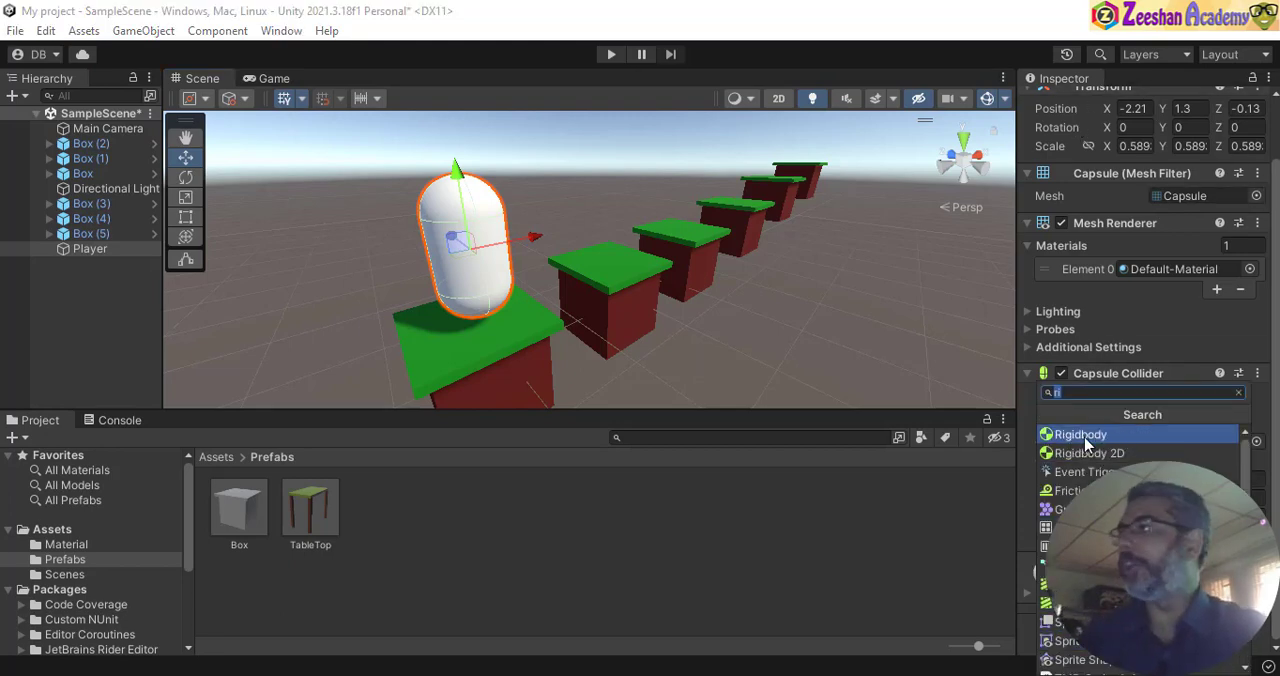
pyautogui.click(1090, 394)
pyautogui.press('BackSpace')
pyautogui.press('BackSpace')
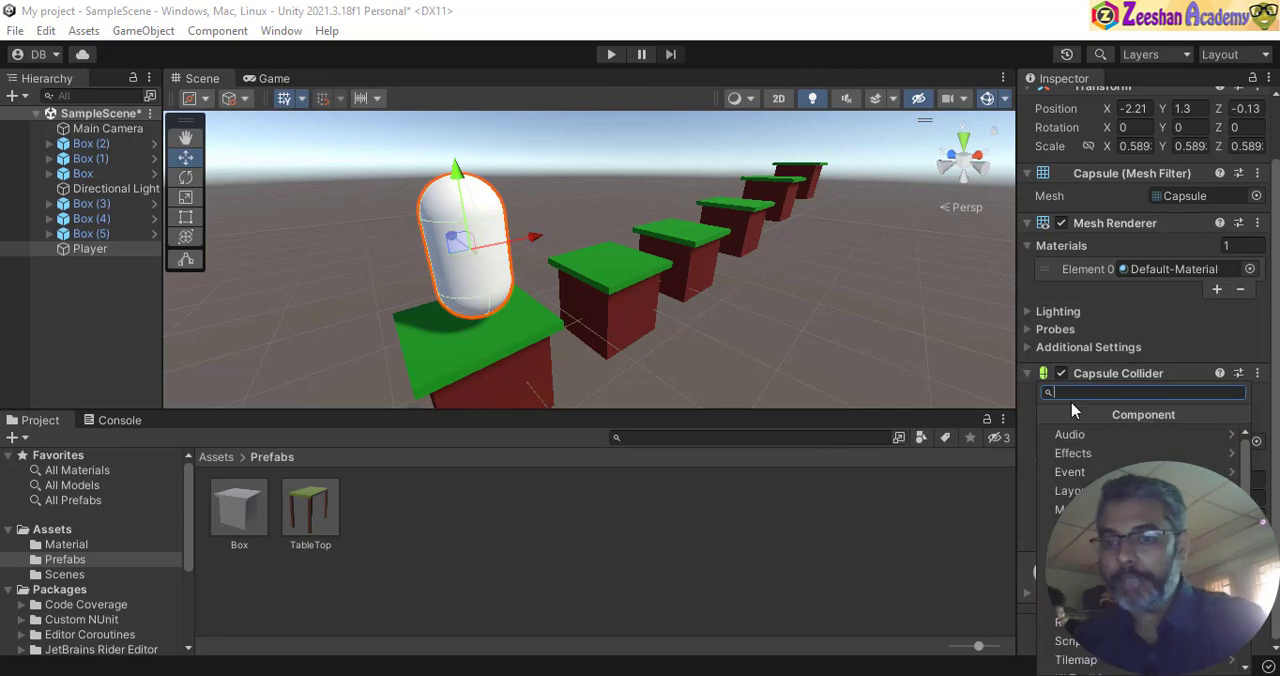
# - Browse the component categories available for the Player, looking through Event and Physics
pyautogui.scroll(-3, 1122, 478)
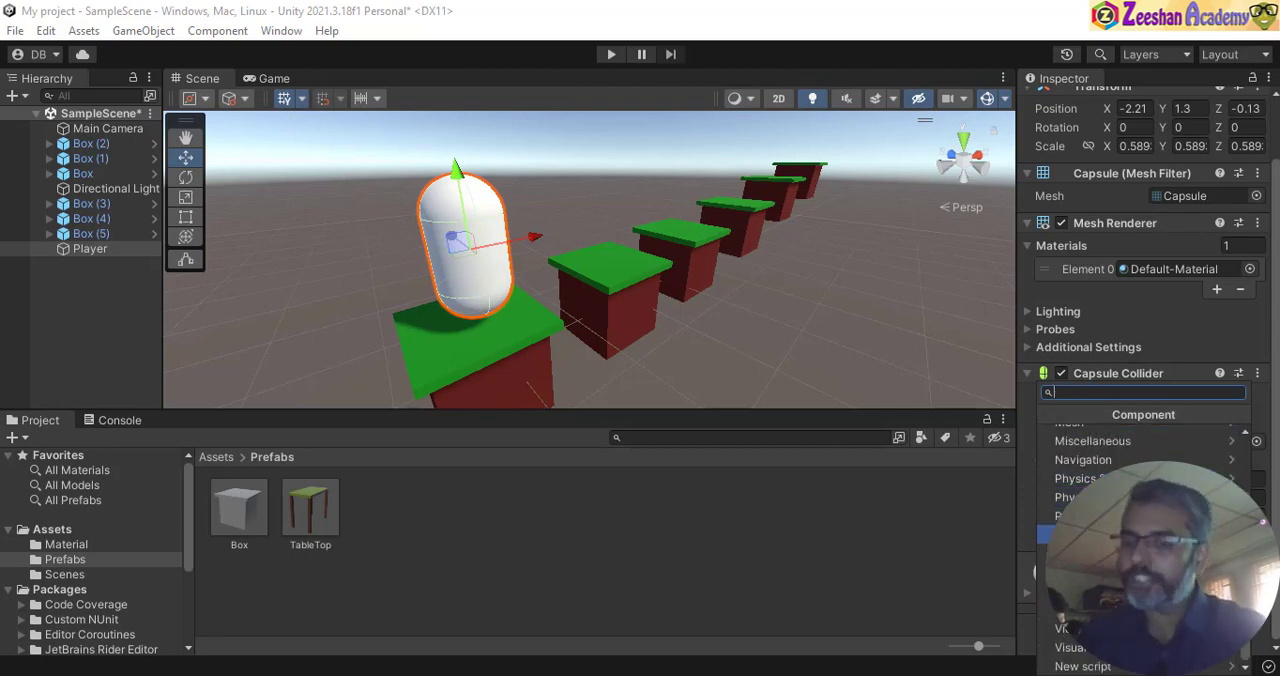
pyautogui.scroll(3, 1122, 500)
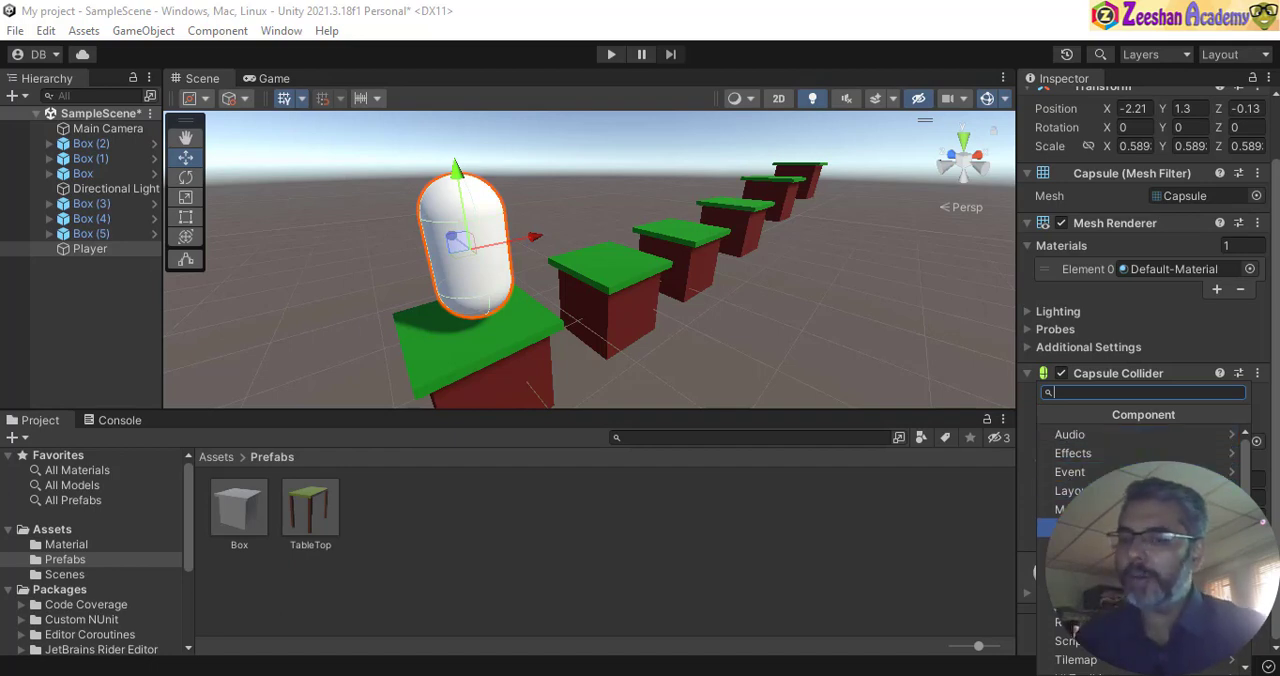
pyautogui.click(1090, 471)
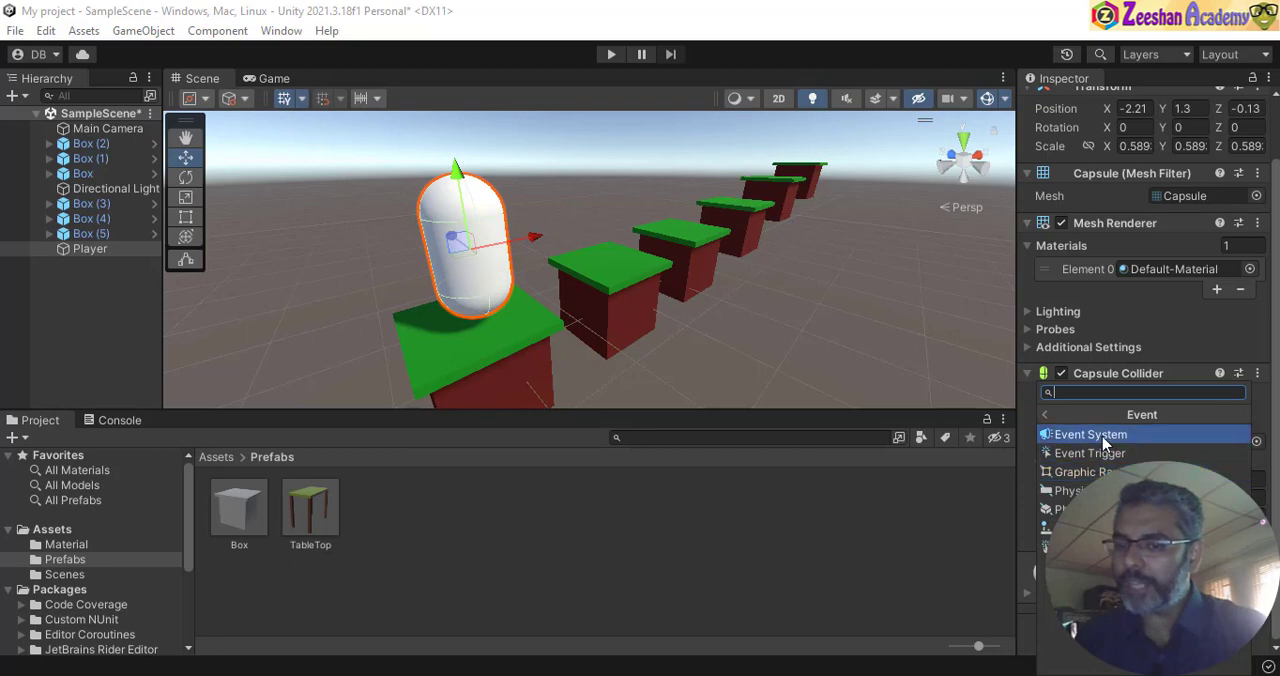
pyautogui.click(1051, 414)
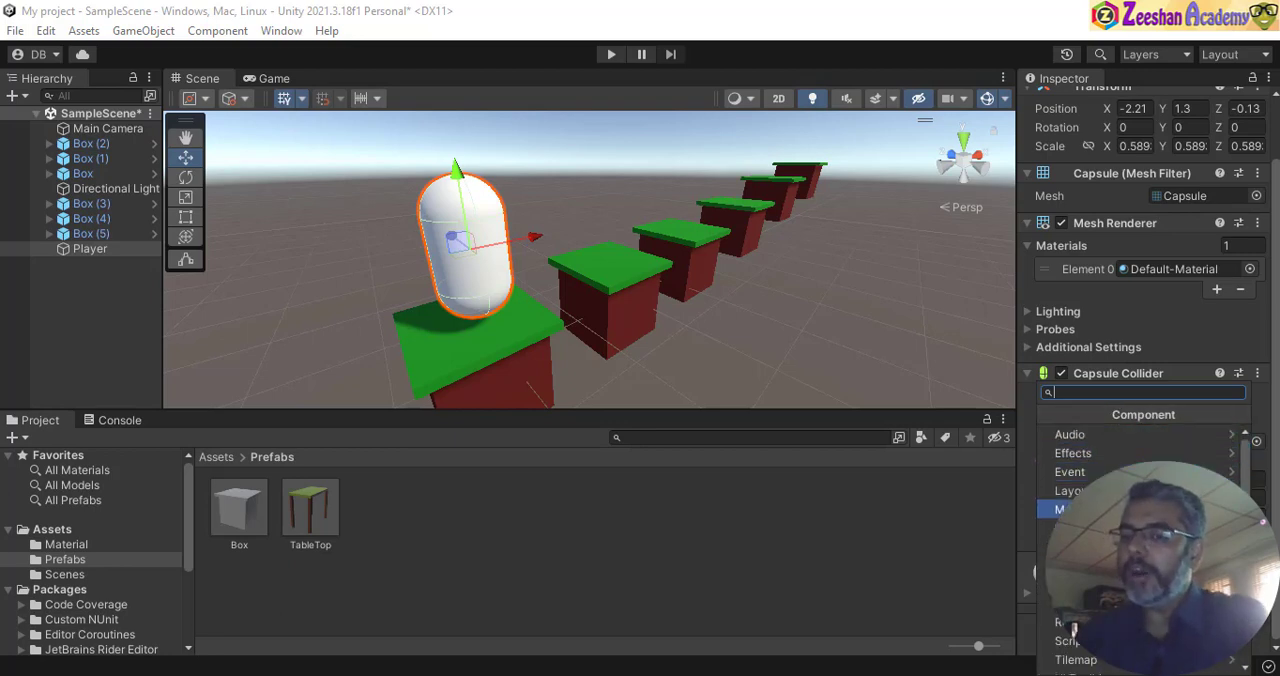
pyautogui.scroll(-3, 1115, 460)
pyautogui.click(1065, 497)
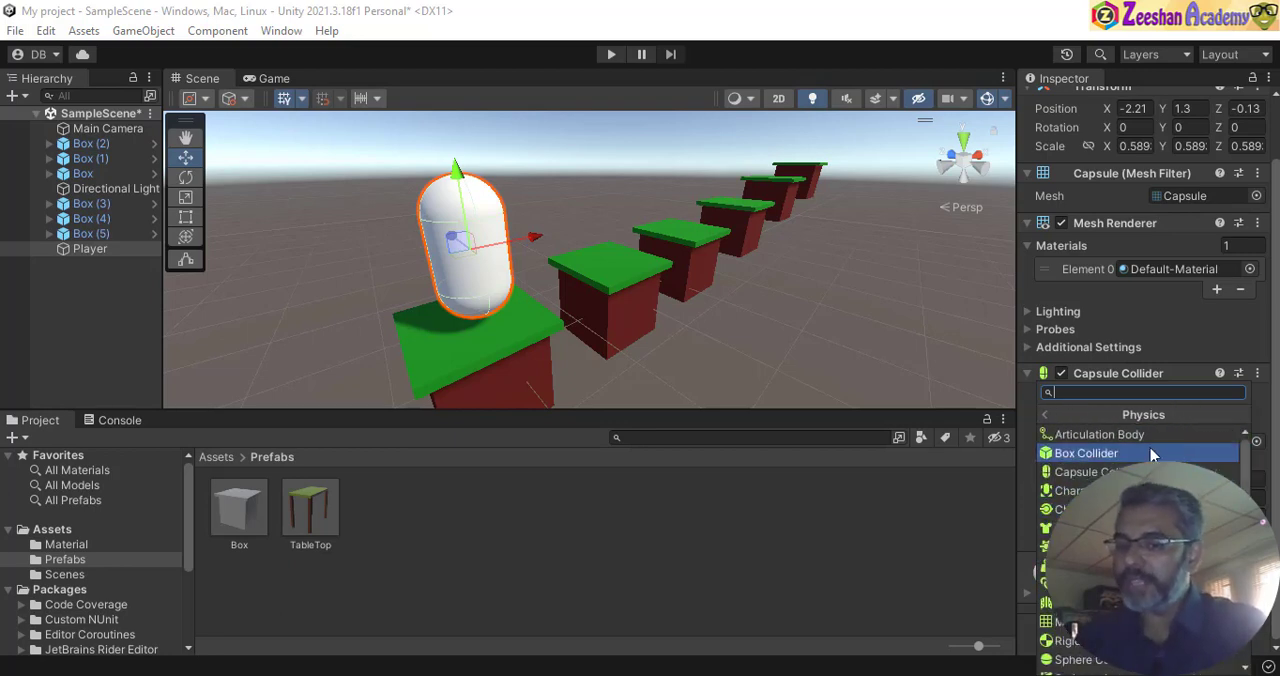
pyautogui.scroll(-2, 1070, 600)
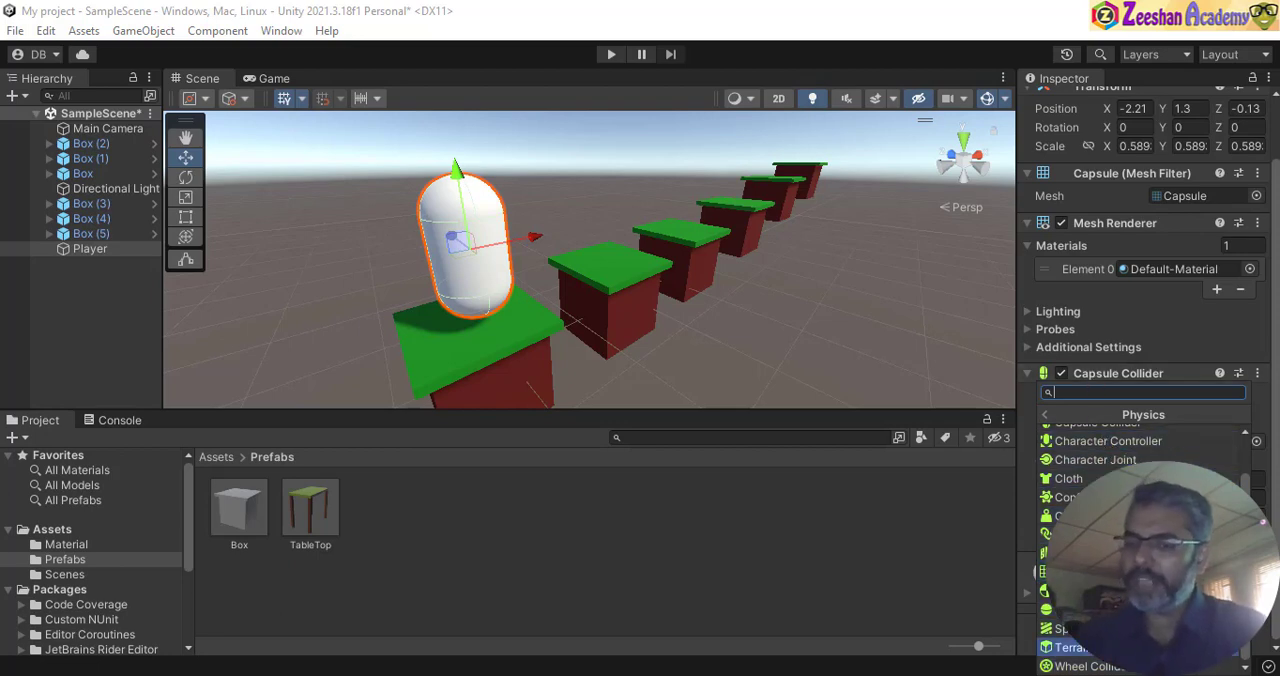
pyautogui.scroll(2, 1070, 600)
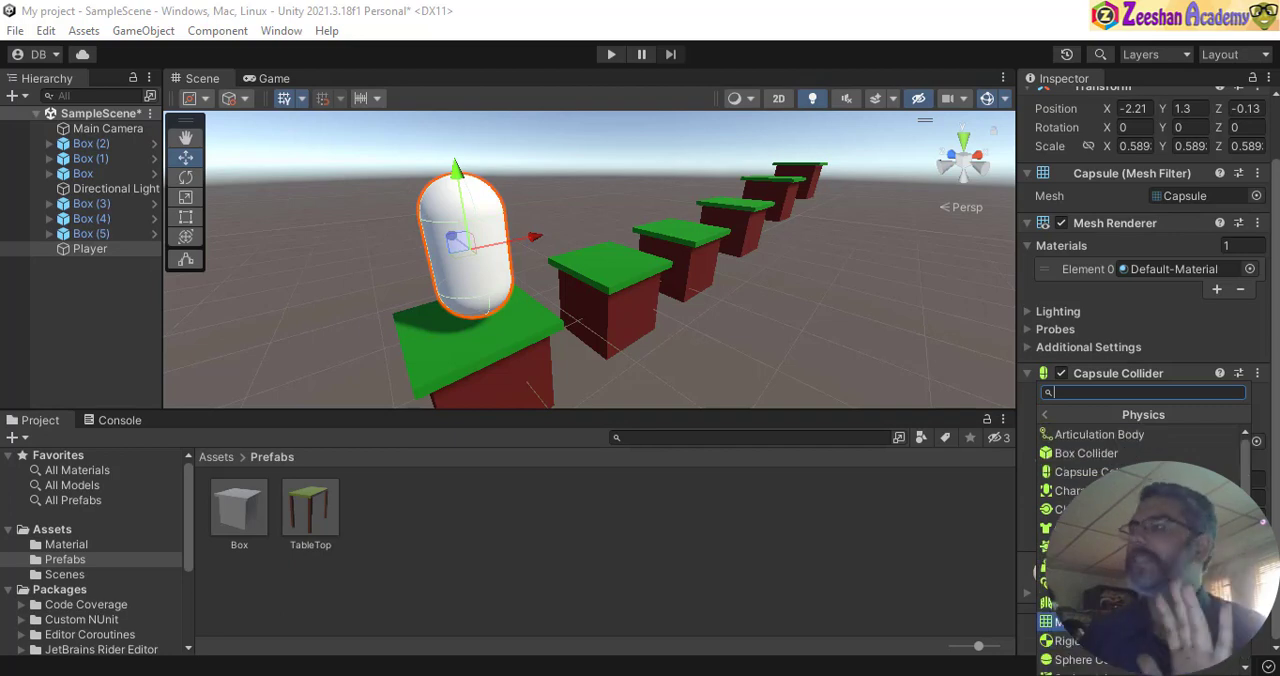
pyautogui.click(1046, 416)
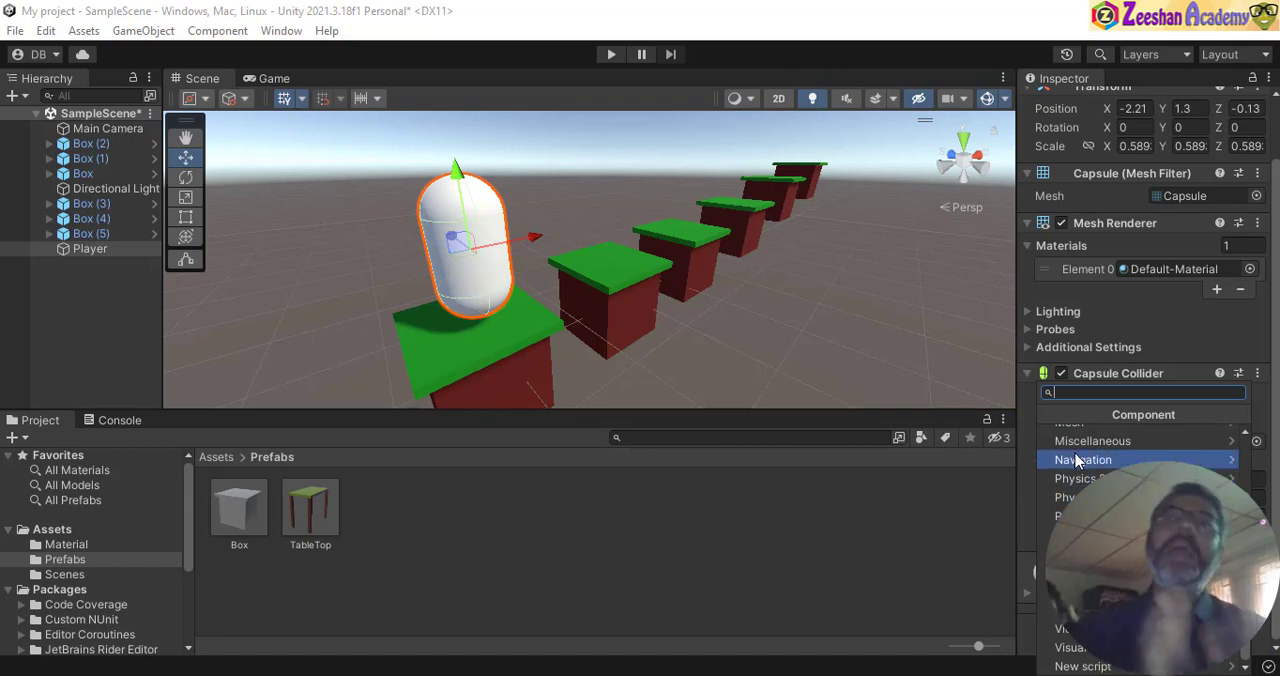
# - Find the Rigidbody component by searching for "rig", add it to the Player, and view its settings
pyautogui.write('rig')
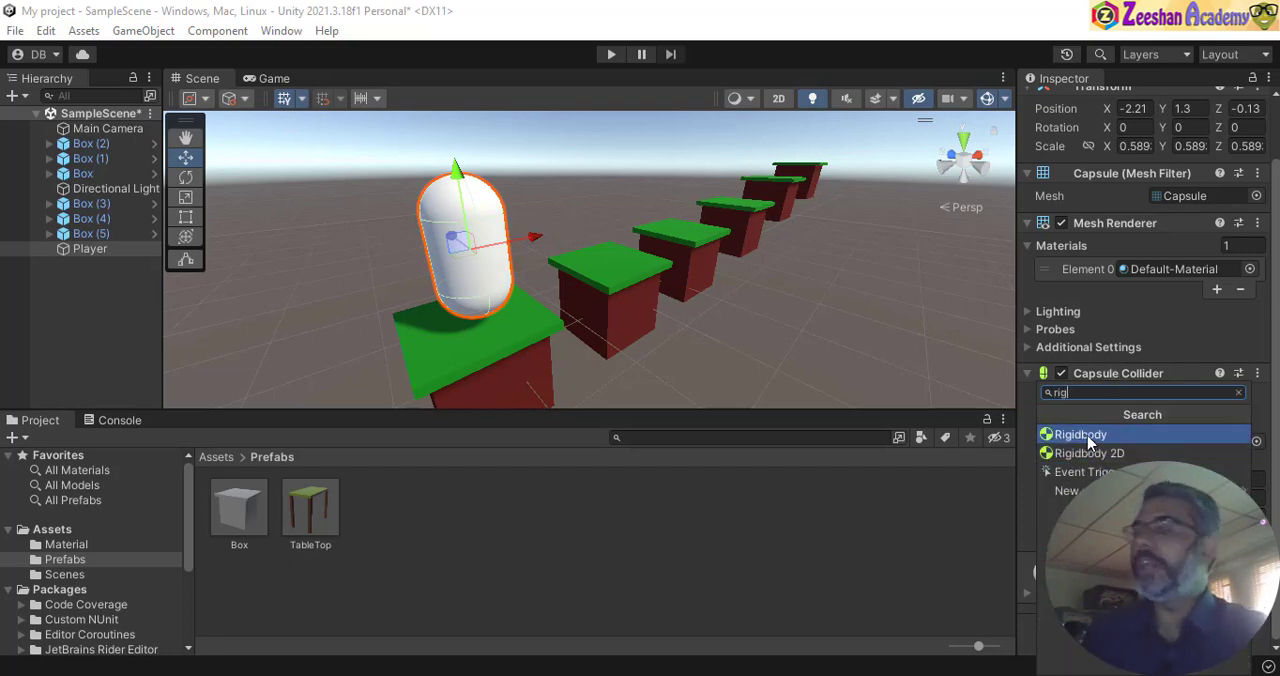
pyautogui.click(1089, 439)
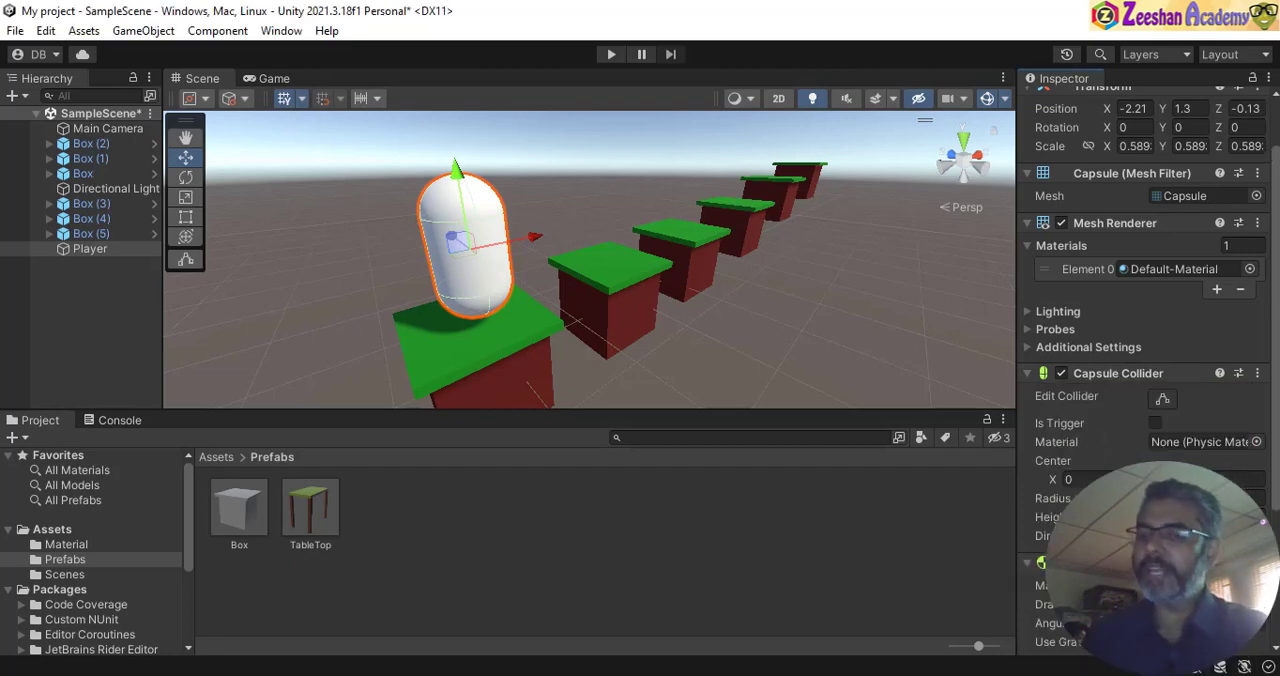
pyautogui.scroll(-5, 1113, 400)
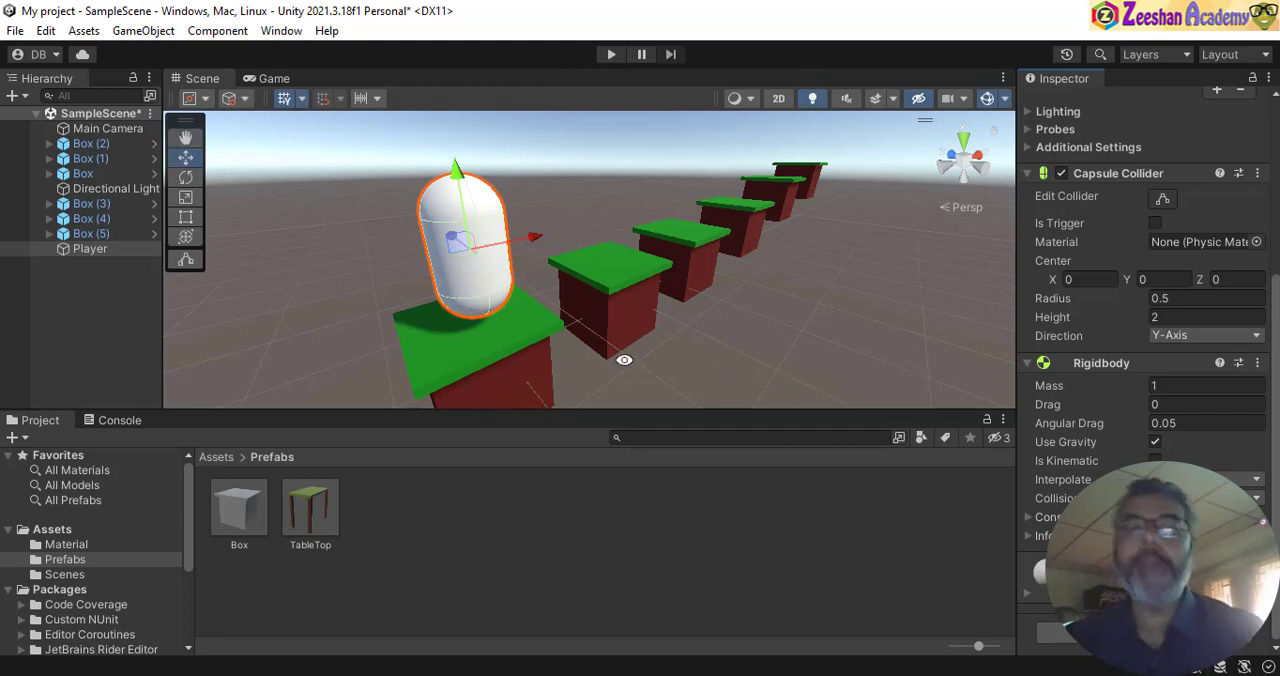
# - Raise the Player above the first box to about Y 1.81, and run the scene briefly to test its fall
pyautogui.keyDown('alt'); pyautogui.moveTo(593, 296); pyautogui.dragTo(420, 300); pyautogui.keyUp('alt')
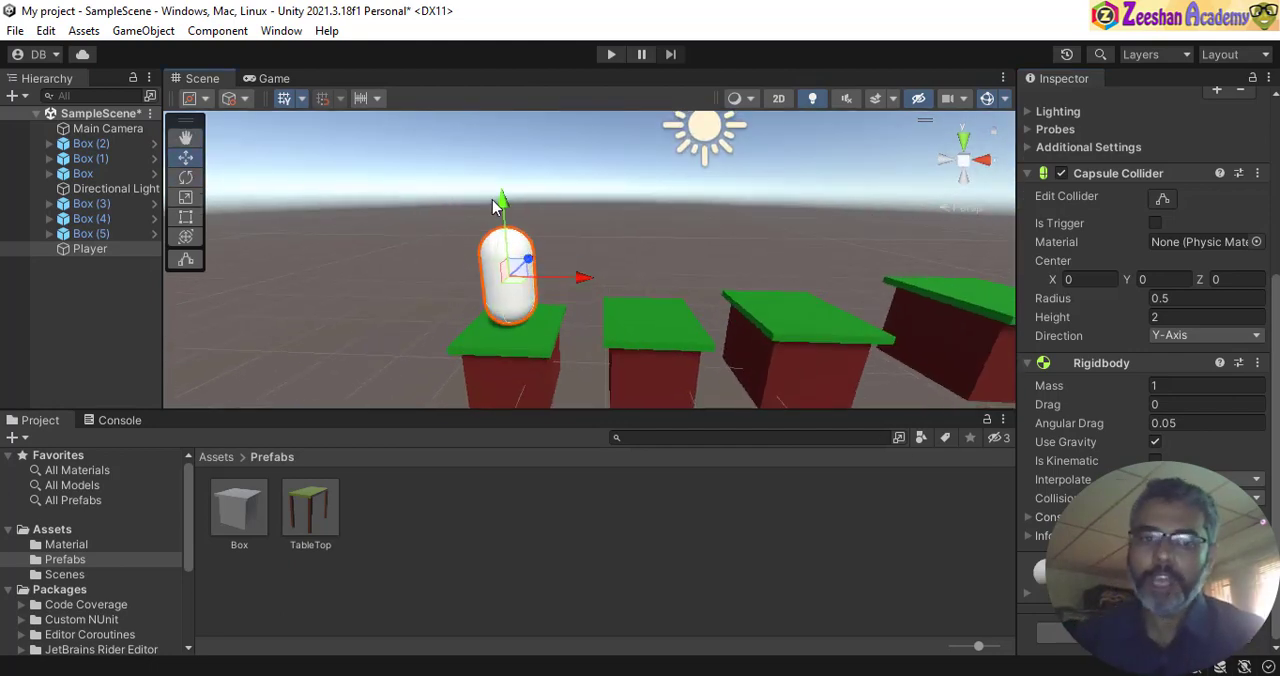
pyautogui.moveTo(507, 202); pyautogui.dragTo(529, 154)
pyautogui.click(611, 55)
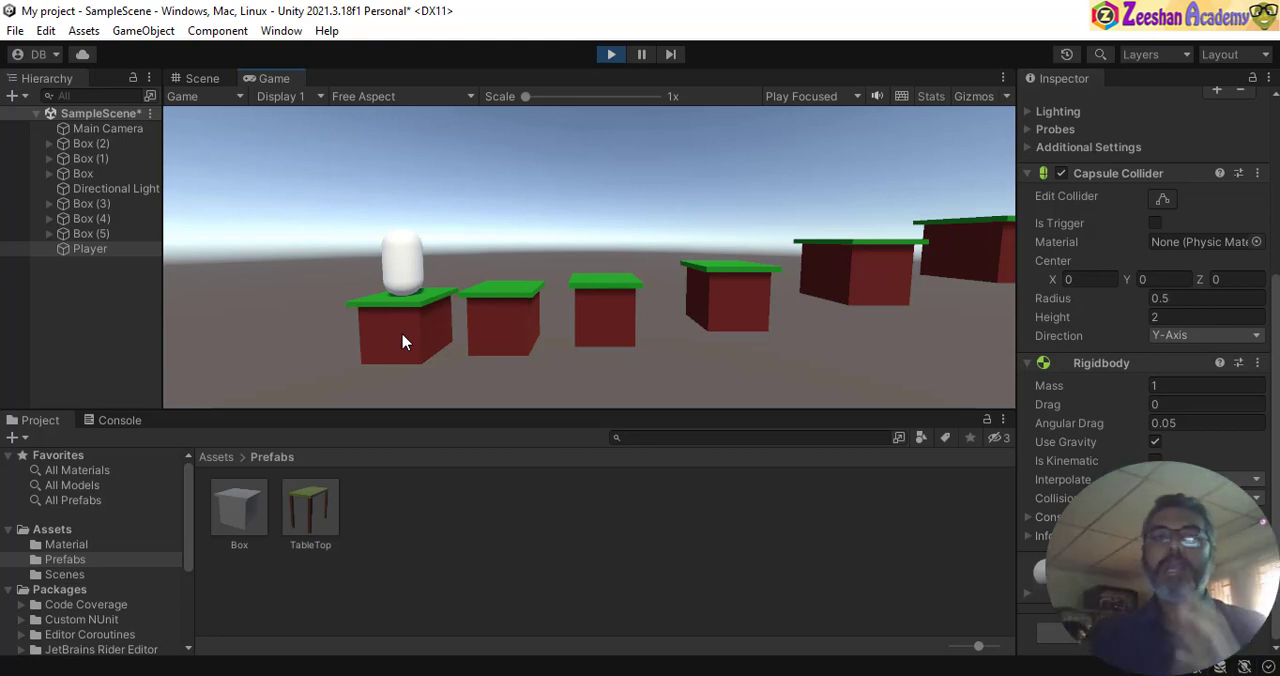
pyautogui.click(620, 54)
# - Inspect the first Box and its BoxTop, and lower the Player to about Y 1.37, just above the box
pyautogui.click(517, 338)
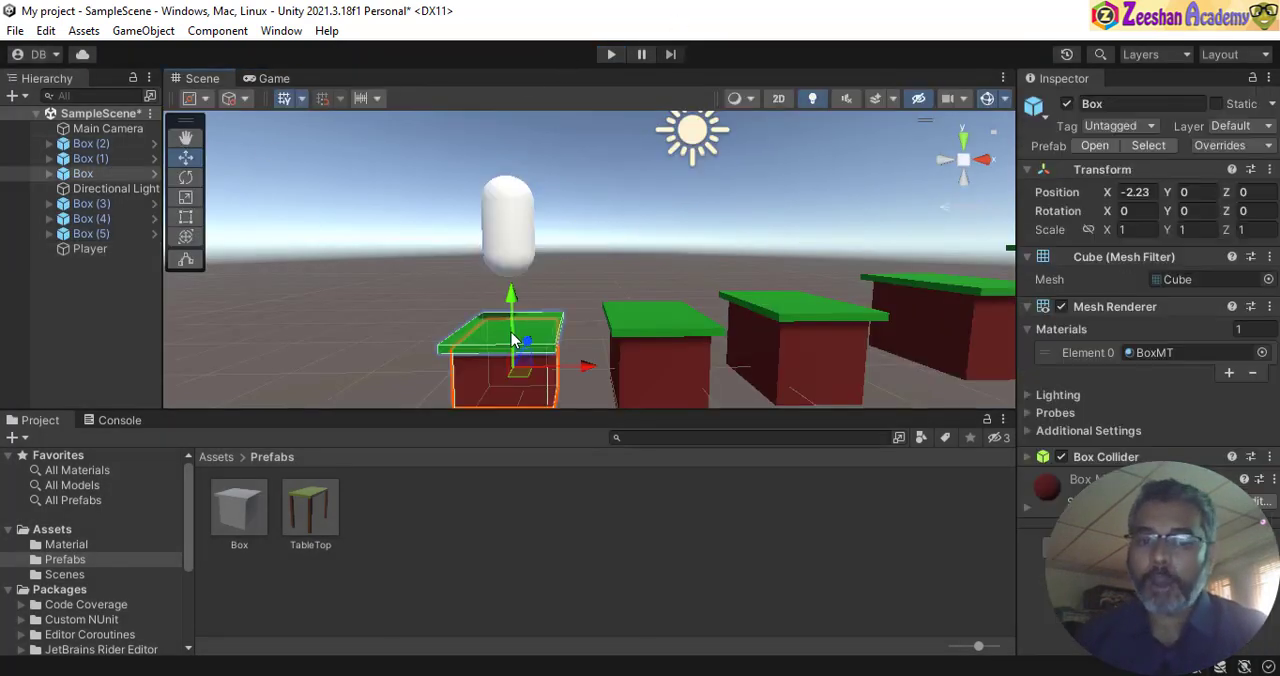
pyautogui.click(505, 336)
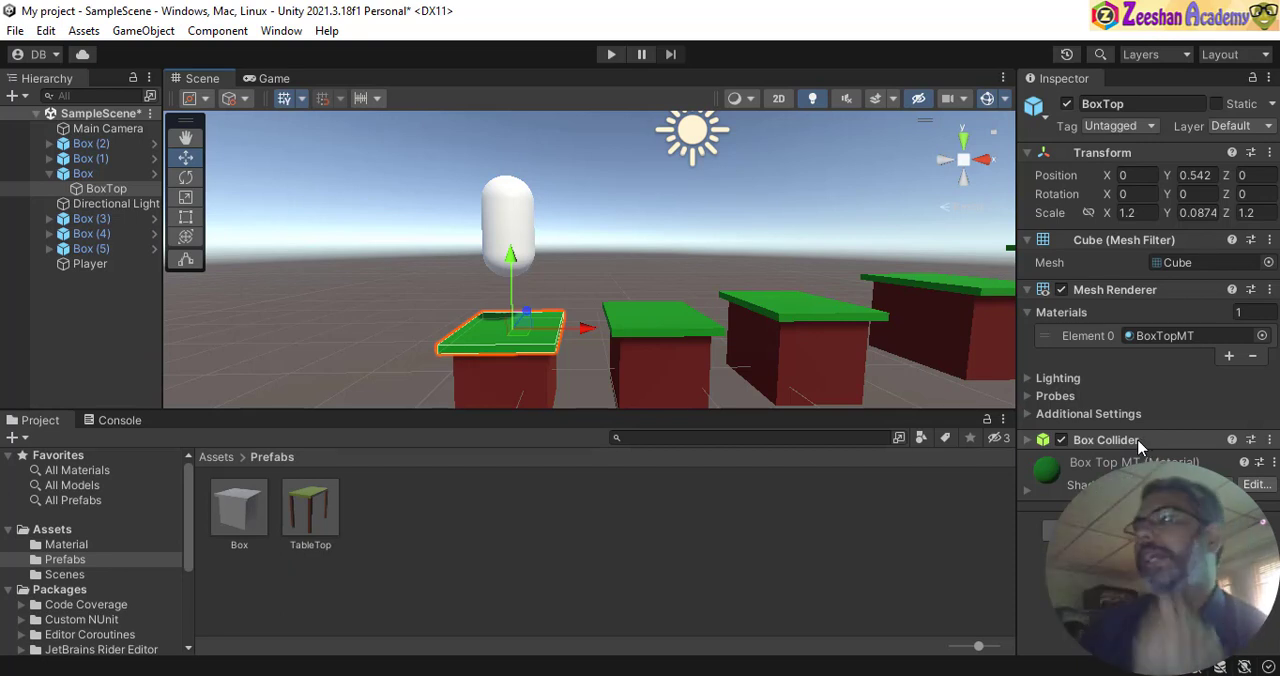
pyautogui.click(528, 236)
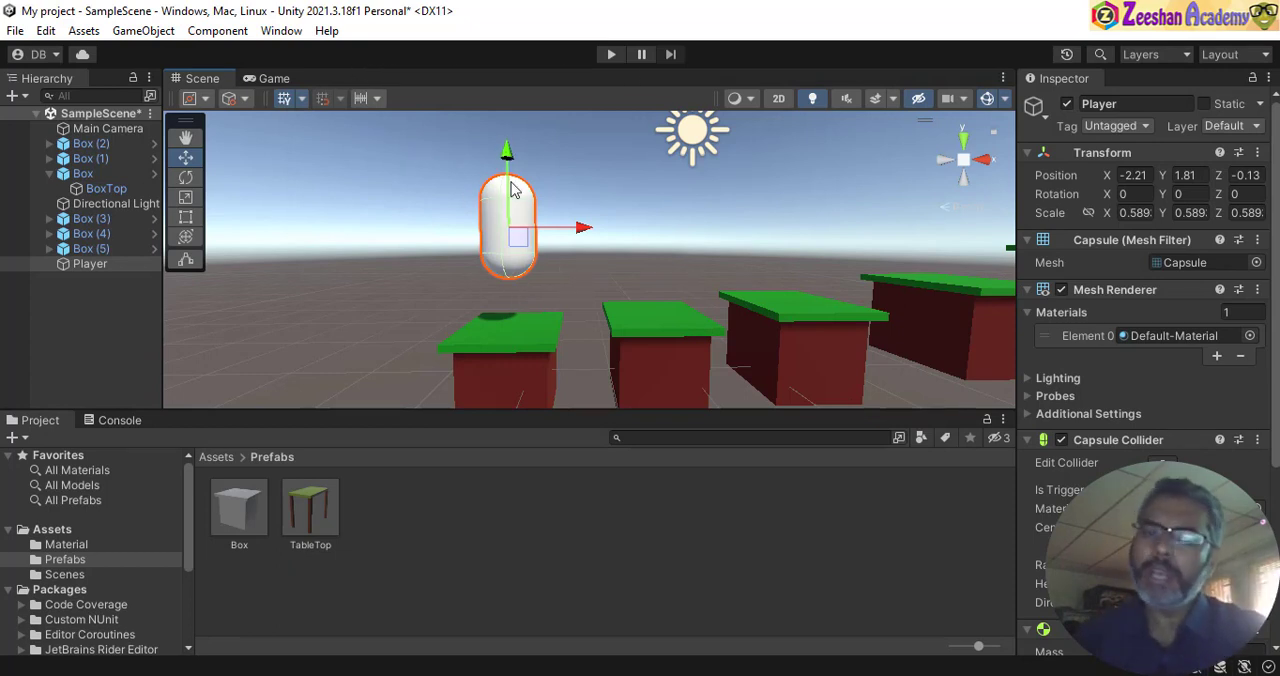
pyautogui.moveTo(505, 165); pyautogui.dragTo(535, 212)
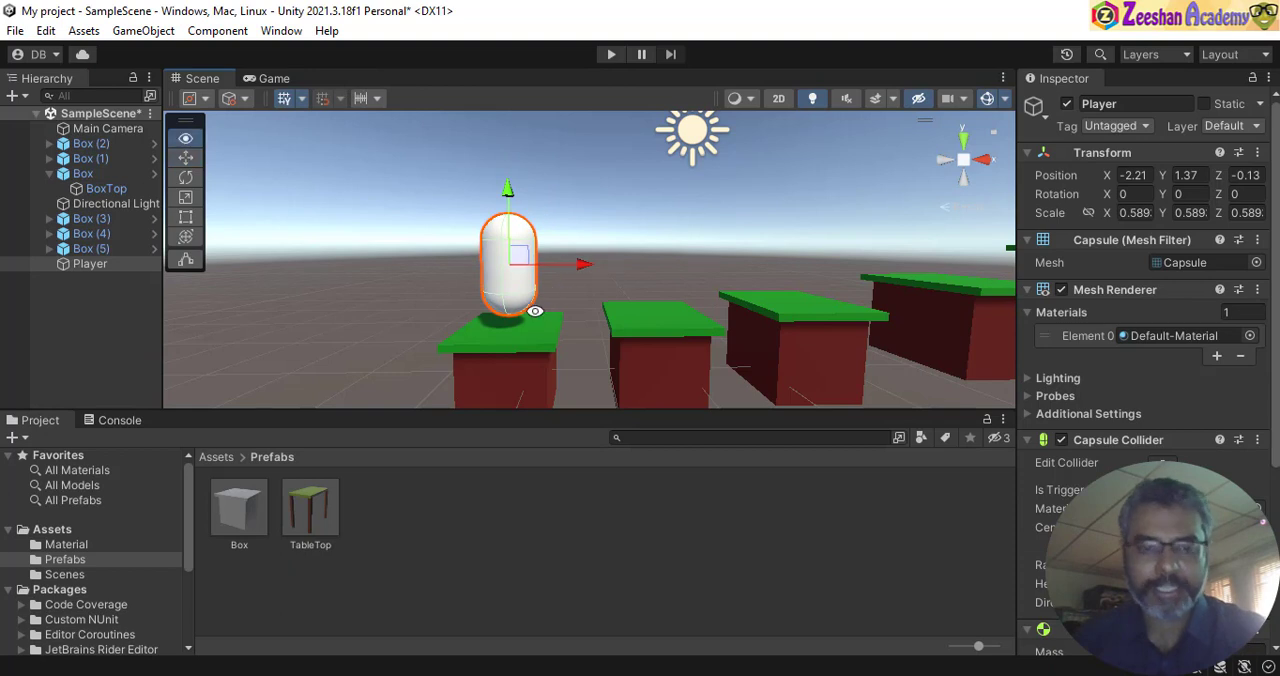
pyautogui.keyDown('alt'); pyautogui.moveTo(537, 316); pyautogui.dragTo(589, 300); pyautogui.keyUp('alt')
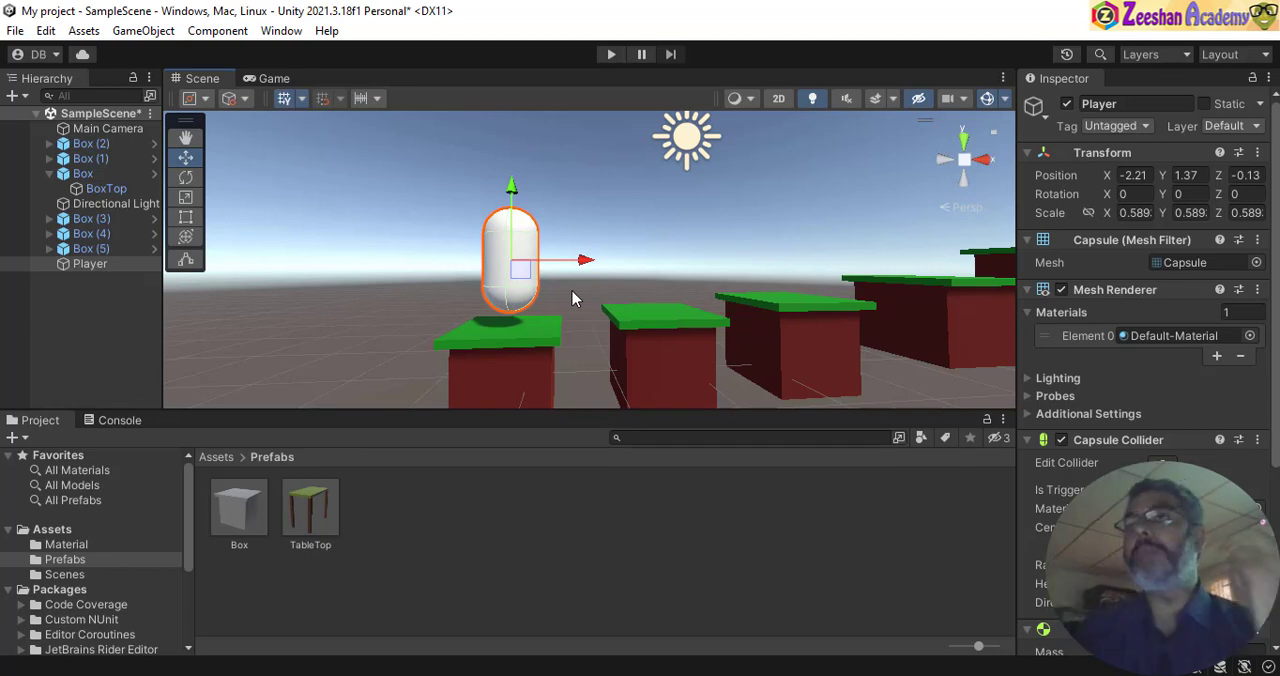
# - Create a new folder named Scripts inside the project's Assets folder
pyautogui.click(54, 532)
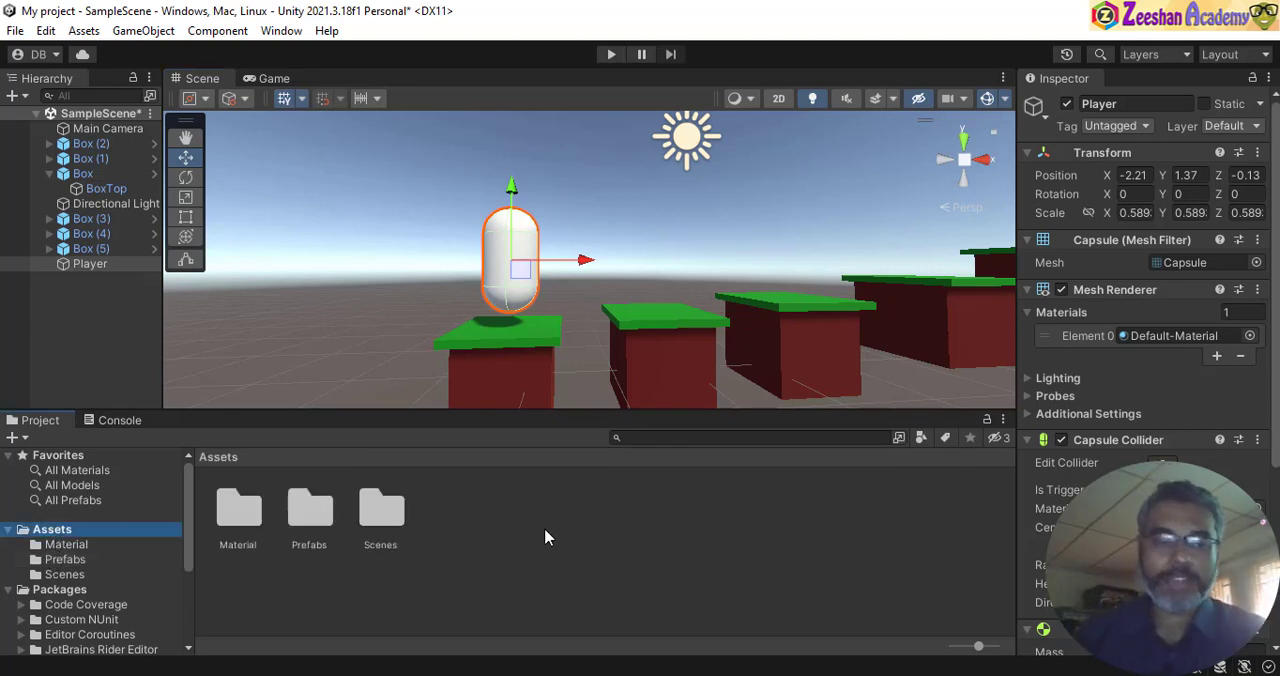
pyautogui.rightClick(473, 528)
pyautogui.moveTo(645, 17)
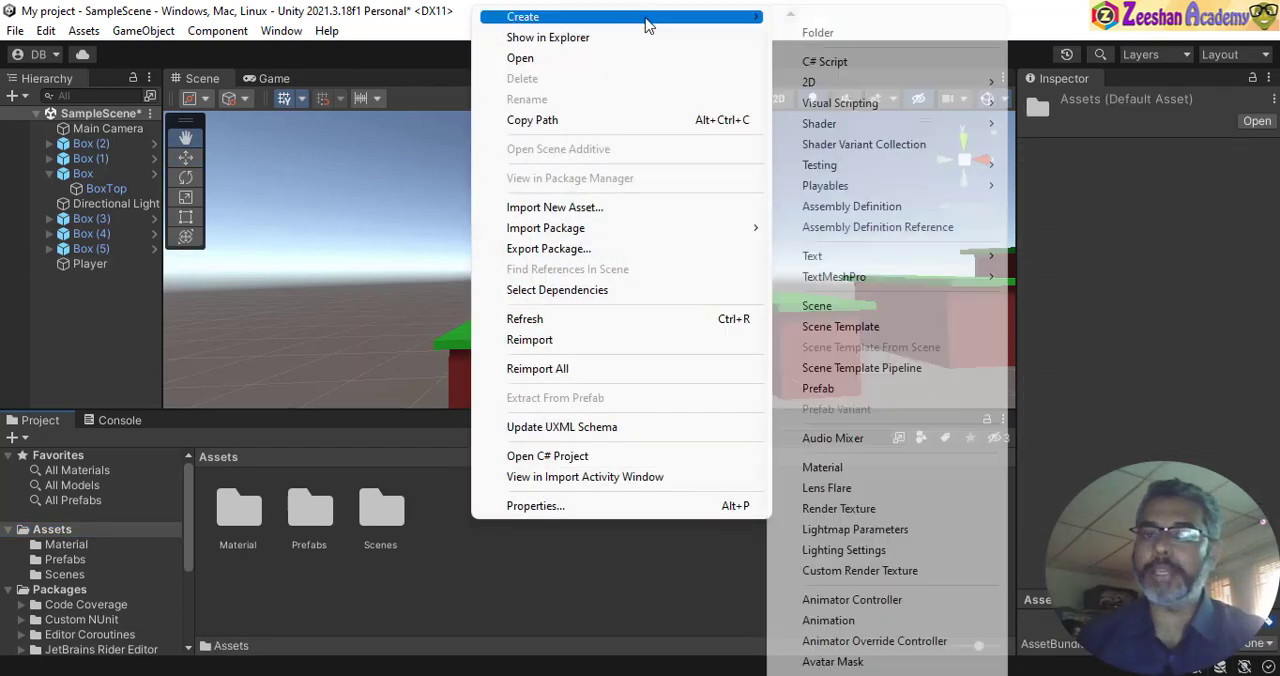
pyautogui.click(870, 35)
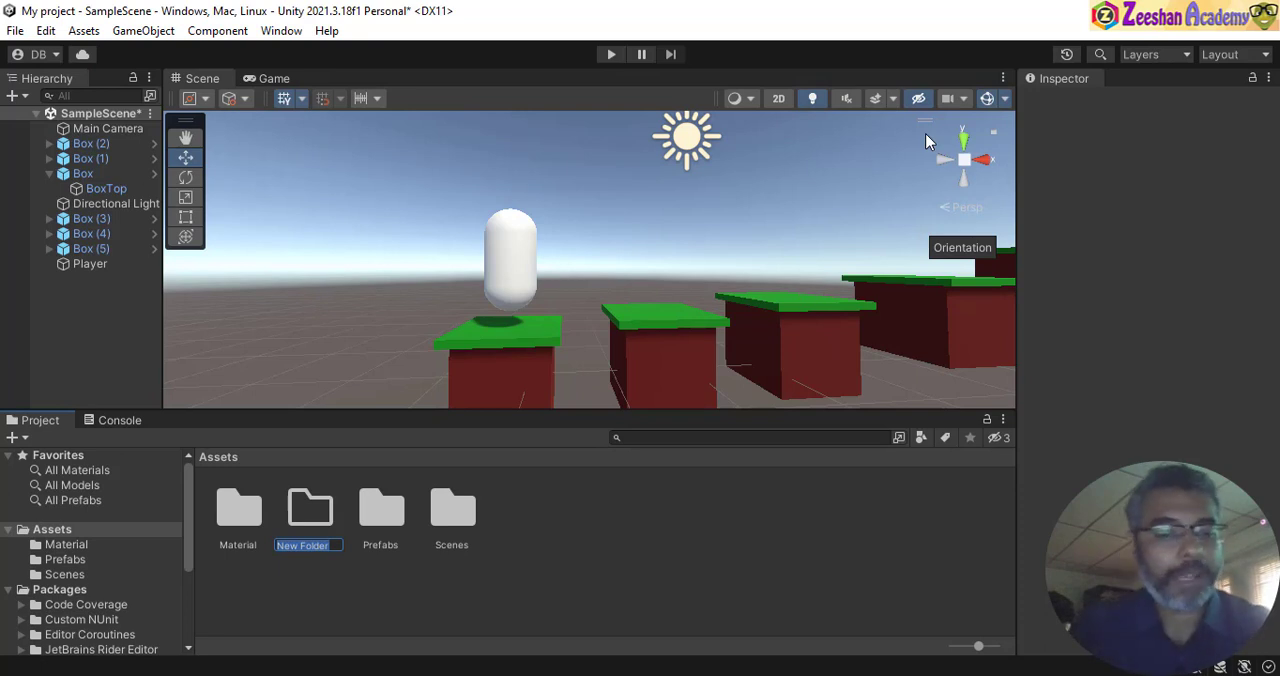
pyautogui.write('Sc')
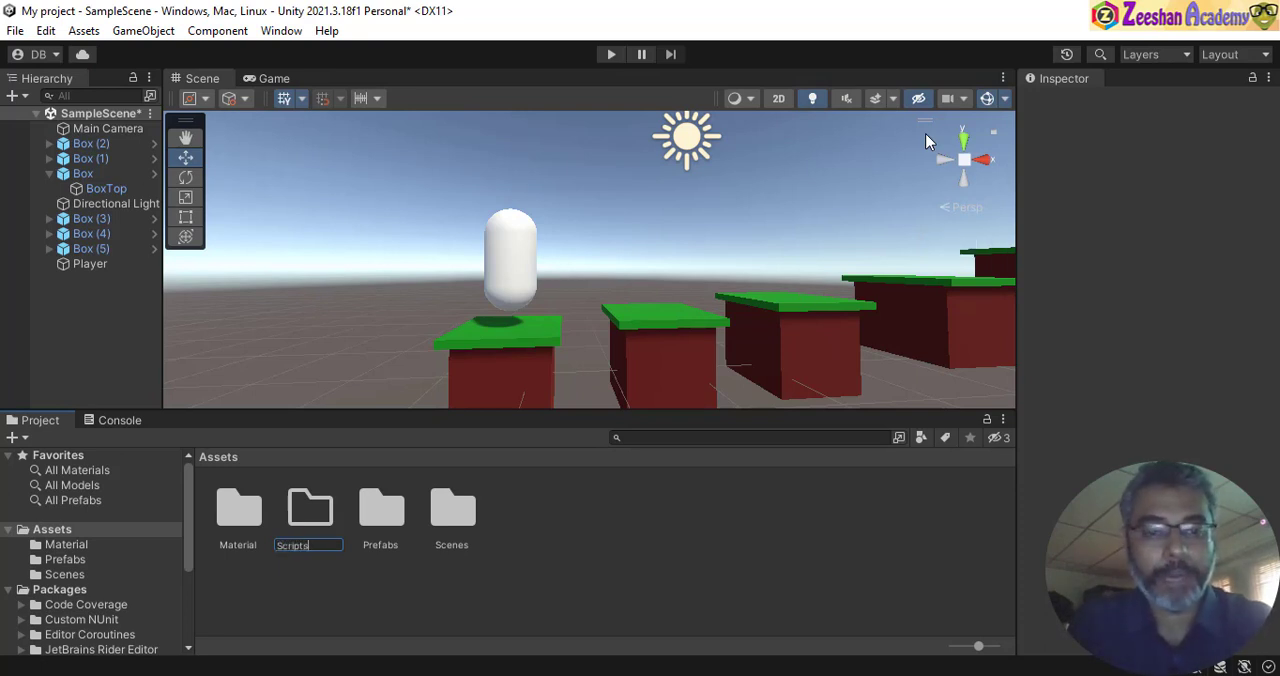
pyautogui.write('ripts')
pyautogui.press('Return')
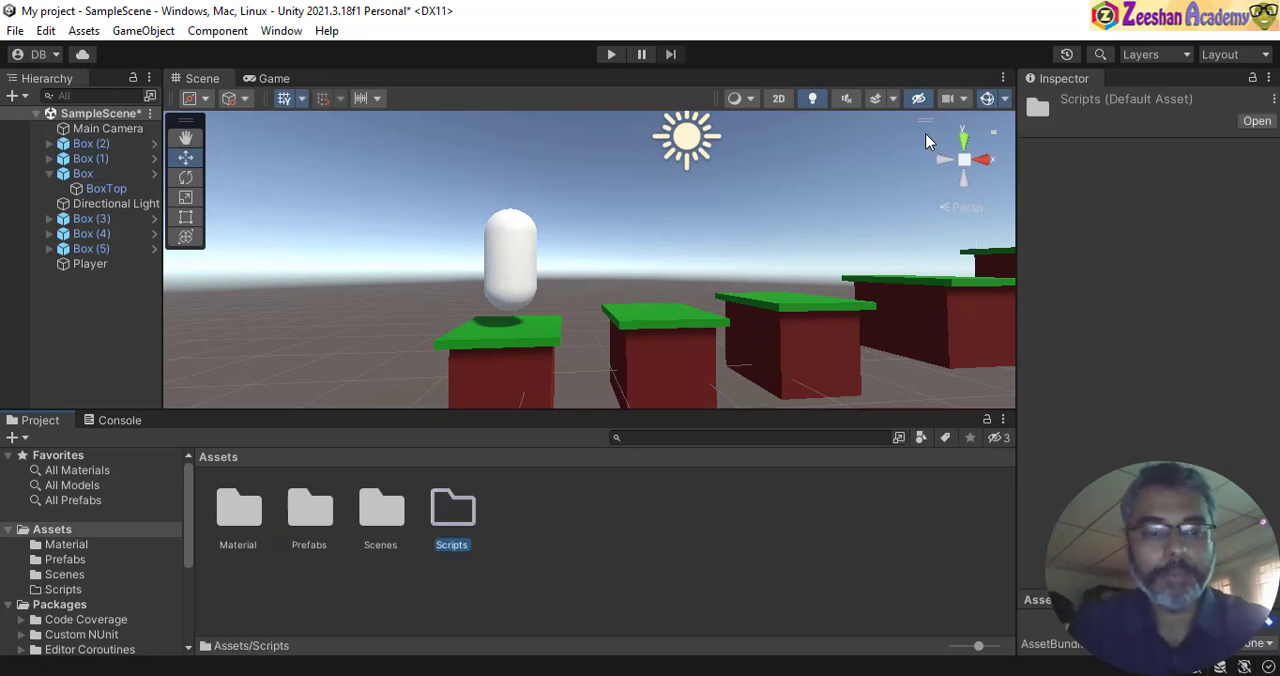
# - Create a C# script named Player inside the Scripts folder
pyautogui.doubleClick(444, 526)
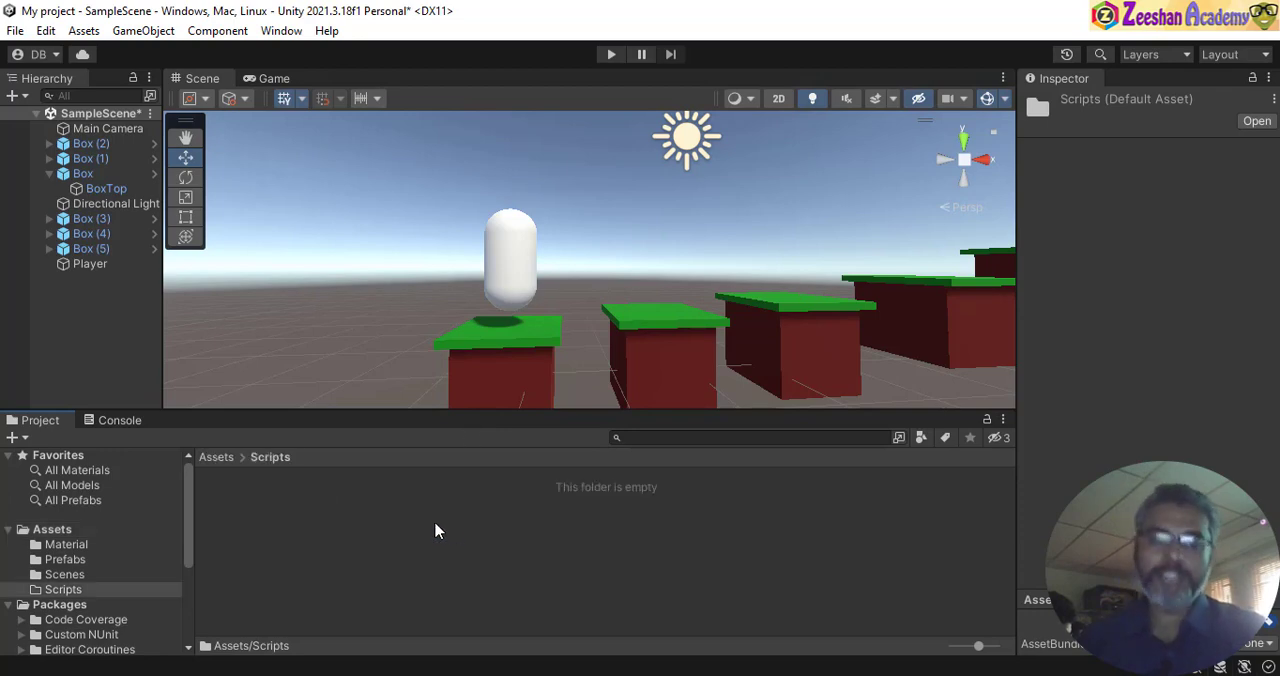
pyautogui.rightClick(346, 526)
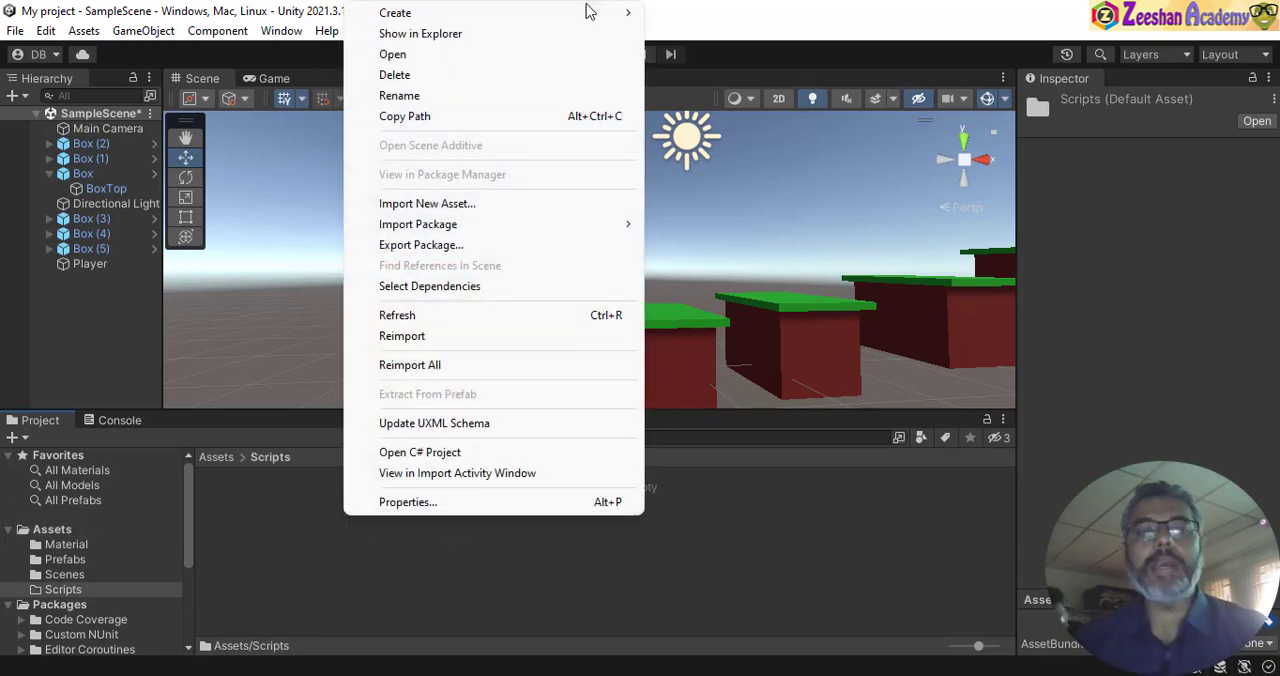
pyautogui.moveTo(588, 14)
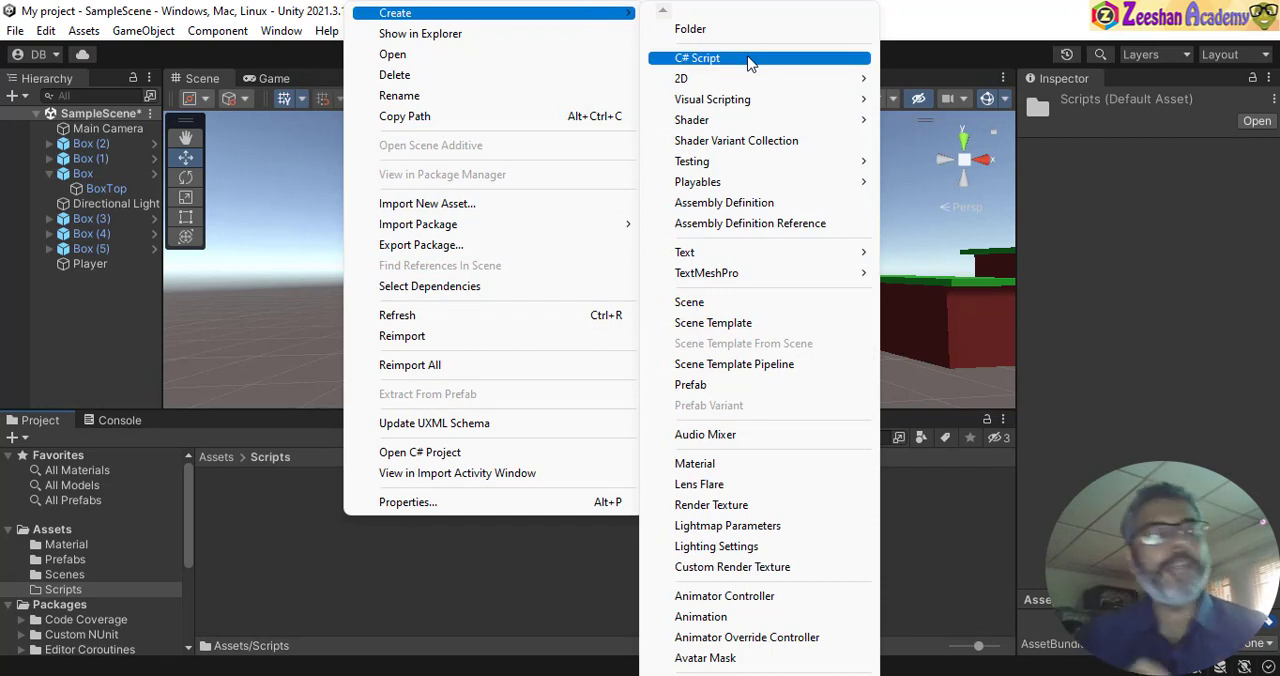
pyautogui.click(750, 58)
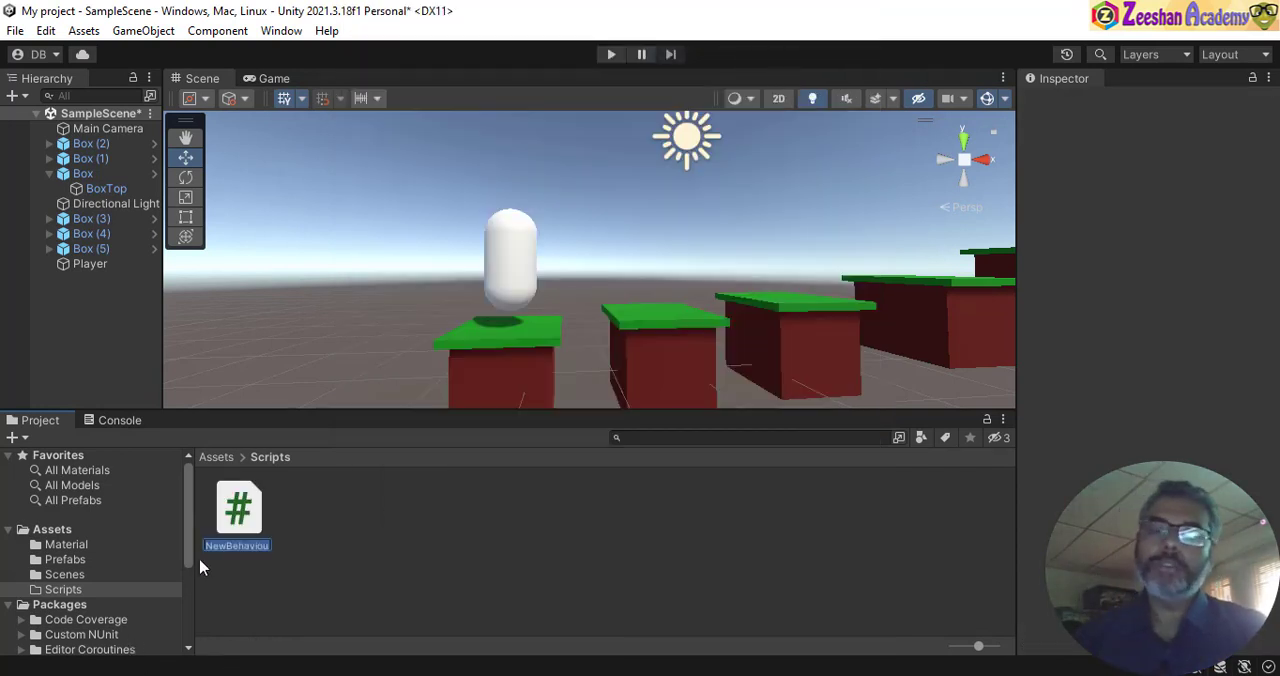
pyautogui.write('Player')
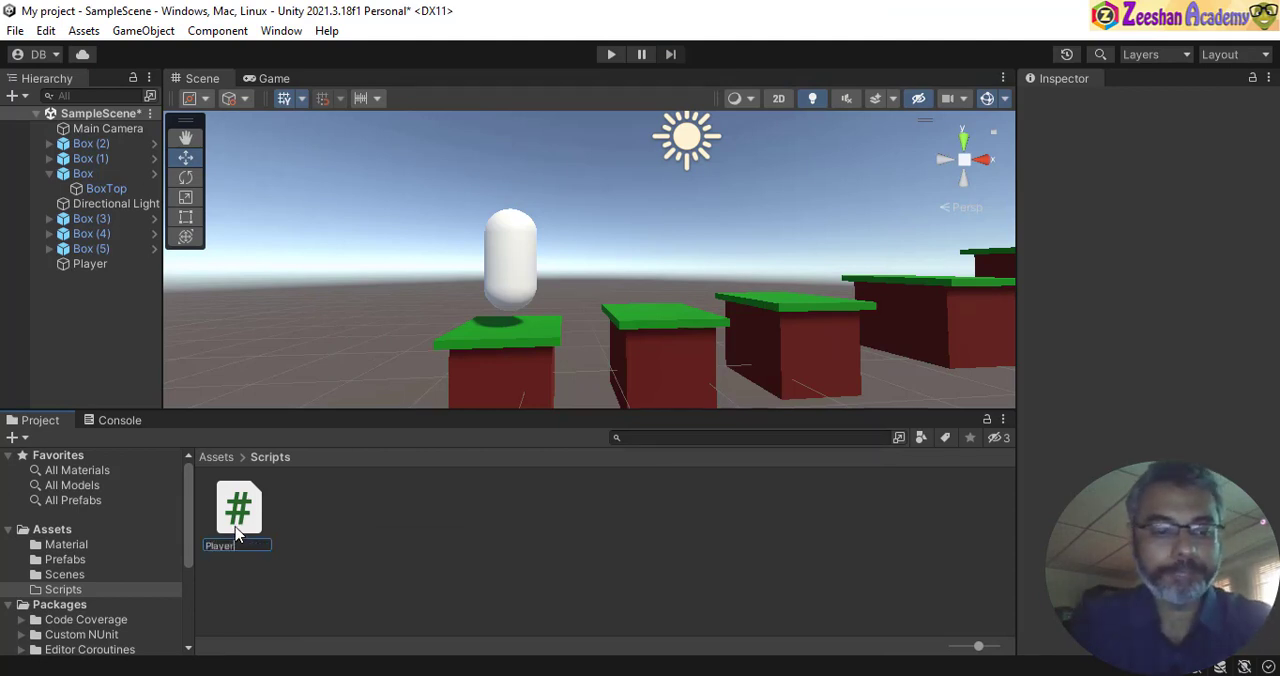
pyautogui.press('Return')
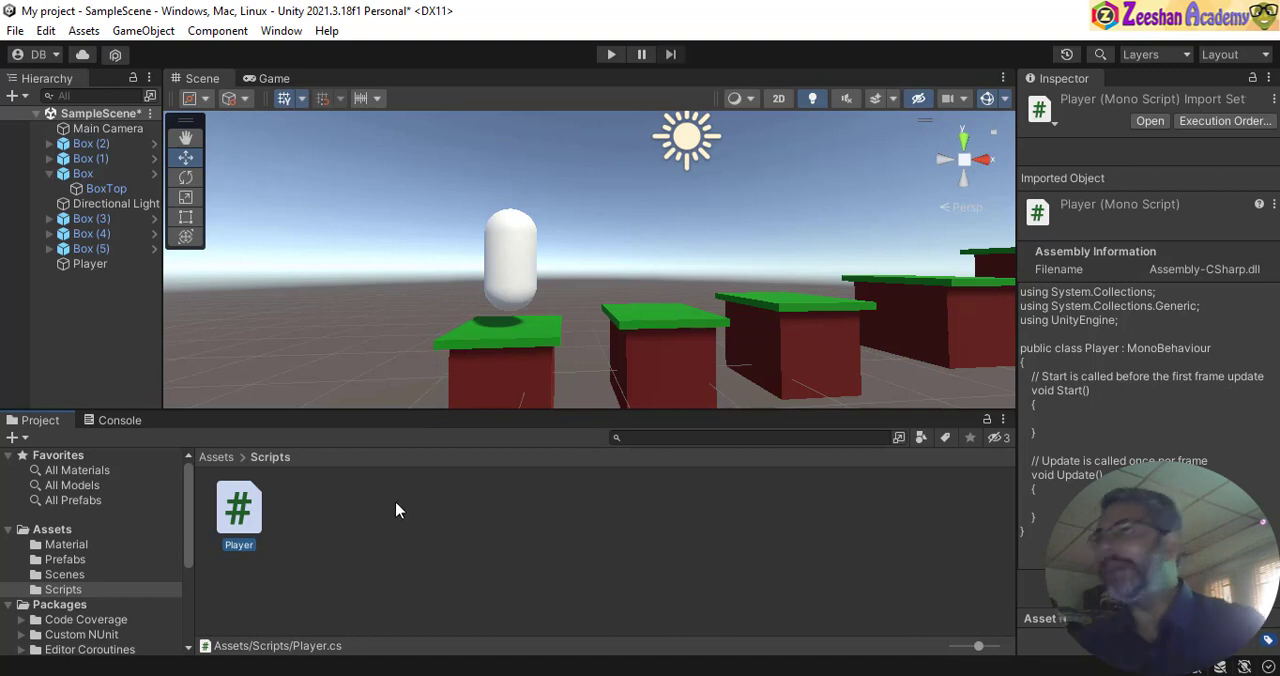
# - Attach the Player script to the Player capsule and check that it is listed among the capsule's components
pyautogui.moveTo(242, 515); pyautogui.dragTo(516, 258)
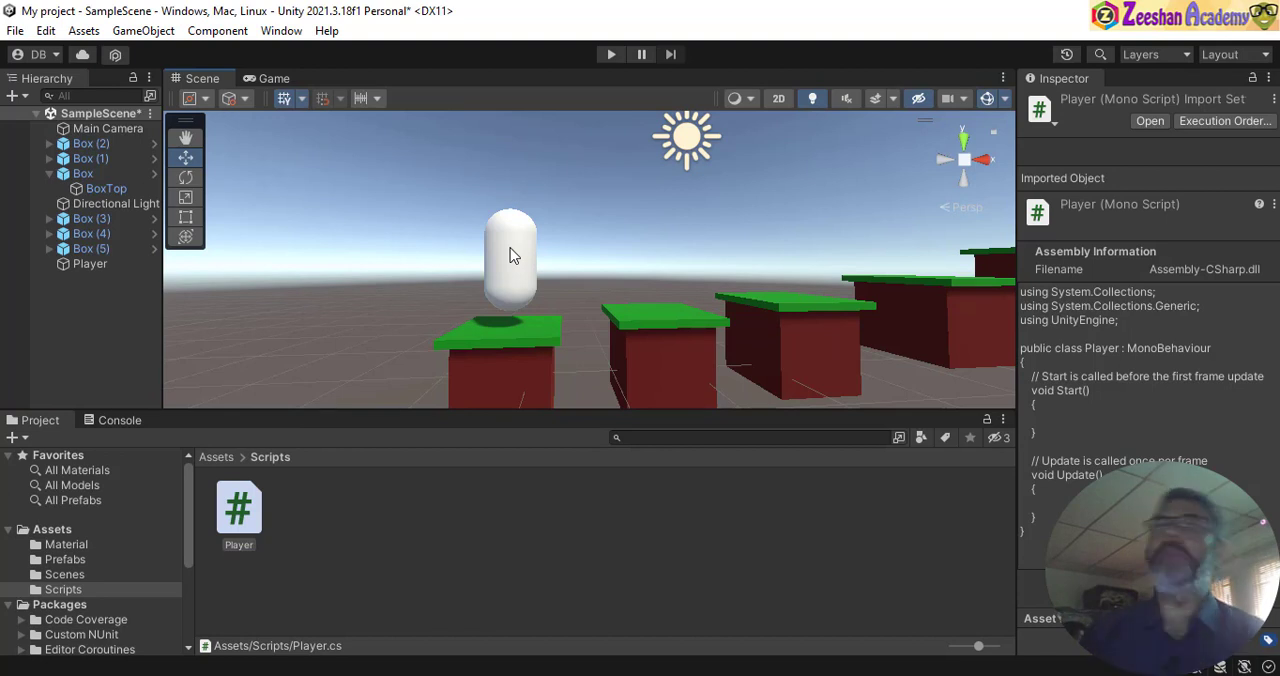
pyautogui.click(510, 256)
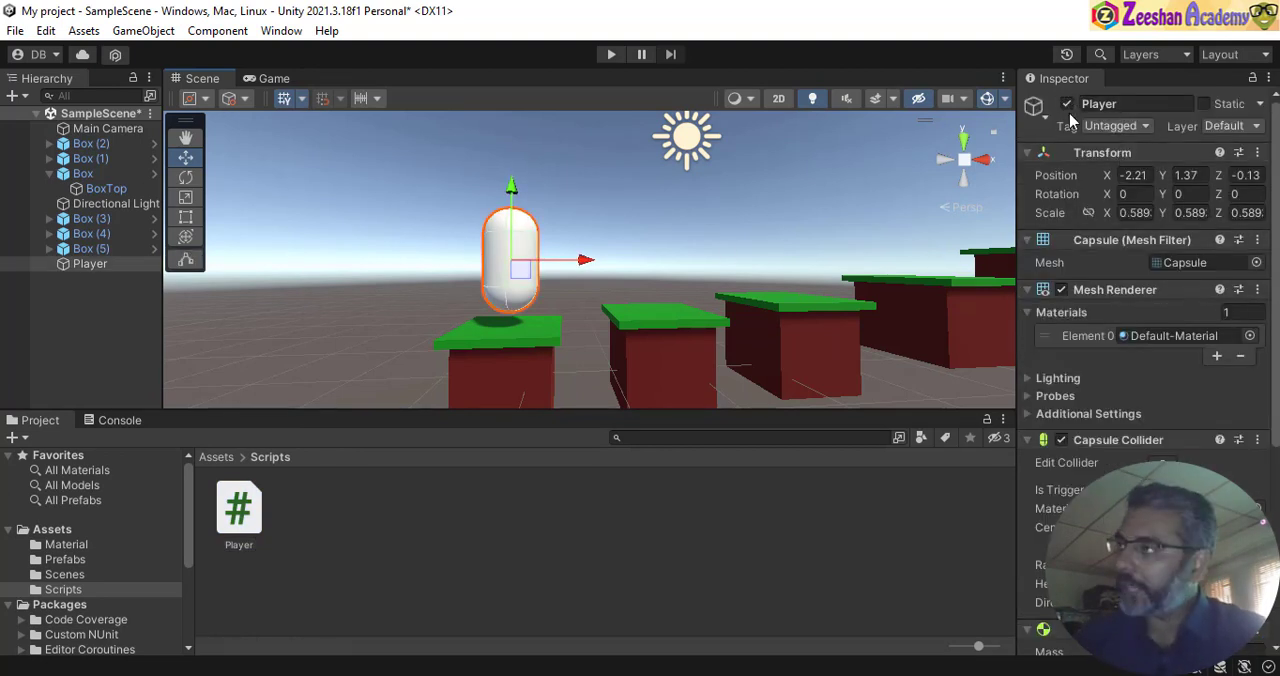
pyautogui.scroll(-3, 1143, 325)
pyautogui.scroll(-2, 1143, 325)
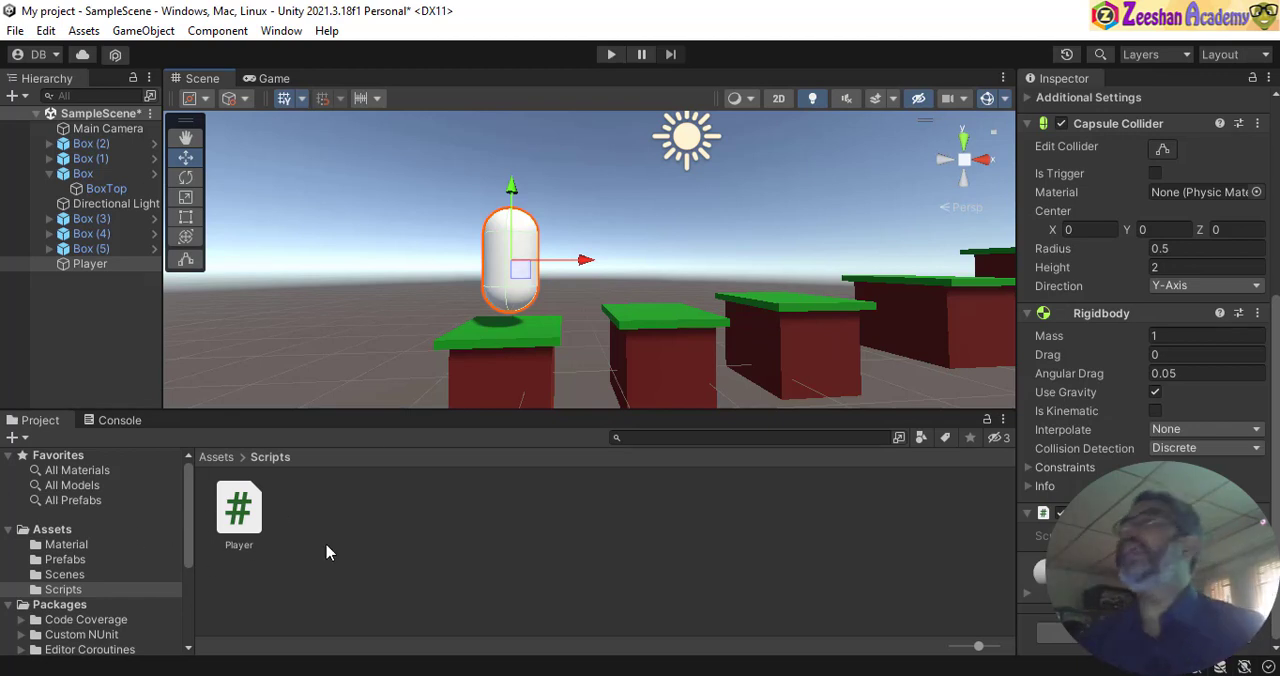
# - Open the Player script for editing in Visual Studio Code, dismissing the Unity Hub window
pyautogui.click(247, 513)
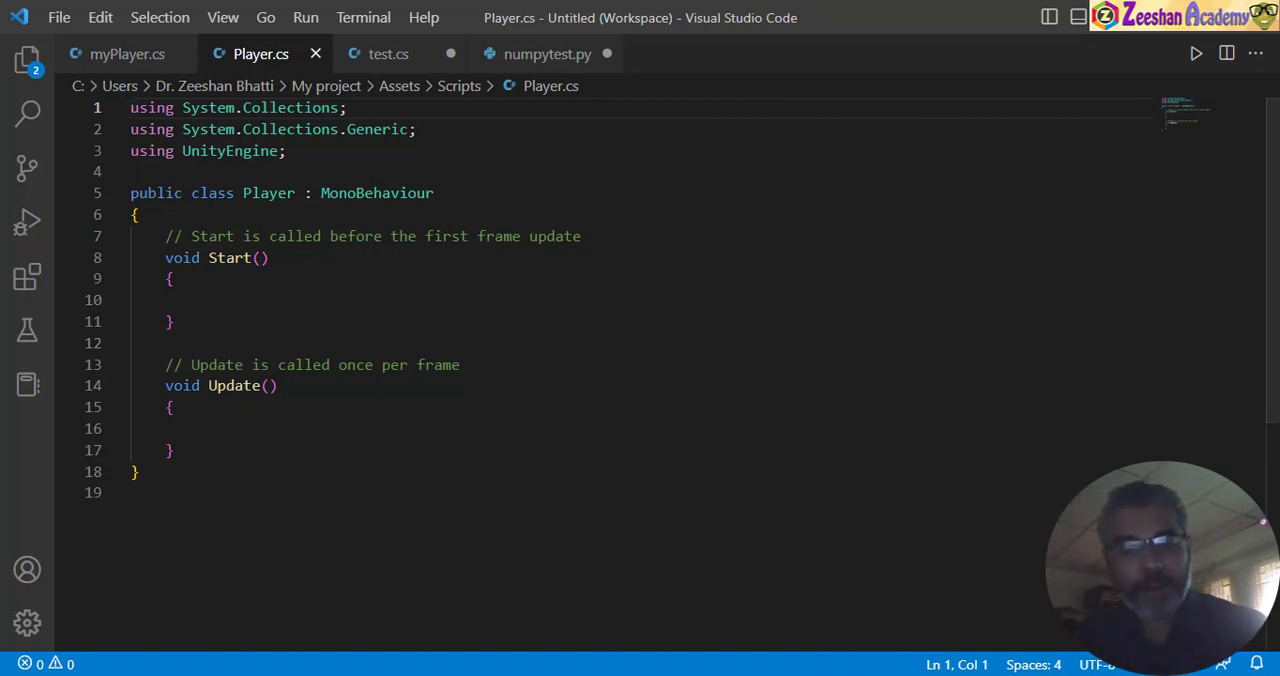
pyautogui.click(700, 614)
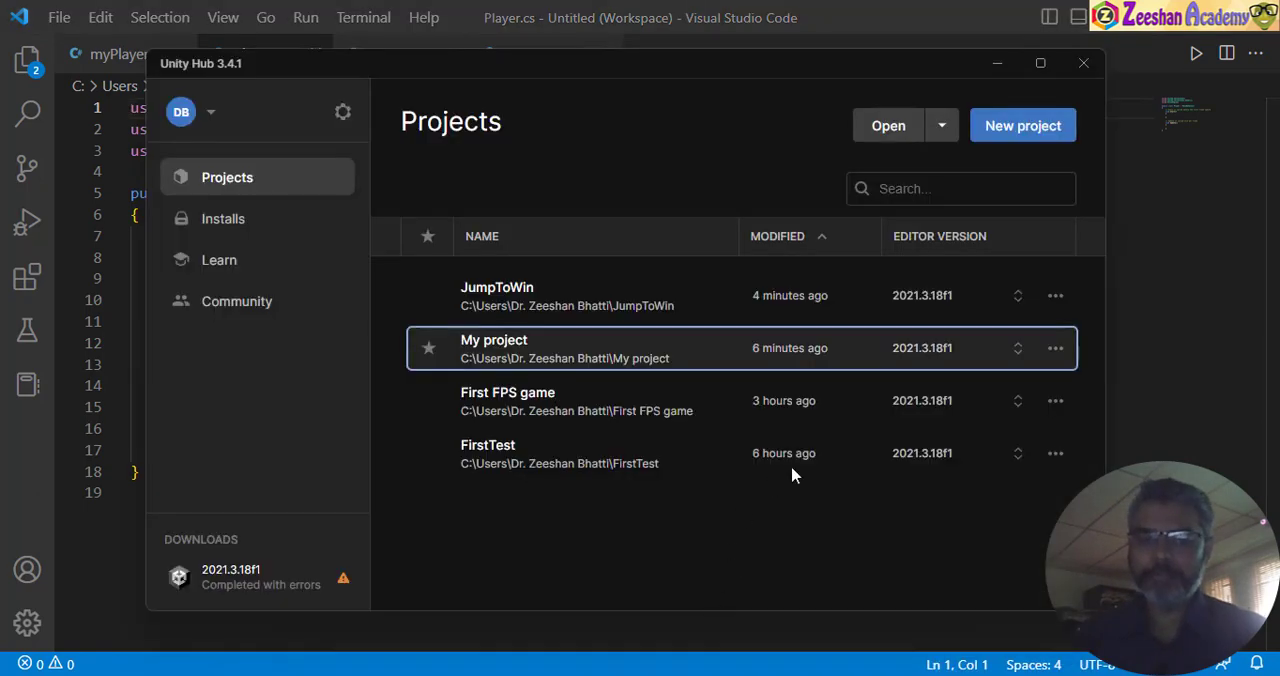
pyautogui.click(1222, 233)
pyautogui.scroll(2, 557, 273)
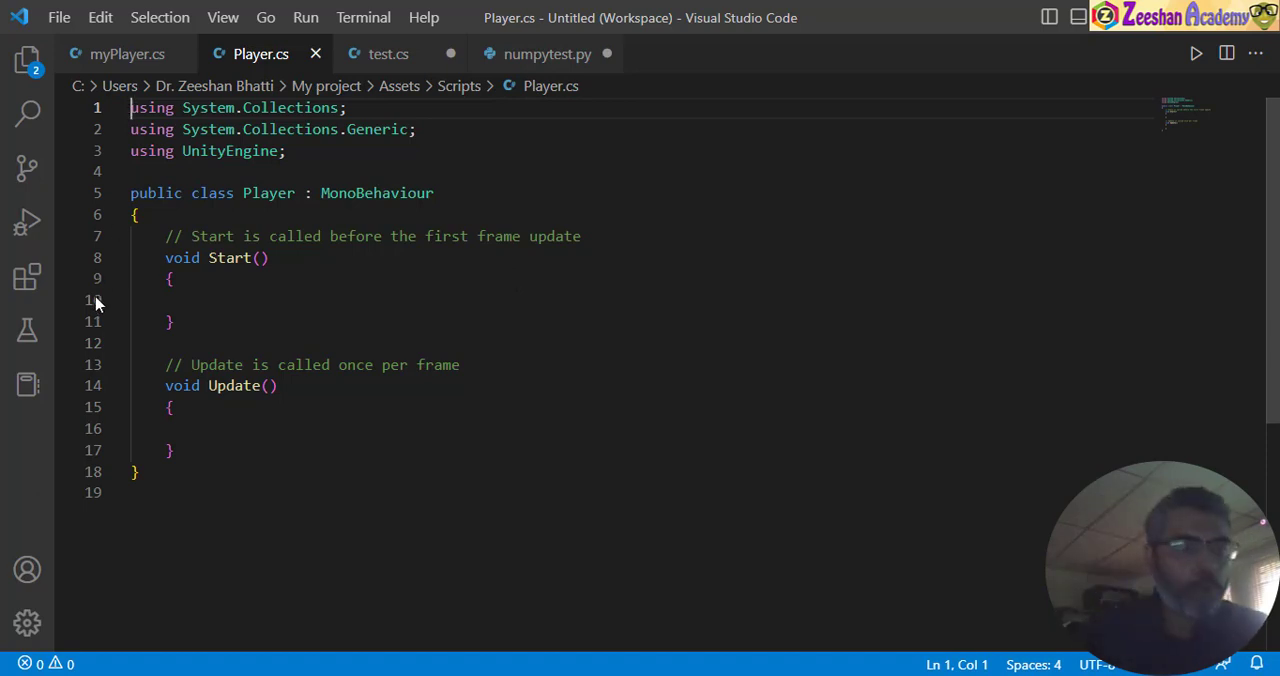
# - Install the C# extension by Microsoft from the recommended extensions
pyautogui.click(27, 277)
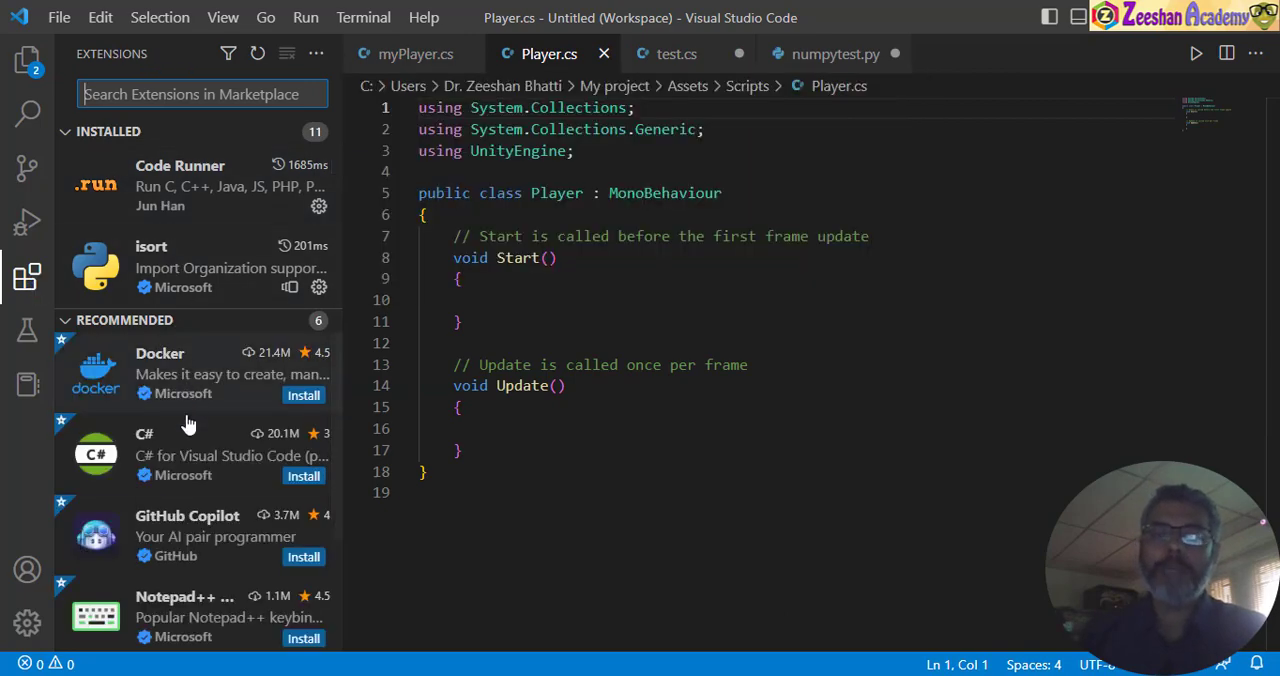
pyautogui.click(188, 425)
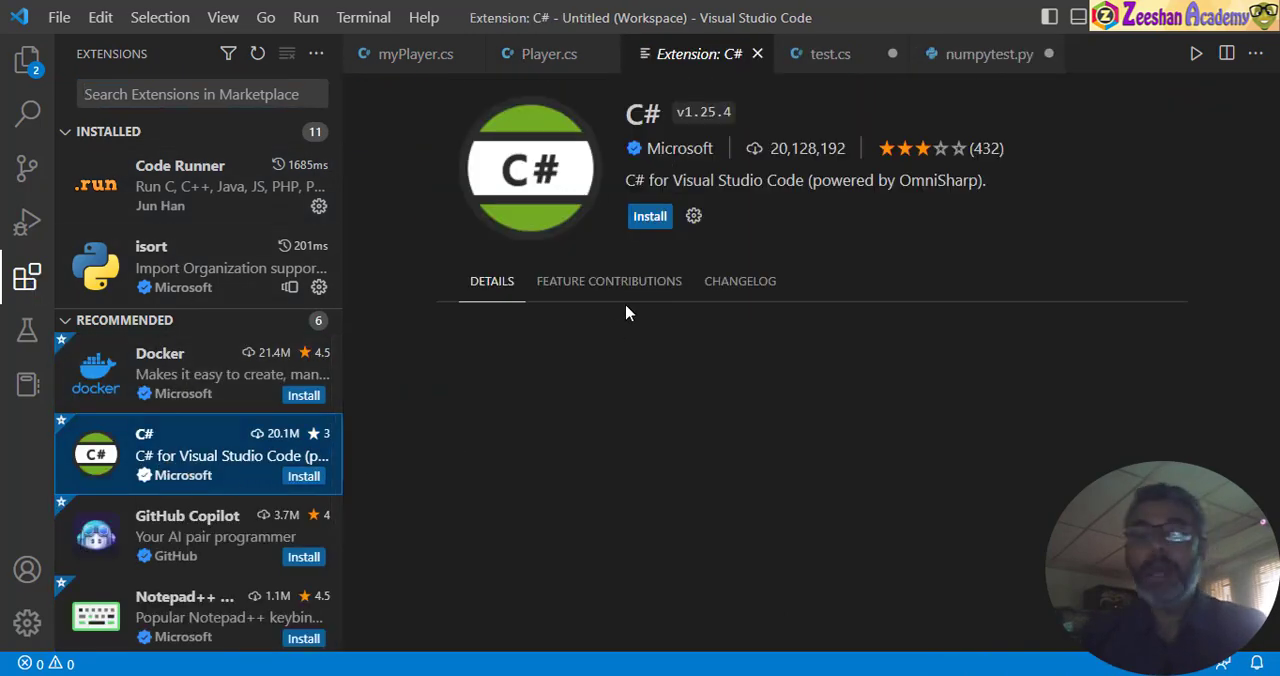
pyautogui.click(631, 219)
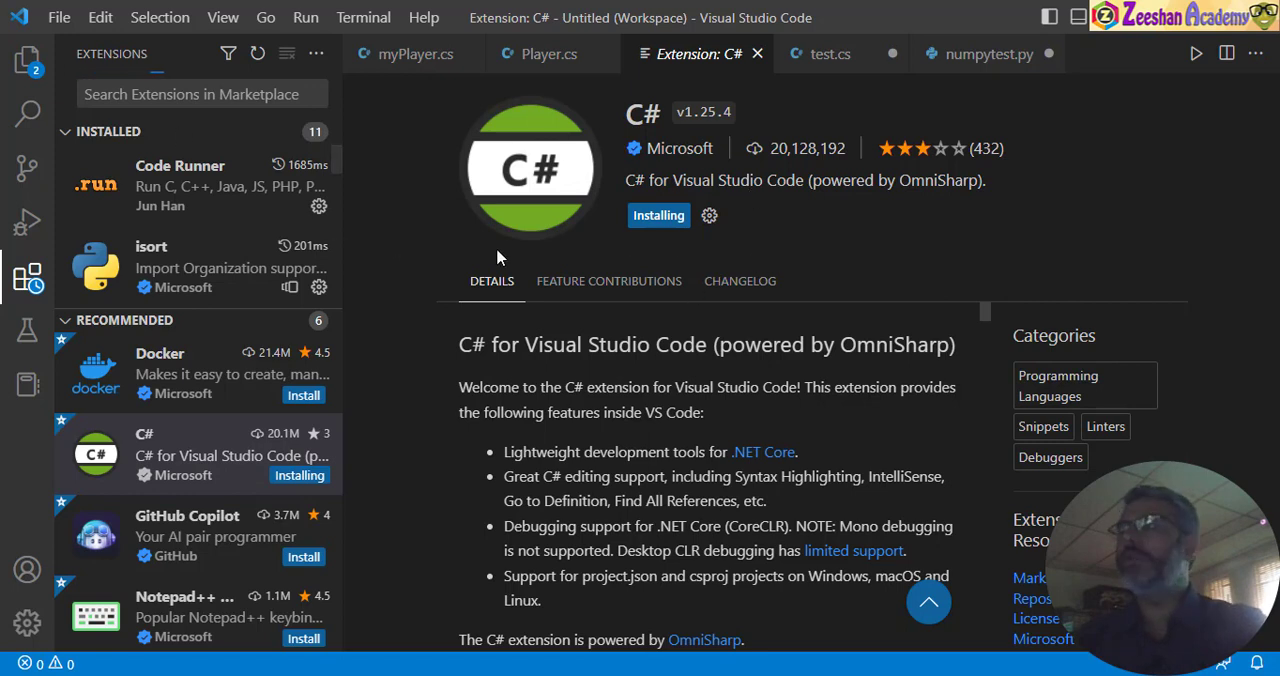
# - Search the extension marketplace for unity, view the Unity Code Snippets details, and return to Player.cs with the extension page closed
pyautogui.click(145, 92)
pyautogui.write('unity')
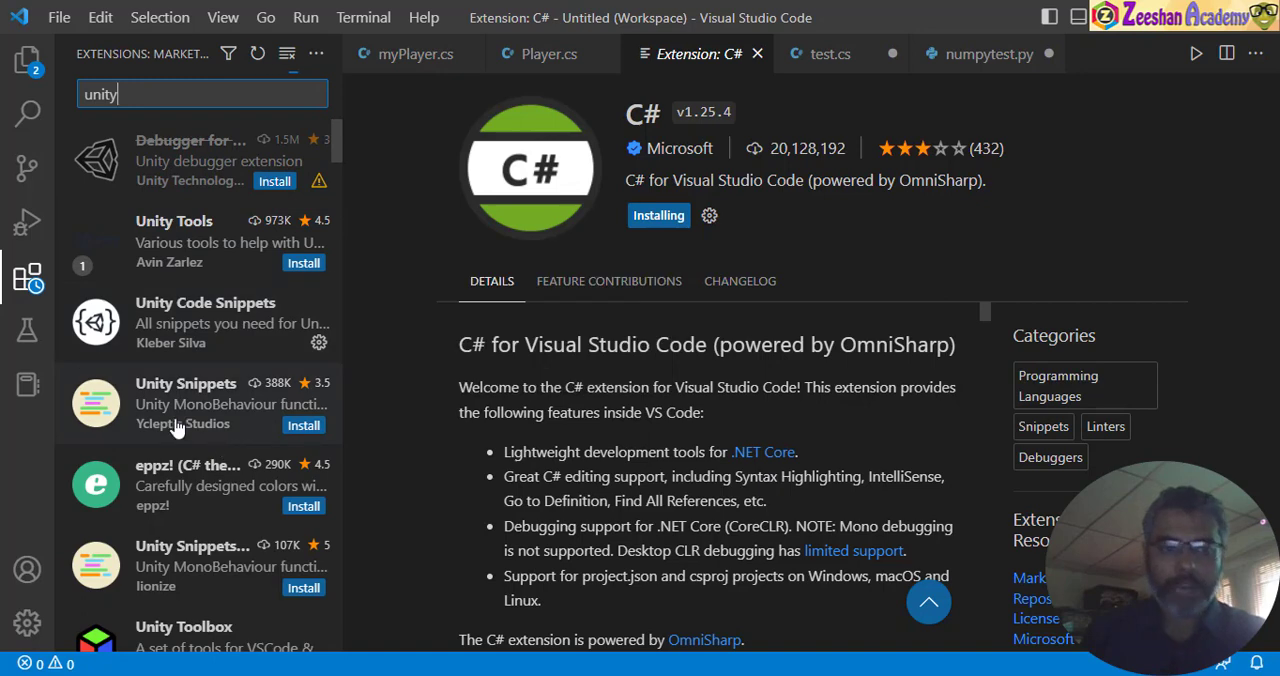
pyautogui.scroll(-3, 180, 430)
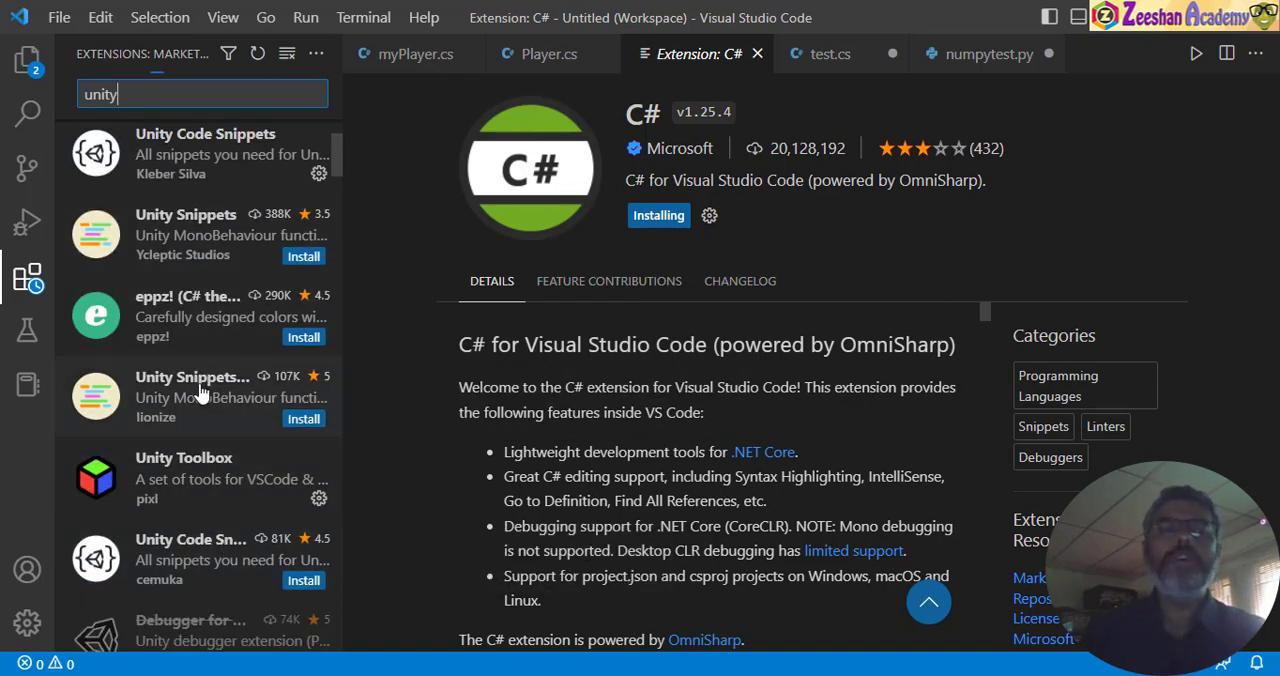
pyautogui.scroll(3, 205, 345)
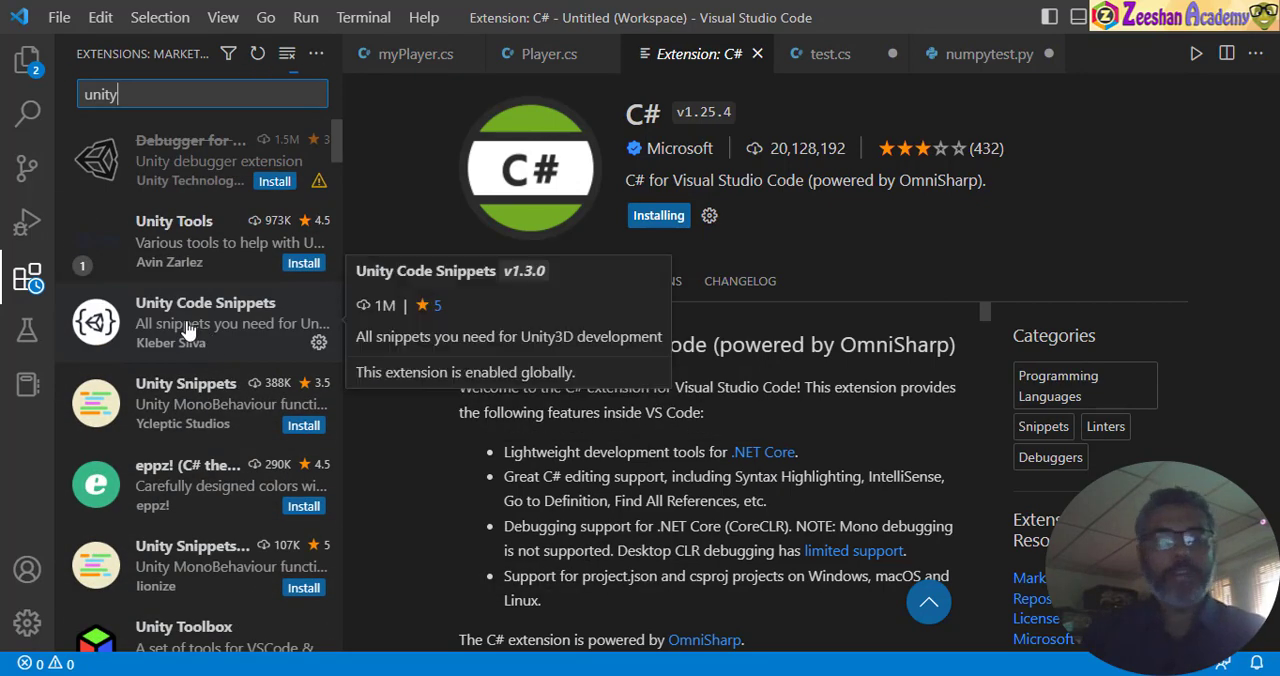
pyautogui.click(205, 320)
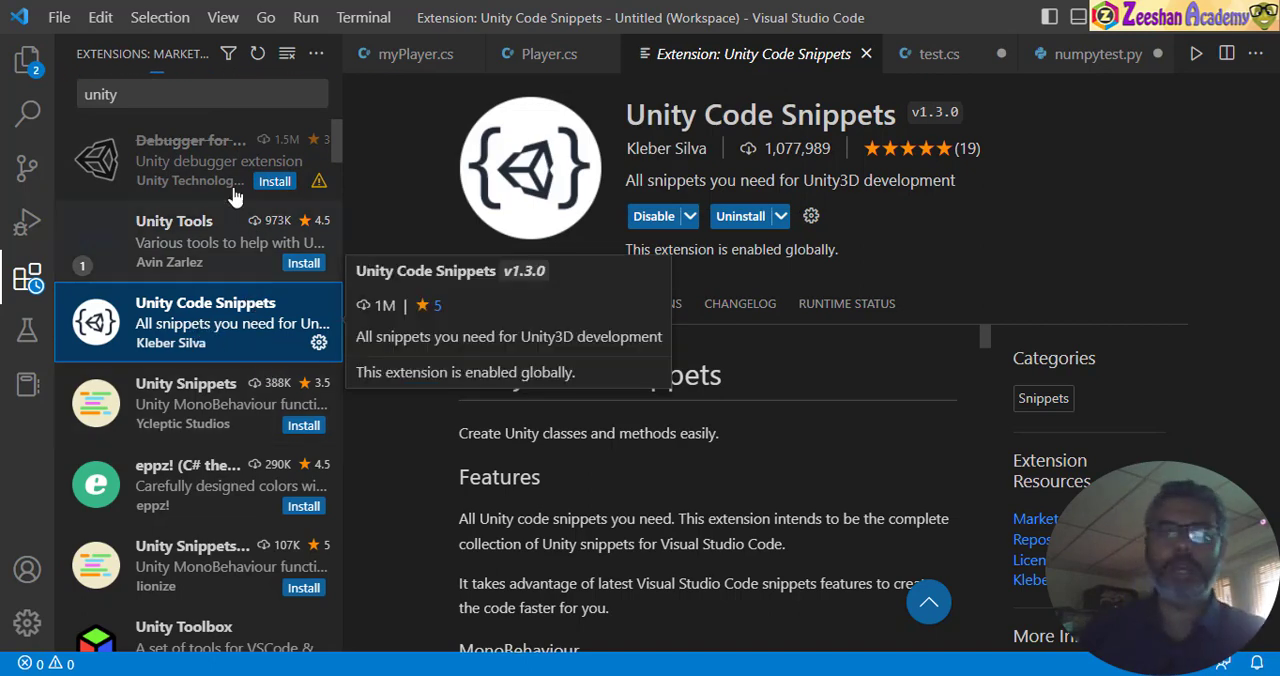
pyautogui.click(566, 60)
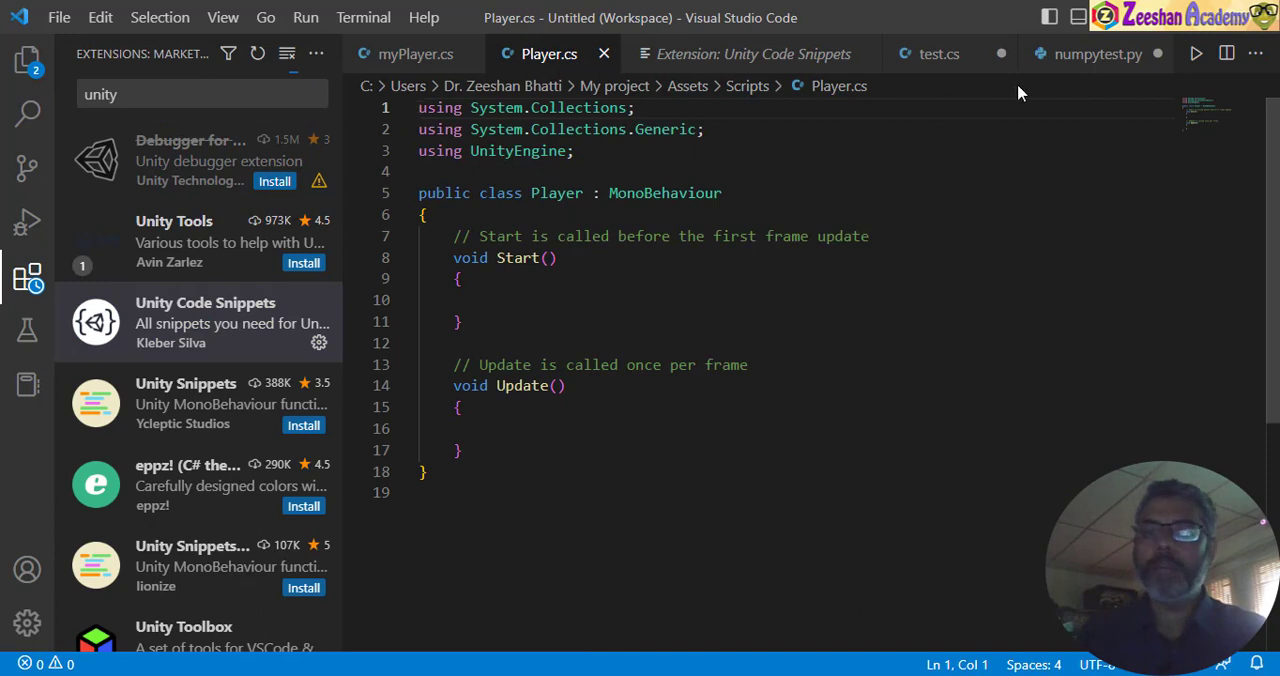
pyautogui.click(865, 54)
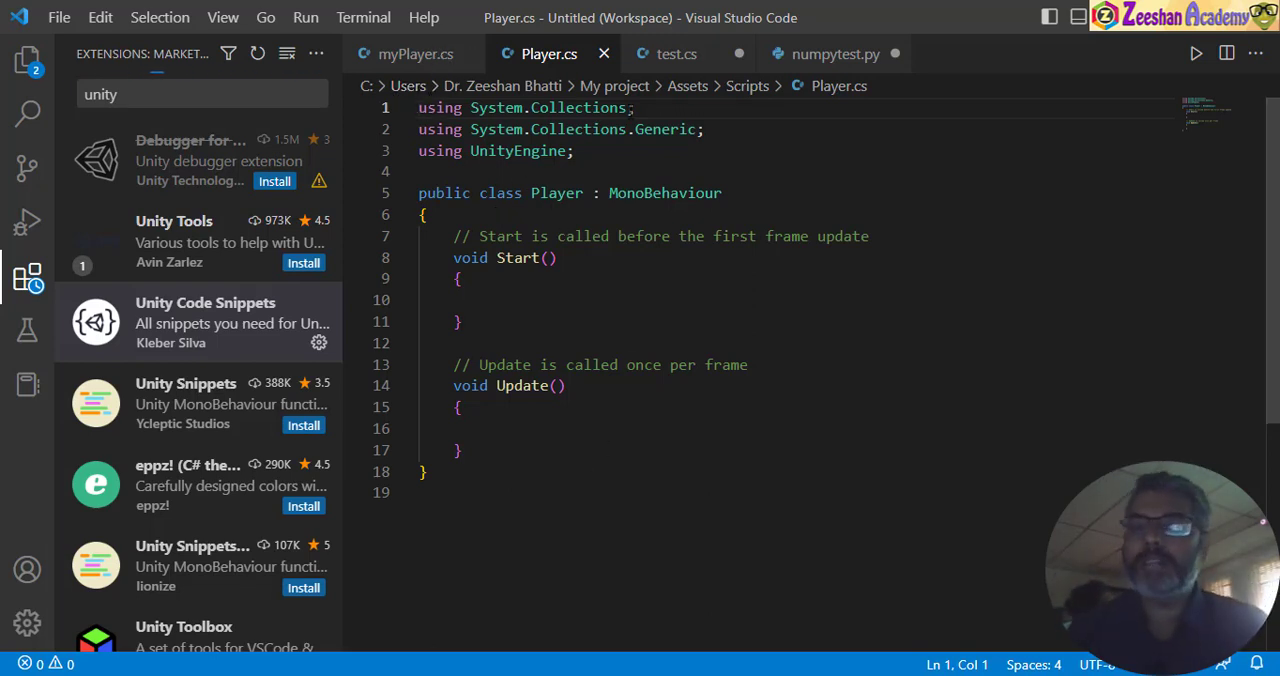
# - Examine the using directives and the Player class declaration with its MonoBehaviour inheritance in Player.cs
pyautogui.moveTo(722, 130); pyautogui.dragTo(420, 107)
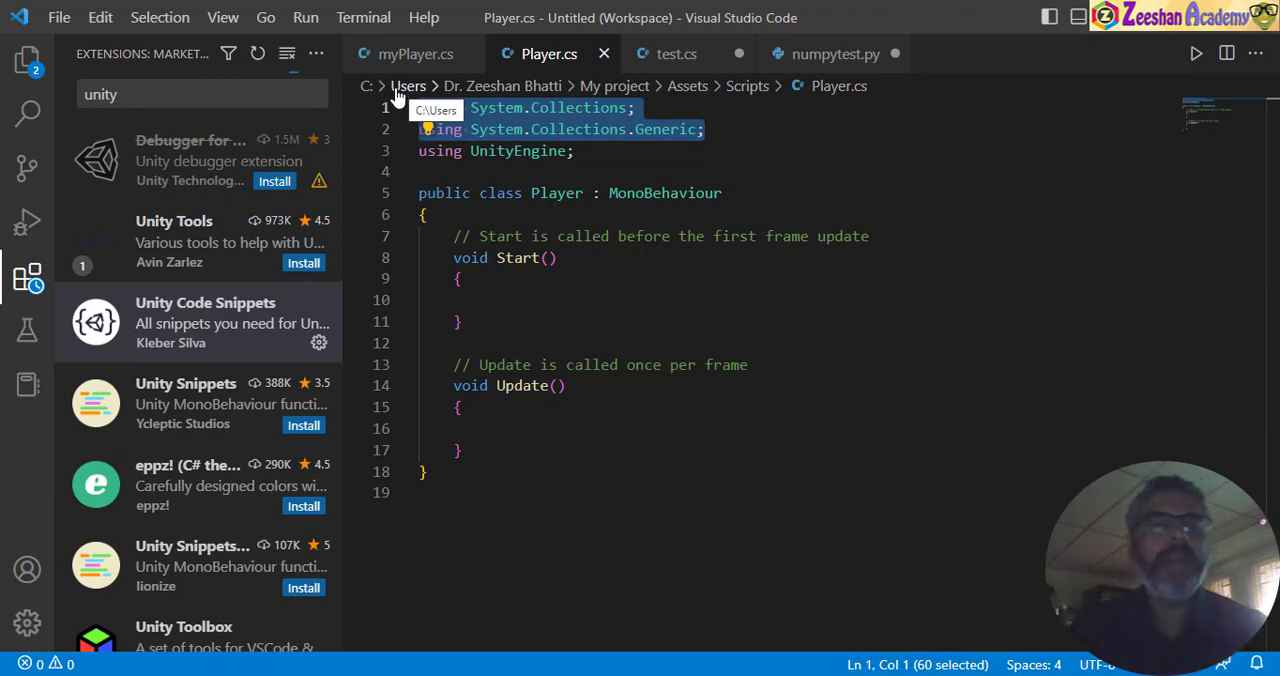
pyautogui.click(459, 108)
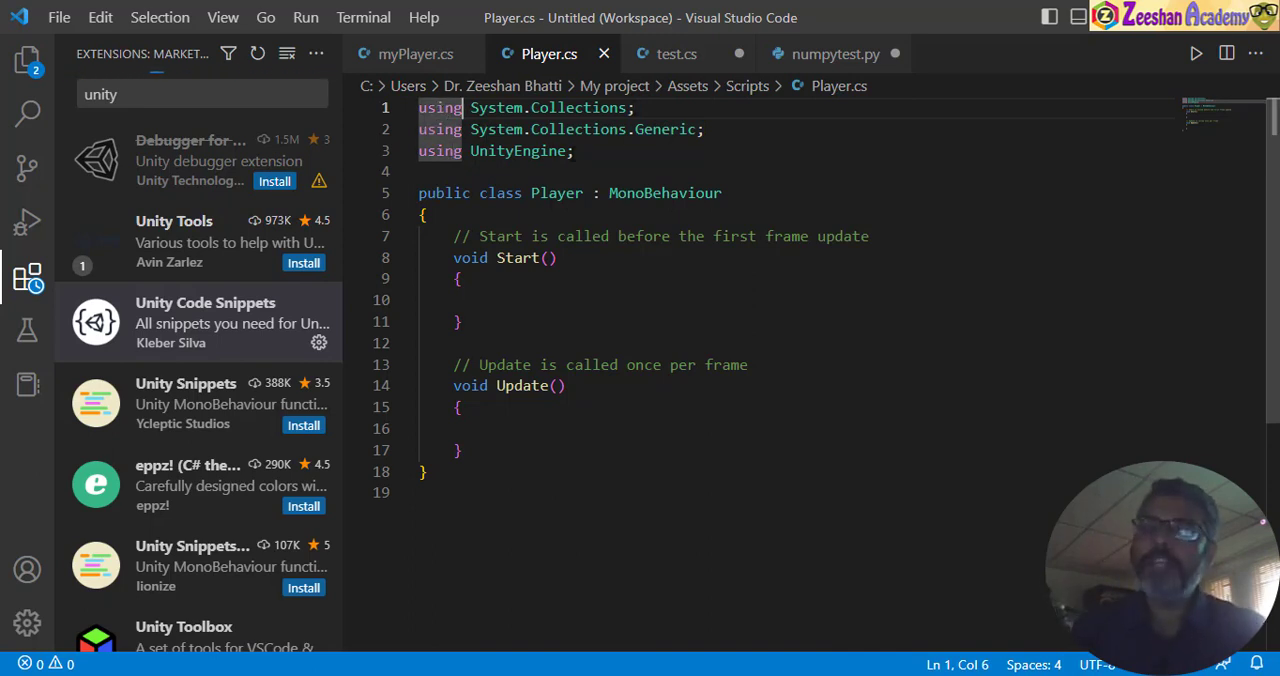
pyautogui.moveTo(576, 151); pyautogui.dragTo(418, 151)
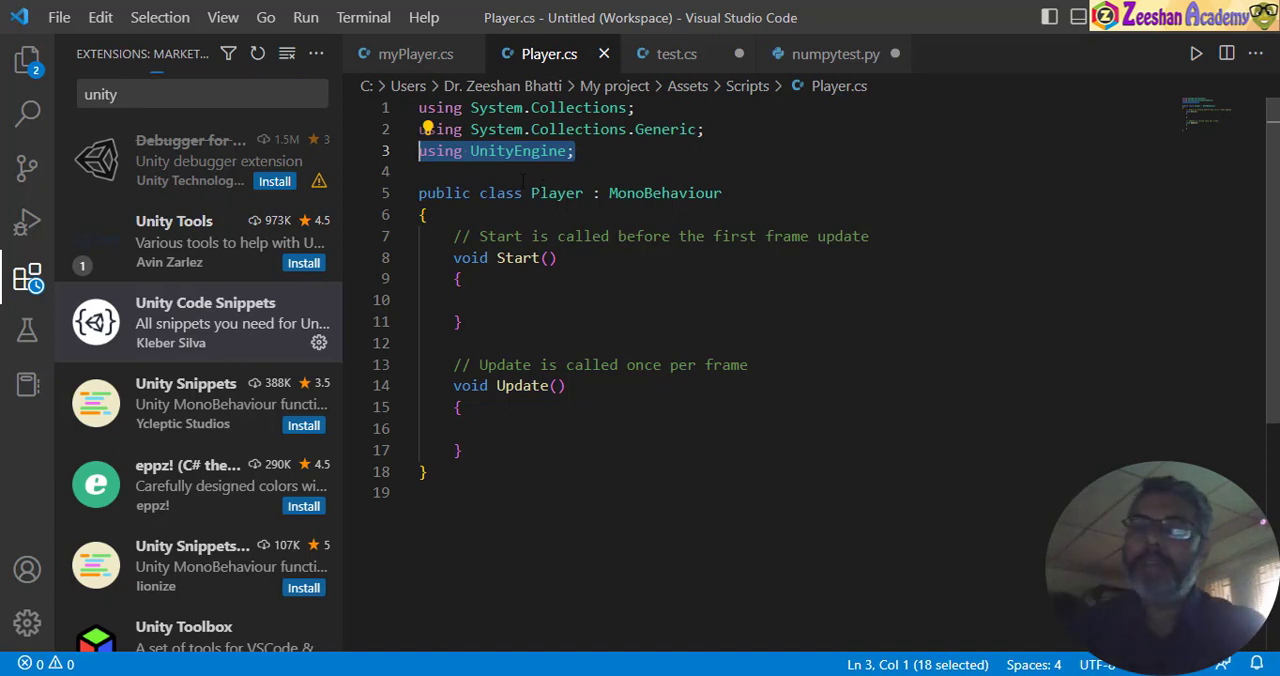
pyautogui.moveTo(583, 193); pyautogui.dragTo(531, 193)
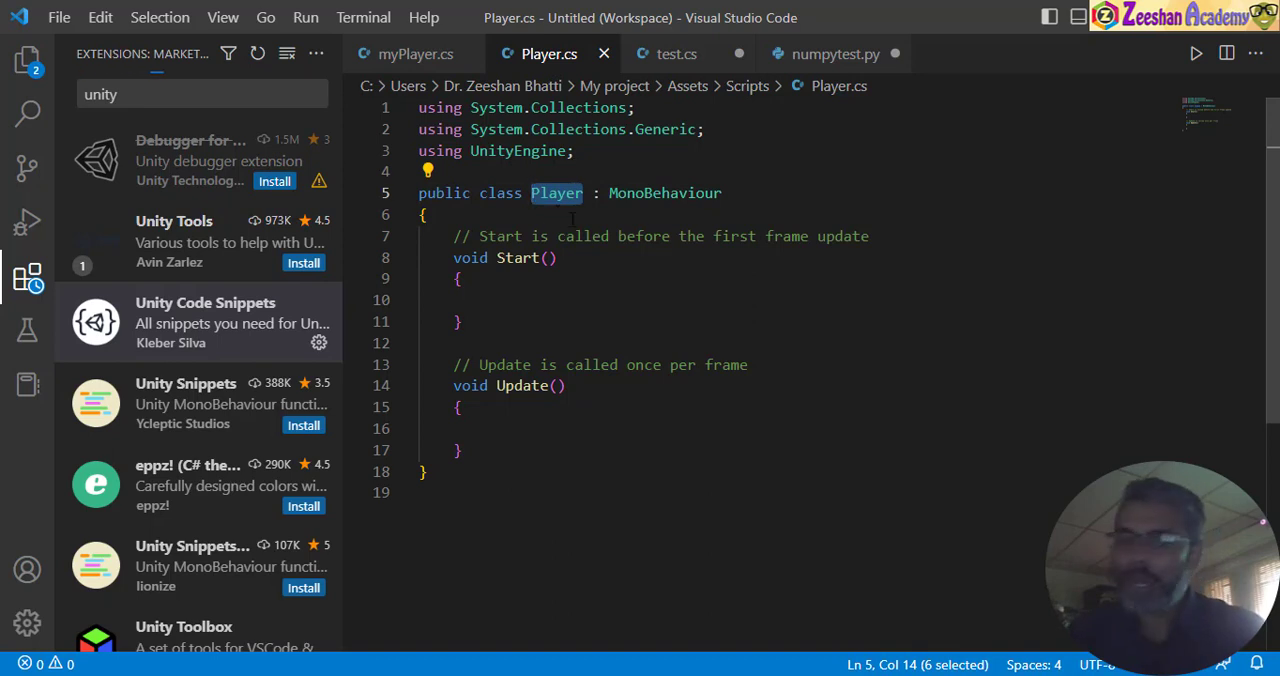
pyautogui.moveTo(593, 193); pyautogui.dragTo(737, 193)
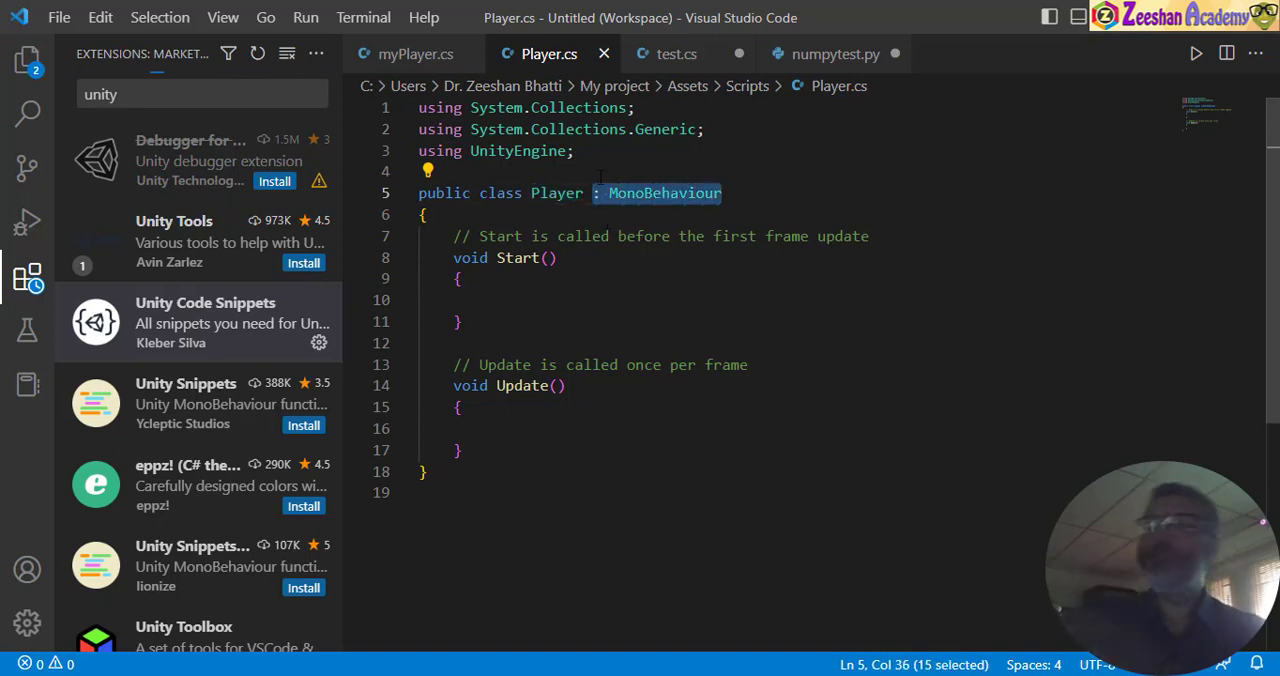
pyautogui.click(660, 196)
pyautogui.moveTo(574, 151); pyautogui.dragTo(470, 151)
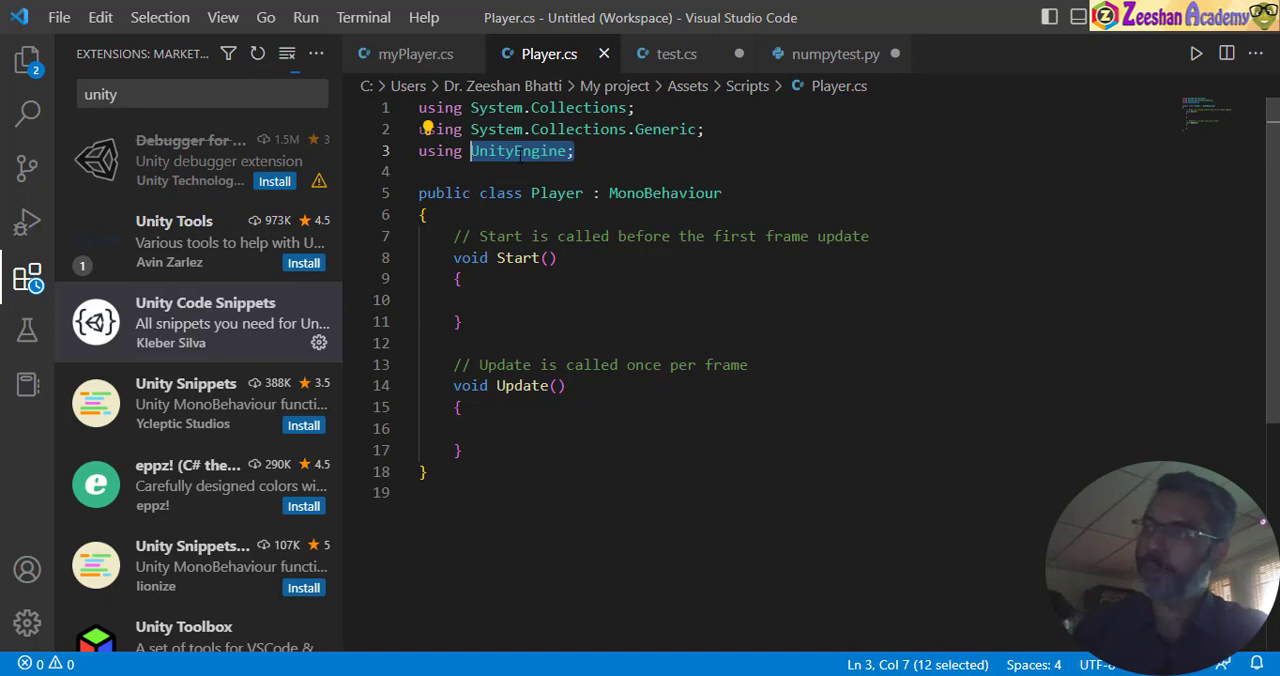
pyautogui.moveTo(592, 193); pyautogui.dragTo(601, 193)
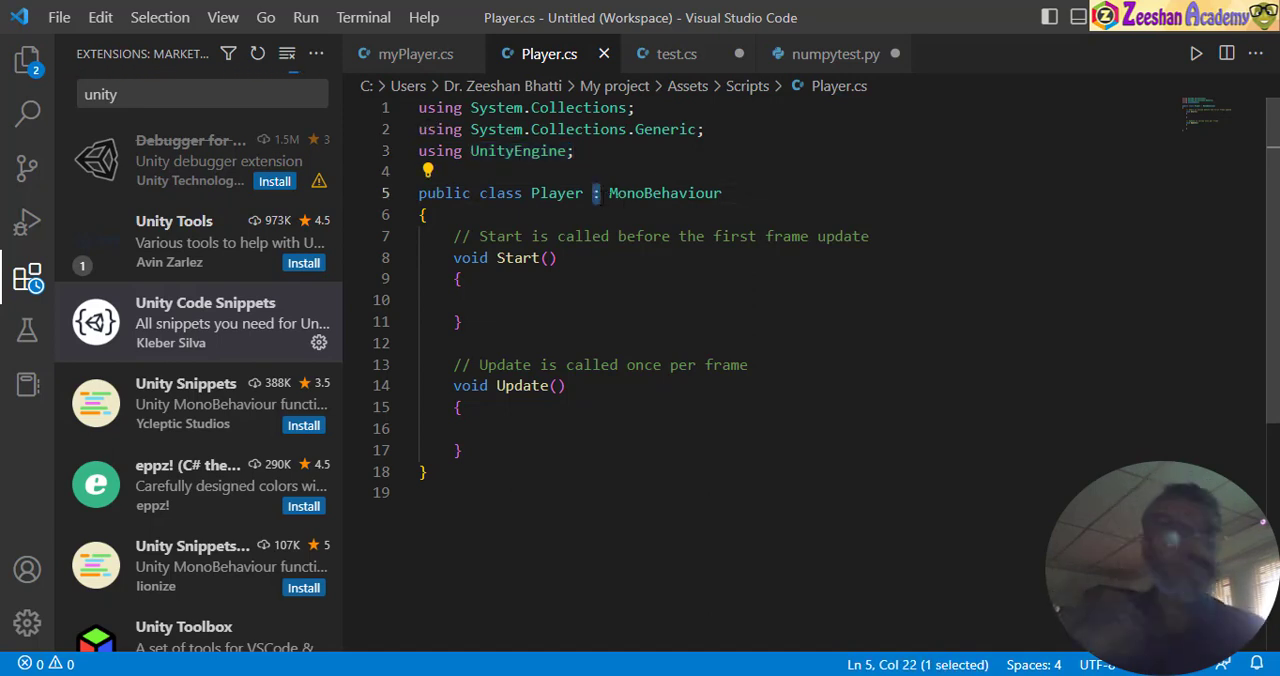
pyautogui.click(657, 200)
pyautogui.moveTo(763, 194); pyautogui.dragTo(419, 194)
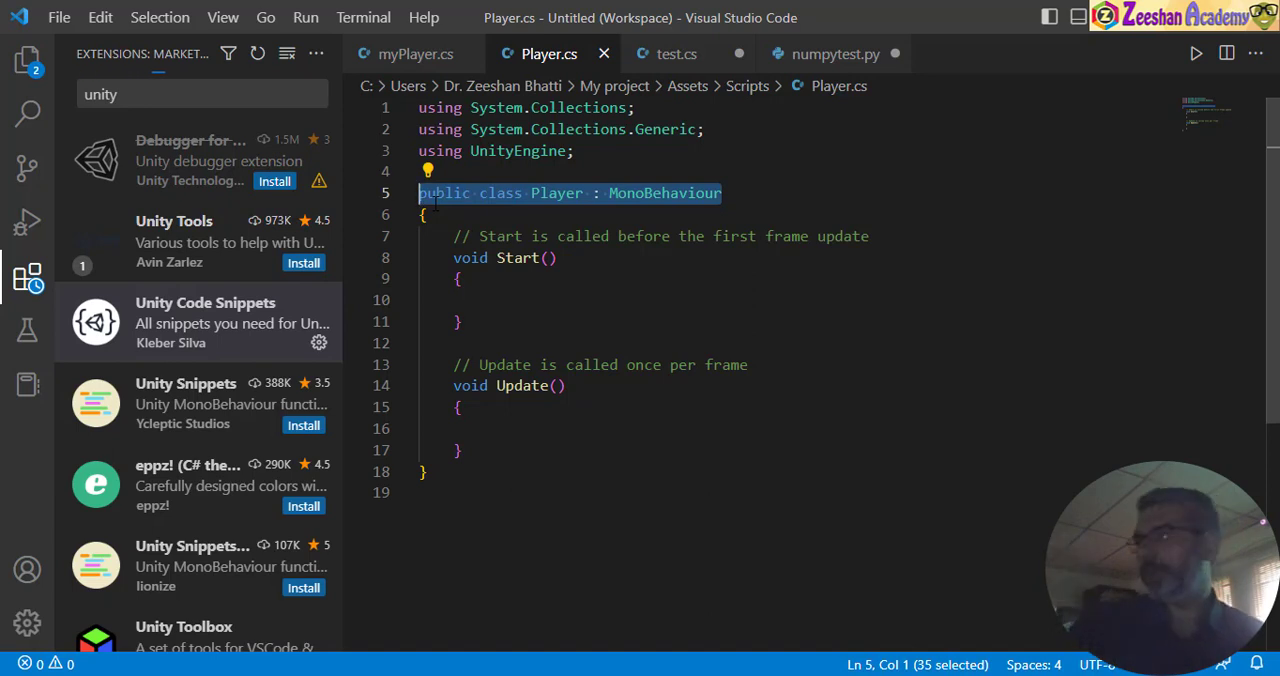
# - Examine the Start and Update methods and their empty bodies in the Player class
pyautogui.click(736, 297)
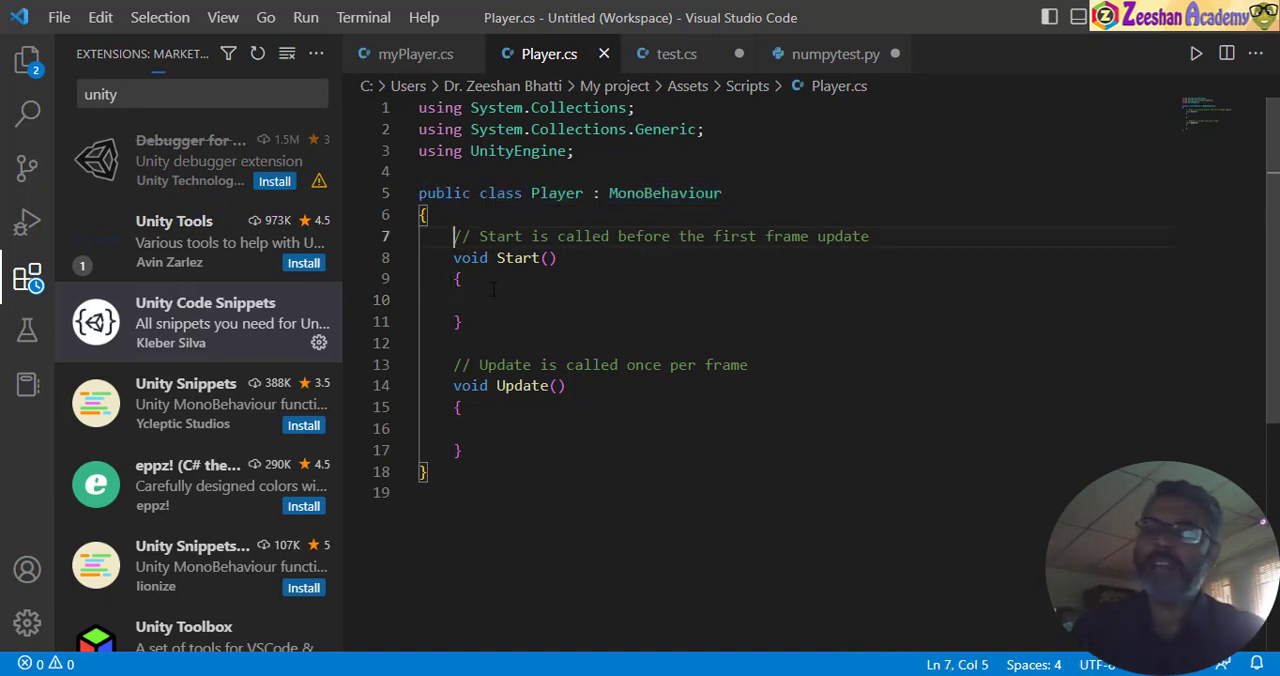
pyautogui.moveTo(453, 236); pyautogui.dragTo(463, 321)
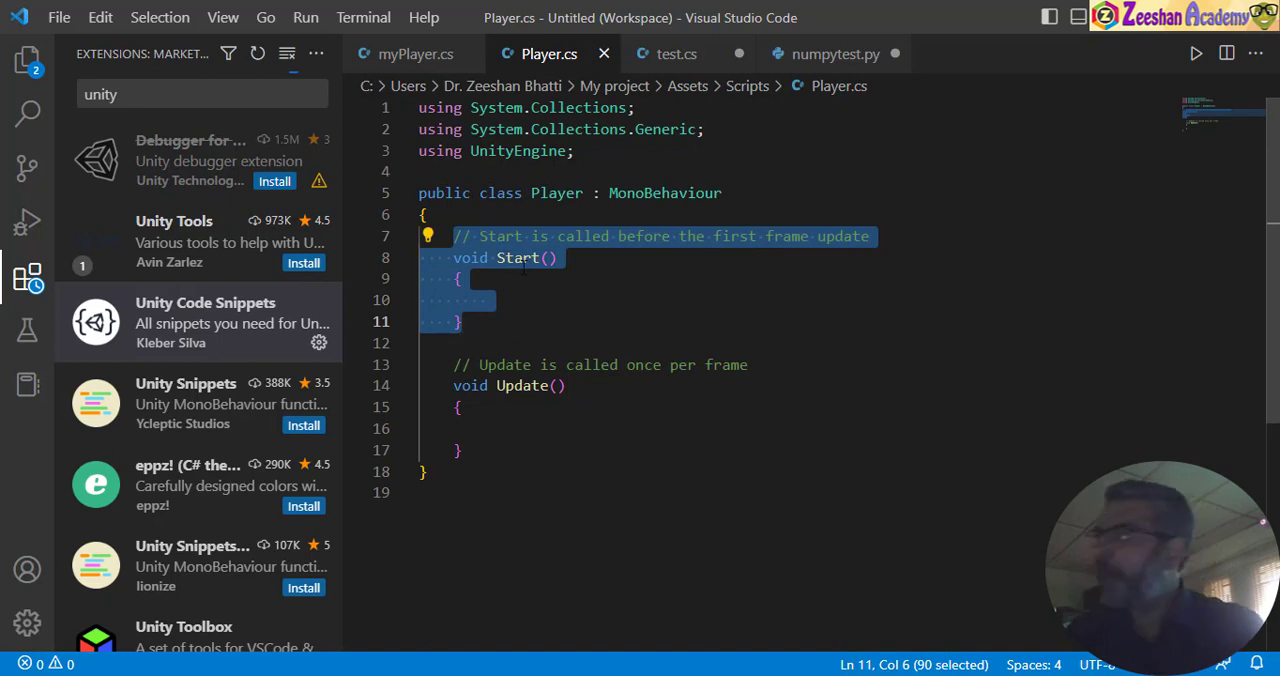
pyautogui.moveTo(446, 379); pyautogui.dragTo(463, 450)
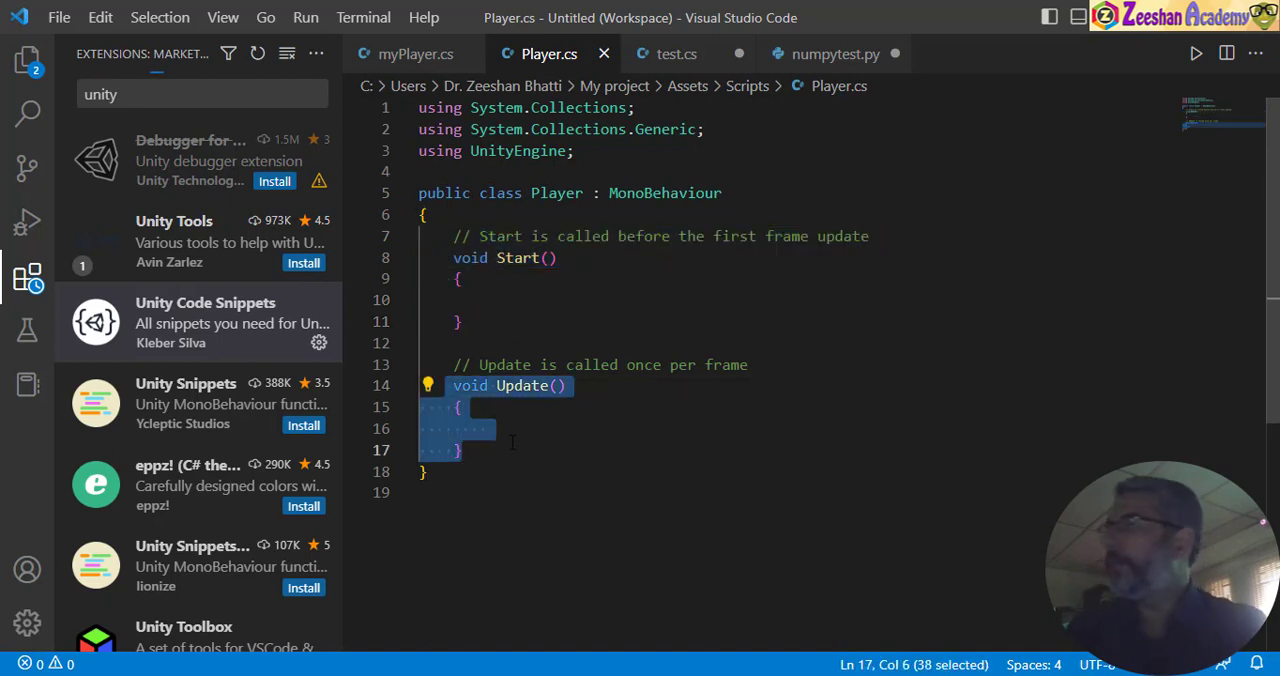
pyautogui.click(506, 283)
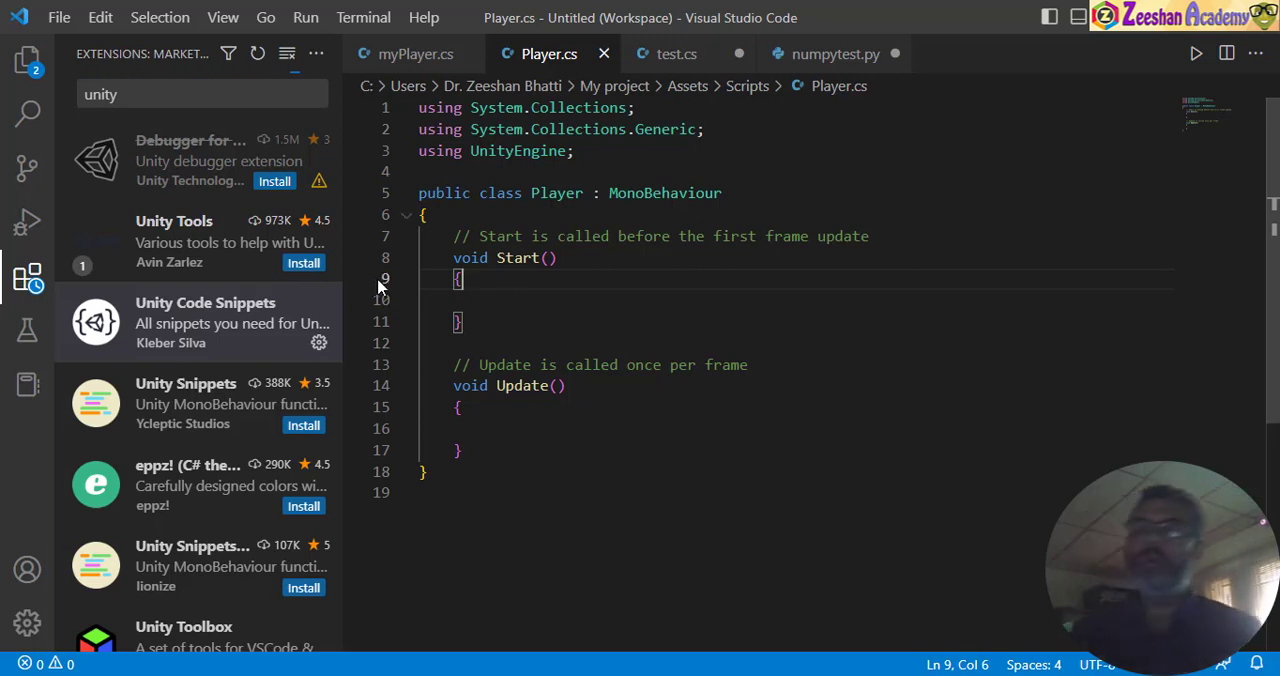
pyautogui.click(481, 301)
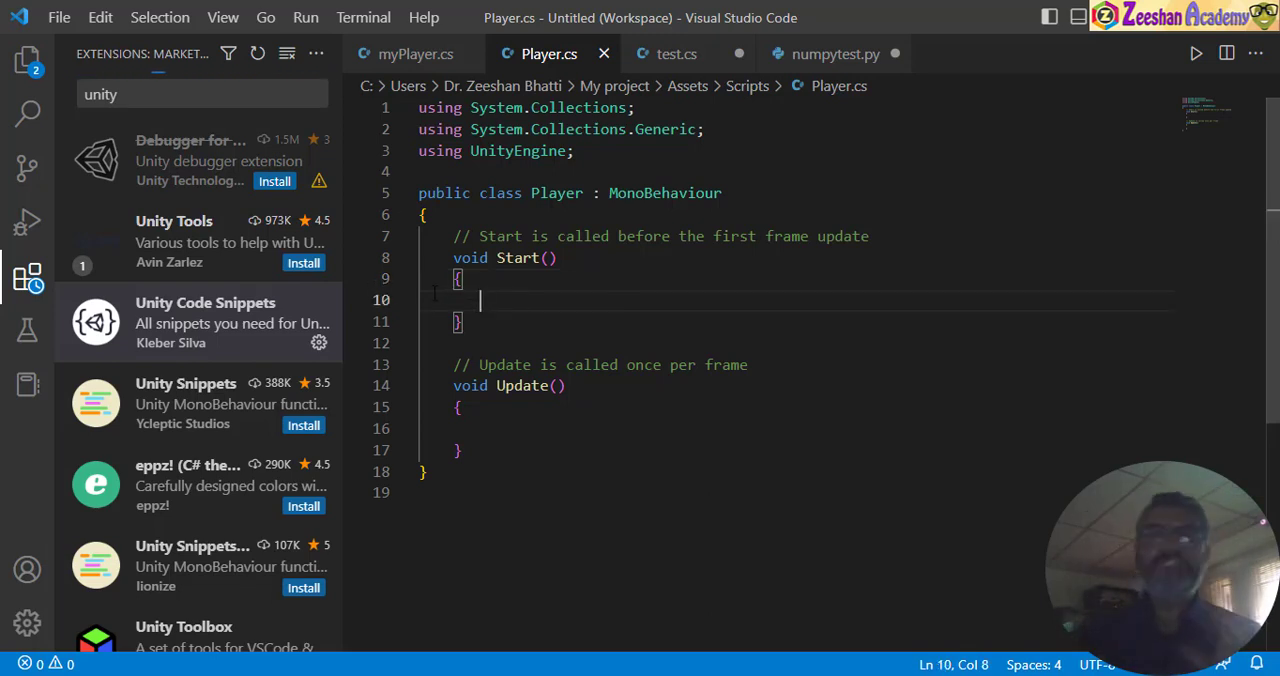
pyautogui.moveTo(453, 236); pyautogui.dragTo(490, 318)
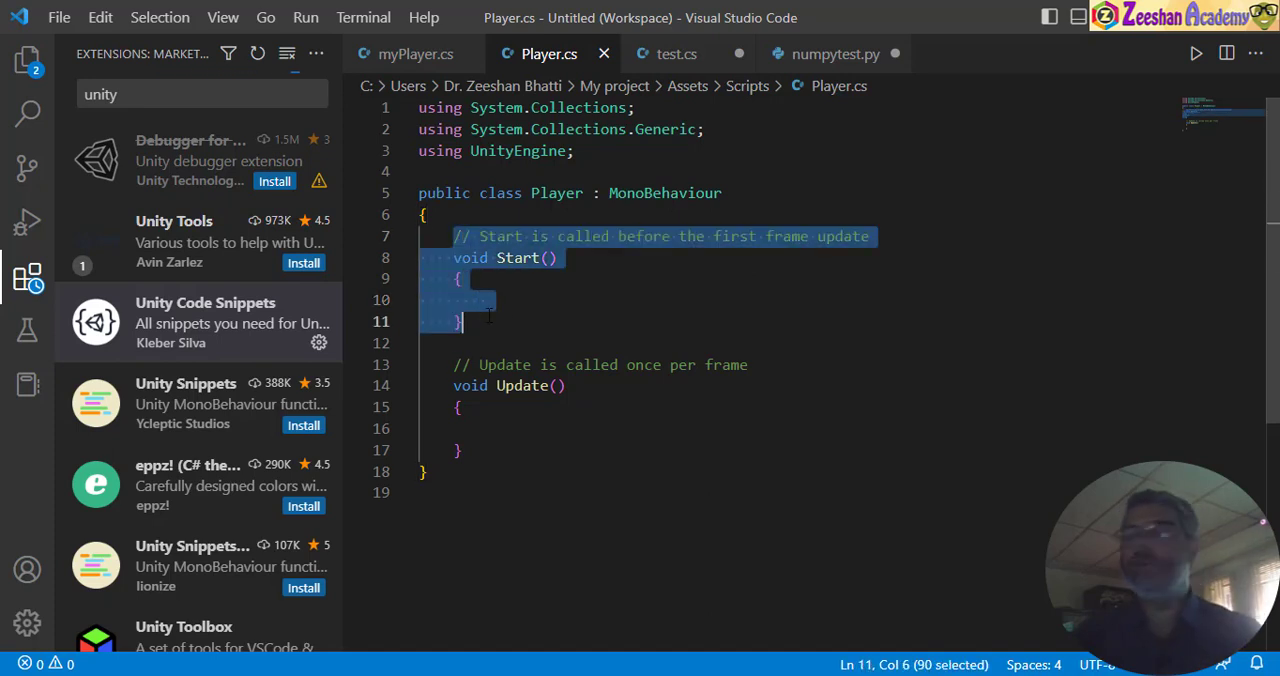
pyautogui.click(490, 318)
pyautogui.click(517, 428)
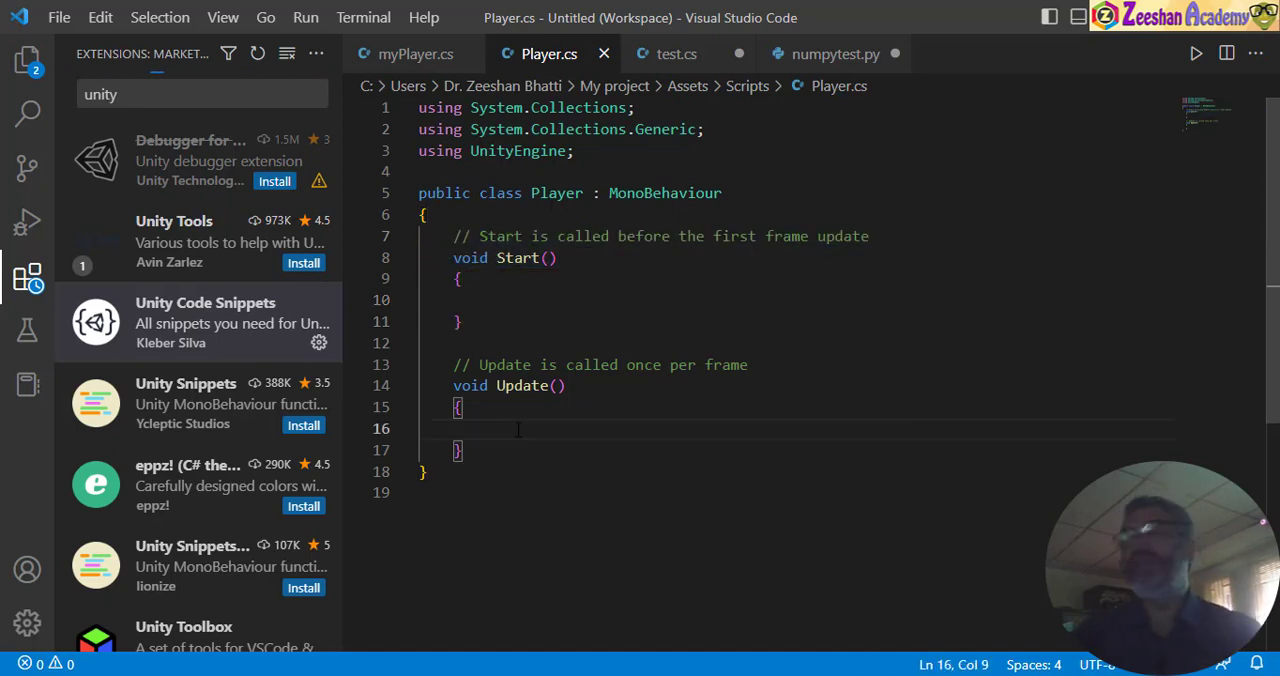
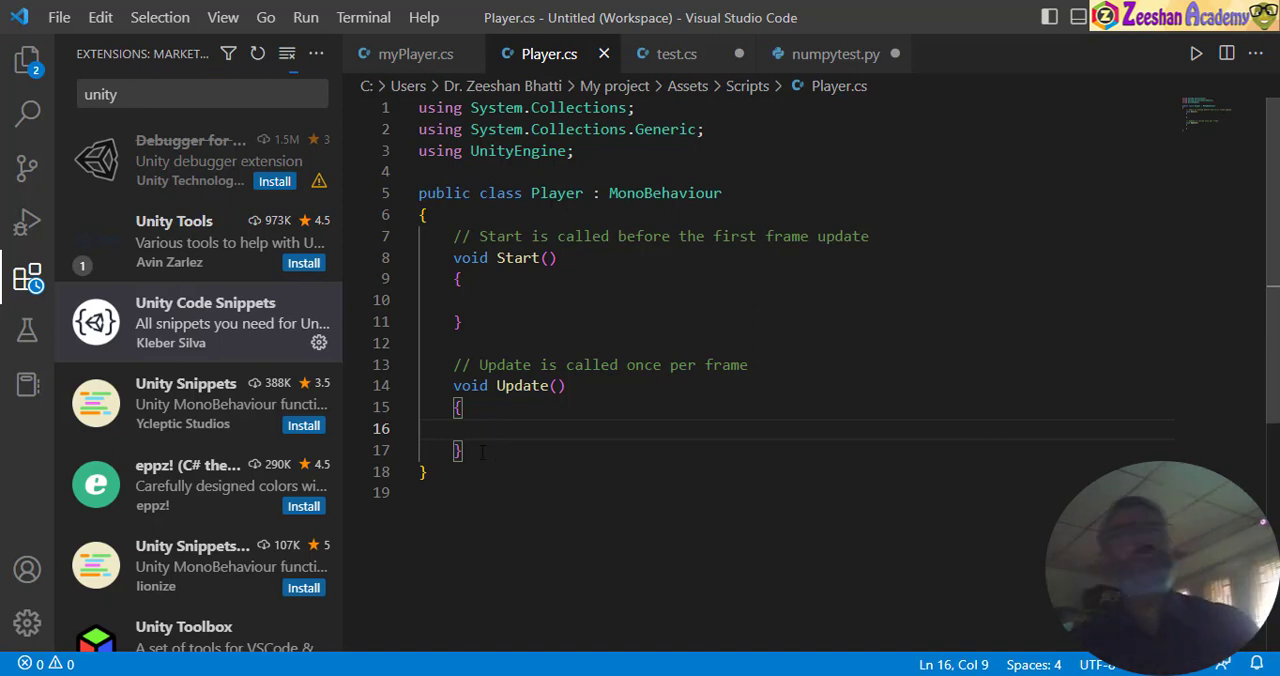
# - Add an if statement with empty parentheses to the body of the Update method
pyautogui.write('if()')
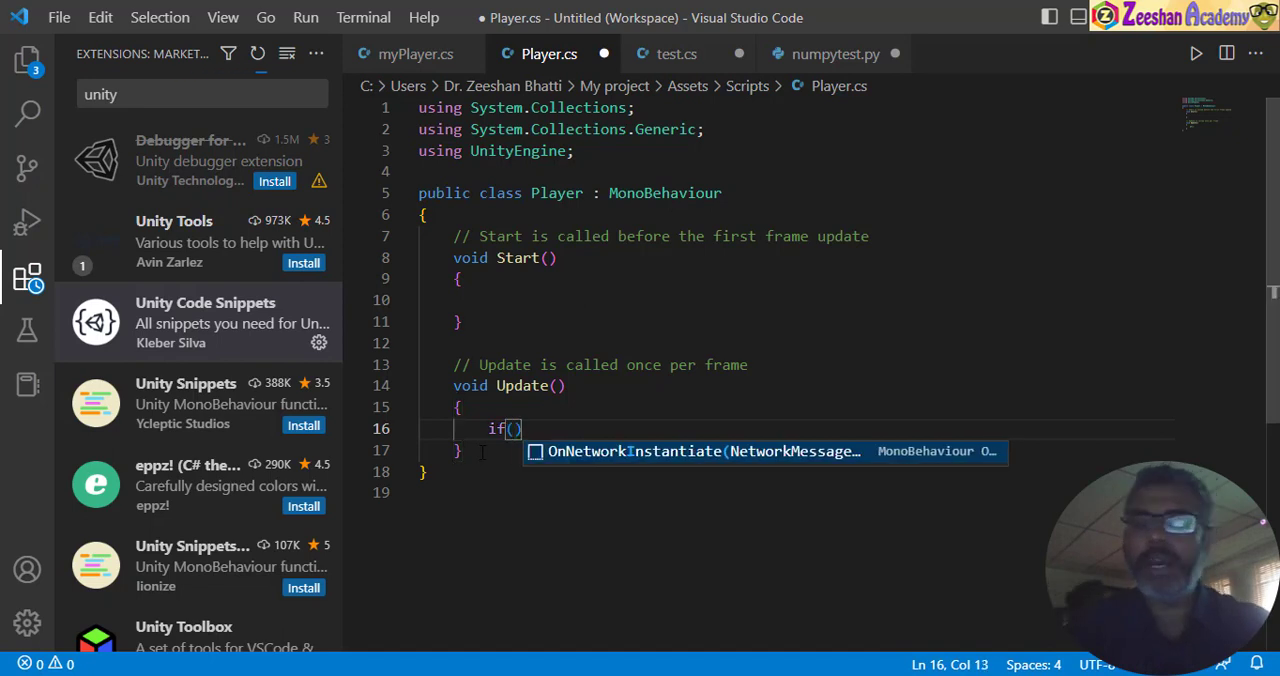
pyautogui.click(481, 452)
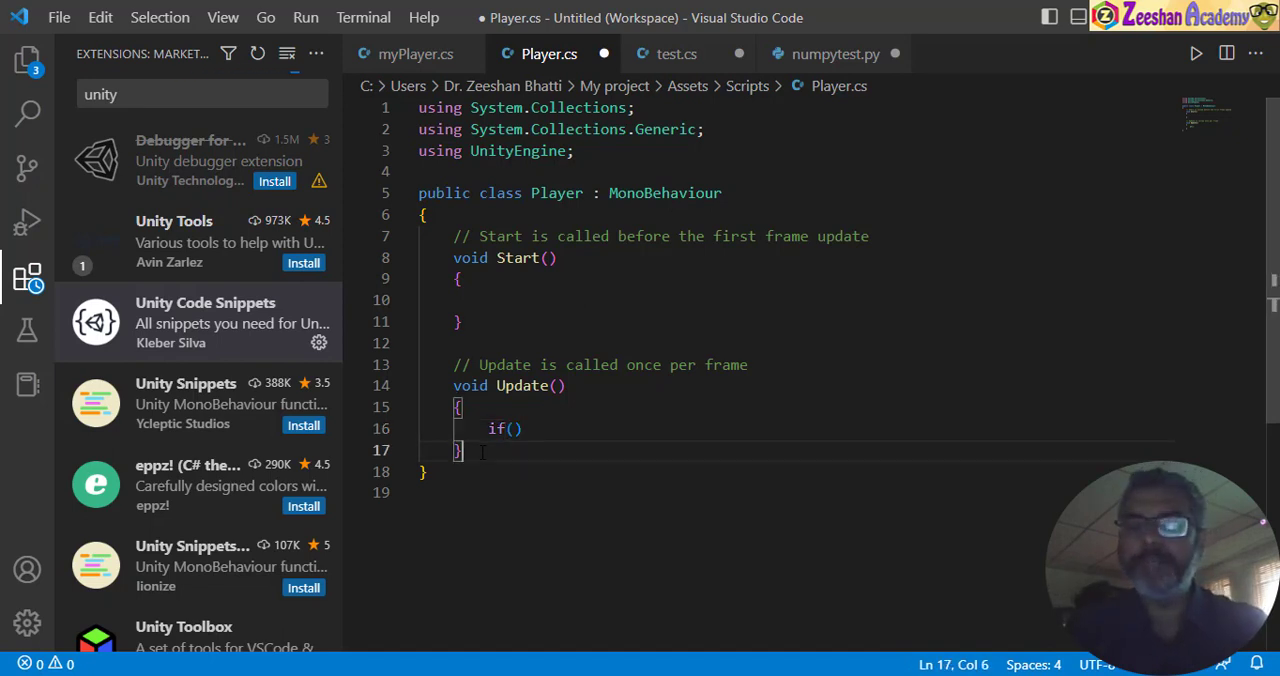
pyautogui.press('Up')
pyautogui.press('Right')
pyautogui.press('Left')
pyautogui.press('Right')
pyautogui.press('Left')
pyautogui.press('Left')
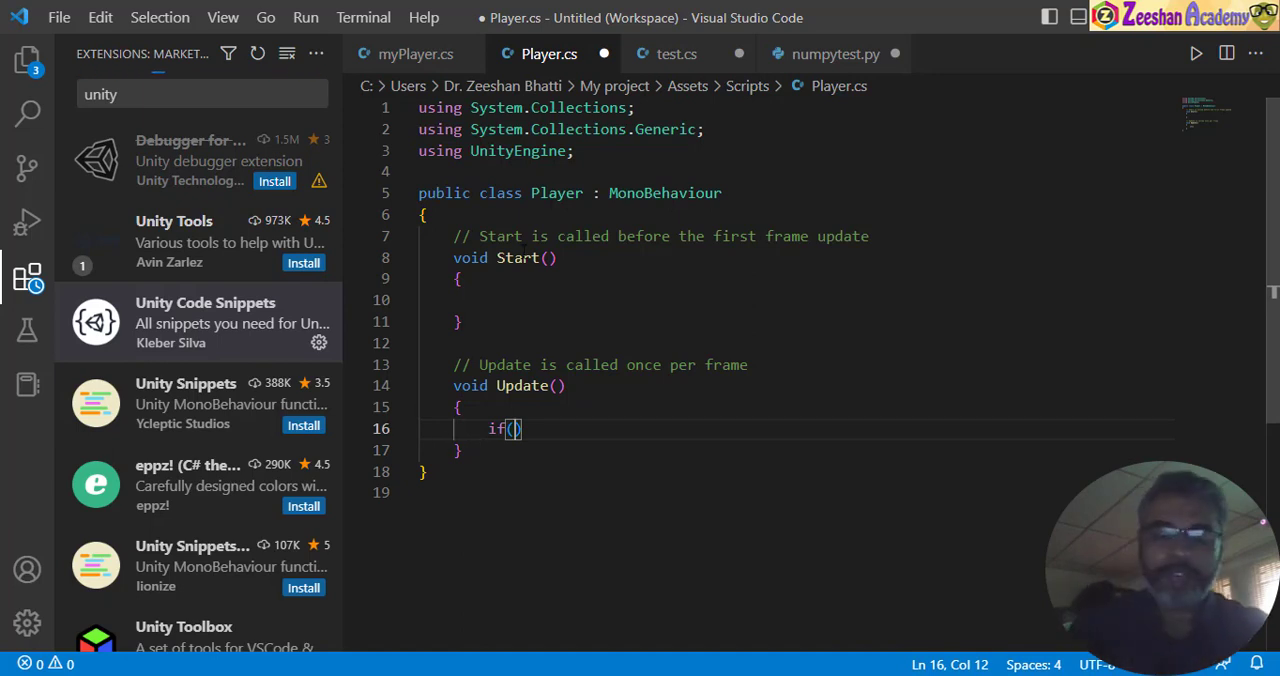
# - Enter Input.GetKeyDown inside the parentheses of the if statement
pyautogui.write('Input')
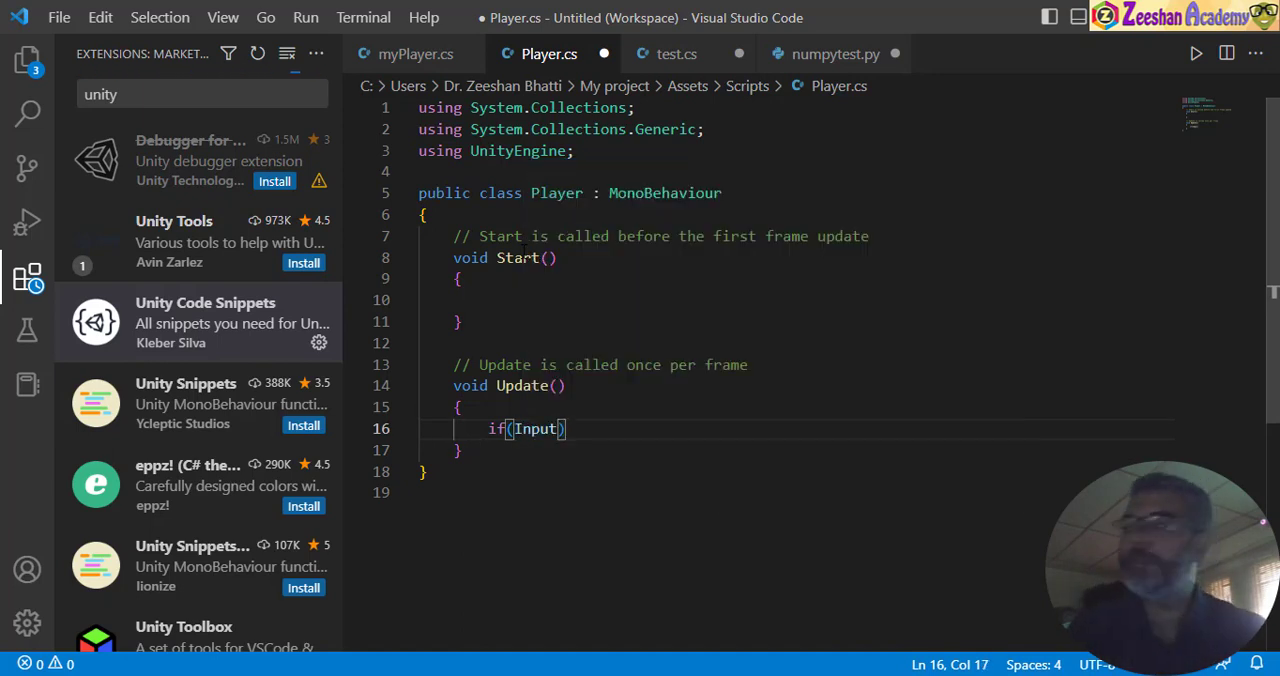
pyautogui.write('.ge')
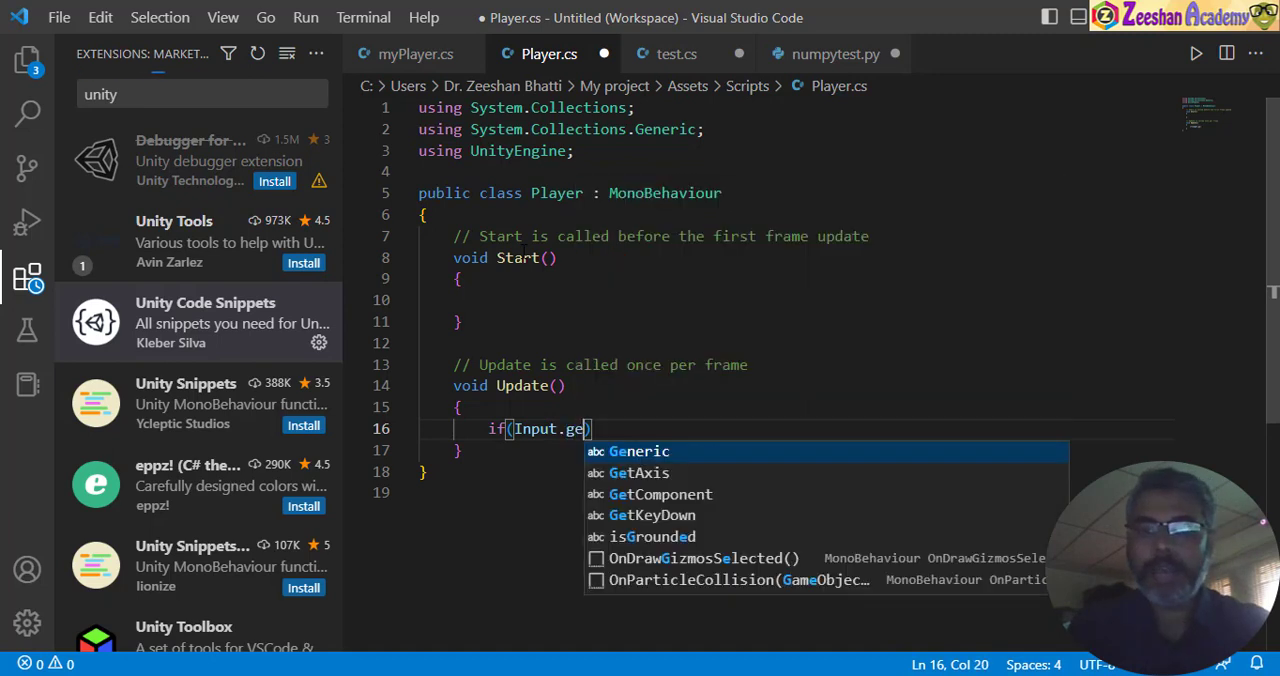
pyautogui.write('t')
pyautogui.press('Down')
pyautogui.press('Down')
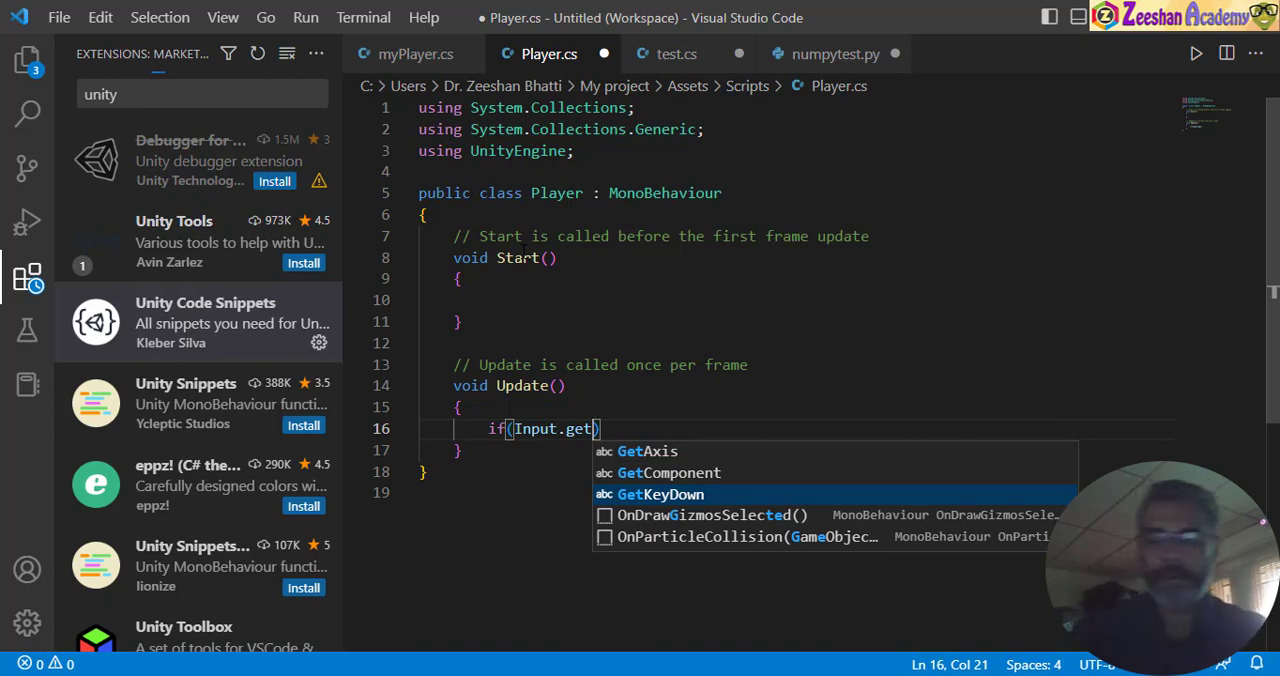
pyautogui.press('Tab')
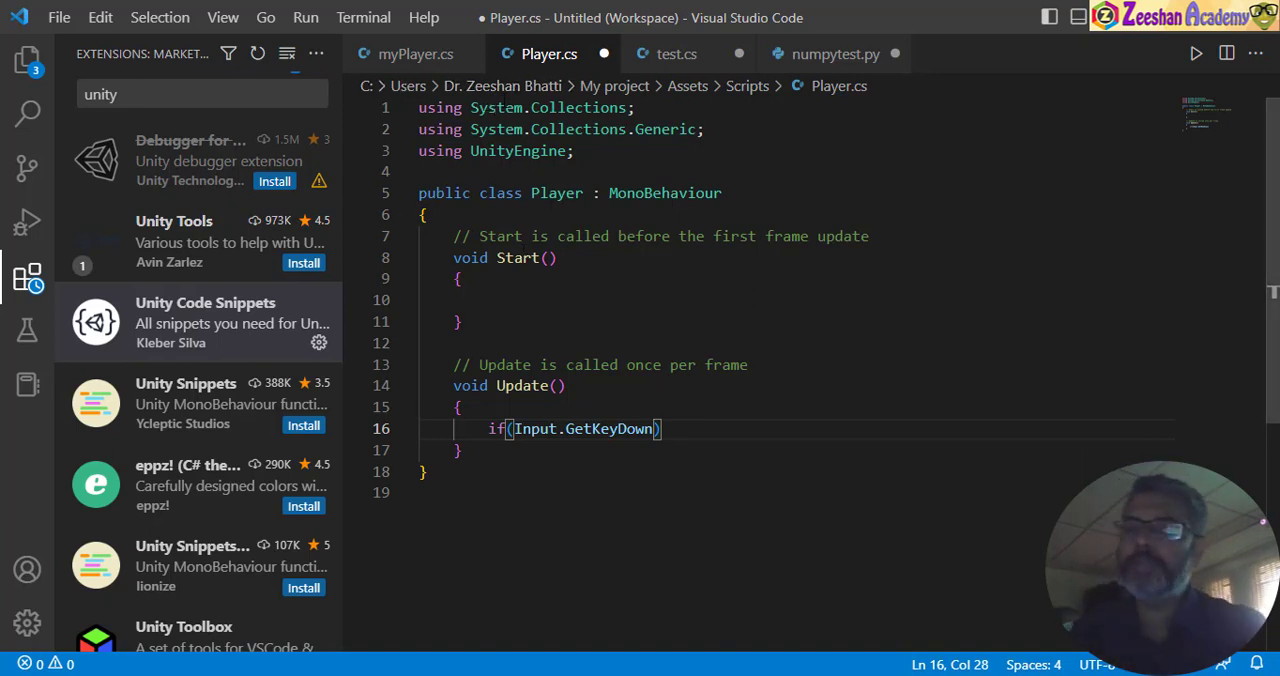
# - Turn GetKeyDown into a method call with KeyCode.Space as its argument
pyautogui.write('()')
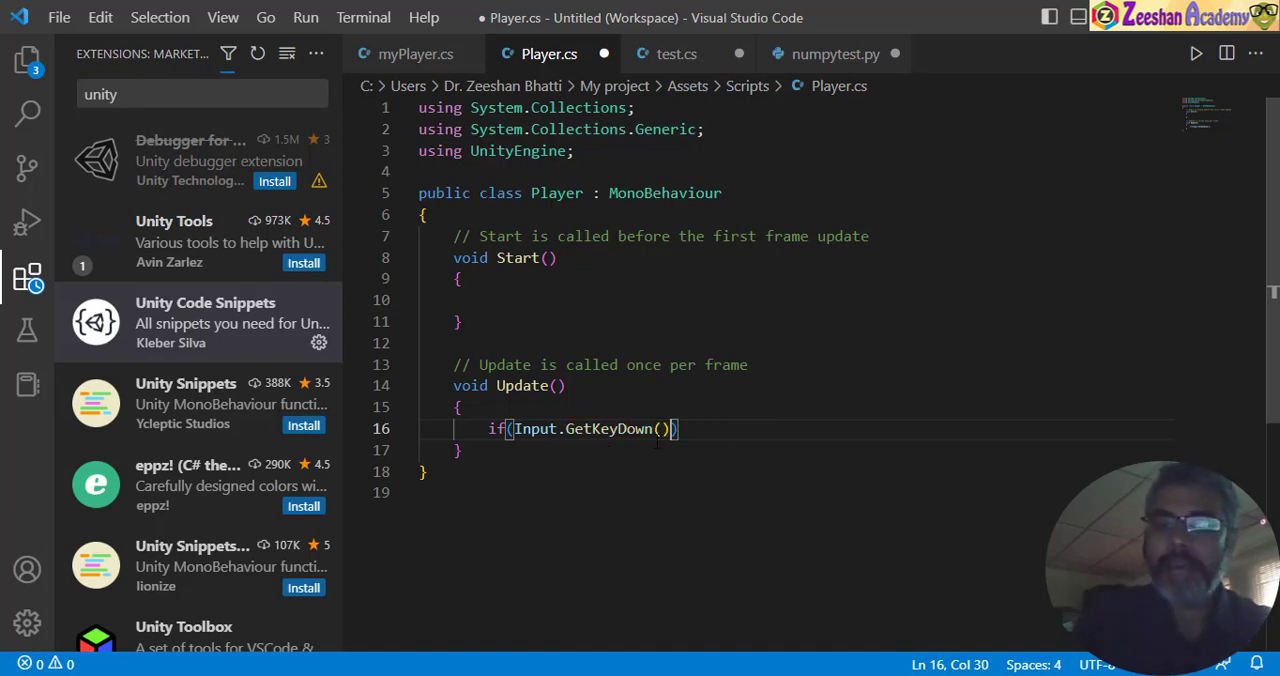
pyautogui.click(657, 443)
pyautogui.press('Left')
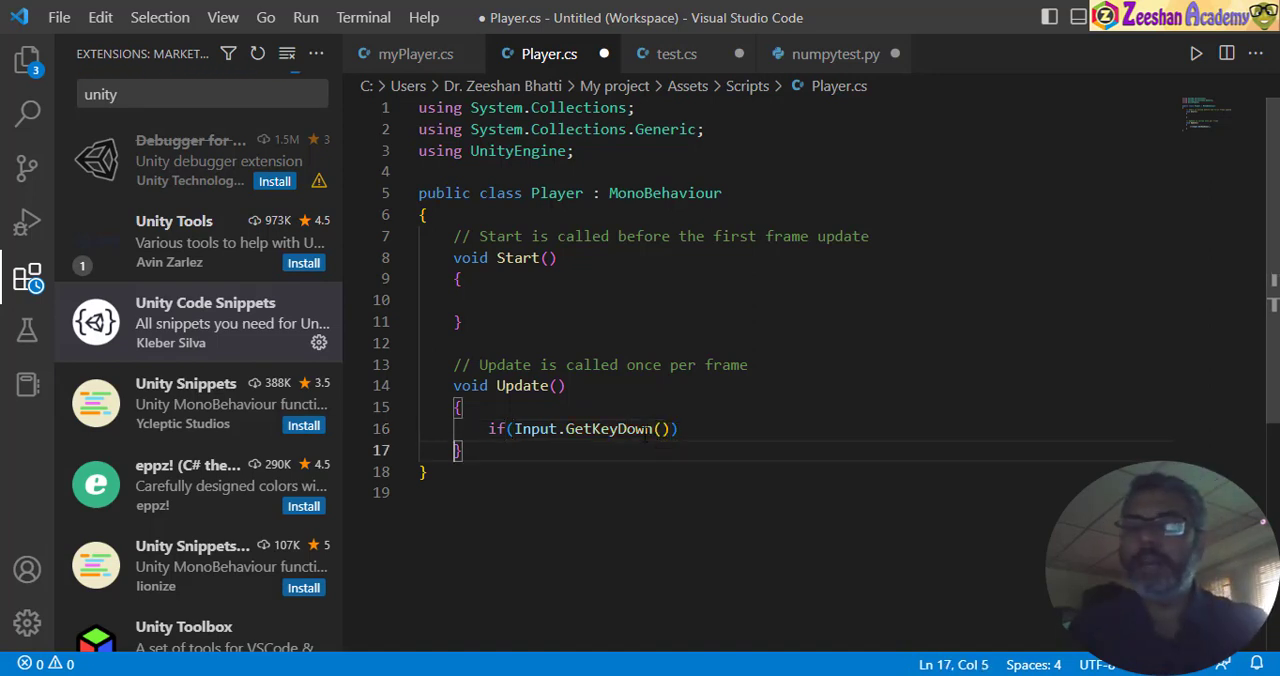
pyautogui.click(661, 428)
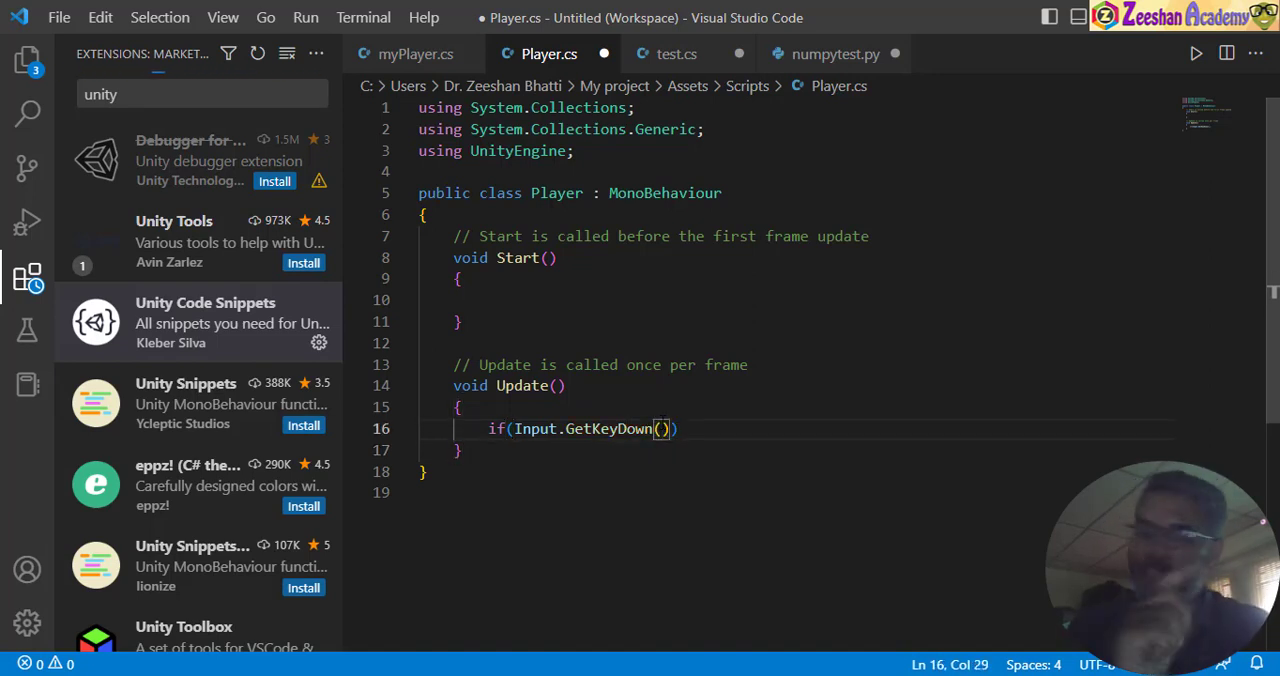
pyautogui.write('ke')
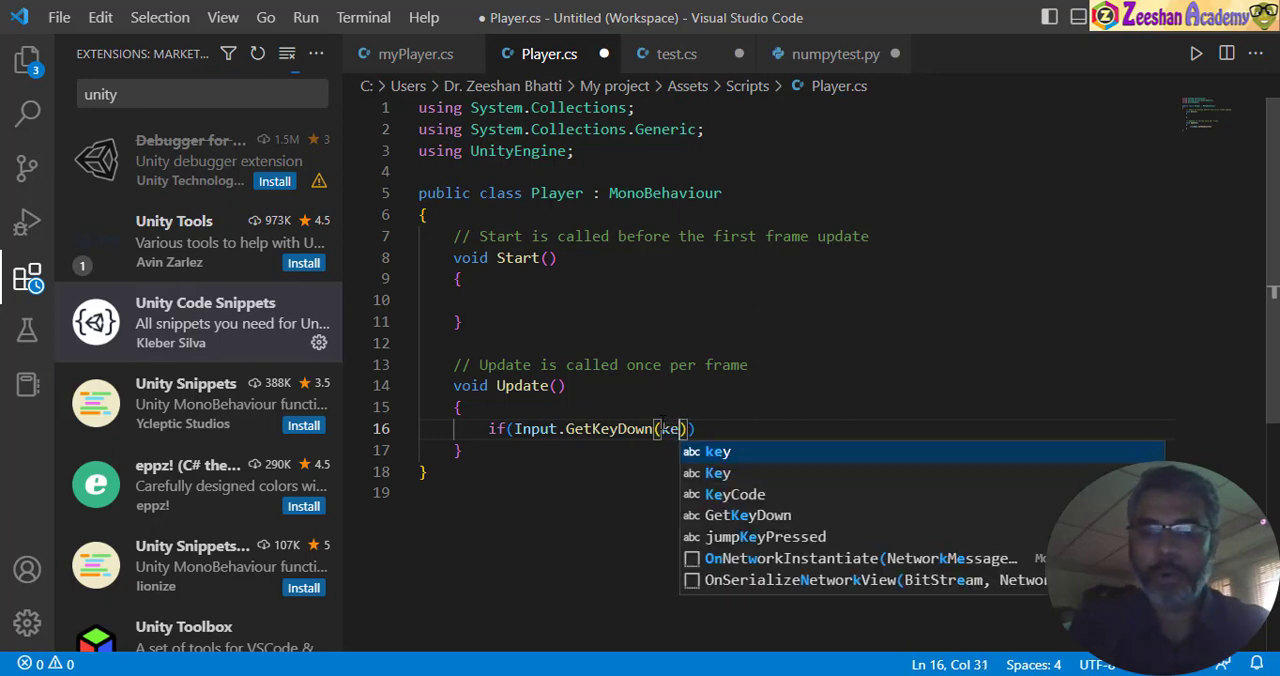
pyautogui.press('Down')
pyautogui.press('Down')
pyautogui.press('Return')
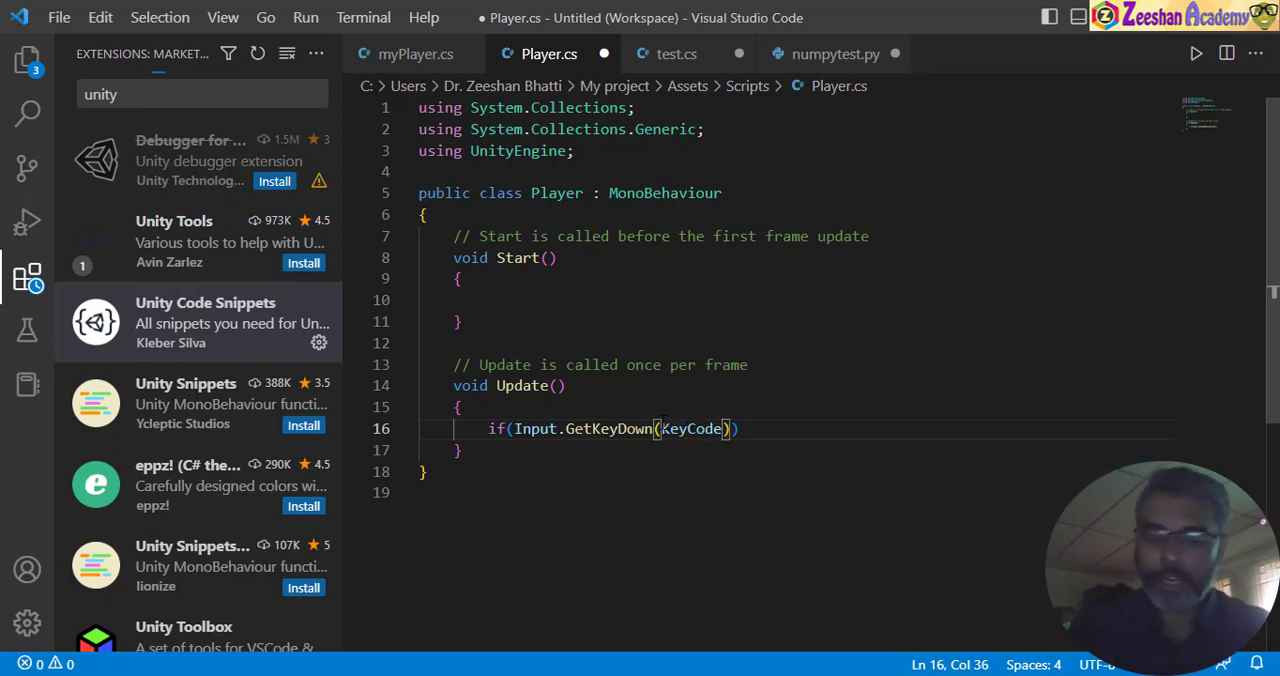
pyautogui.write('.')
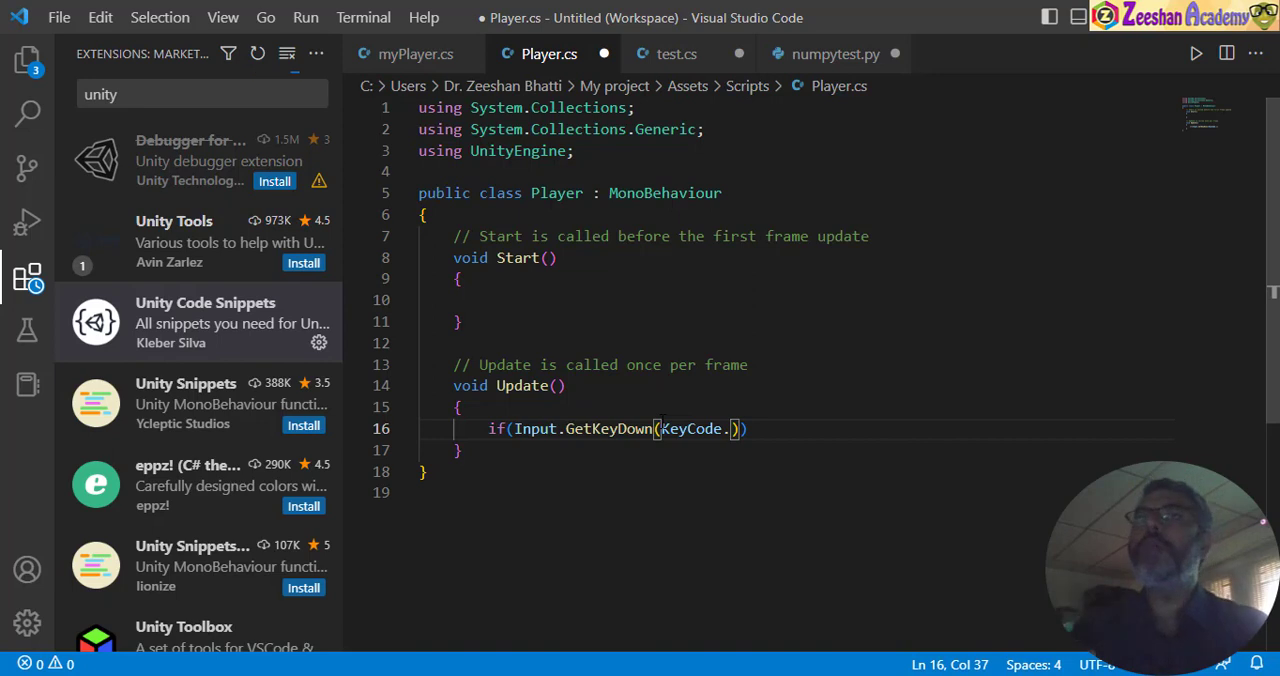
pyautogui.write('s')
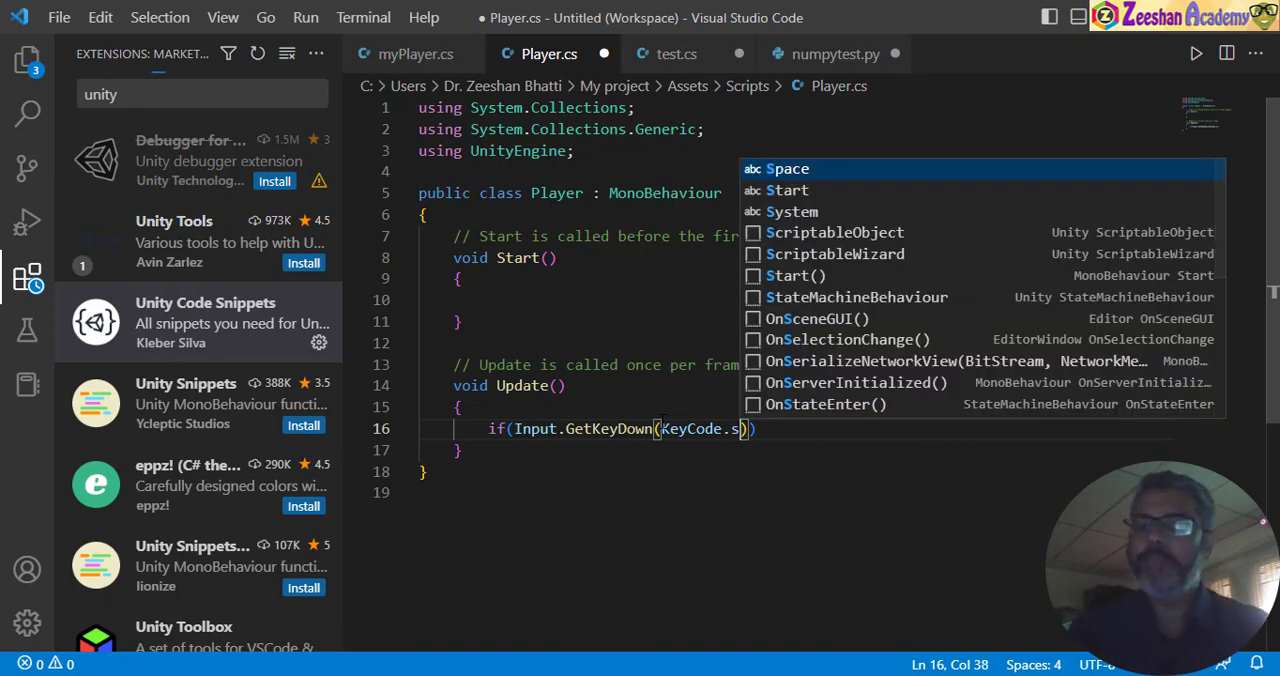
pyautogui.write('p')
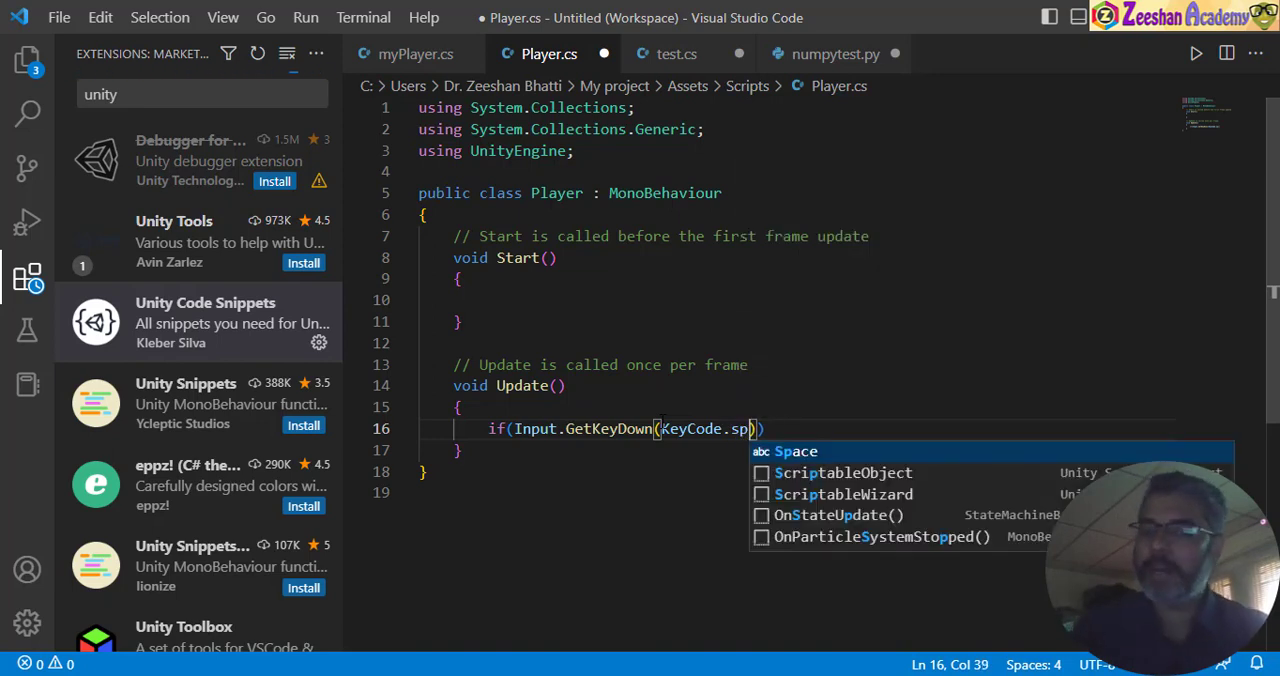
pyautogui.press('Tab')
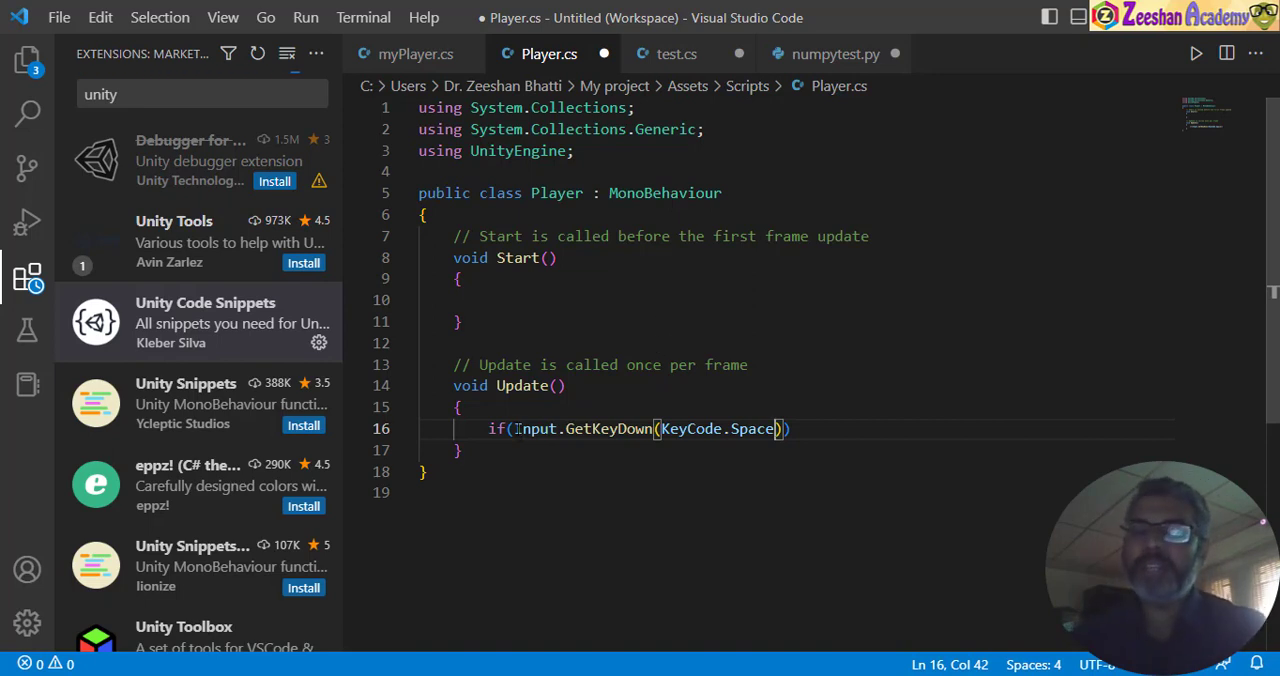
# - Complete the if condition by comparing the Input.GetKeyDown(KeyCode.Space) call with == true
pyautogui.moveTo(515, 428); pyautogui.dragTo(680, 428)
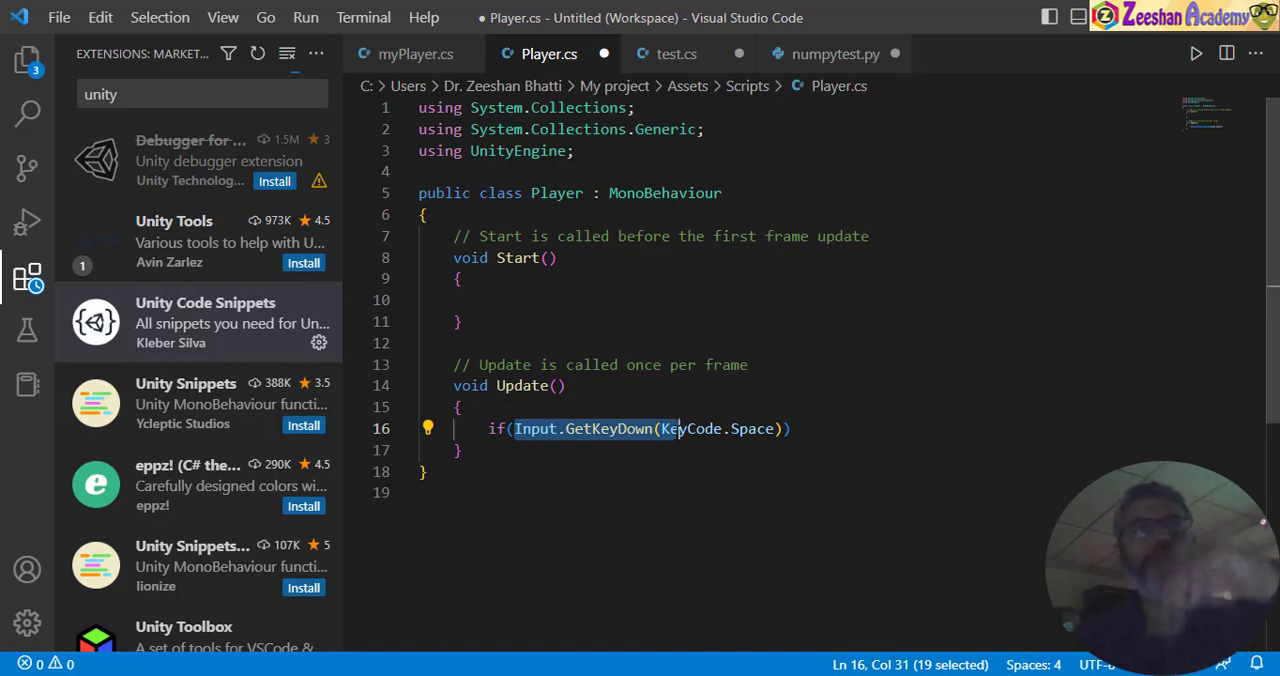
pyautogui.moveTo(680, 428); pyautogui.dragTo(514, 429)
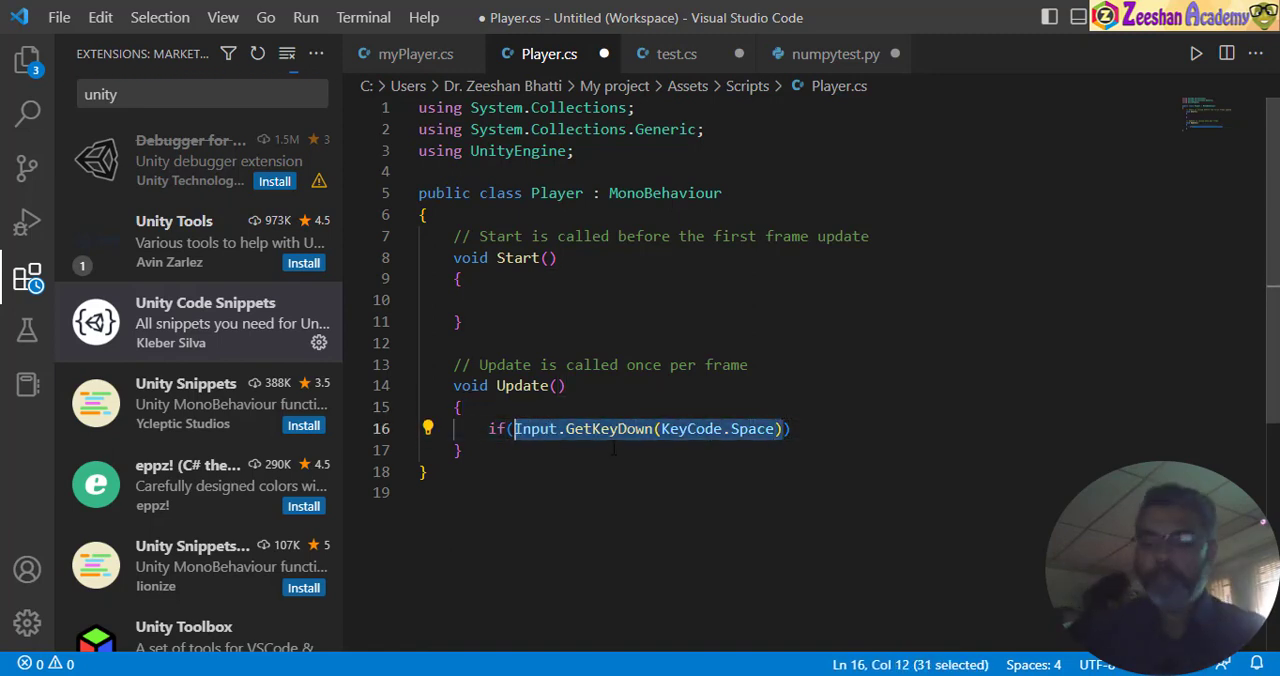
pyautogui.press('Right')
pyautogui.write('== tr')
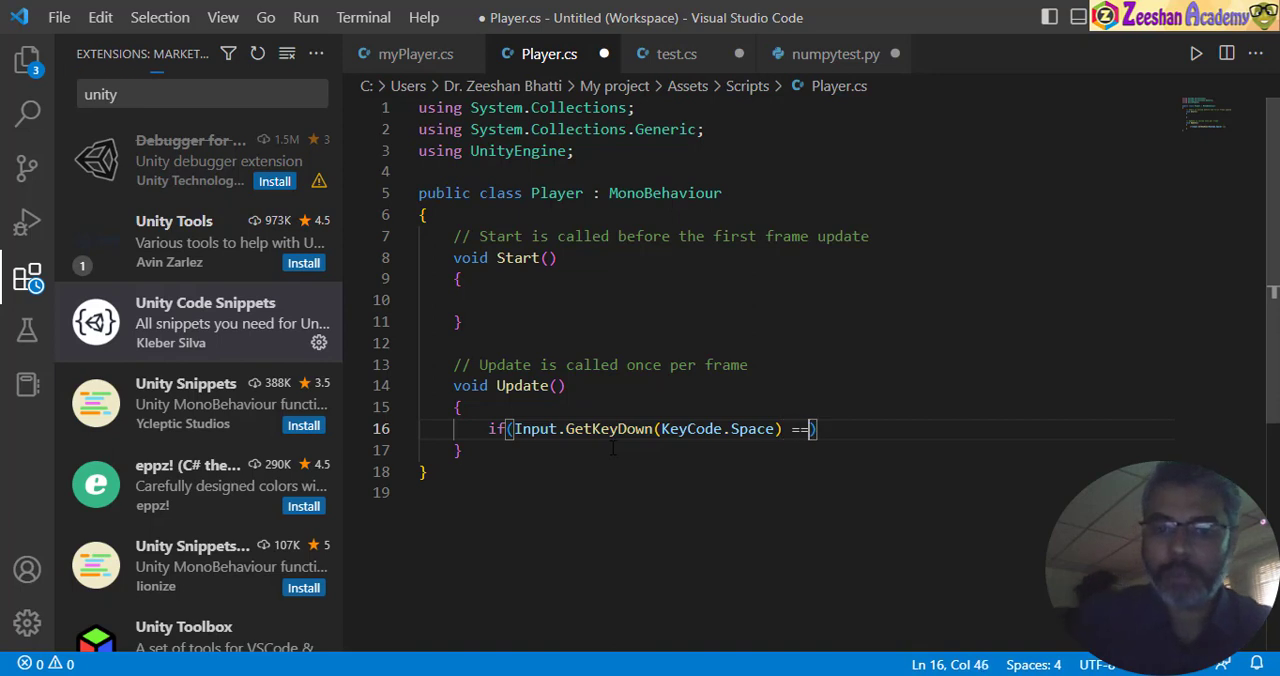
pyautogui.write('ue')
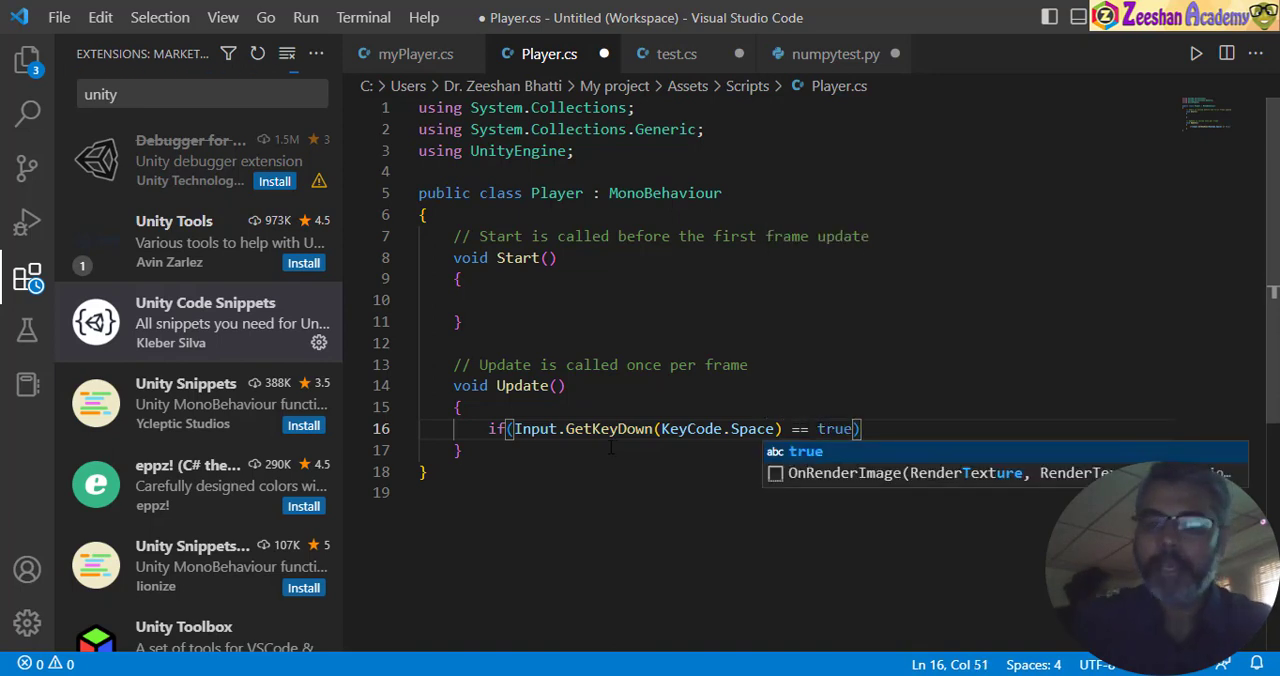
pyautogui.moveTo(514, 428); pyautogui.dragTo(856, 430)
# - Add a curly-brace block after the if condition and open an empty line inside it
pyautogui.click(869, 430)
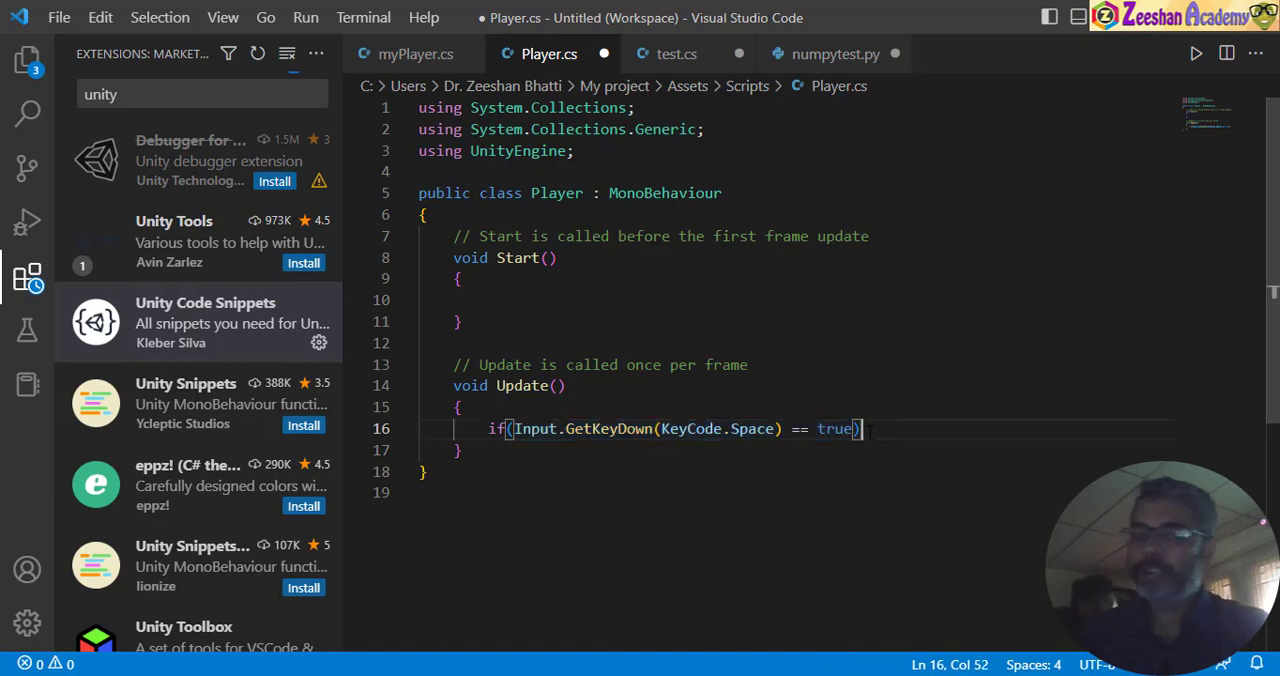
pyautogui.write('{}')
pyautogui.press('Up')
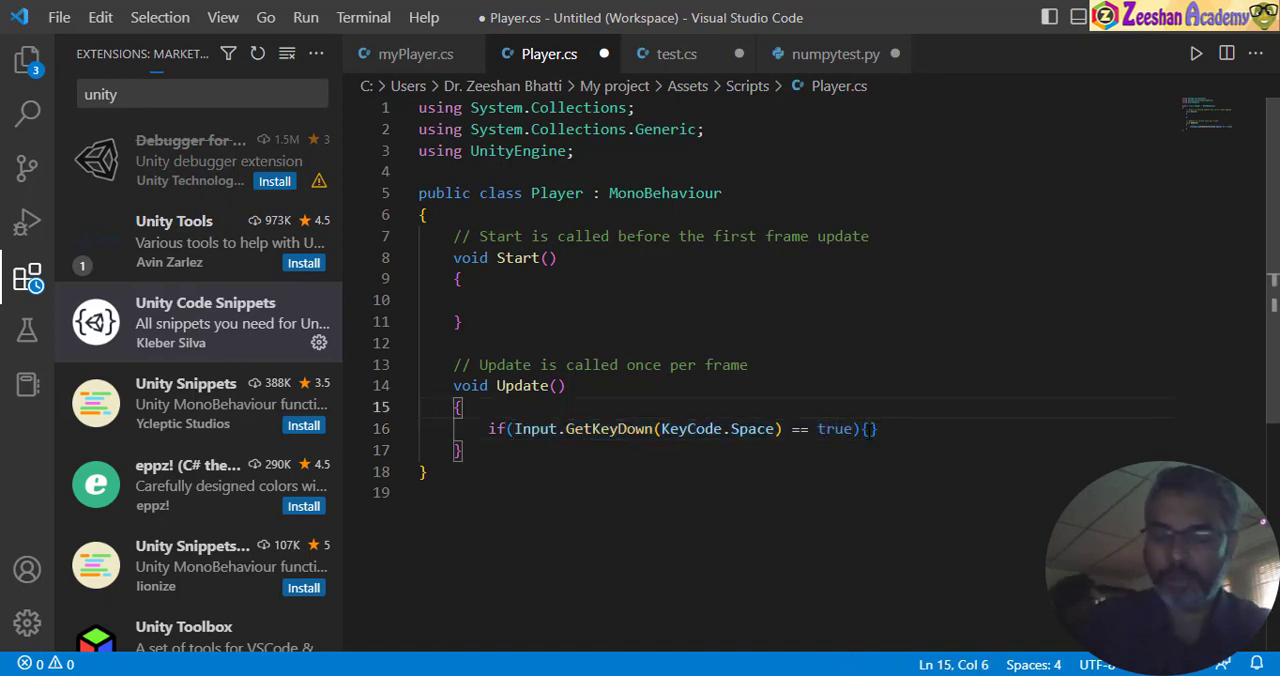
pyautogui.press('Down')
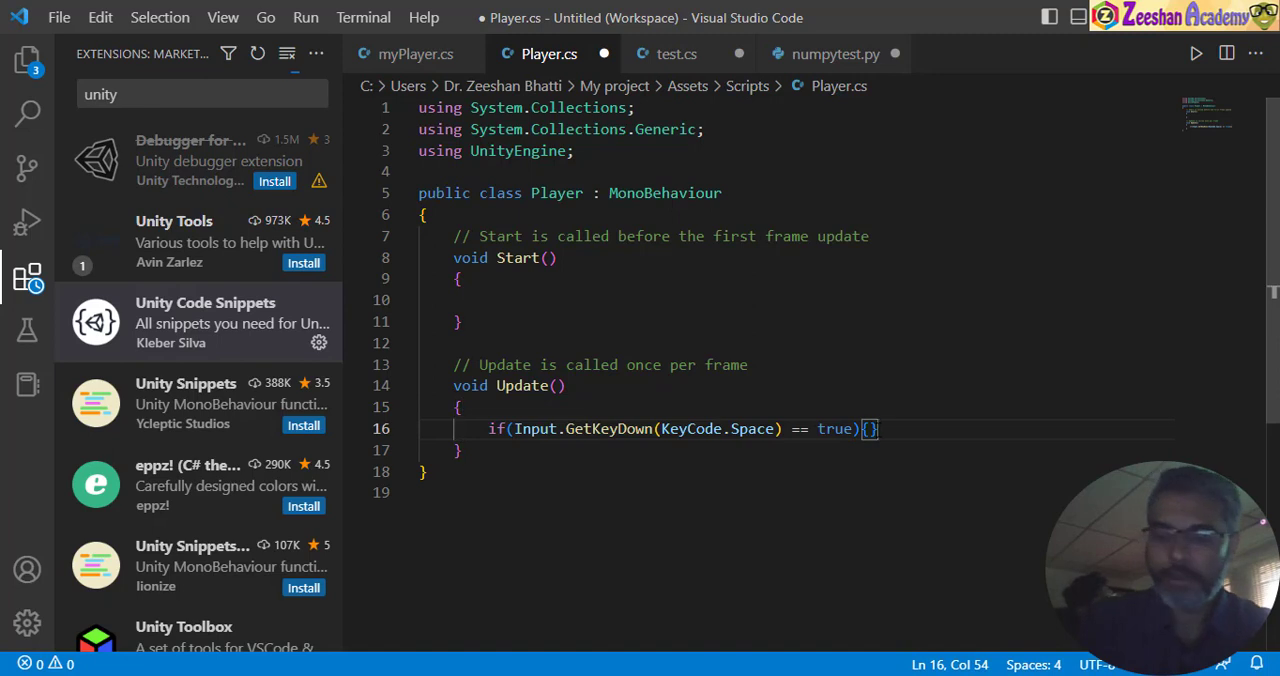
pyautogui.press('Return')
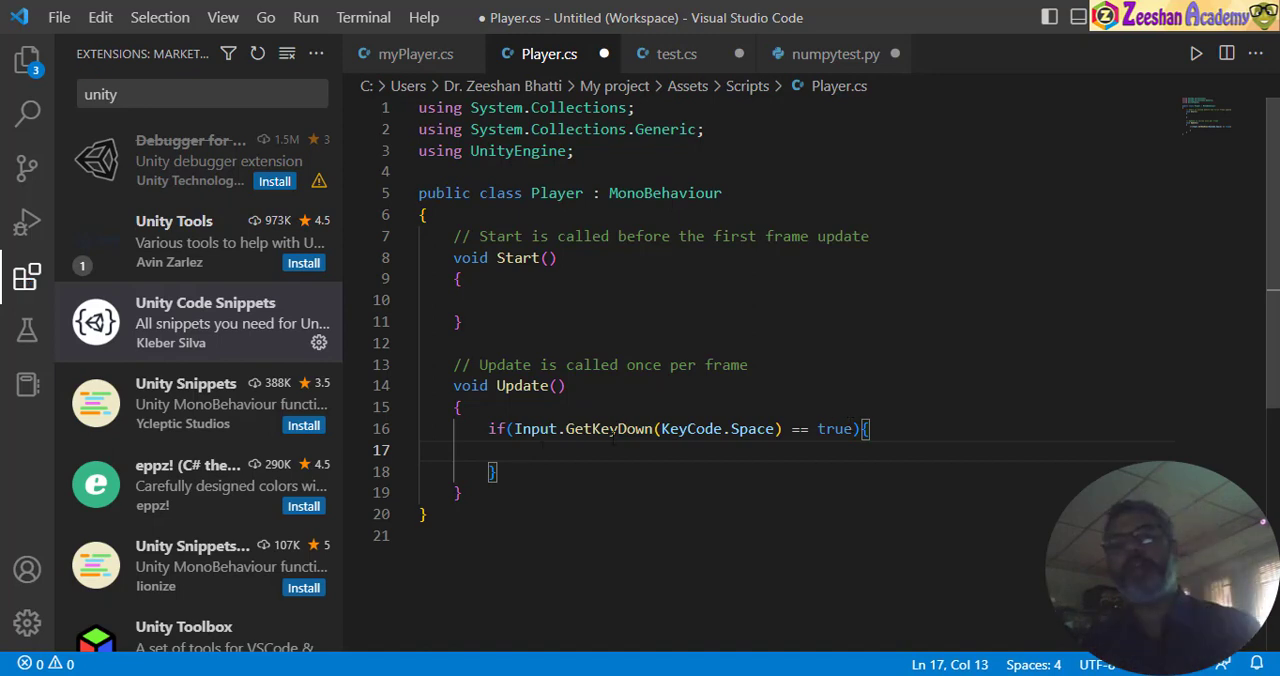
# - Dismiss the .NET Core SDK notification and examine the KeyCode.Space argument in the if condition
pyautogui.click(514, 429)
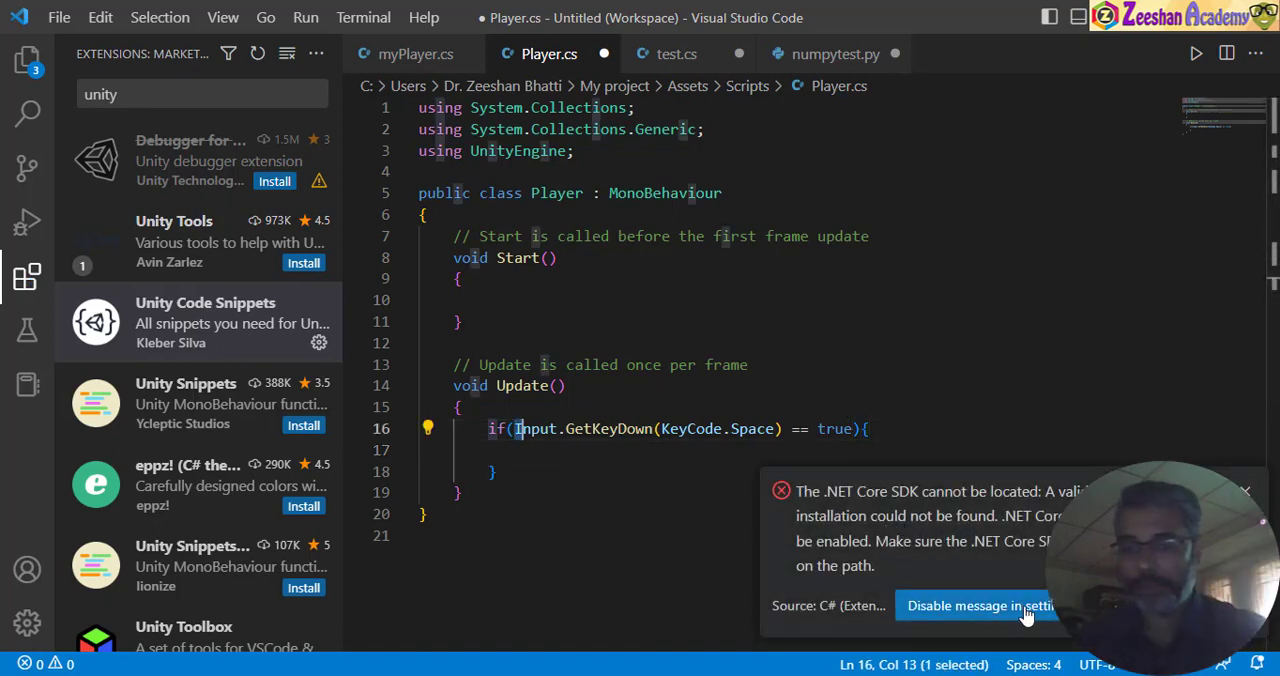
pyautogui.click(1246, 492)
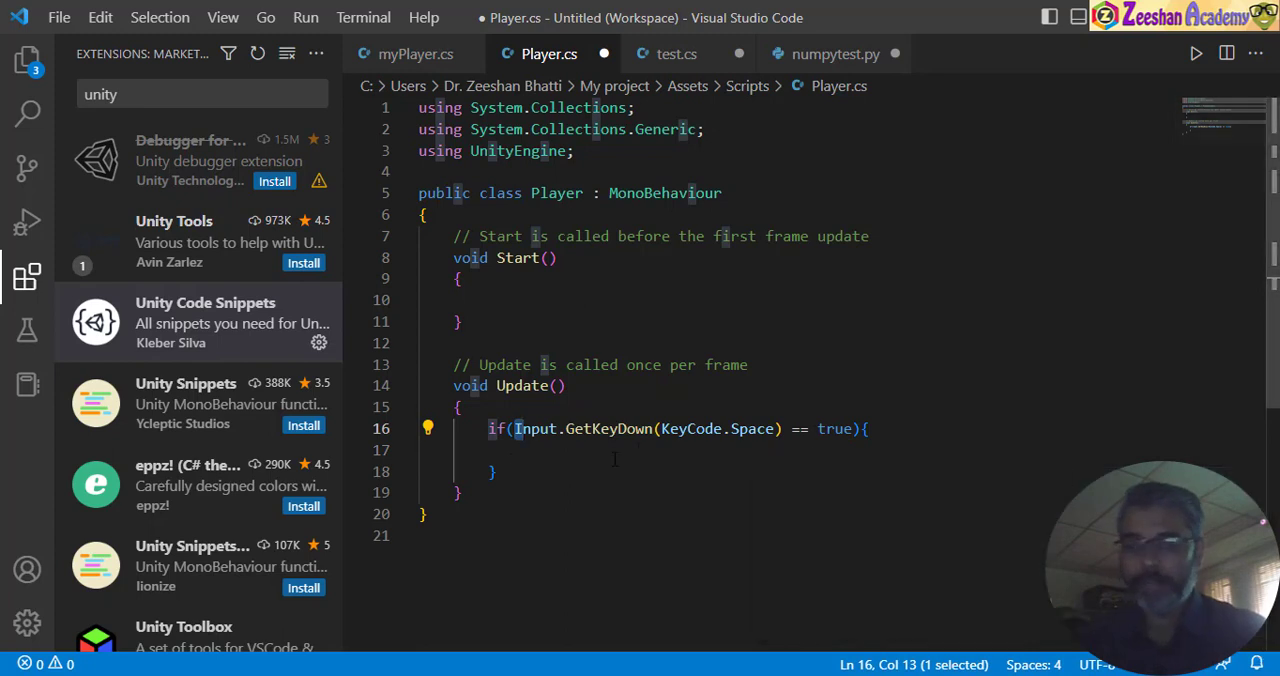
pyautogui.click(550, 458)
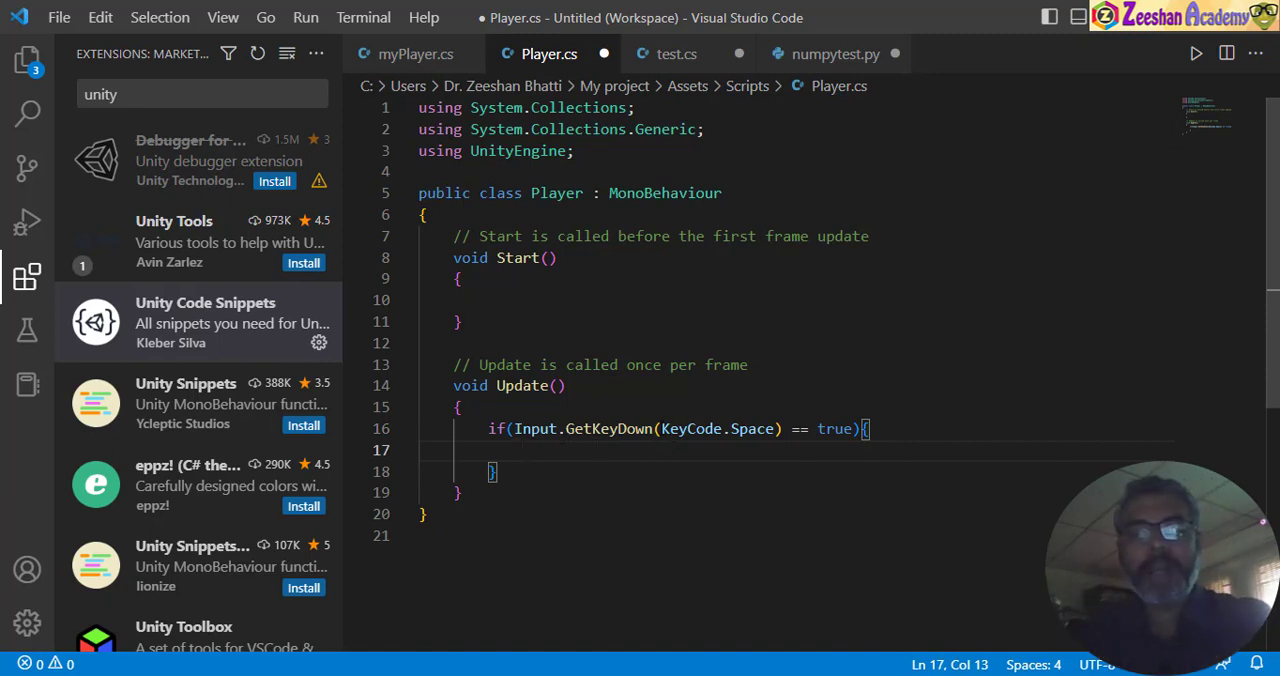
pyautogui.moveTo(661, 429); pyautogui.dragTo(775, 430)
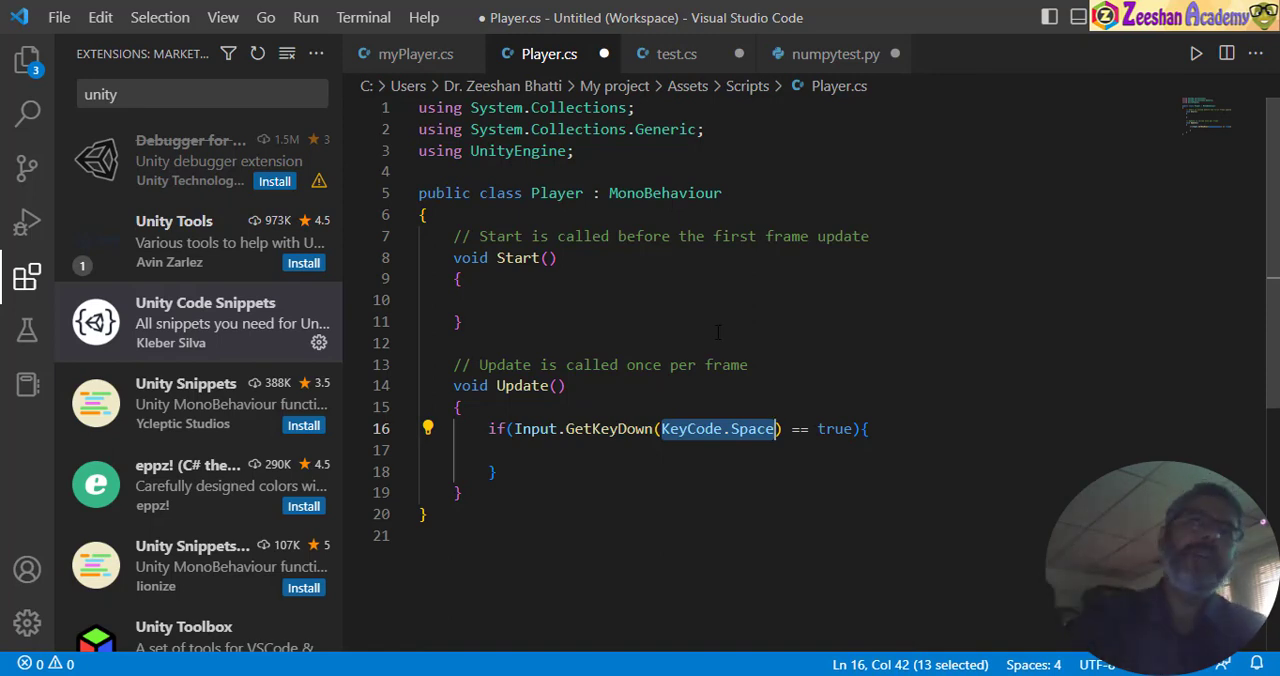
pyautogui.click(767, 428)
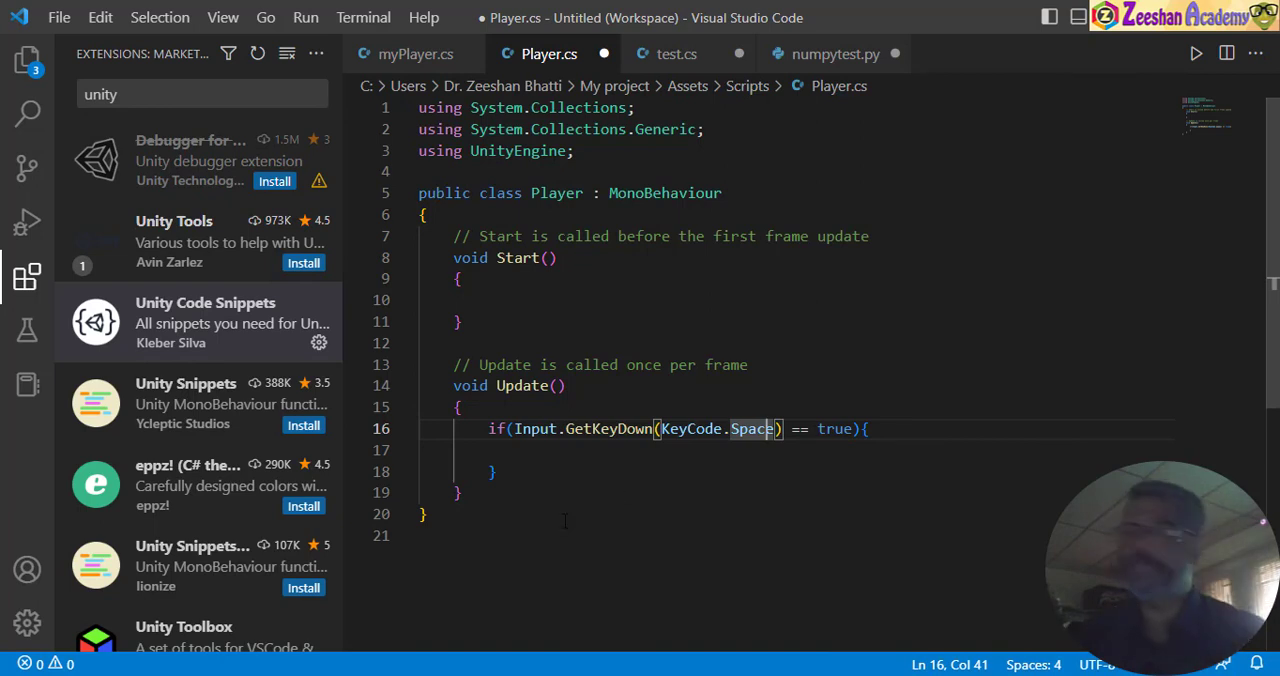
# - Start a GetComponent call on the empty line inside the space-key if block
pyautogui.click(599, 456)
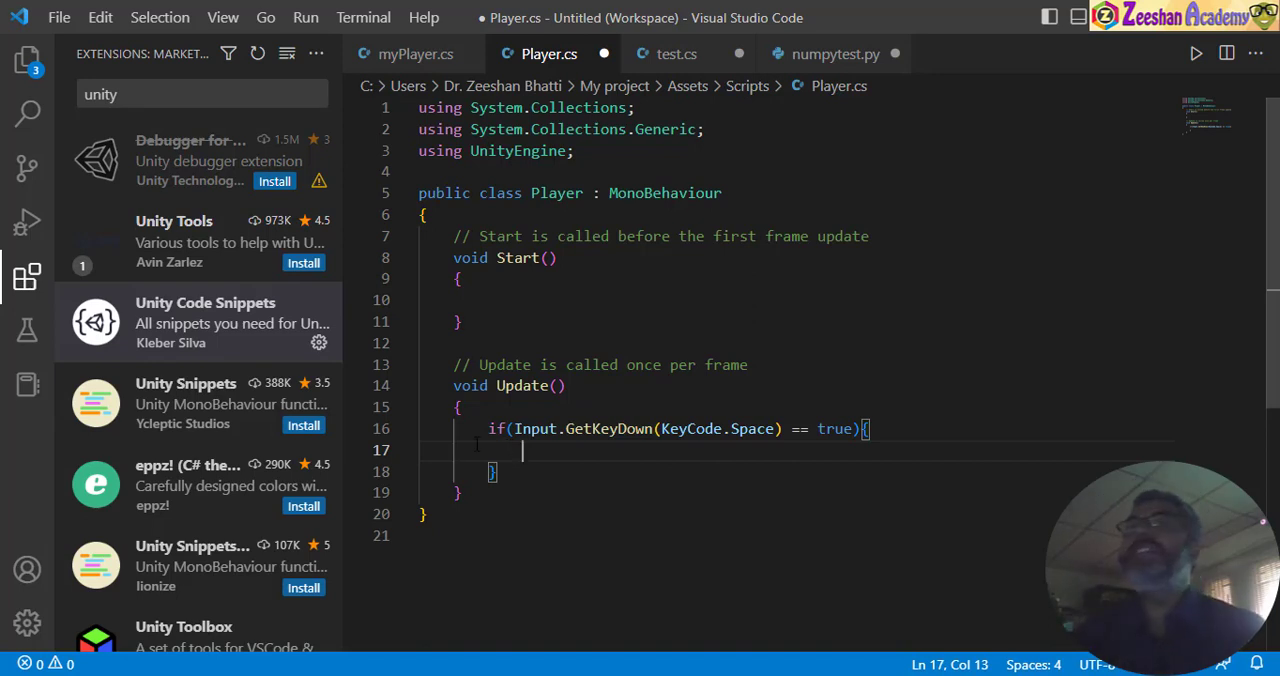
pyautogui.write('get')
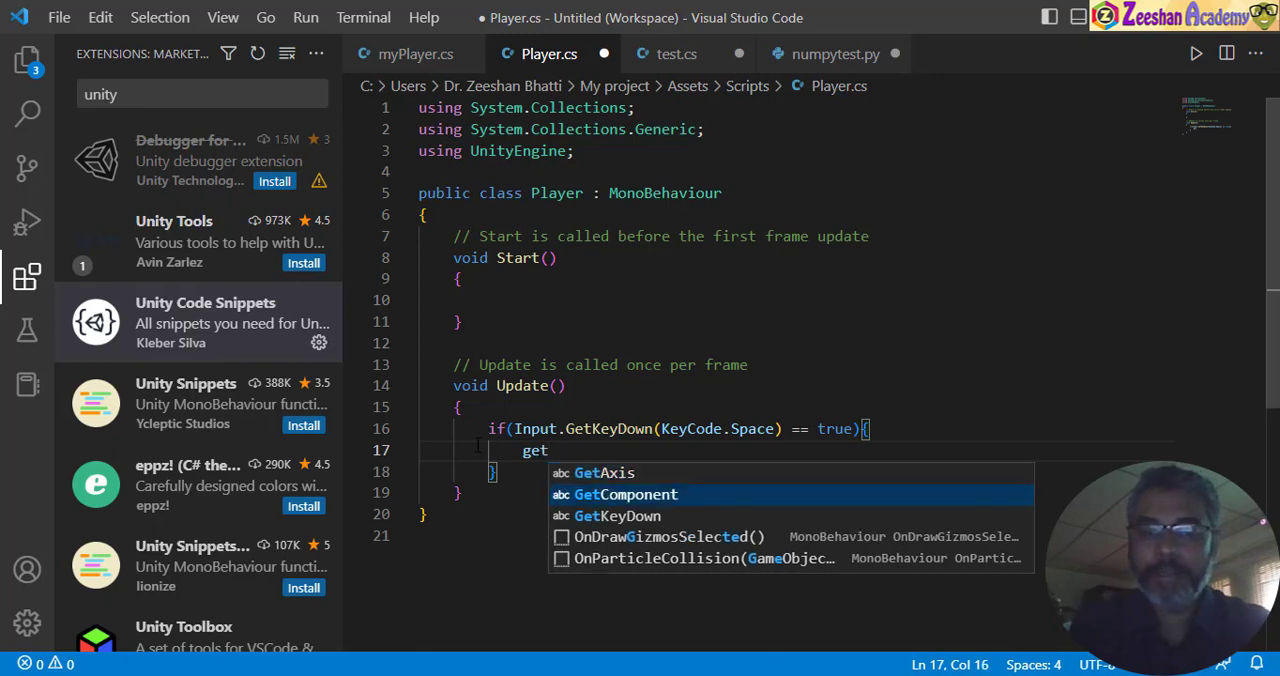
pyautogui.press('Return')
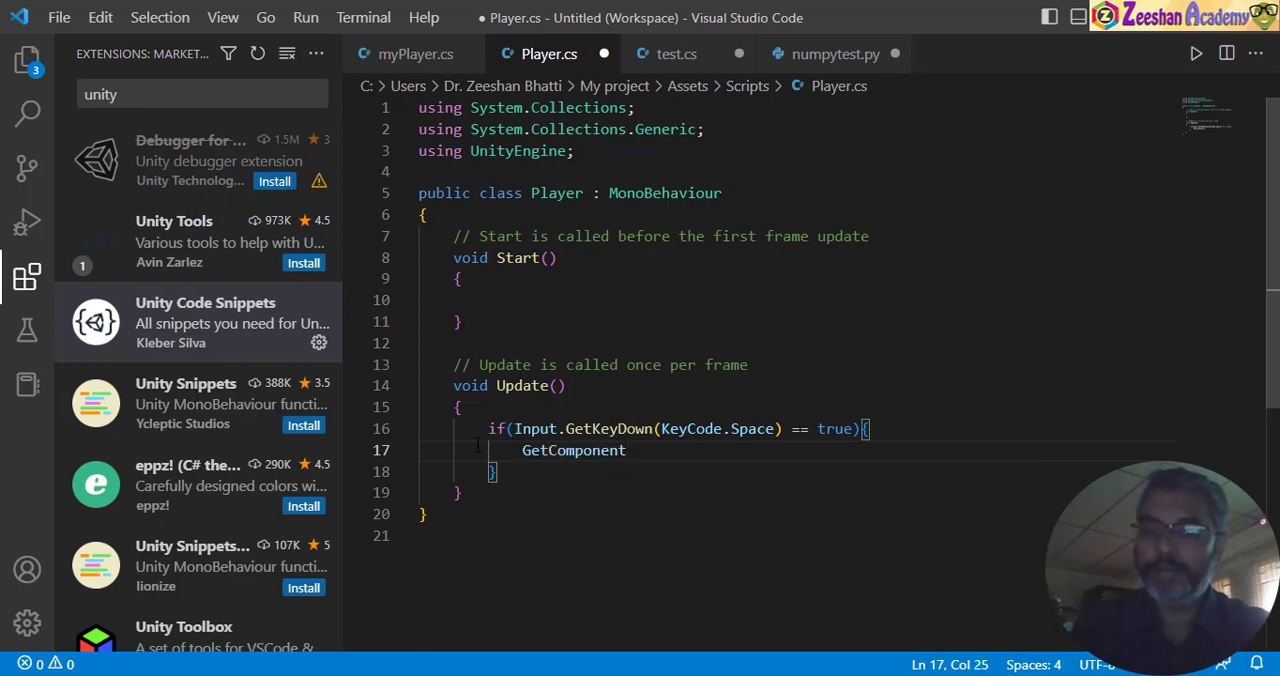
# - Give GetComponent the type argument <Rigidbody> and append a dot for the member call
pyautogui.write('<R')
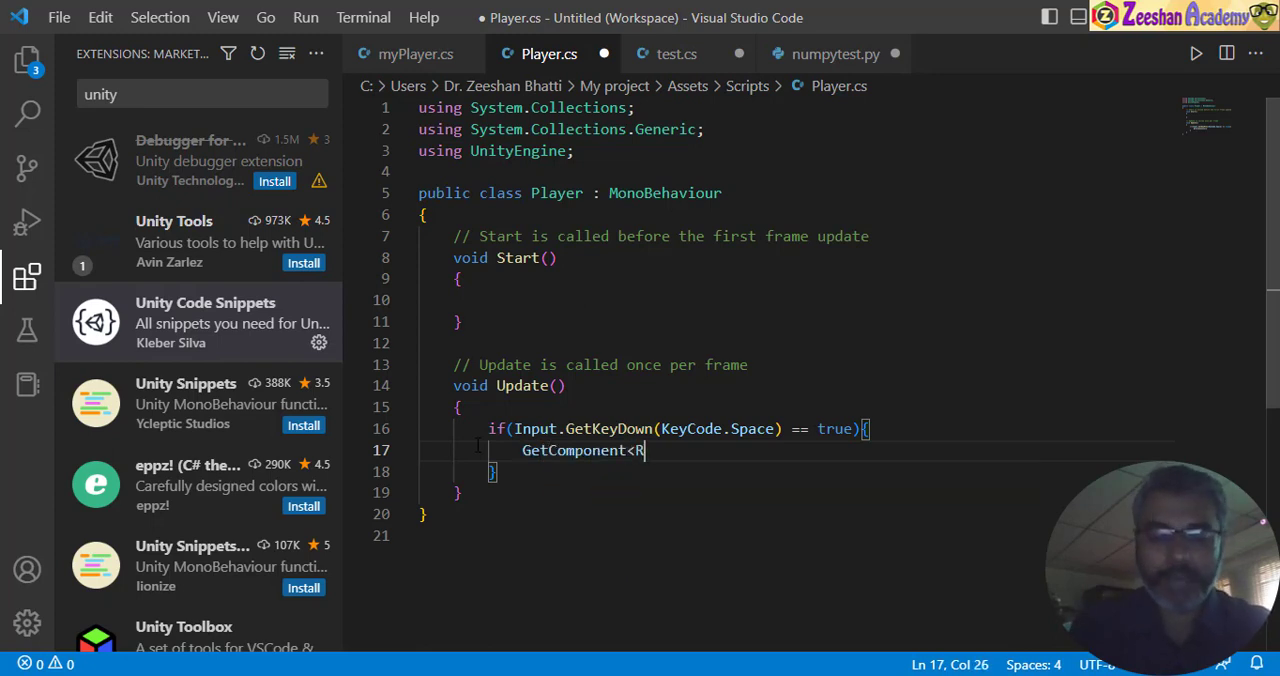
pyautogui.write('i')
pyautogui.press('Return')
pyautogui.press('BackSpace')
pyautogui.press('BackSpace')
pyautogui.press('BackSpace')
pyautogui.press('BackSpace')
pyautogui.press('BackSpace')
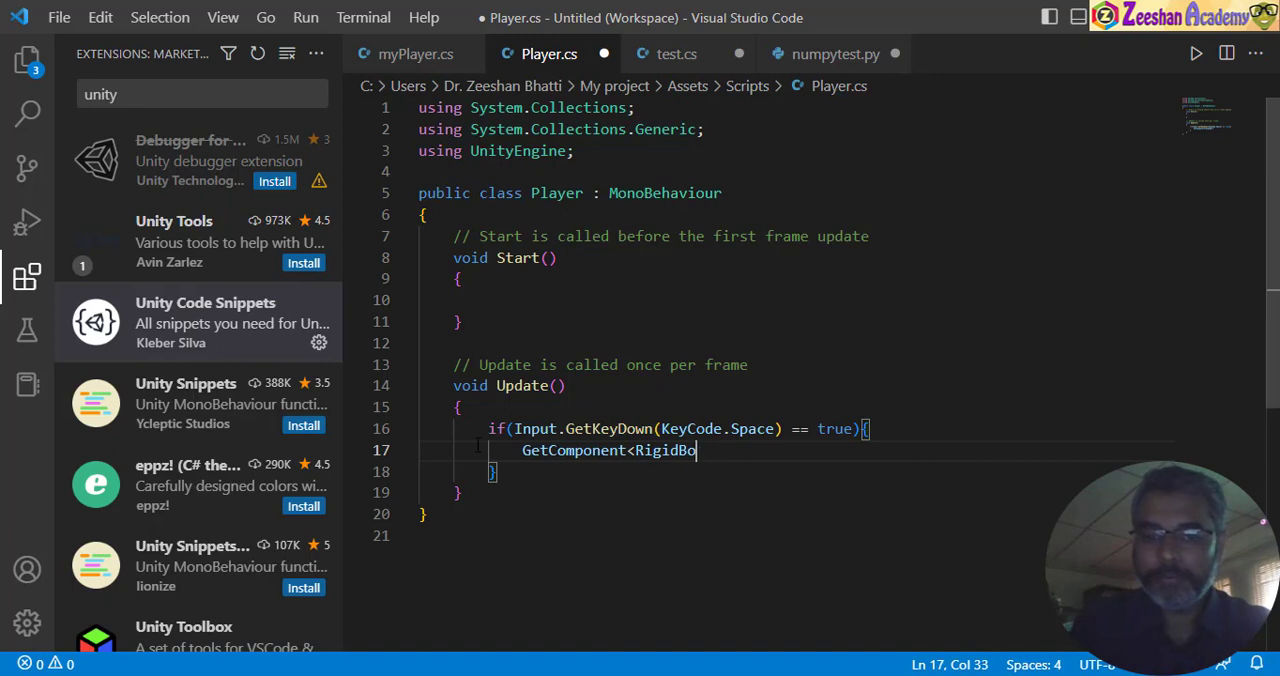
pyautogui.write('b')
pyautogui.press('Return')
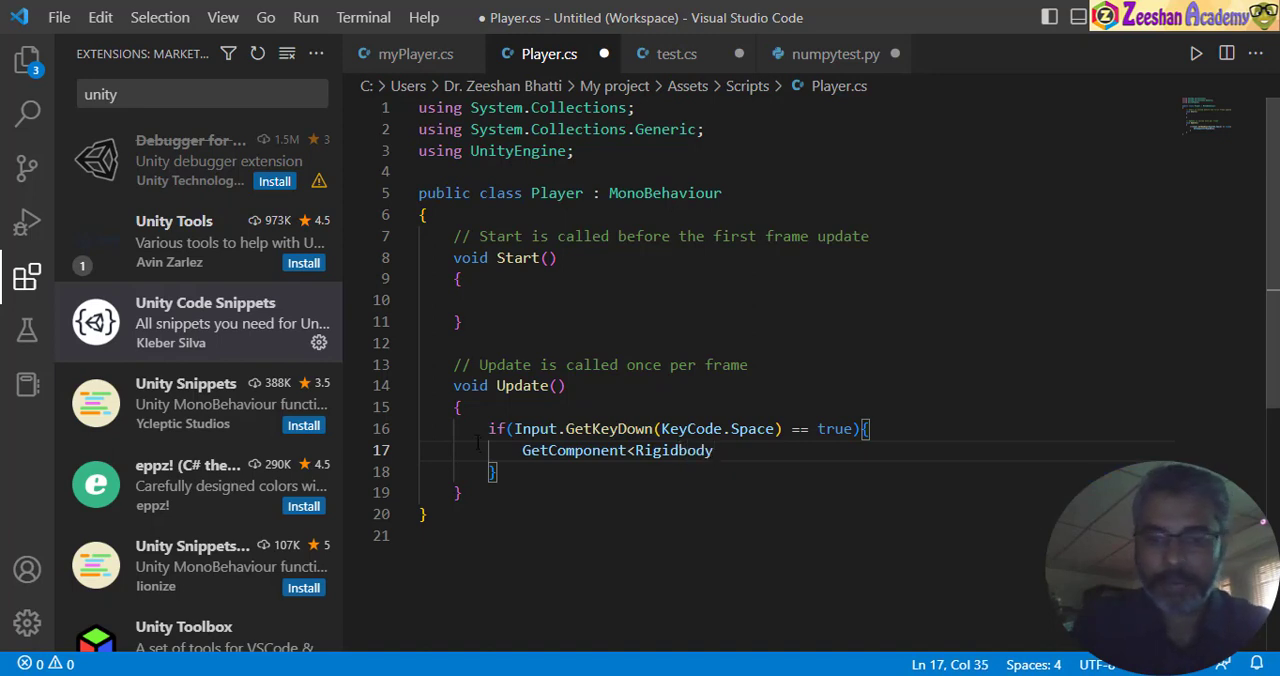
pyautogui.write('>')
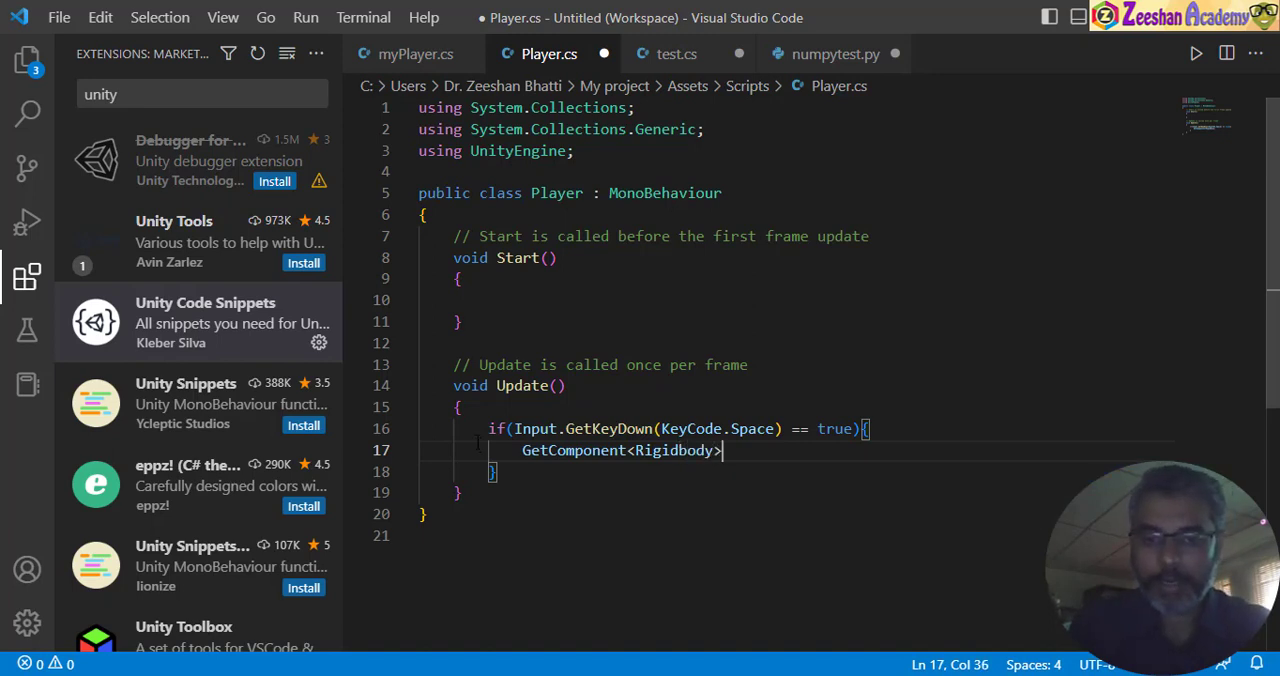
pyautogui.write('.get')
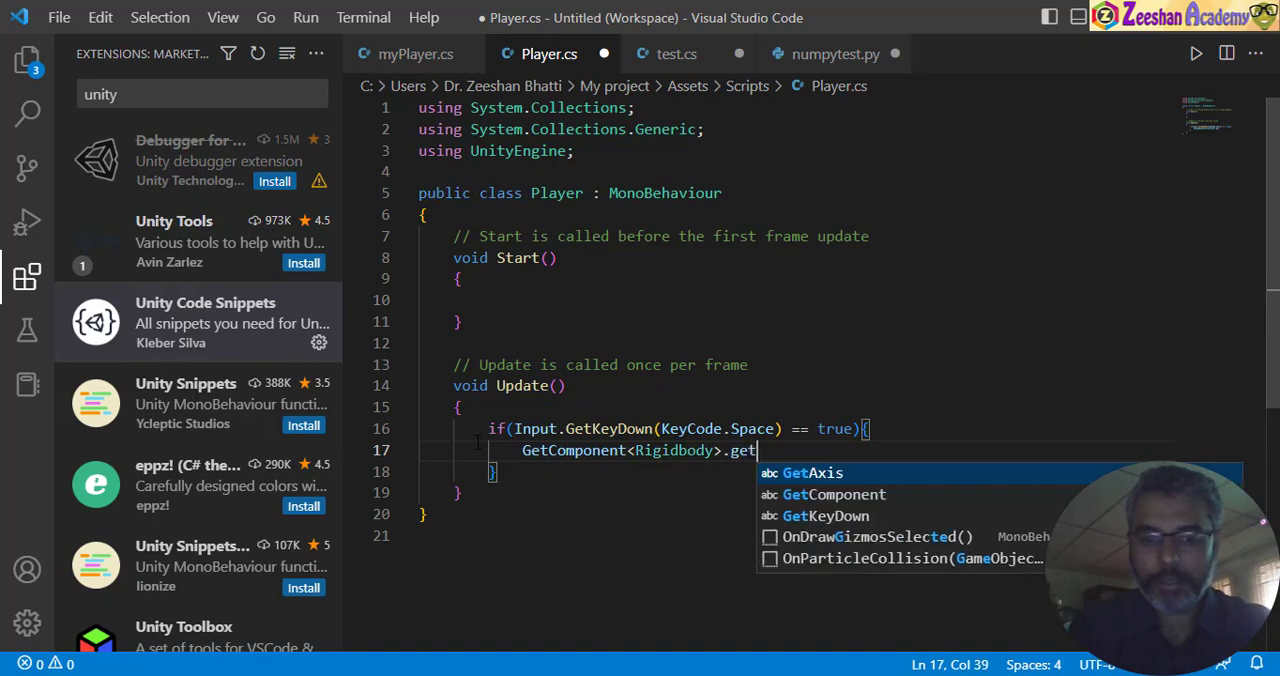
pyautogui.press('BackSpace')
pyautogui.press('BackSpace')
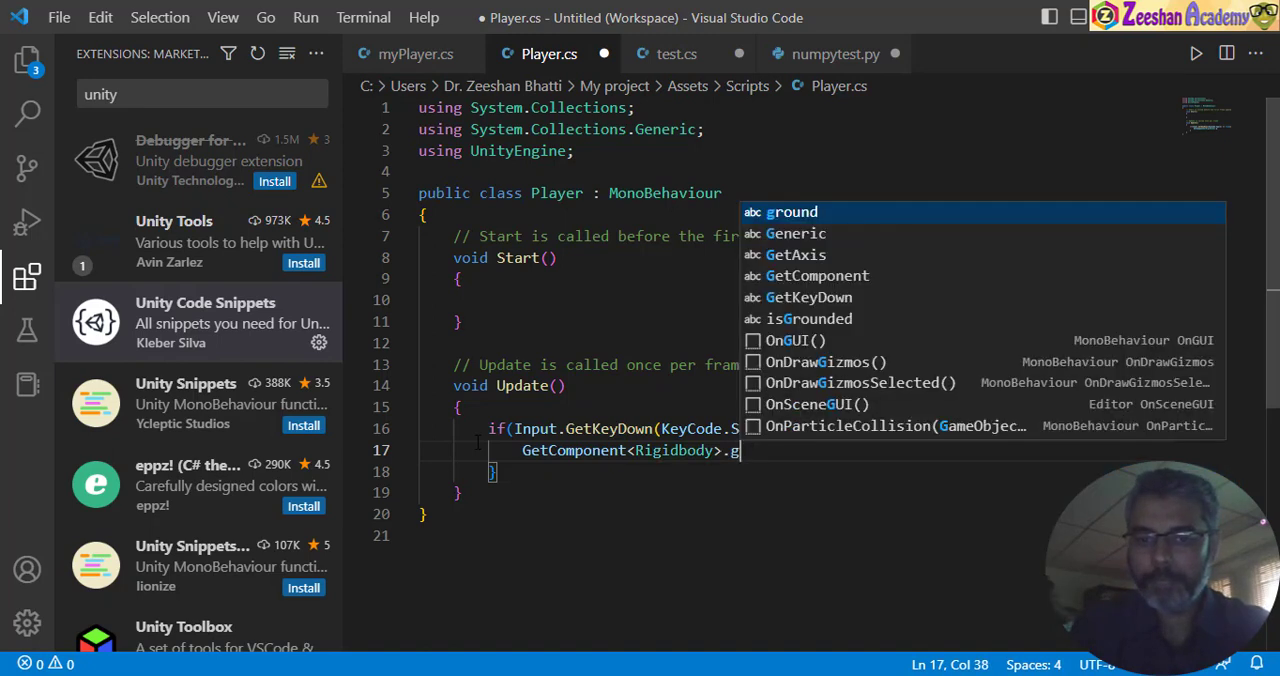
pyautogui.press('BackSpace')
pyautogui.write('getV')
pyautogui.press('BackSpace')
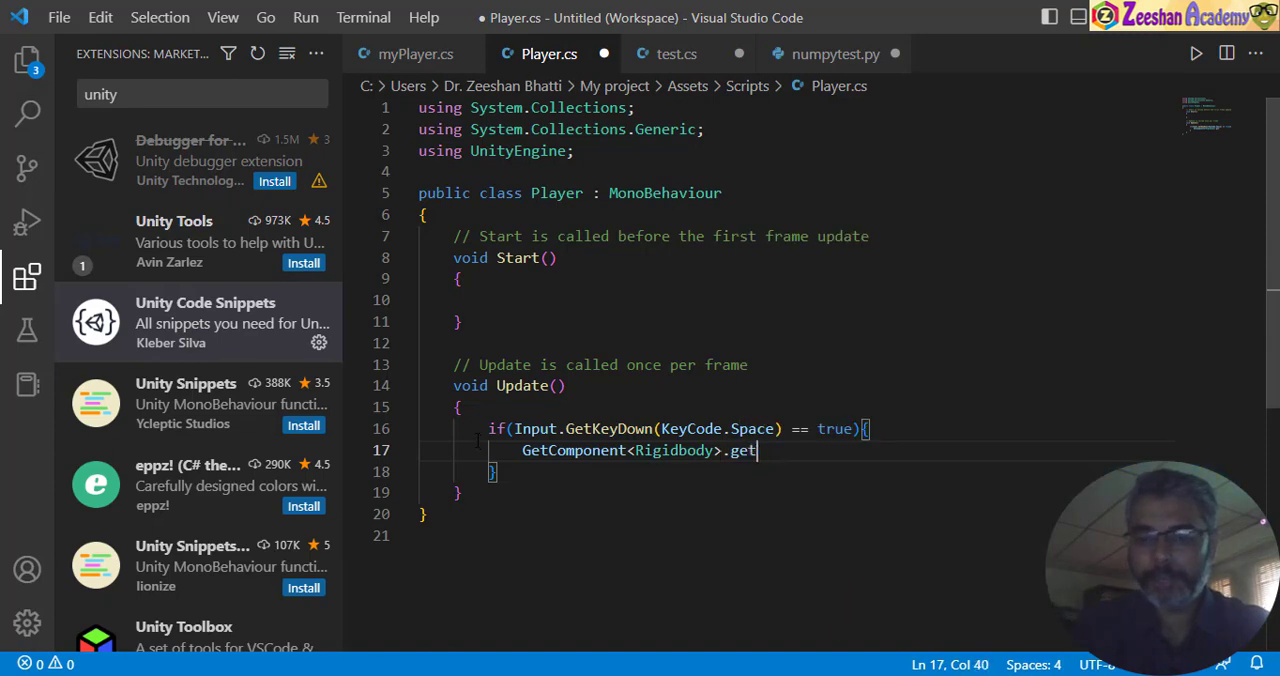
# - Copy the AddForce(Vector3.up * 5, ForceMode.VelocityChange); call from the FixedUpdate method in myPlayer.cs
pyautogui.click(680, 54)
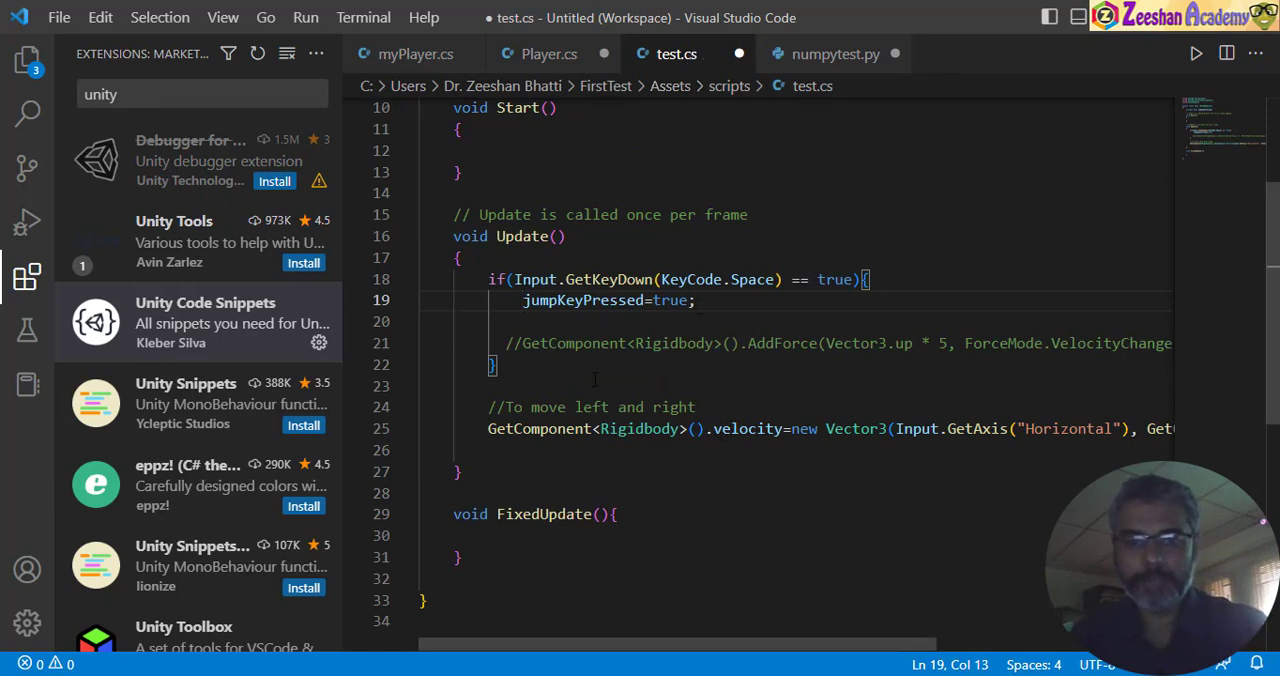
pyautogui.scroll(3, 595, 380)
pyautogui.scroll(-3, 724, 432)
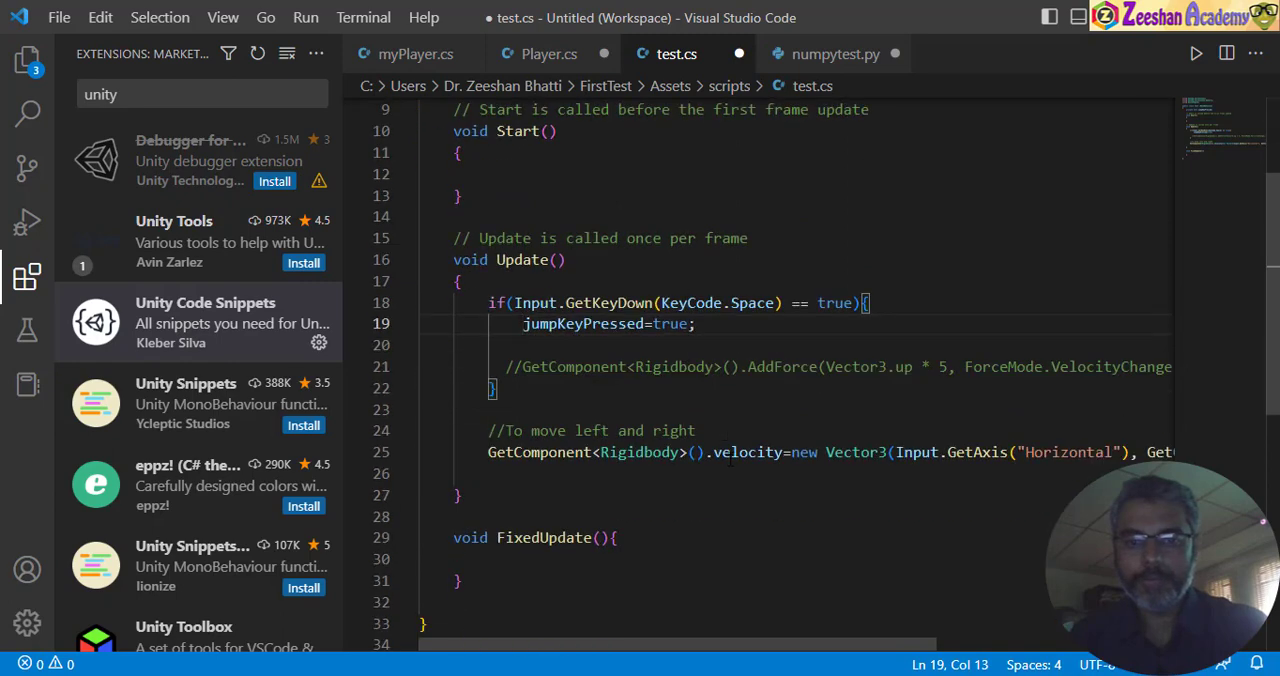
pyautogui.click(415, 54)
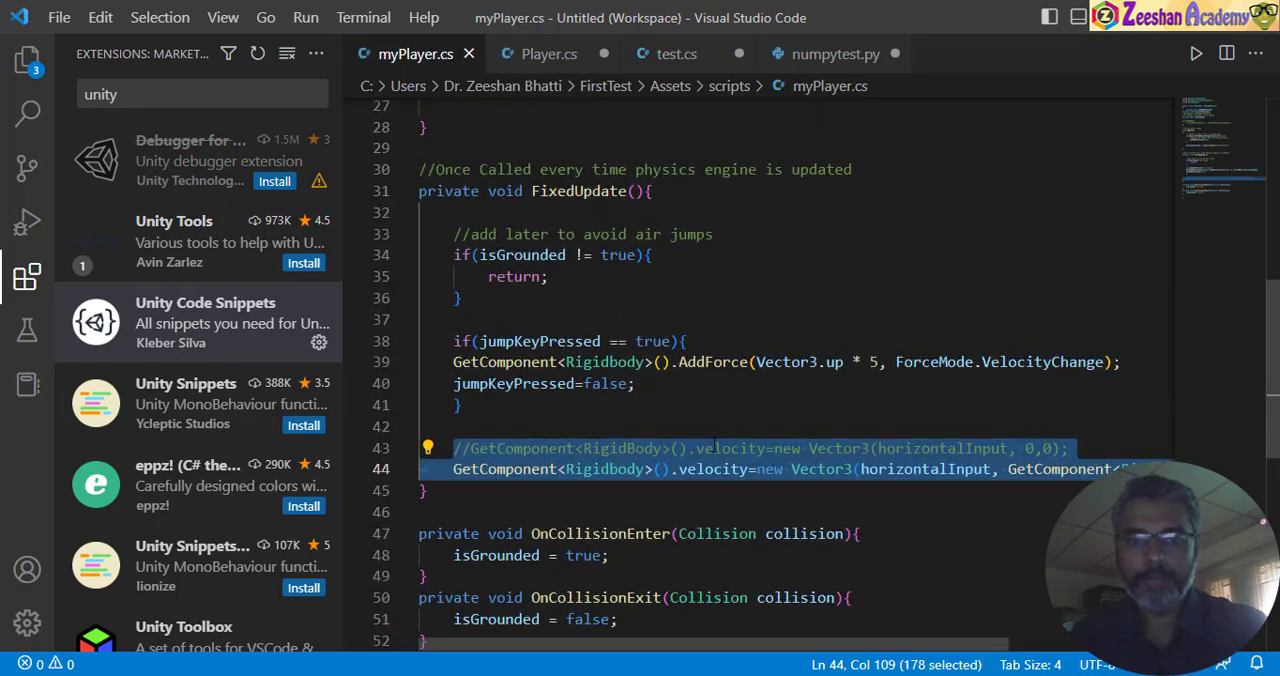
pyautogui.click(688, 364)
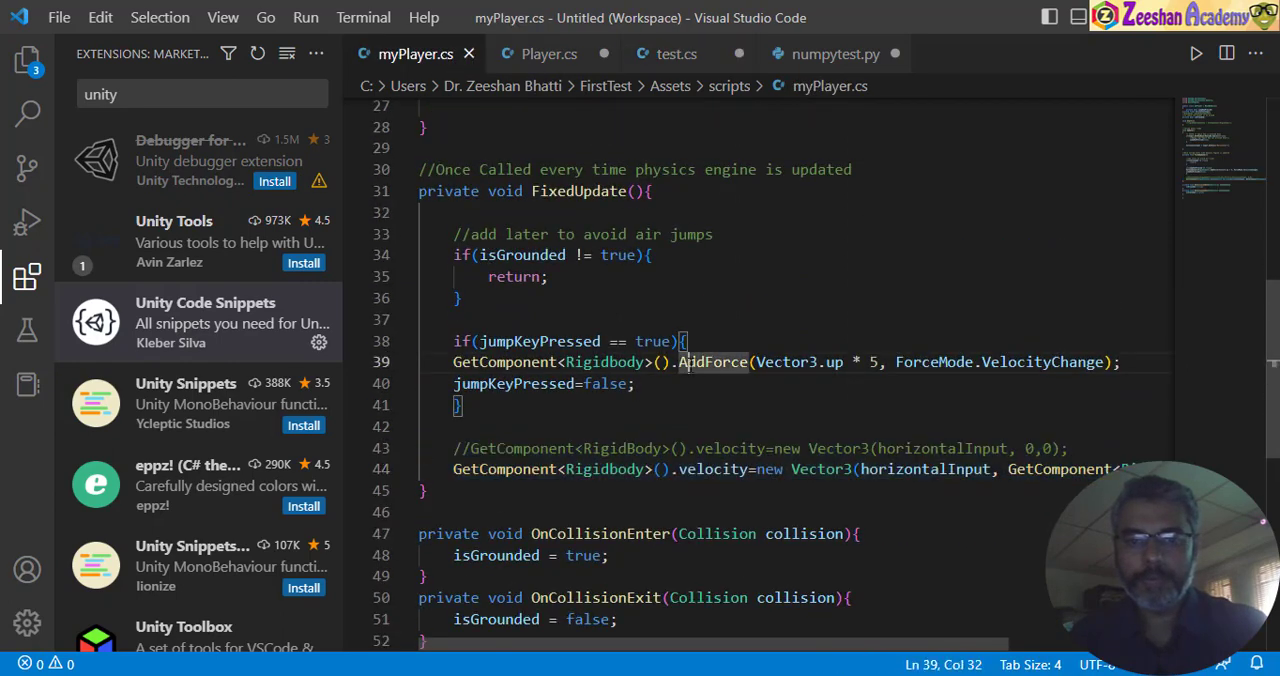
pyautogui.press('Home')
pyautogui.hotkey('shift', 'Right')
pyautogui.hotkey('shift', 'Right')
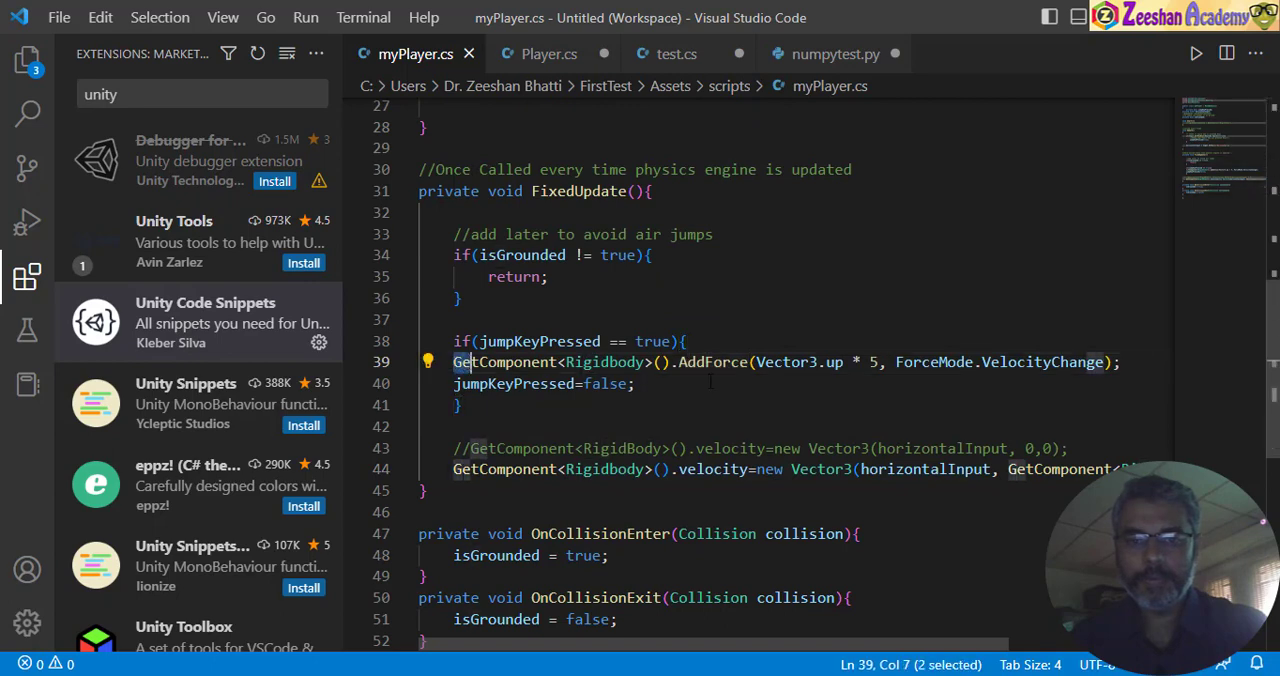
pyautogui.moveTo(679, 362); pyautogui.dragTo(1122, 362)
pyautogui.hotkey('ctrl', 'c')
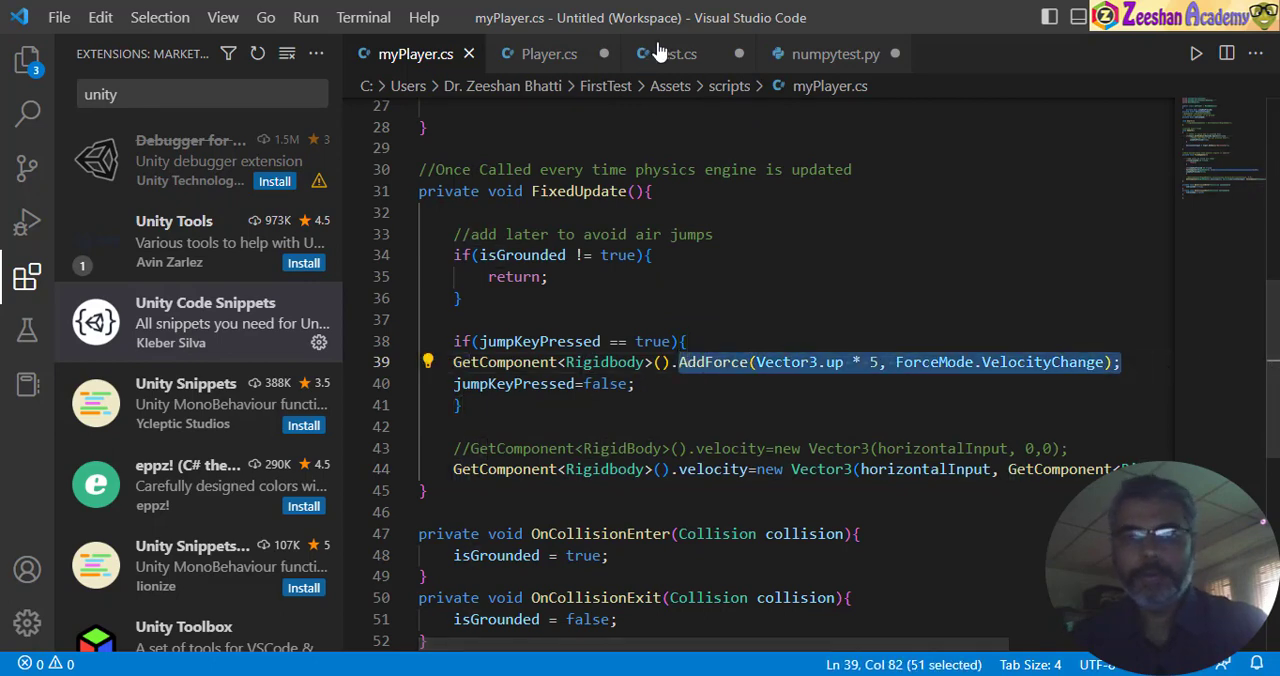
# - In Player.cs, replace the unfinished "get" after GetComponent<Rigidbody>. with the copied AddForce(Vector3.up * 5, ForceMode.VelocityChange); call
pyautogui.click(549, 54)
pyautogui.press('BackSpace')
pyautogui.press('BackSpace')
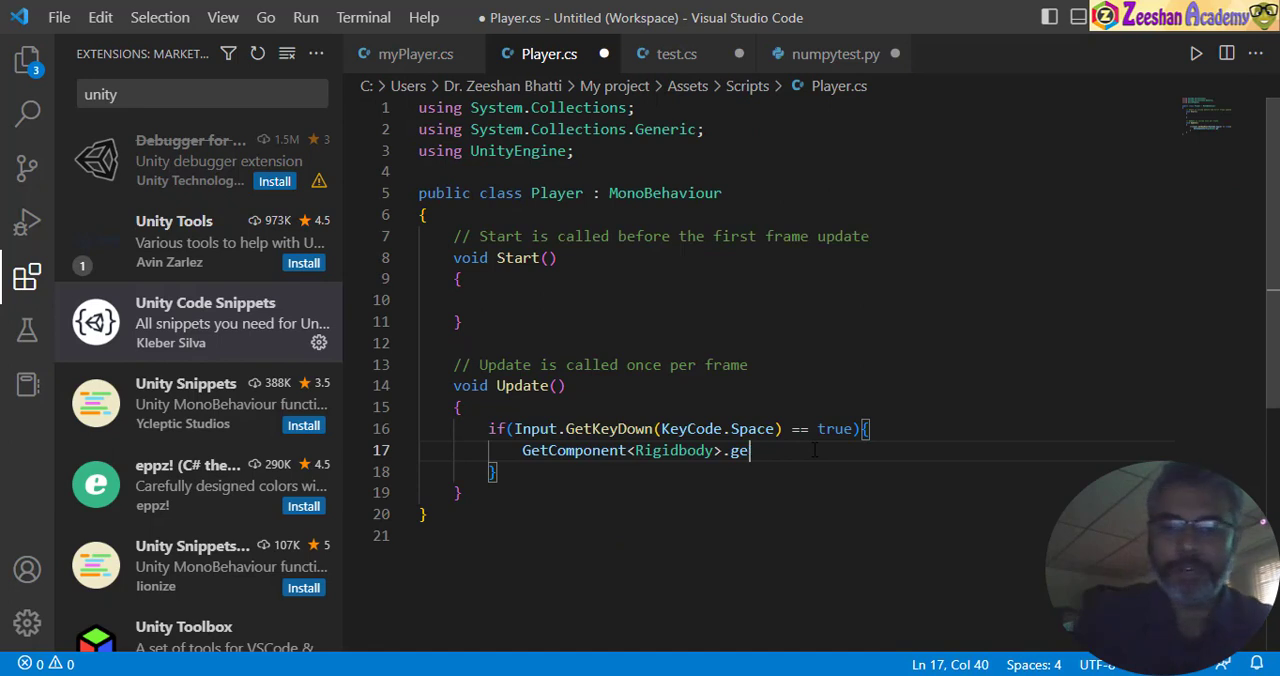
pyautogui.hotkey('ctrl', 'v')
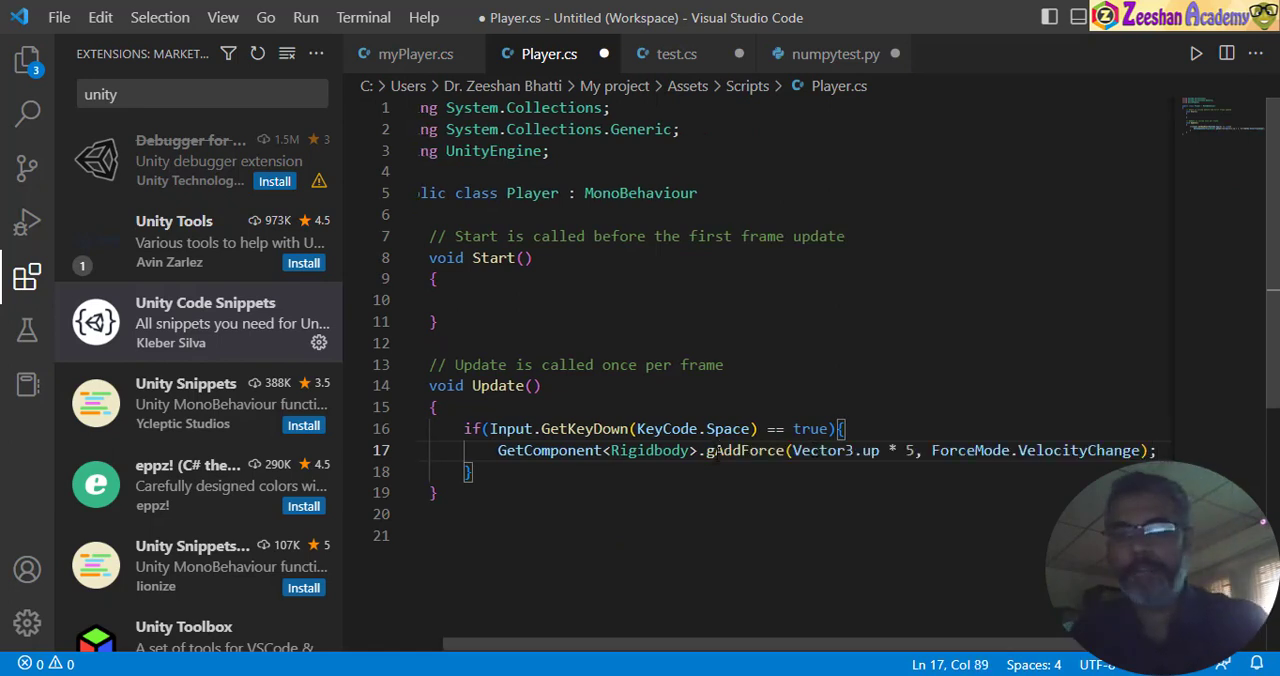
pyautogui.press('BackSpace')
pyautogui.click(866, 478)
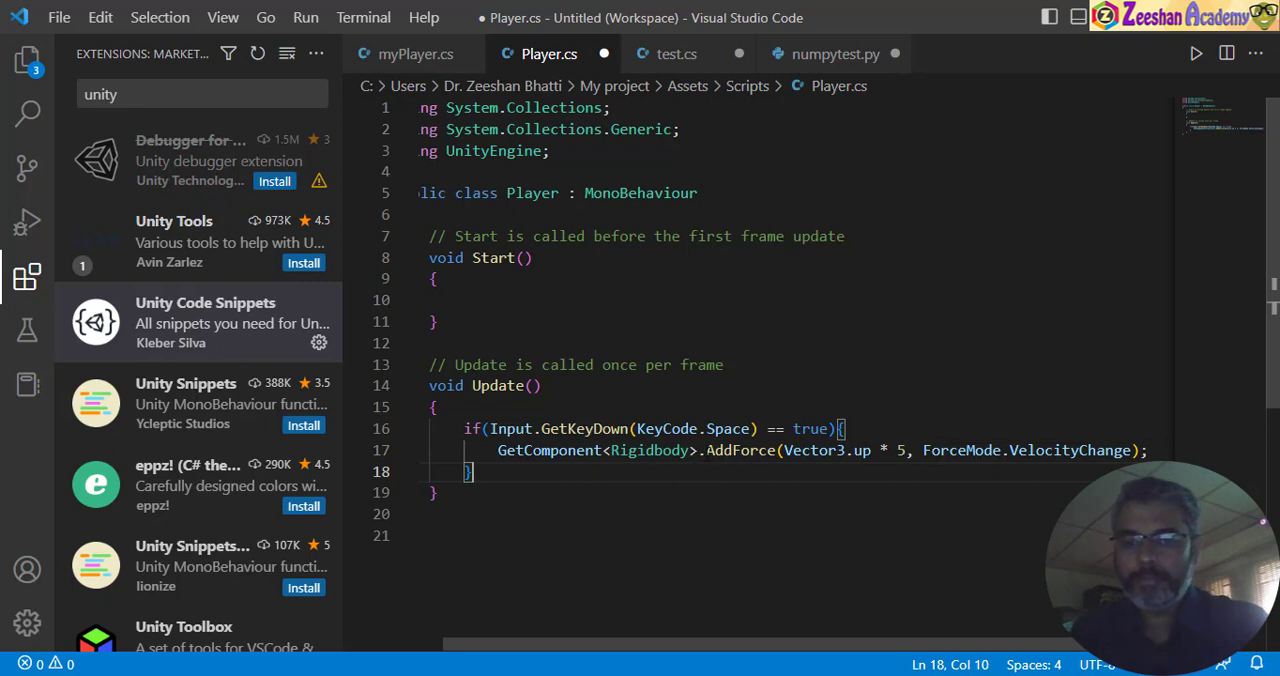
# - Add the missing () after GetComponent<Rigidbody> in Player.cs, checking the line against myPlayer.cs
pyautogui.click(478, 62)
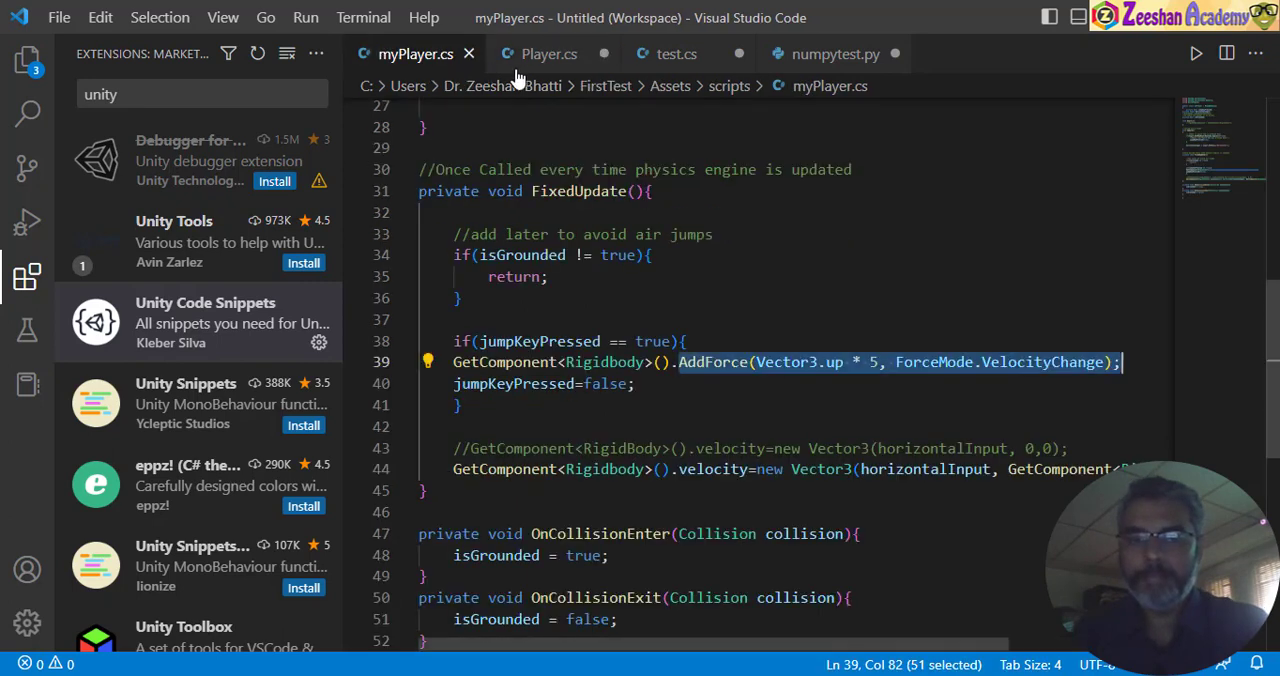
pyautogui.click(549, 54)
pyautogui.click(722, 450)
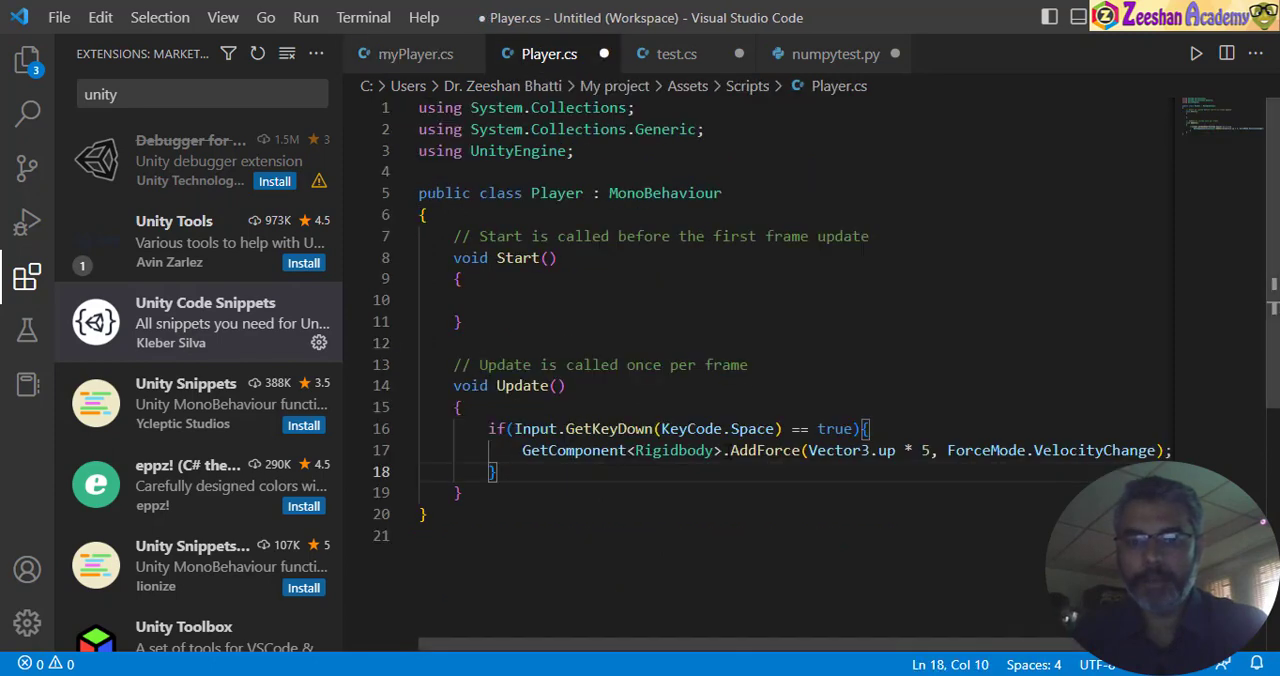
pyautogui.write('()')
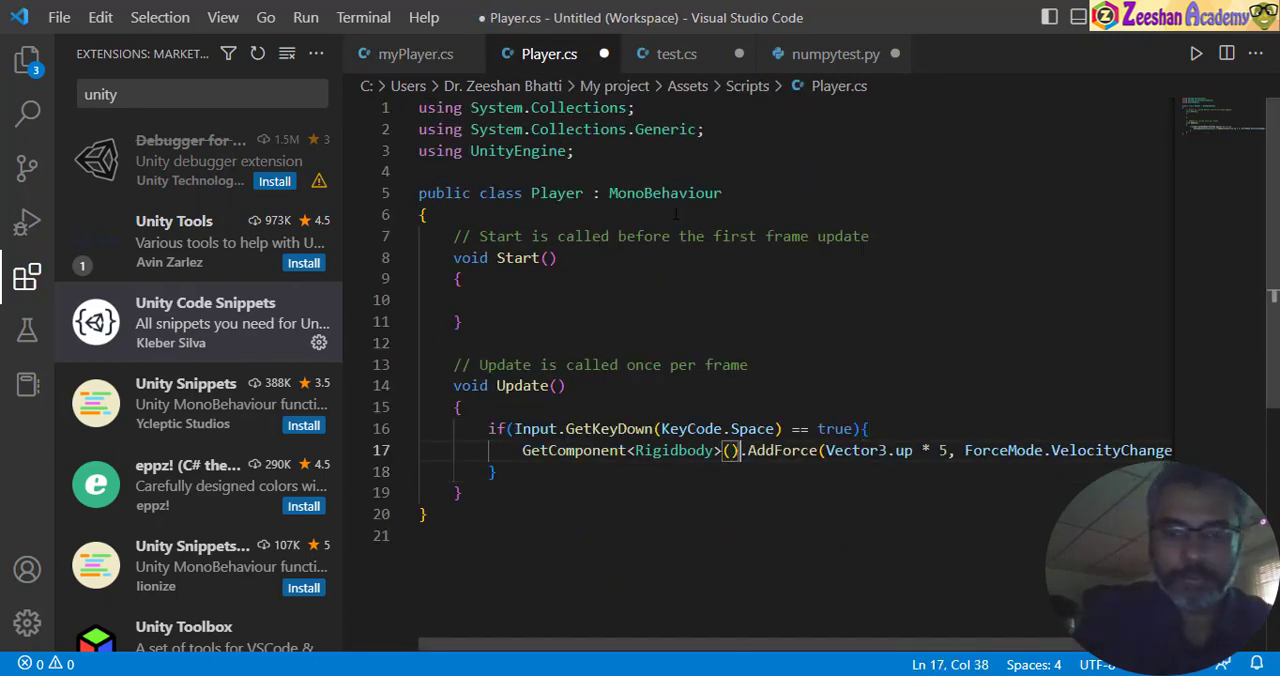
pyautogui.click(415, 54)
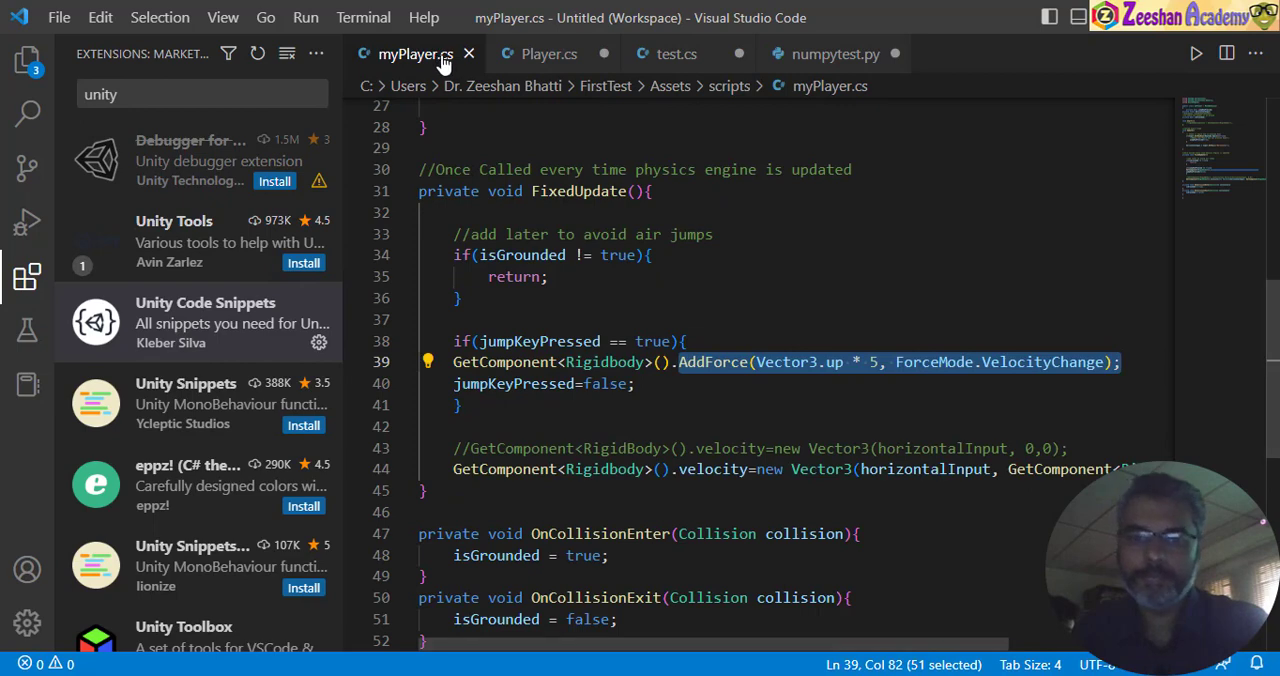
pyautogui.click(545, 56)
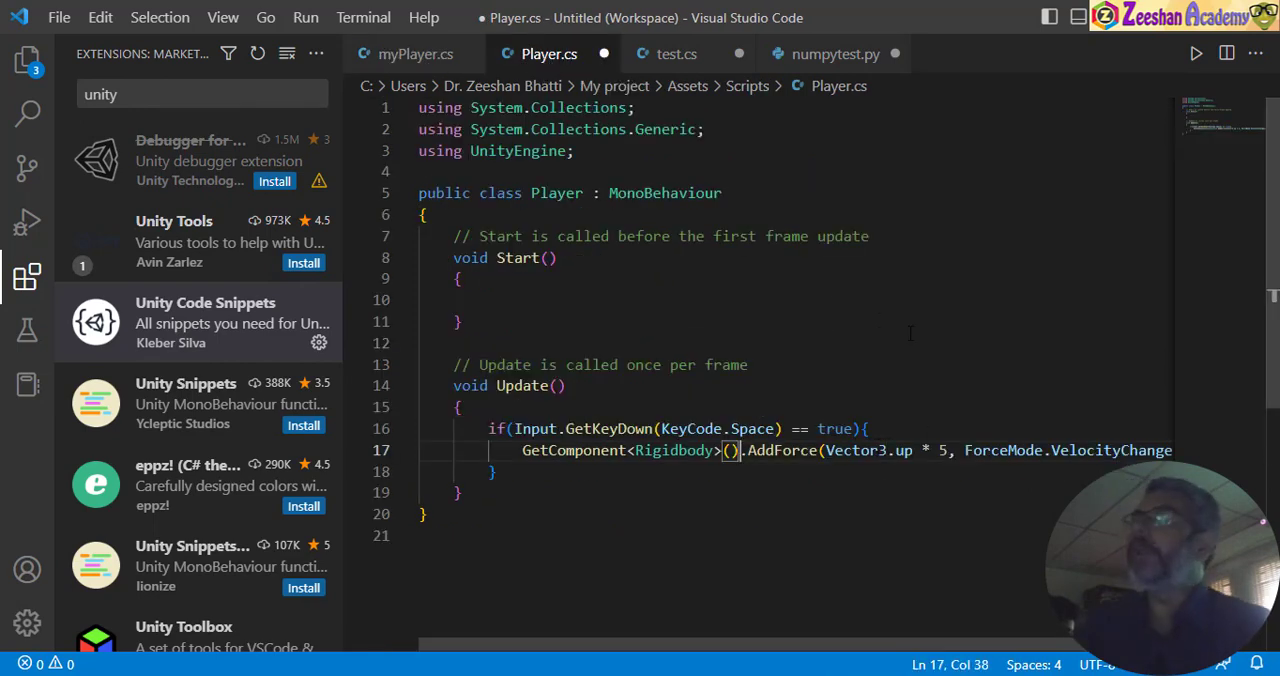
# - Examine the GetComponent, Rigidbody and AddForce parts of the new line one after another
pyautogui.scroll(-2, 773, 434)
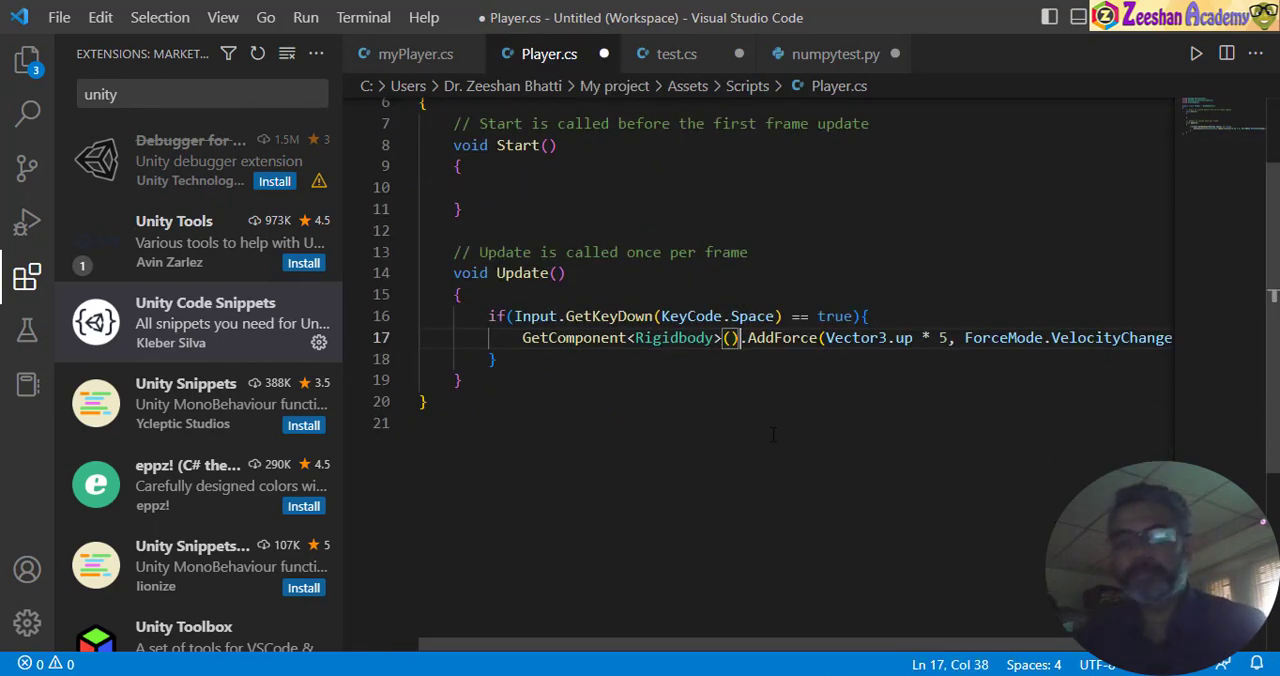
pyautogui.moveTo(522, 338); pyautogui.dragTo(628, 338)
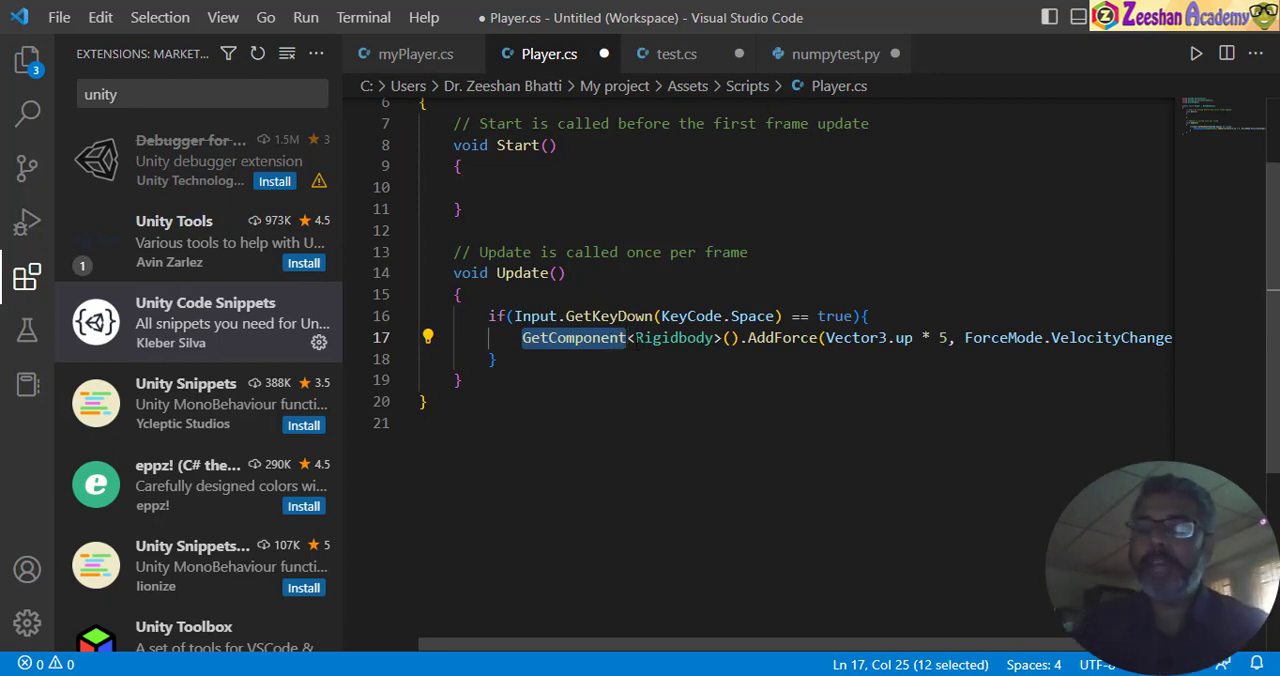
pyautogui.moveTo(634, 338); pyautogui.dragTo(715, 339)
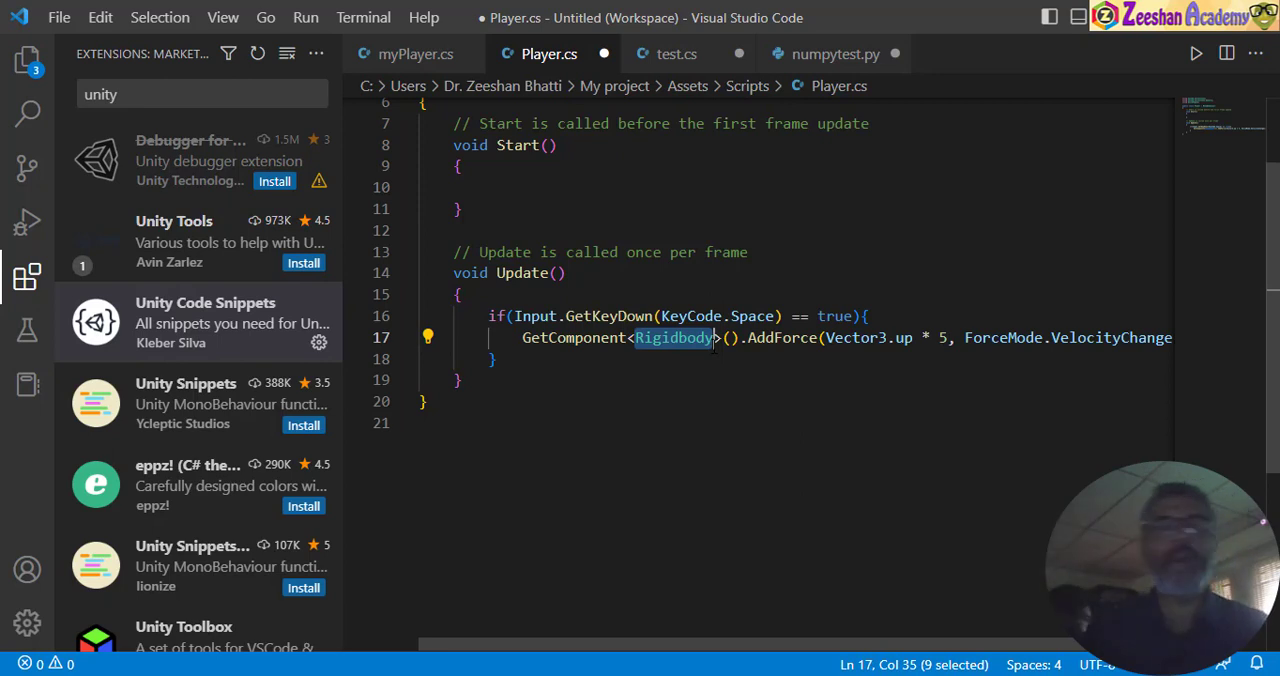
pyautogui.moveTo(748, 338); pyautogui.dragTo(521, 338)
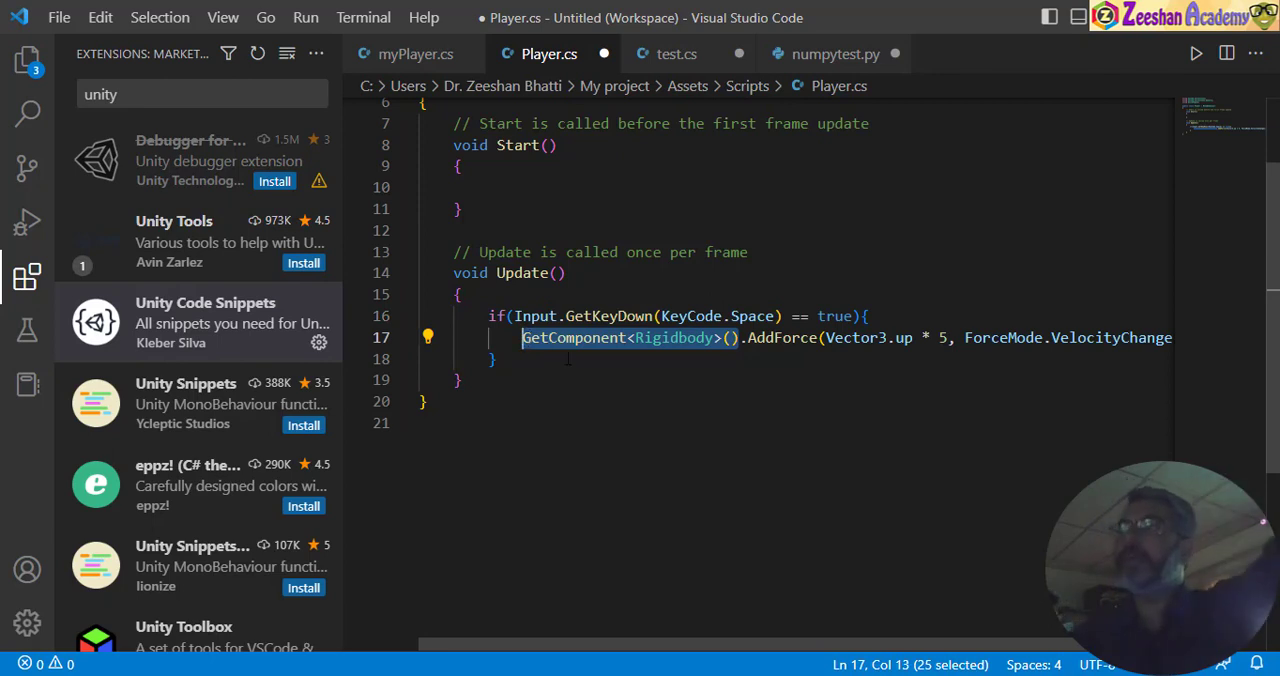
pyautogui.moveTo(748, 338); pyautogui.dragTo(820, 338)
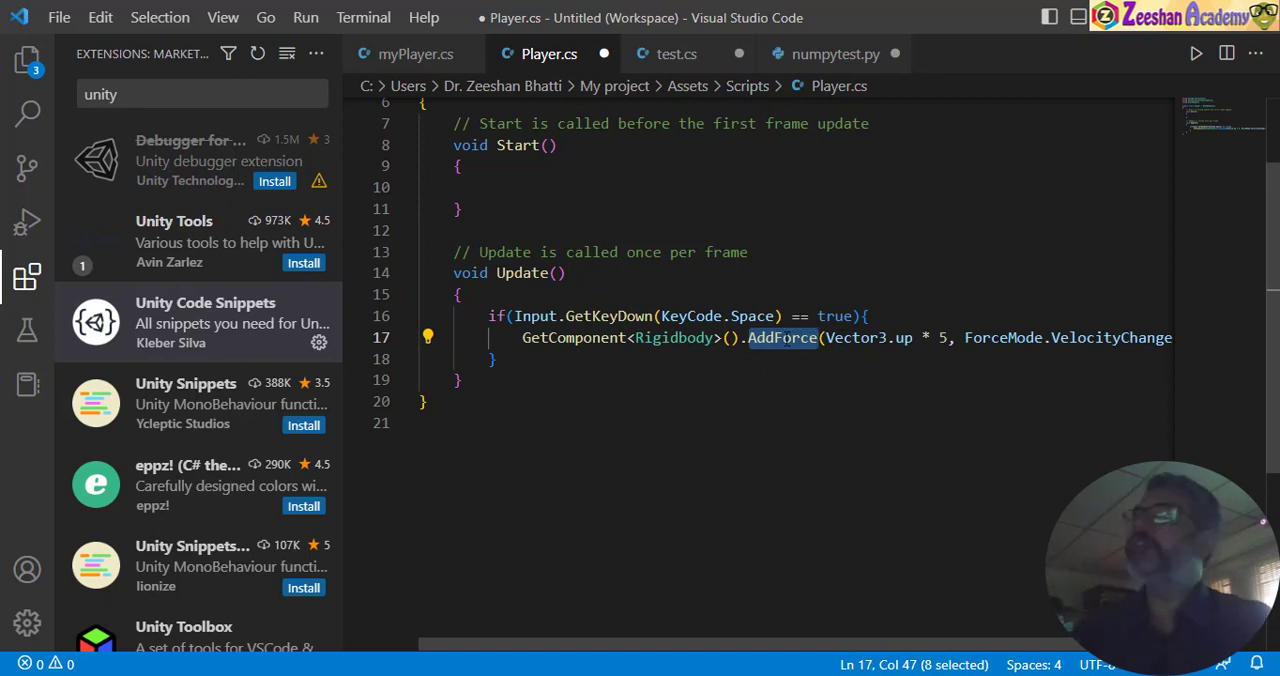
# - Examine the AddForce arguments, focusing on the Vector3.up direction and its multiplier 5
pyautogui.moveTo(826, 338); pyautogui.dragTo(950, 340)
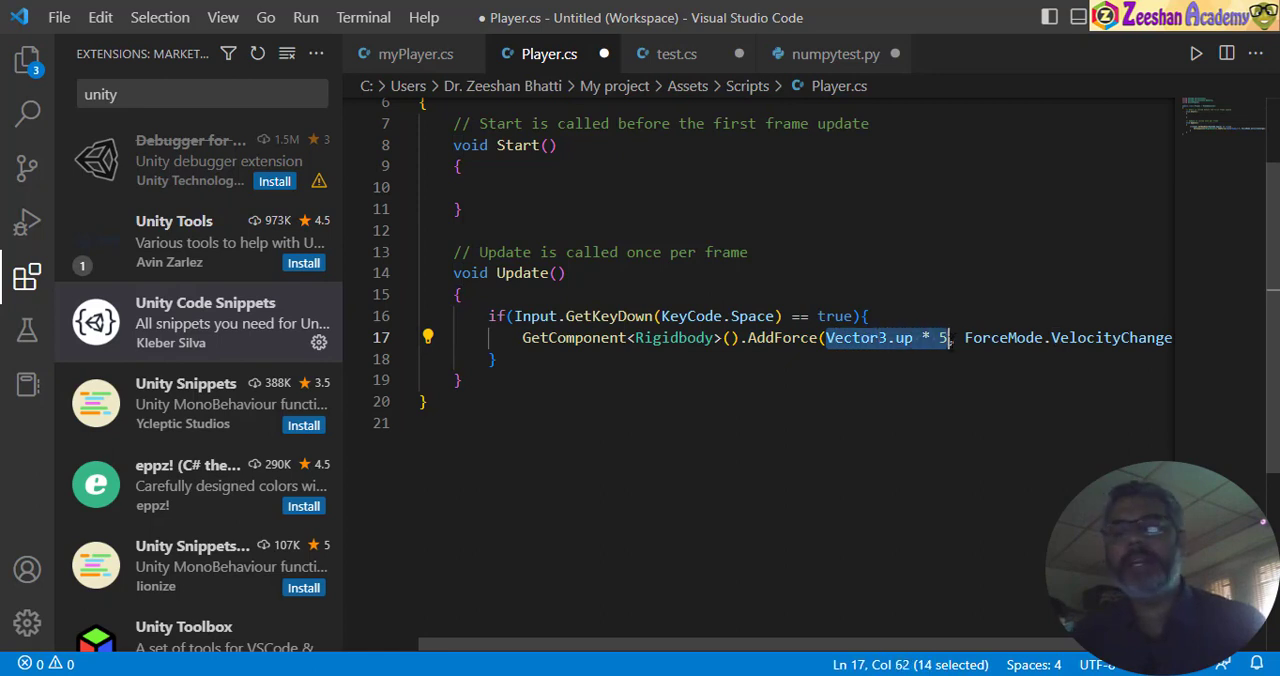
pyautogui.click(870, 338)
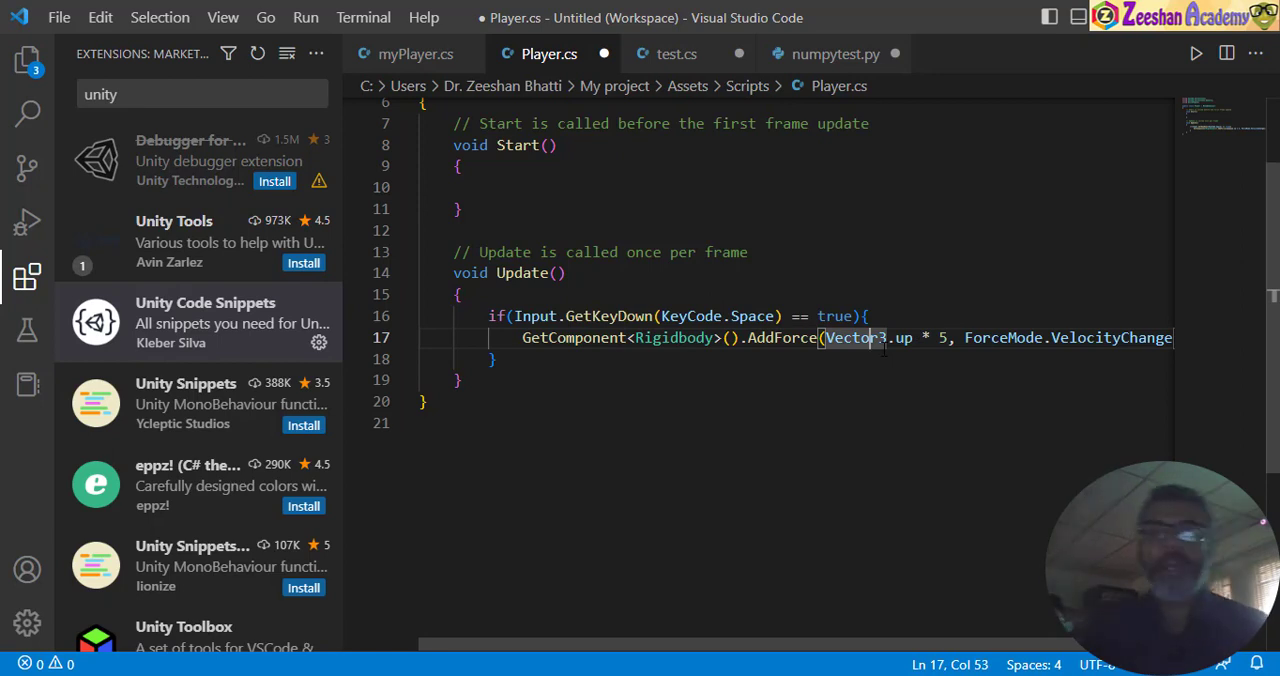
pyautogui.moveTo(826, 338); pyautogui.dragTo(914, 338)
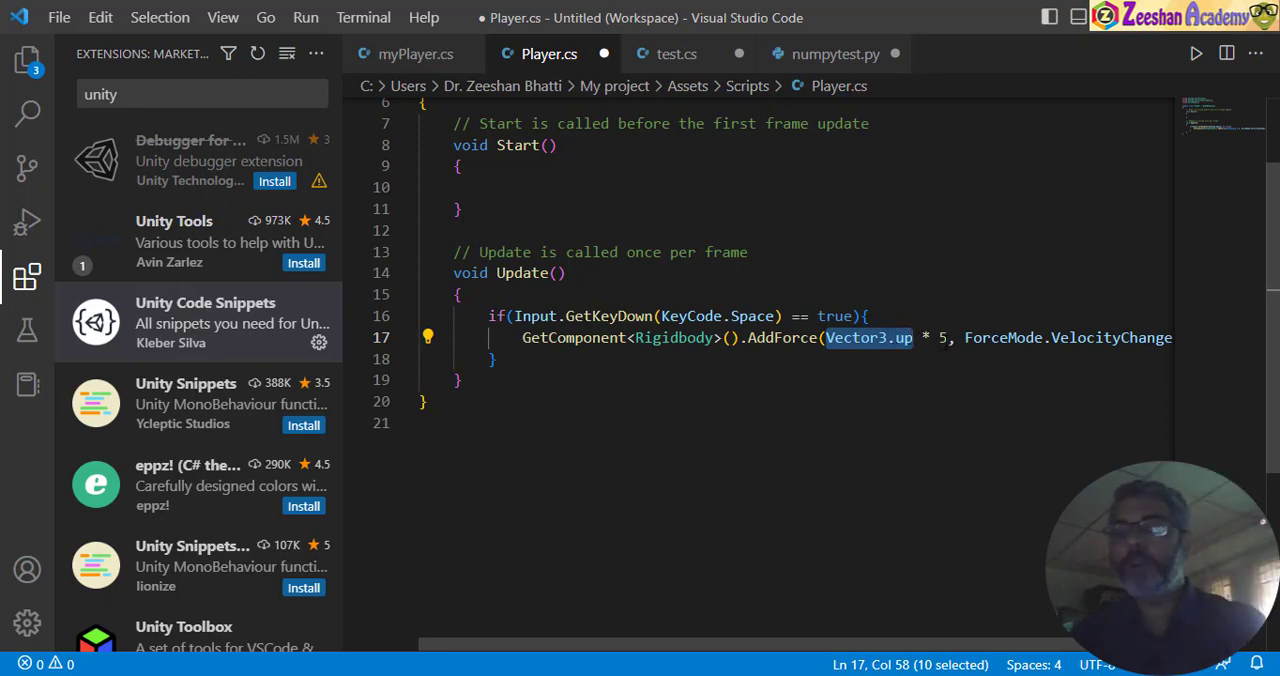
pyautogui.moveTo(947, 340); pyautogui.dragTo(836, 339)
pyautogui.moveTo(965, 338); pyautogui.dragTo(973, 338)
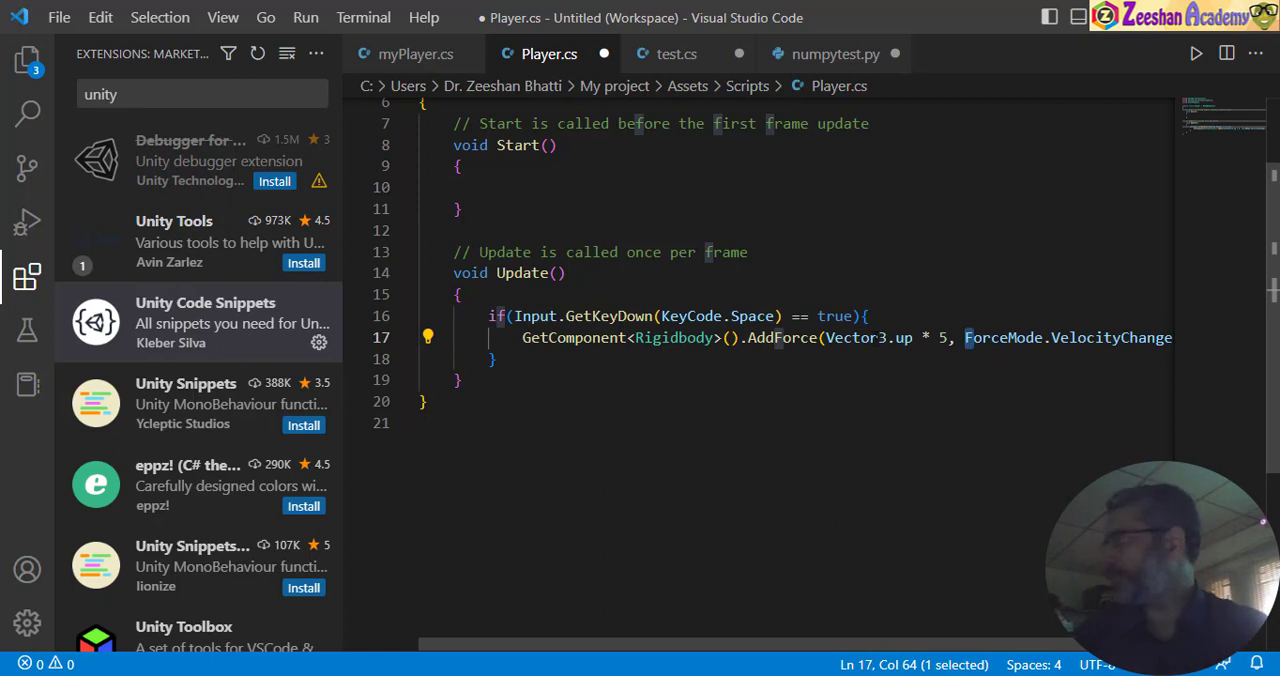
pyautogui.press('Left')
pyautogui.press('Left')
pyautogui.press('Left')
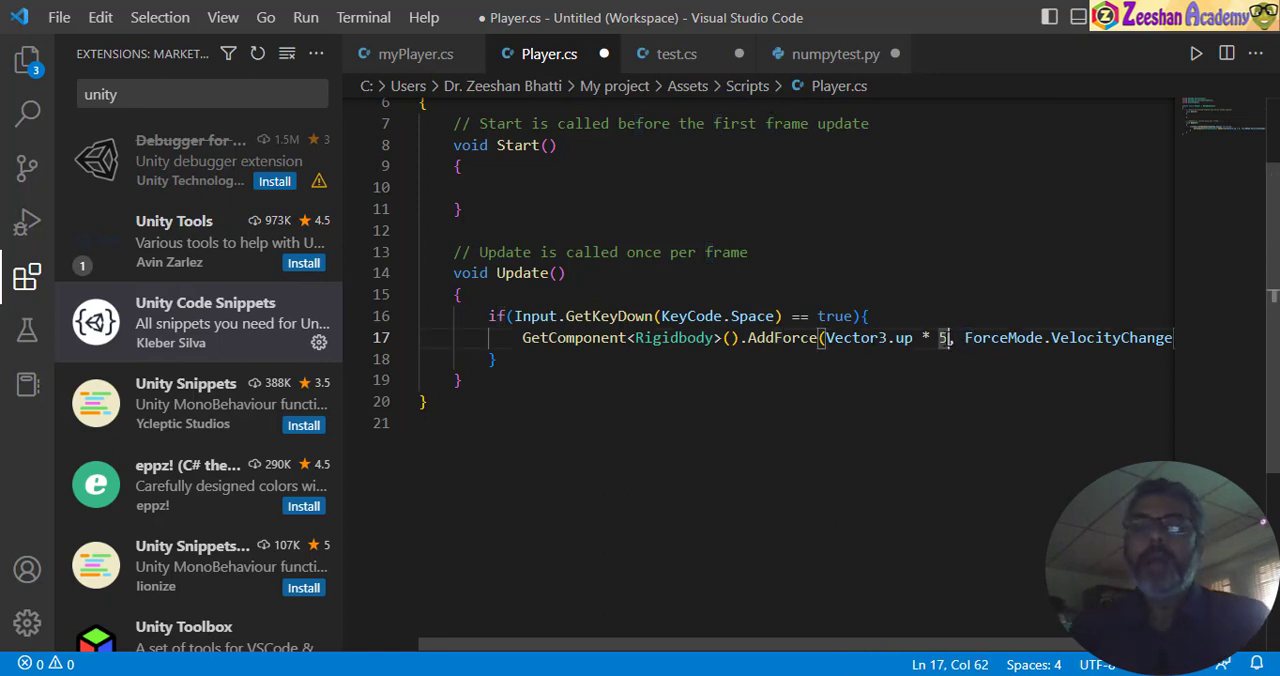
pyautogui.hotkey('shift', 'Left')
pyautogui.hotkey('shift', 'Left')
pyautogui.hotkey('shift', 'Left')
pyautogui.press('Left')
pyautogui.press('Left')
pyautogui.press('Left')
pyautogui.hotkey('shift', 'Left')
pyautogui.hotkey('shift', 'Left')
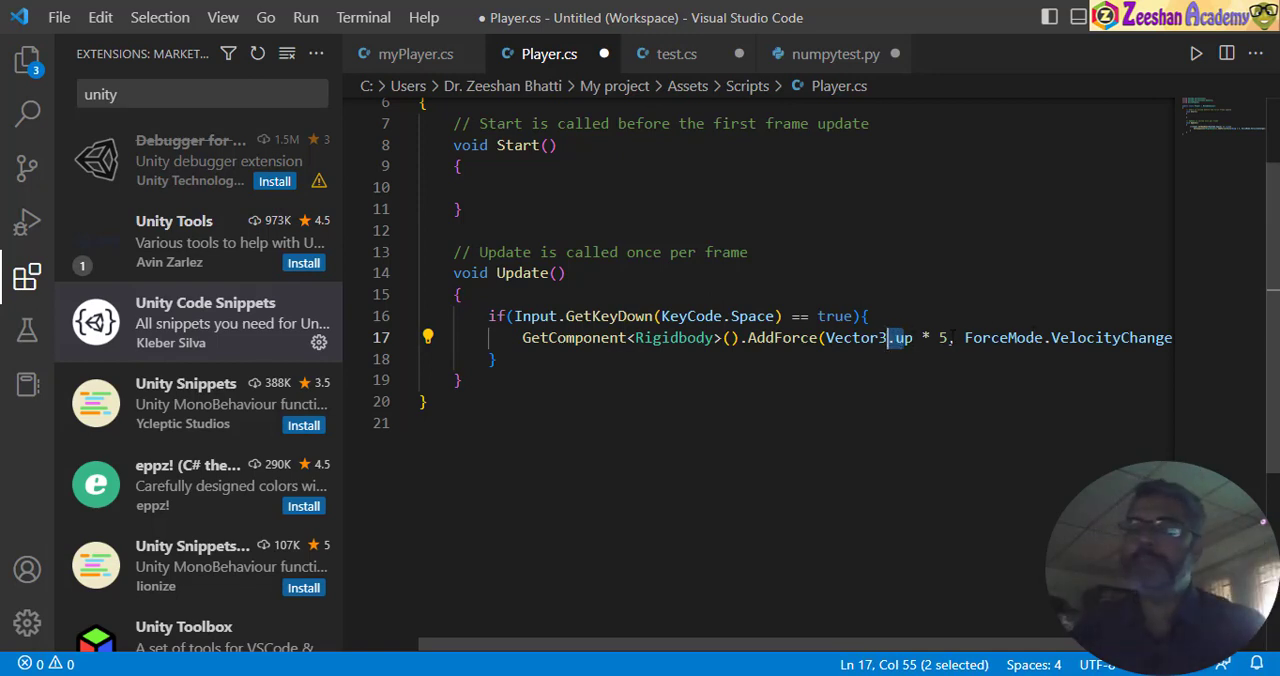
# - Examine the * 5 multiplier that follows Vector3.up in the AddForce call
pyautogui.press('Right')
pyautogui.press('Right')
pyautogui.press('Right')
pyautogui.press('Right')
pyautogui.press('Right')
pyautogui.press('Right')
pyautogui.hotkey('shift', 'Left')
pyautogui.hotkey('shift', 'Left')
pyautogui.hotkey('shift', 'Left')
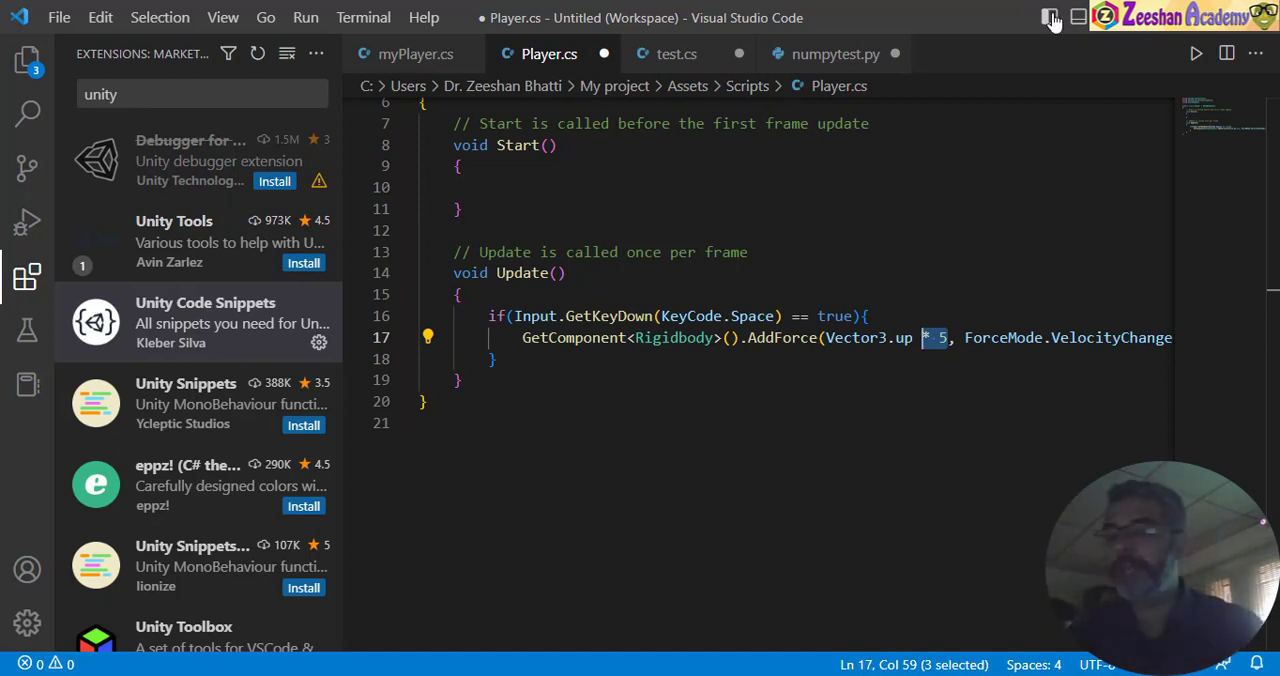
# - Hide the extensions list so the whole line fits, and examine the ForceMode.VelocityChange argument beside the force value
pyautogui.moveTo(1036, 645); pyautogui.dragTo(1064, 645)
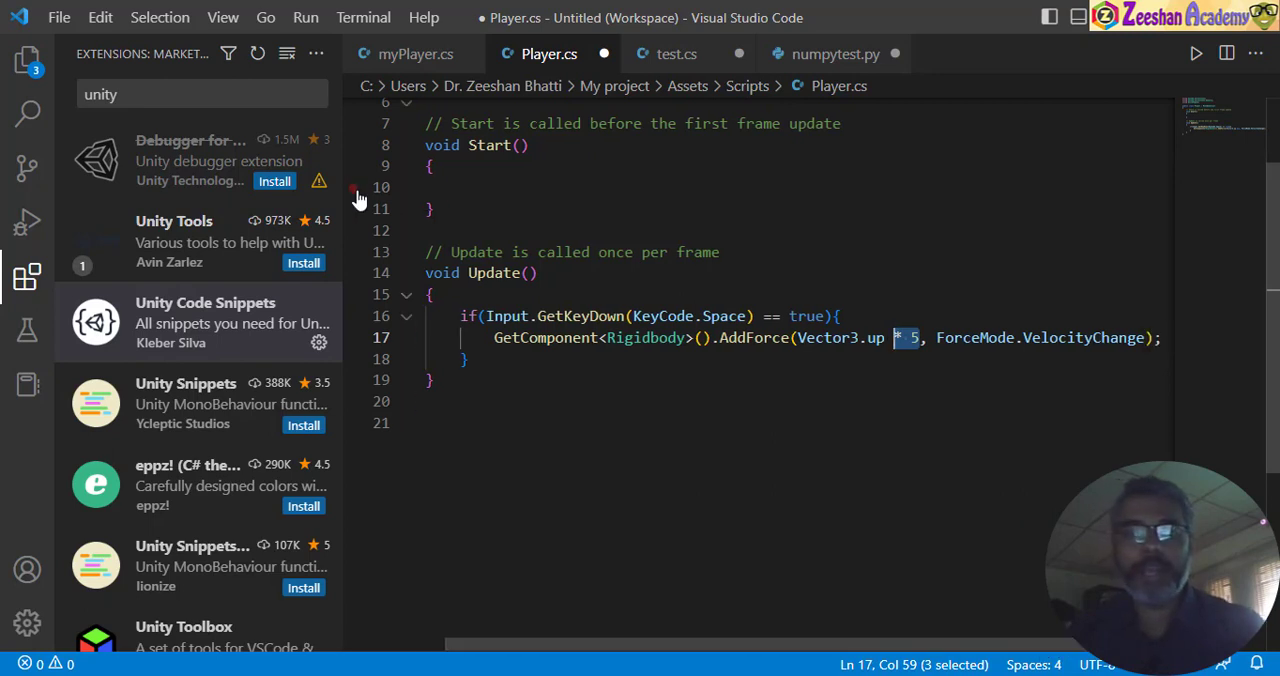
pyautogui.moveTo(343, 194); pyautogui.dragTo(100, 175)
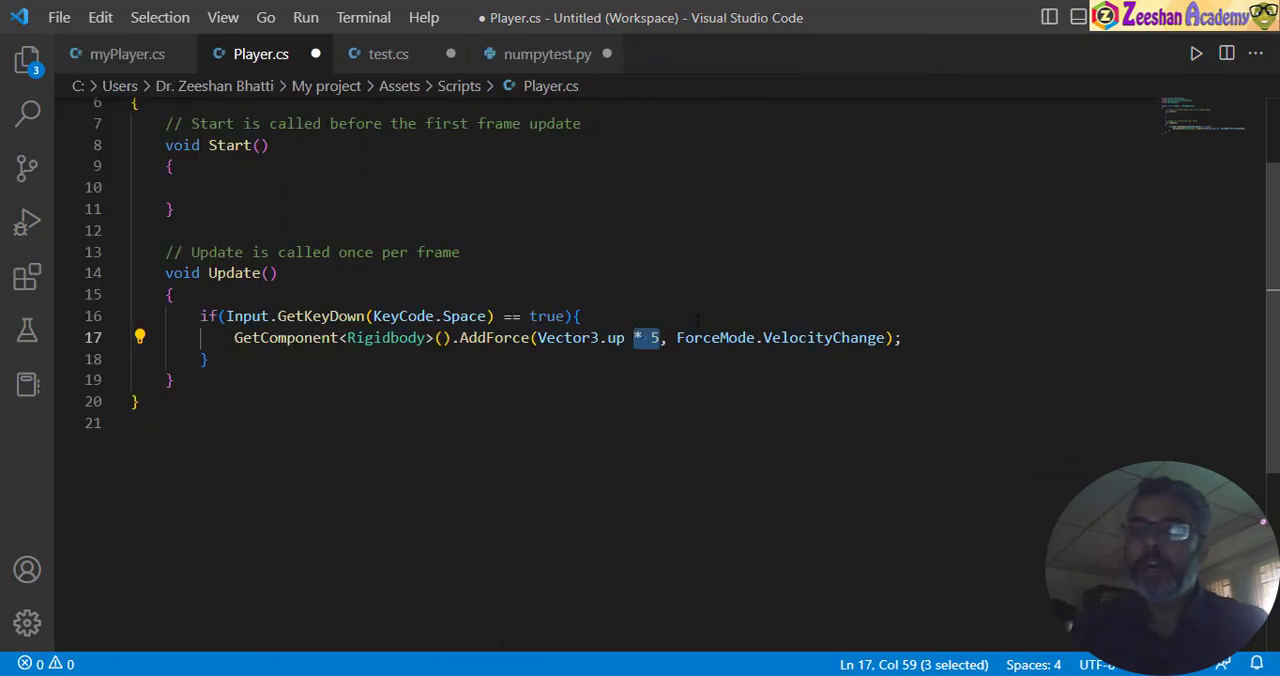
pyautogui.moveTo(678, 337); pyautogui.dragTo(759, 338)
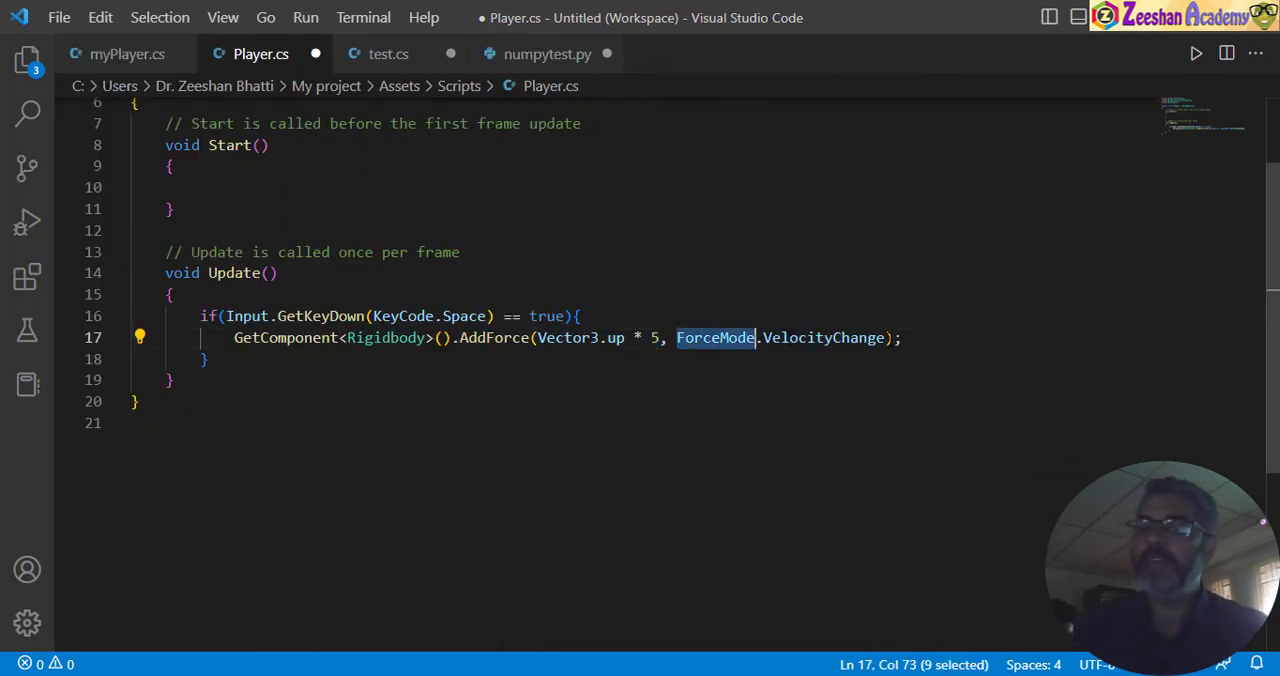
pyautogui.moveTo(884, 338); pyautogui.dragTo(677, 338)
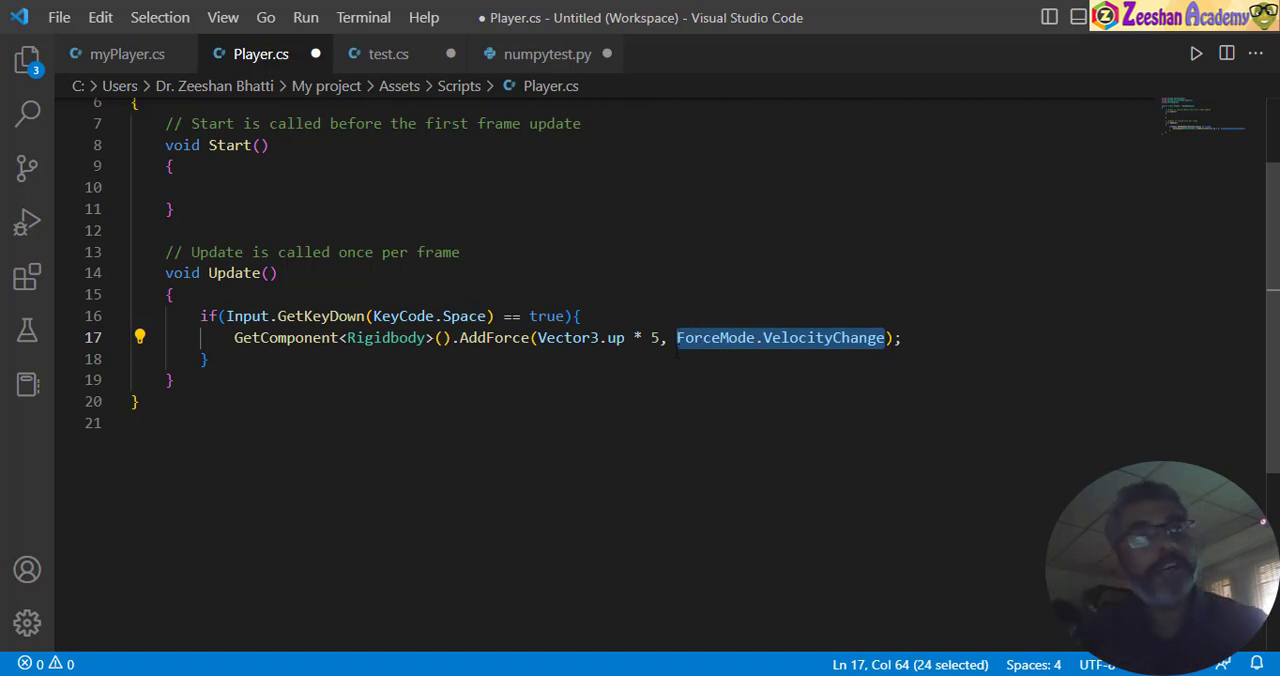
pyautogui.click(822, 338)
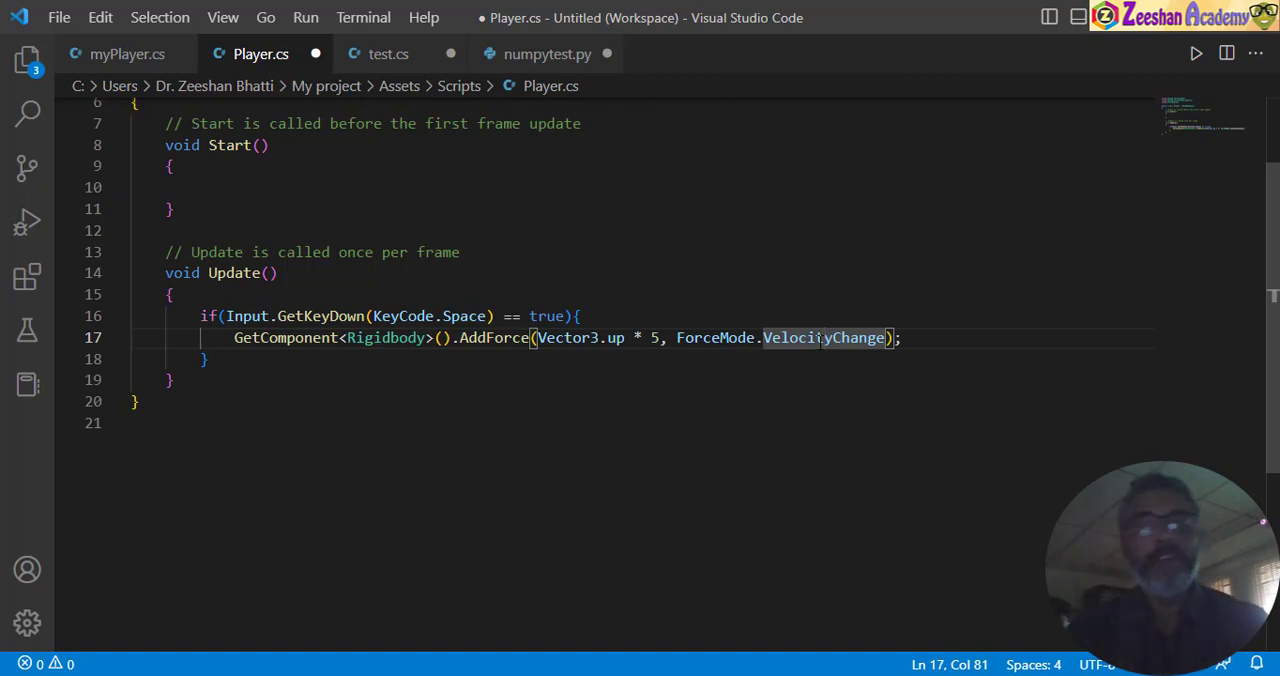
pyautogui.moveTo(676, 338); pyautogui.dragTo(888, 338)
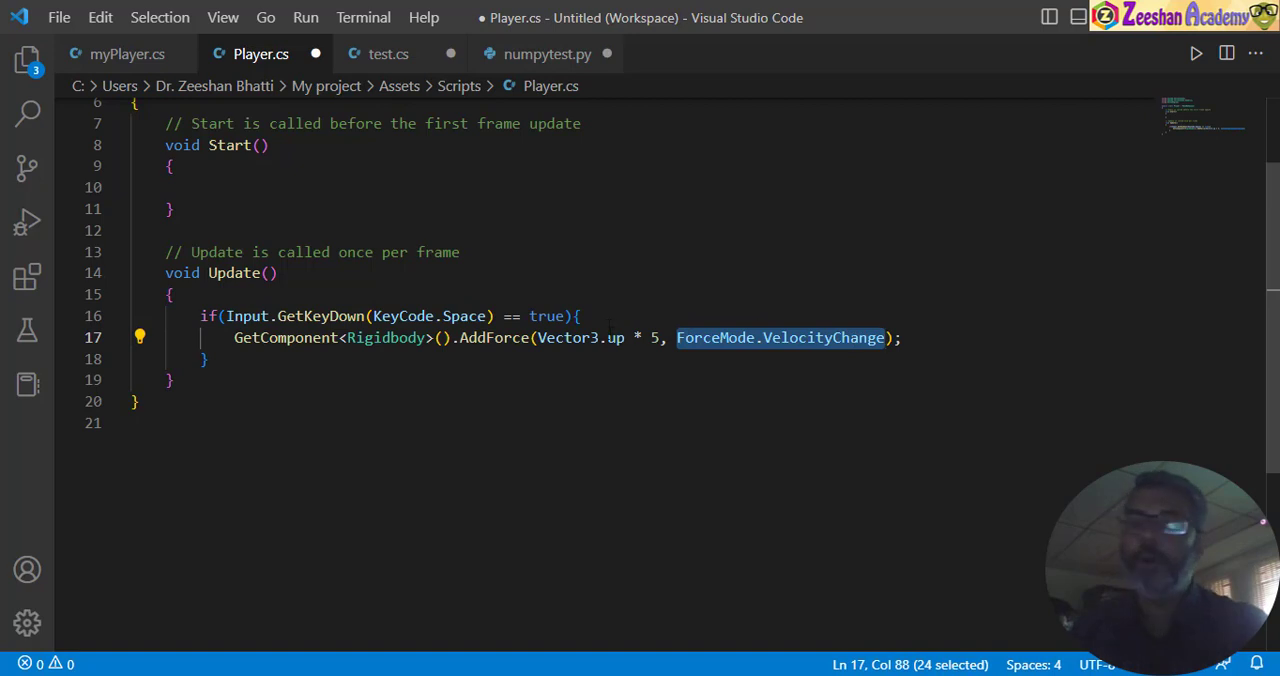
pyautogui.moveTo(634, 338)
pyautogui.mouseDown()
pyautogui.moveTo(598, 338)
pyautogui.moveTo(616, 338)
pyautogui.mouseUp()
pyautogui.click(659, 338)
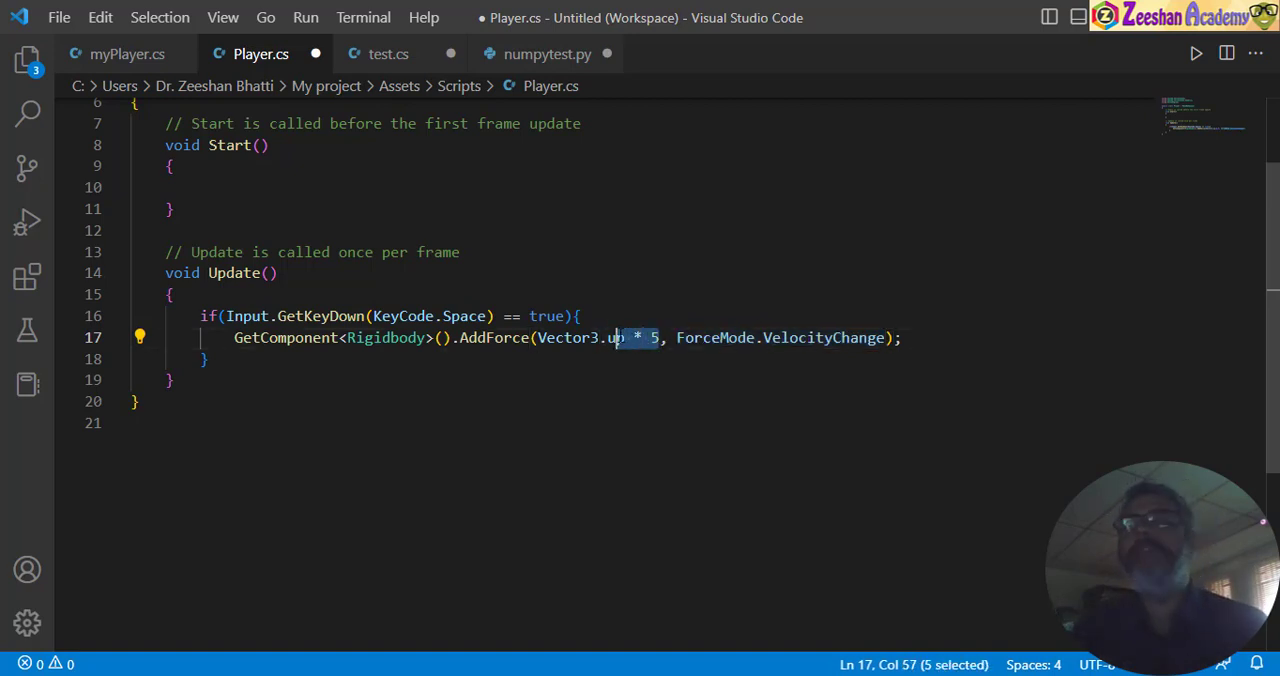
# - Save Player.cs with the completed AddForce line
pyautogui.click(473, 338)
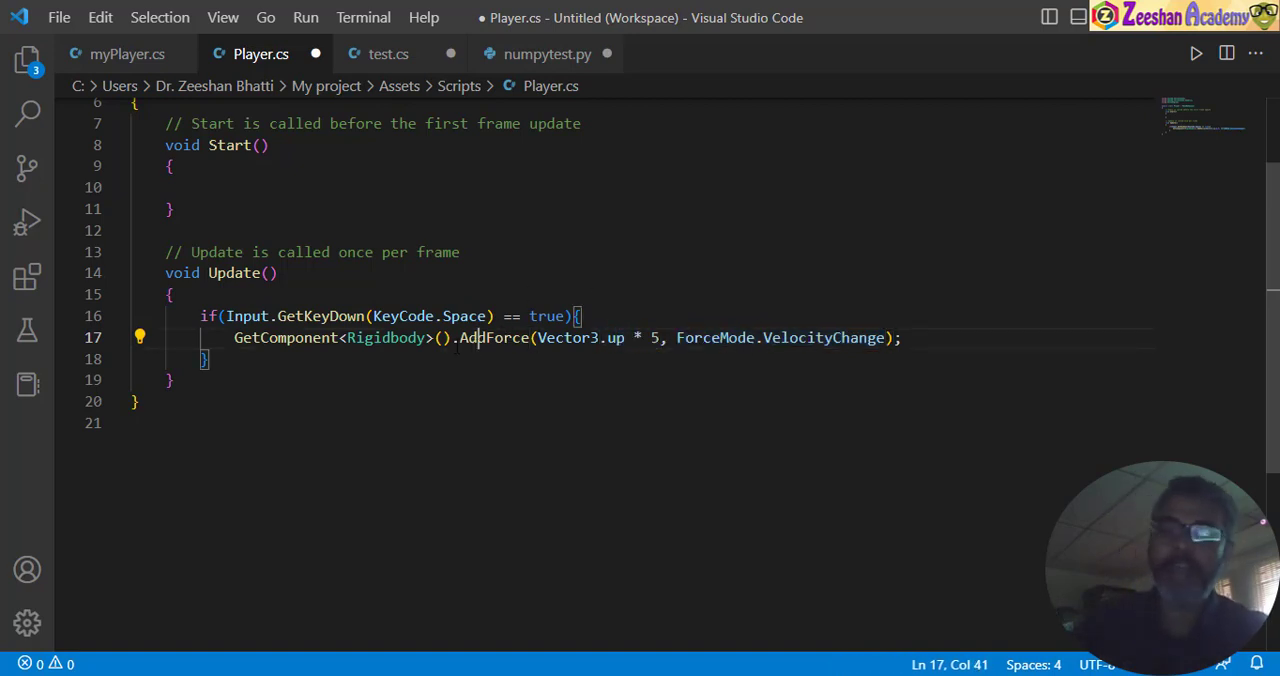
pyautogui.click(422, 338)
pyautogui.click(379, 368)
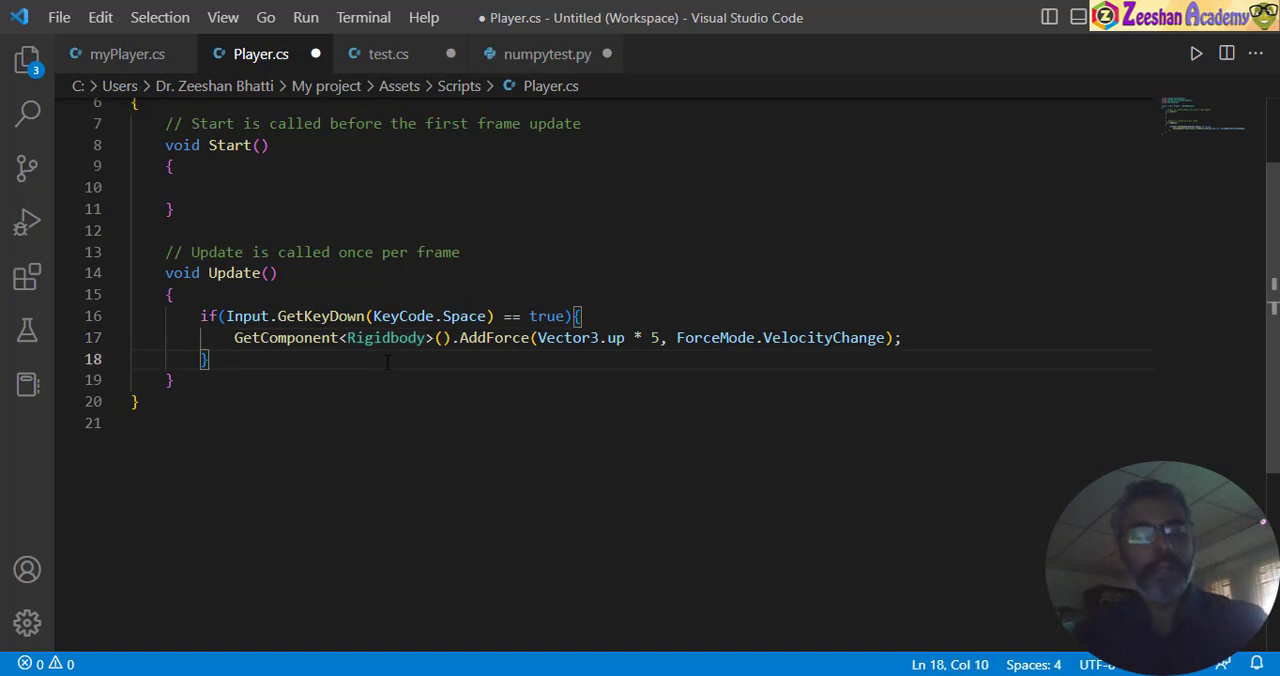
pyautogui.hotkey('ctrl', 's')
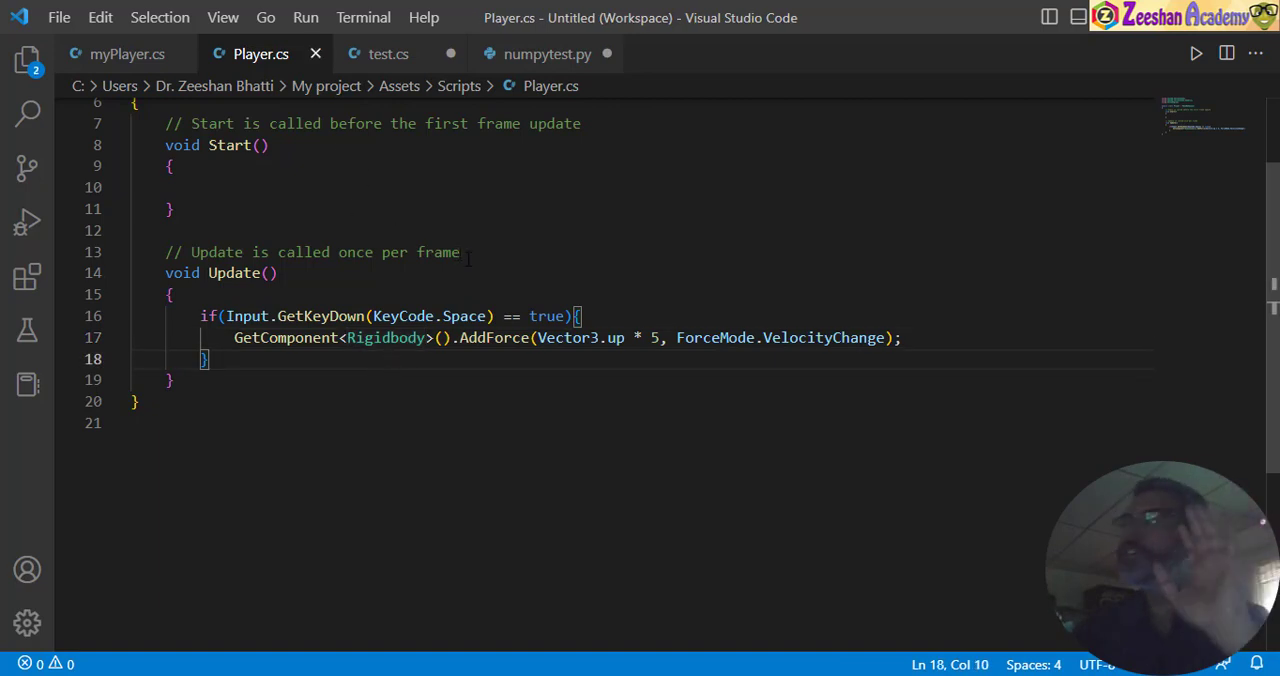
# - Switch to the Unity editor and run the scene in the Game view
pyautogui.moveTo(805, 675)
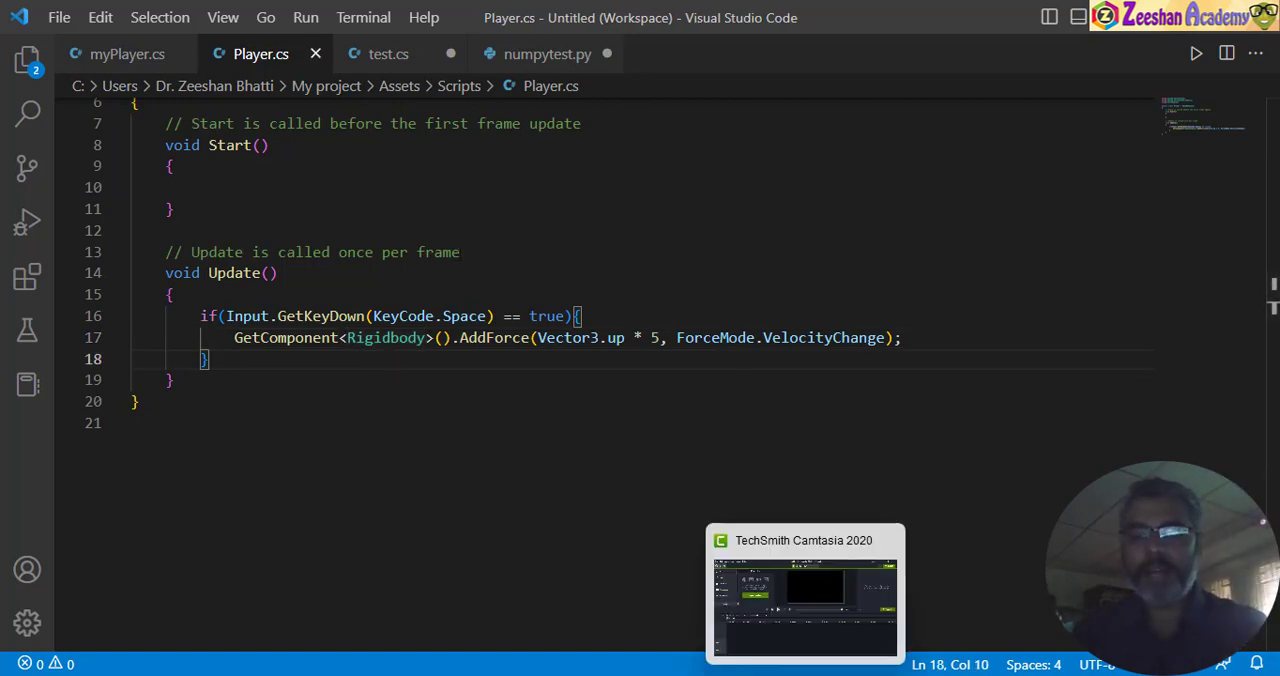
pyautogui.moveTo(733, 675)
pyautogui.click(977, 620)
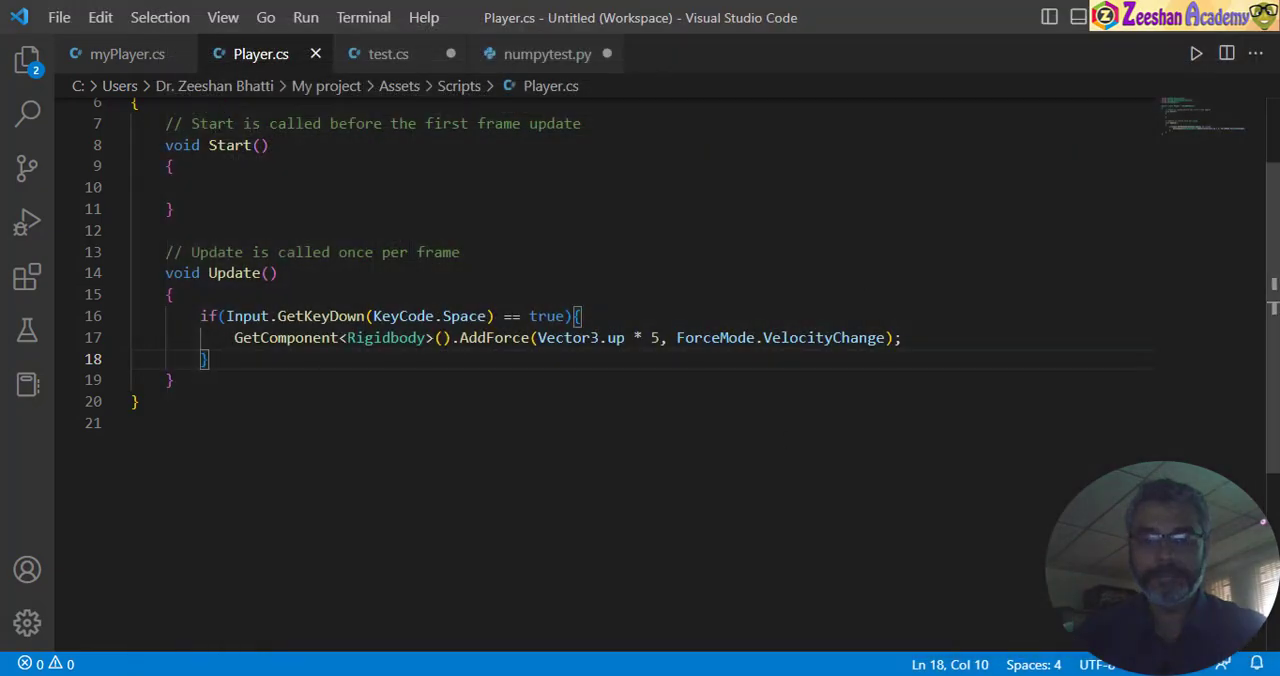
pyautogui.moveTo(724, 675)
pyautogui.click(925, 600)
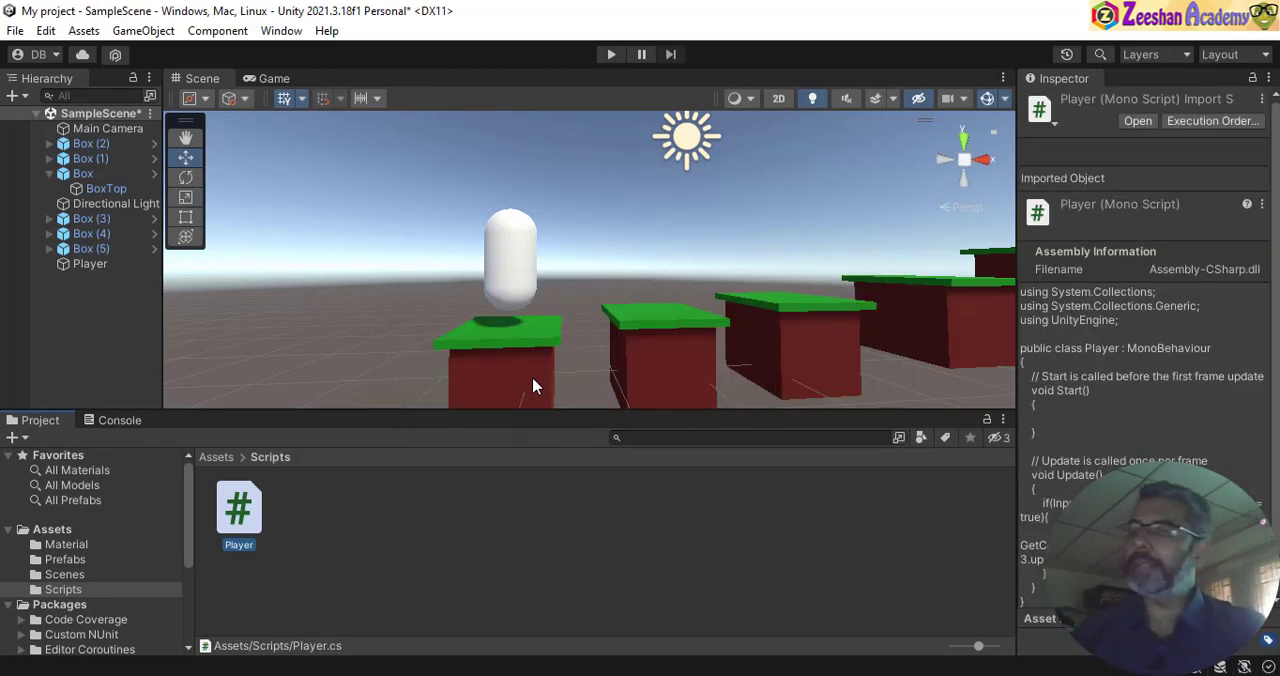
pyautogui.click(275, 78)
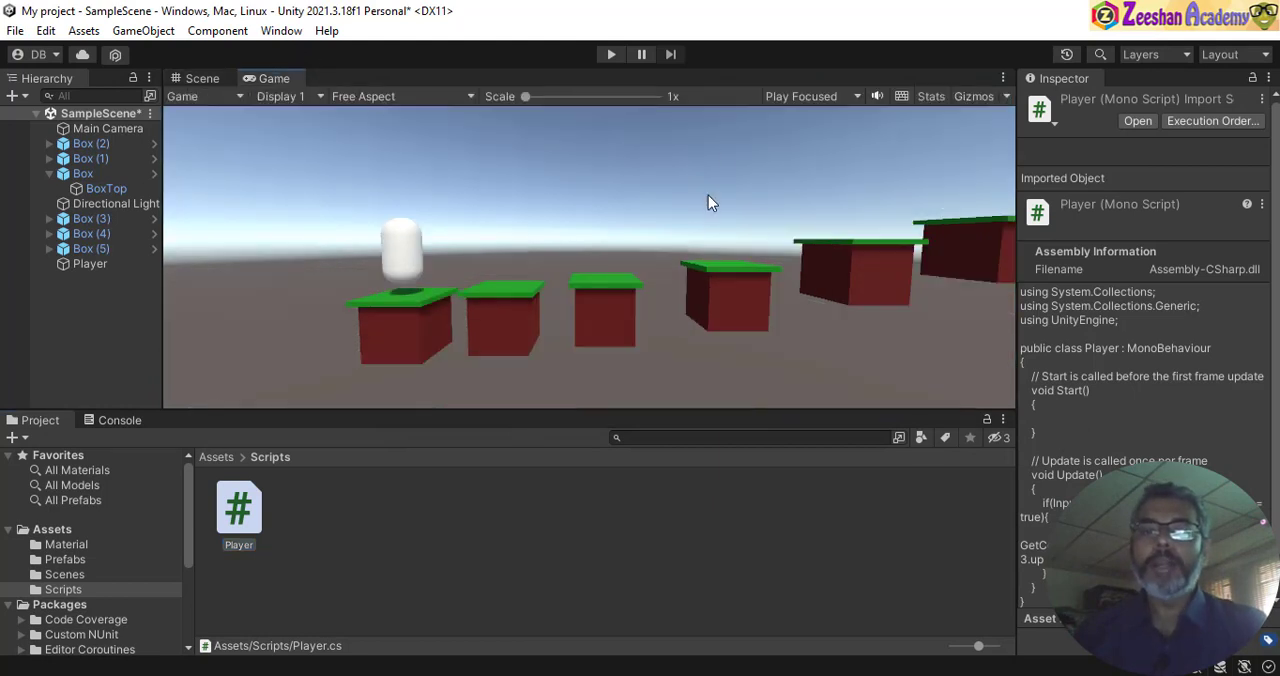
pyautogui.click(611, 54)
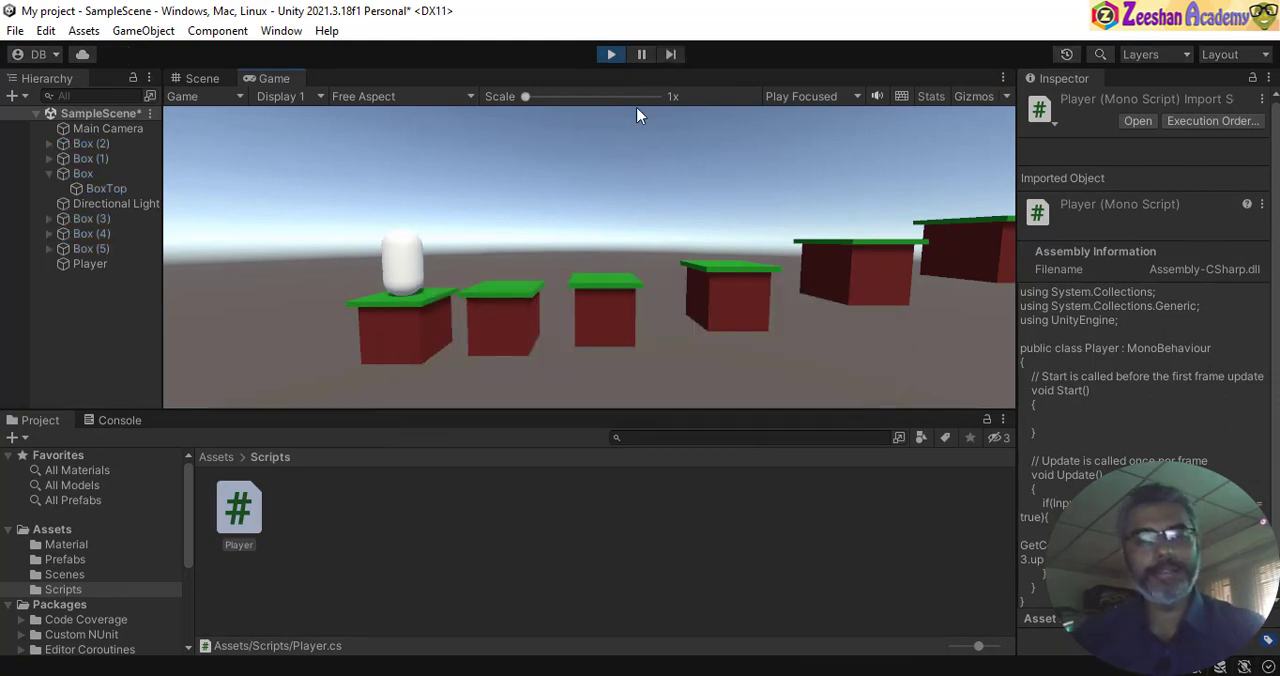
# - Enlarge the Game view and test the script by making the Player capsule jump several times
pyautogui.moveTo(575, 409); pyautogui.dragTo(587, 525)
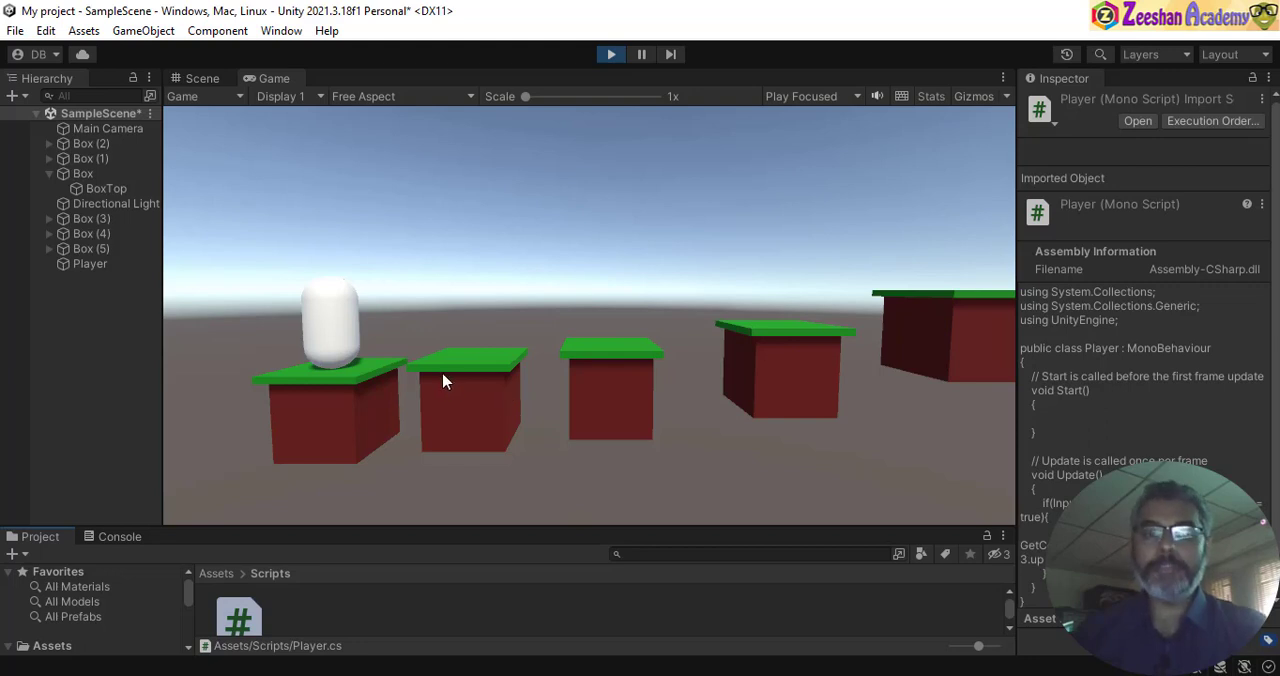
pyautogui.press('space')
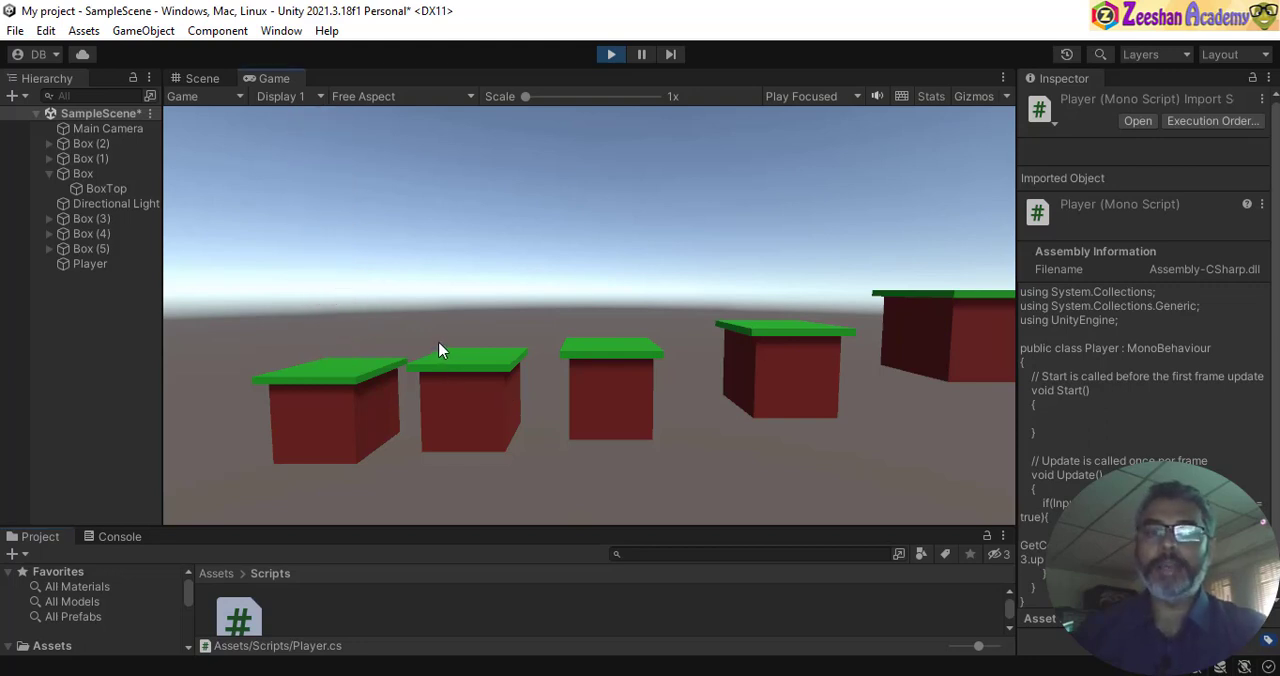
pyautogui.press('space')
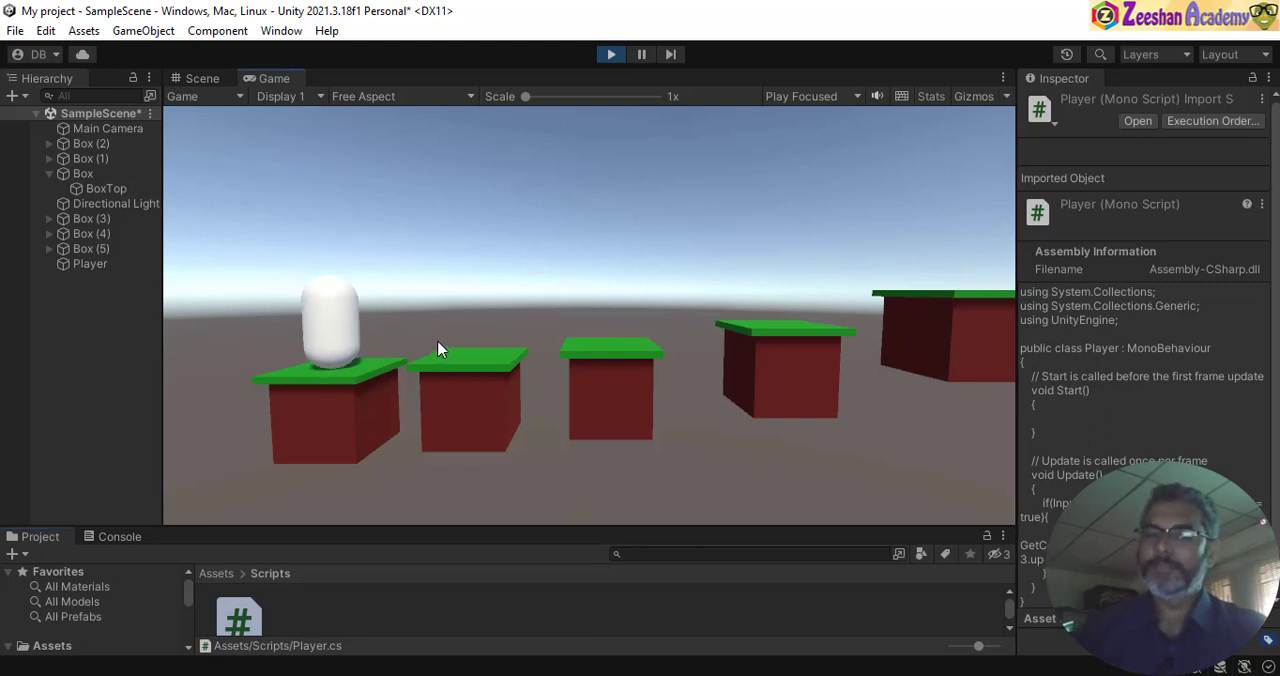
pyautogui.press('space')
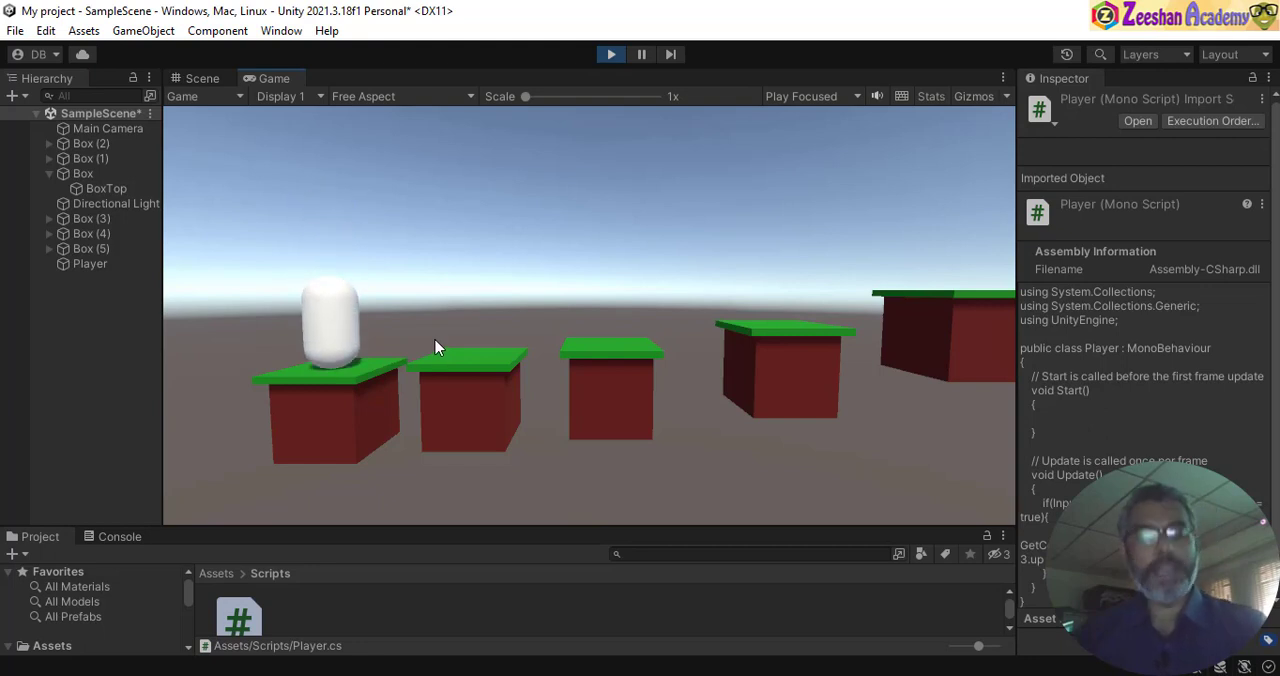
pyautogui.press('space')
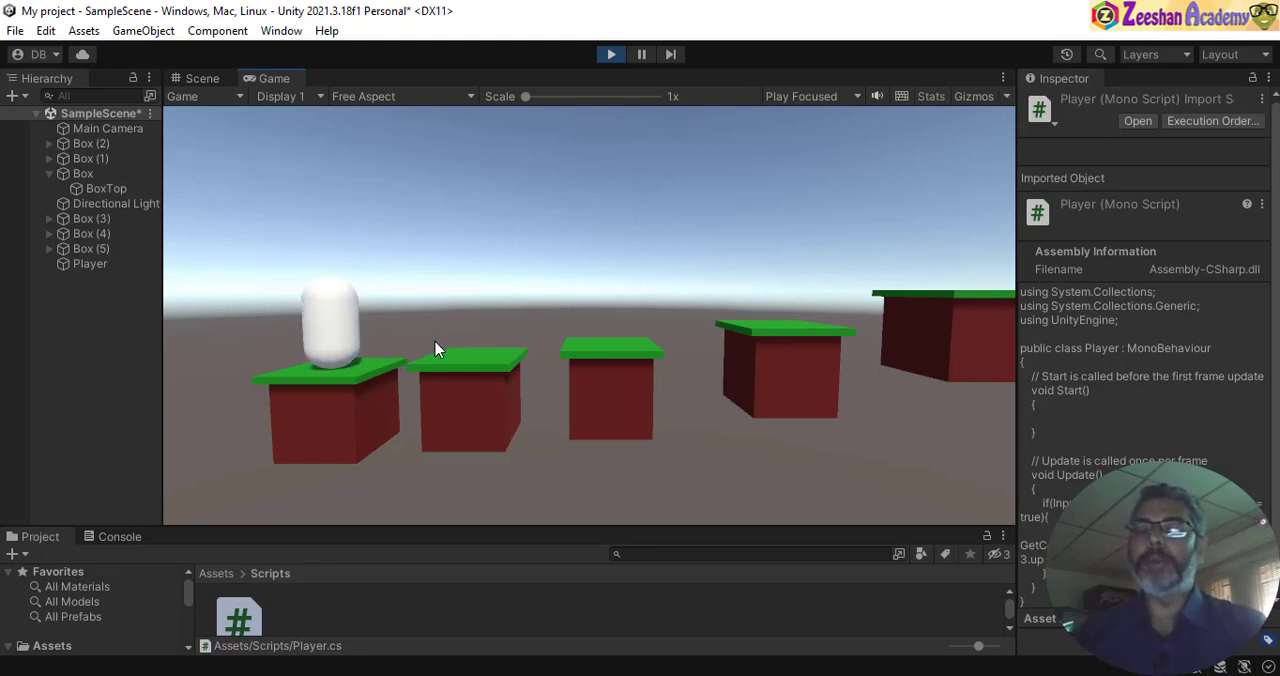
pyautogui.press('space')
pyautogui.press('space')
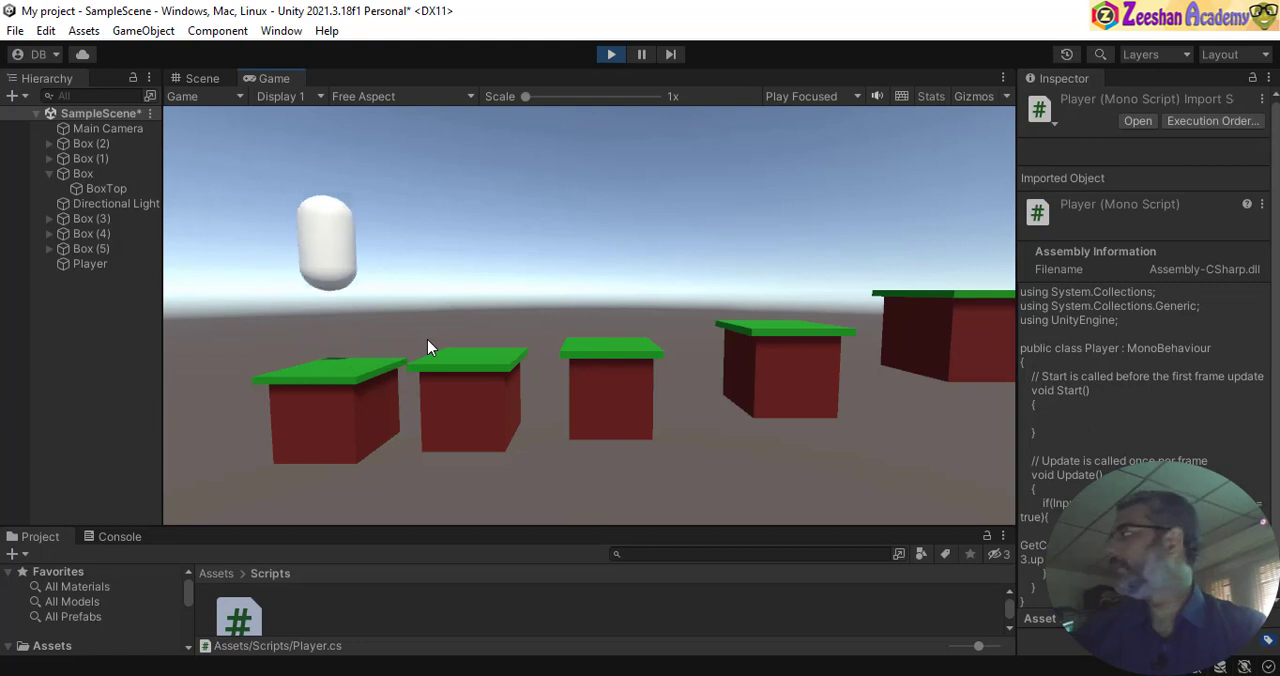
pyautogui.press('space')
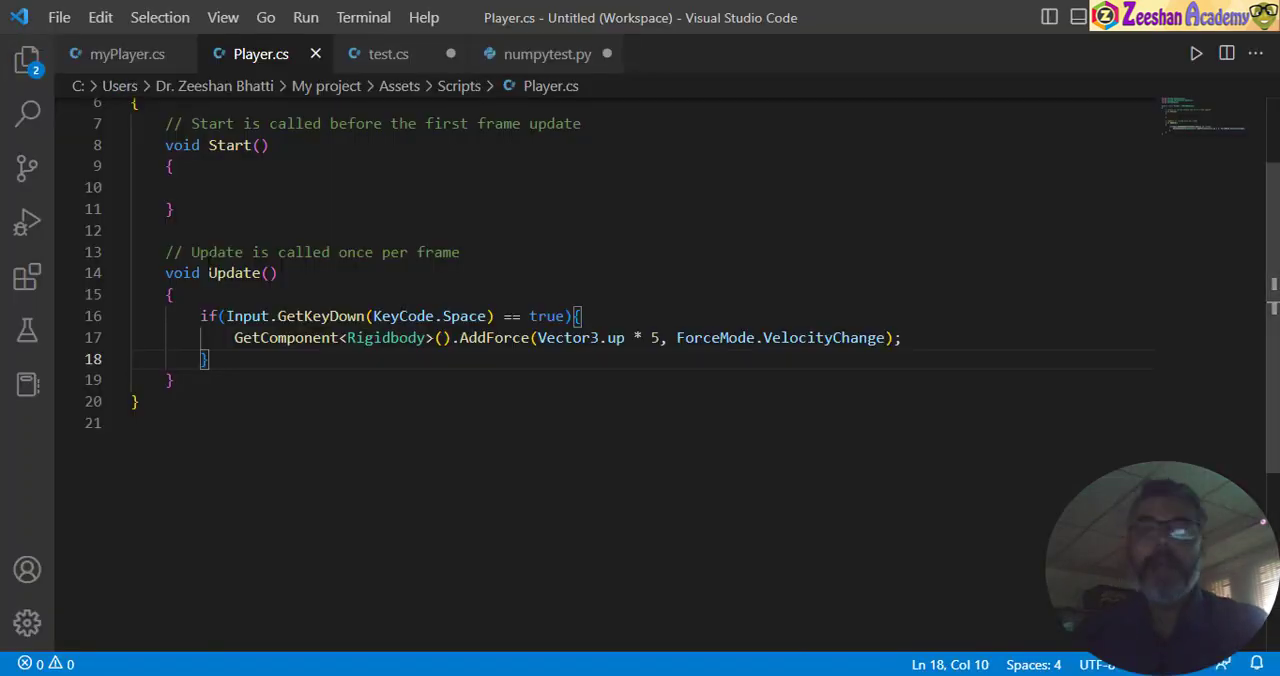
# - Back in Visual Studio Code, review the Update function part by part, from the GetKeyDown condition to the AddForce arguments
pyautogui.scroll(1, 259, 285)
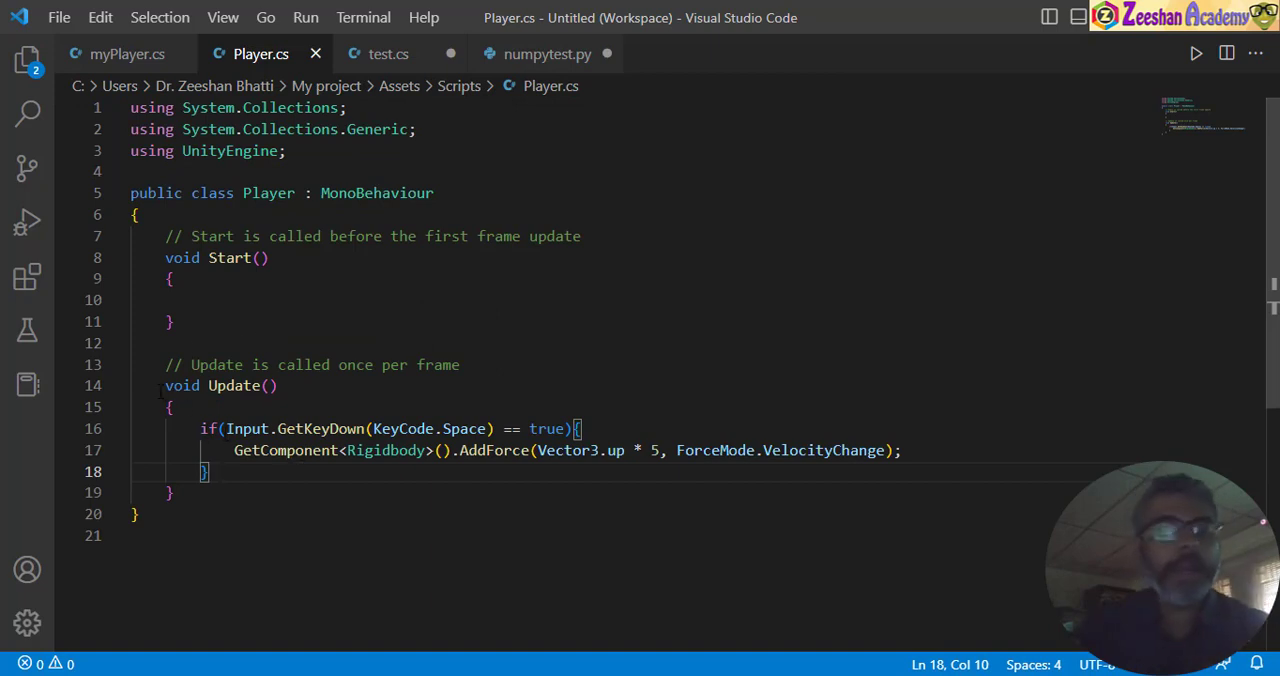
pyautogui.moveTo(163, 387); pyautogui.dragTo(319, 402)
pyautogui.click(270, 405)
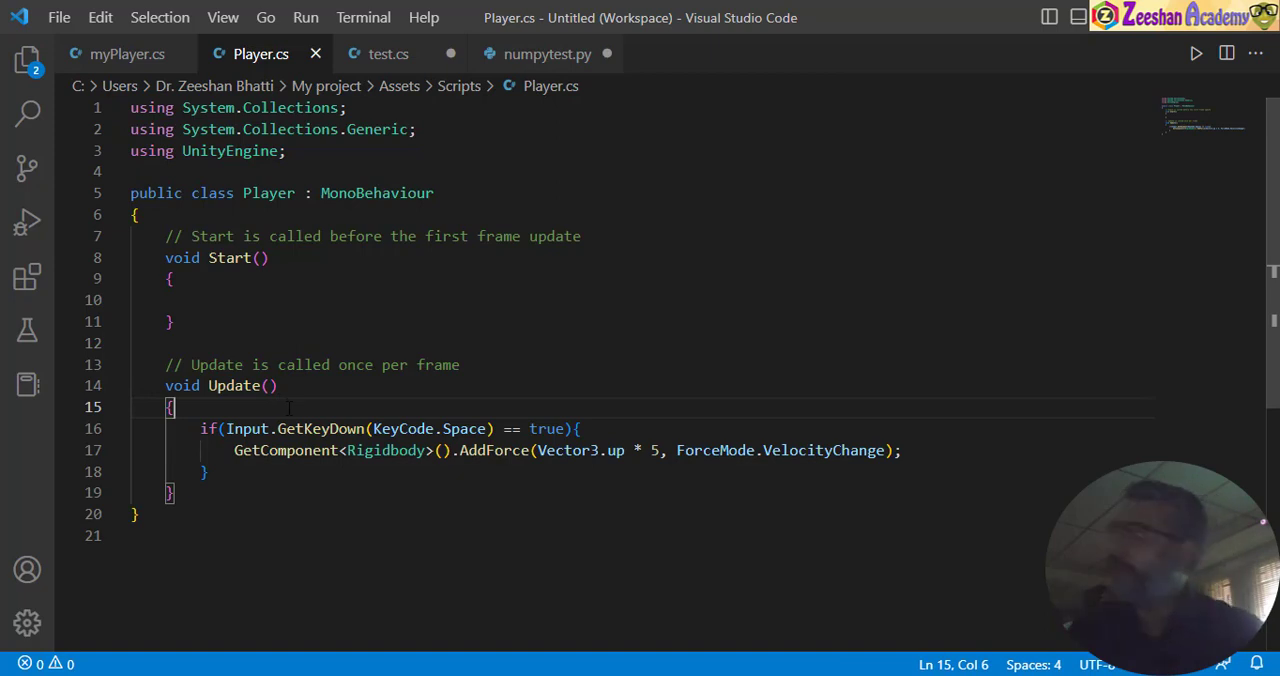
pyautogui.doubleClick(210, 428)
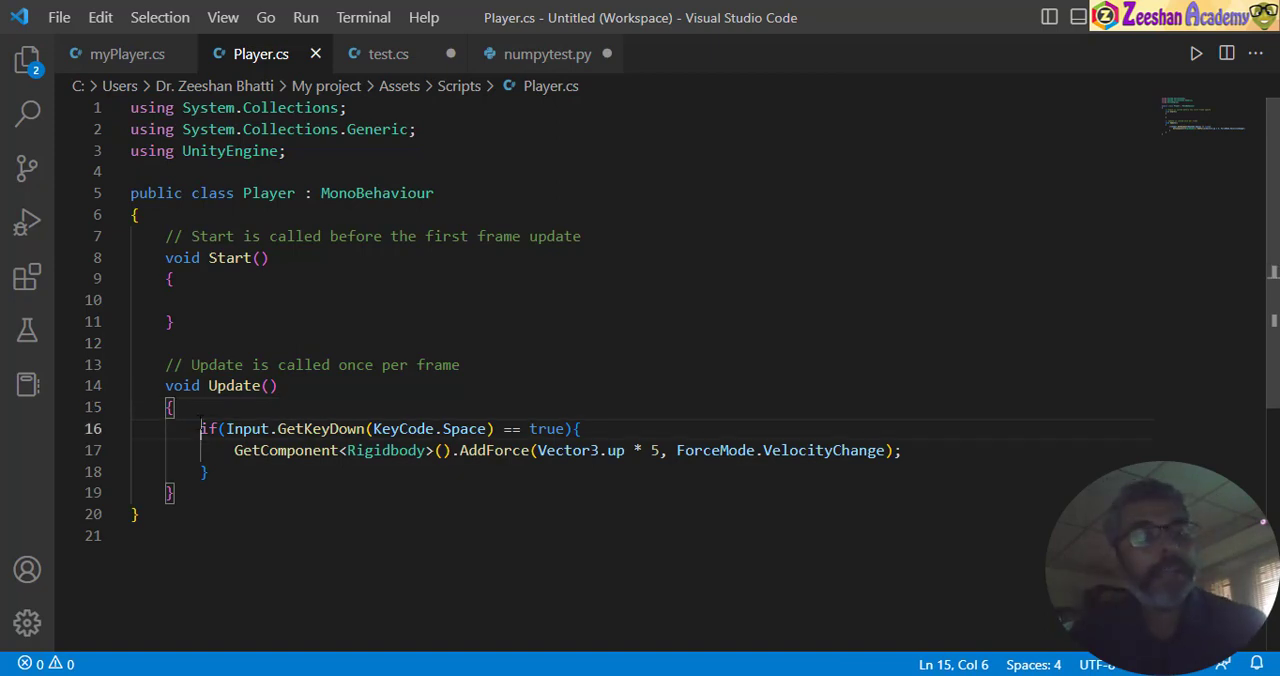
pyautogui.moveTo(226, 428); pyautogui.dragTo(494, 428)
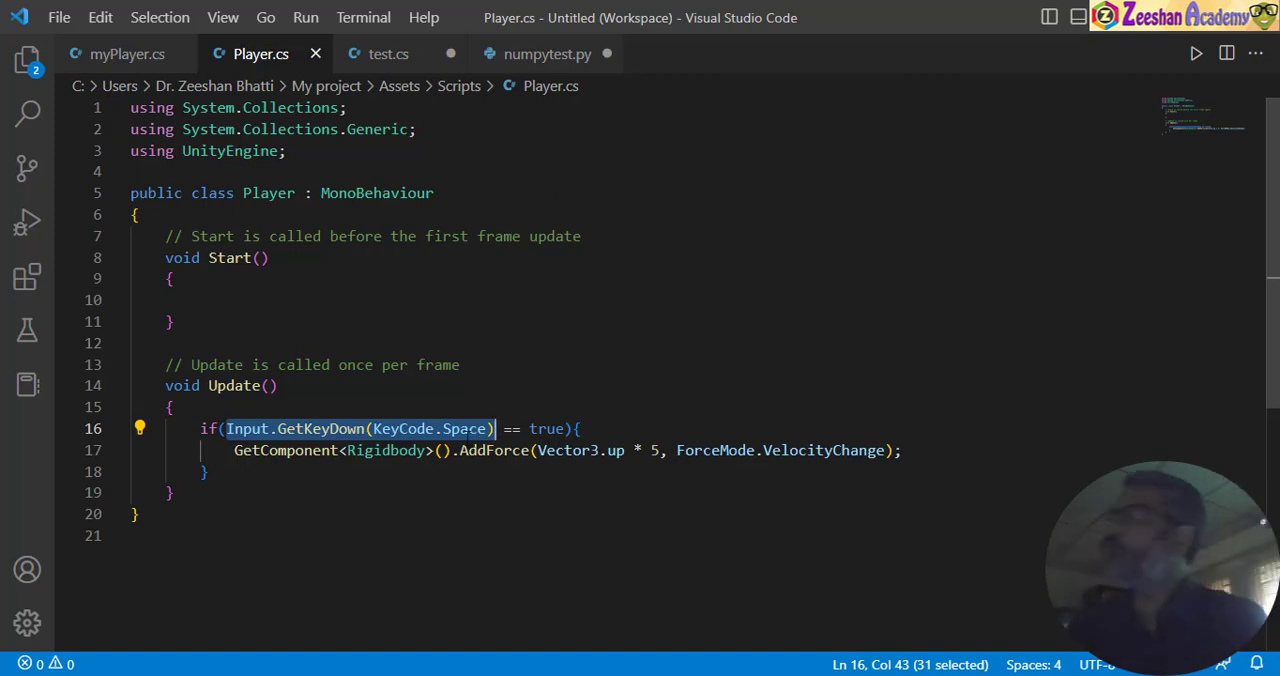
pyautogui.moveTo(226, 450); pyautogui.dragTo(454, 450)
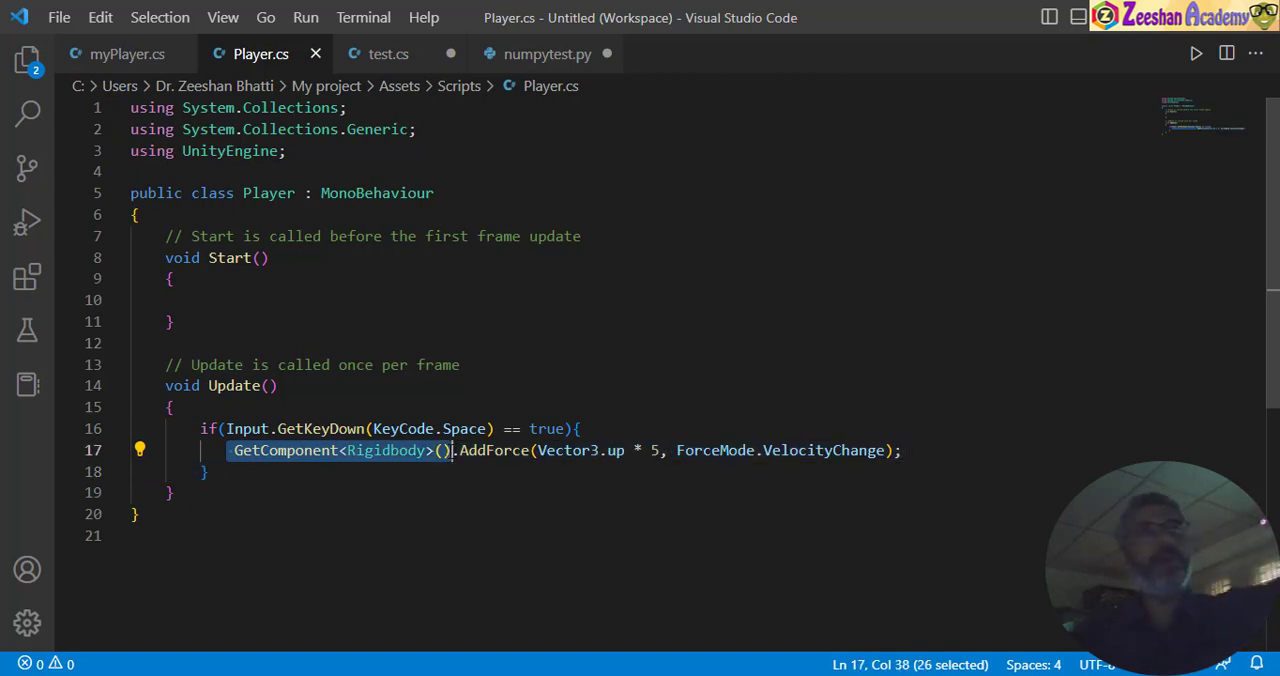
pyautogui.moveTo(459, 450); pyautogui.dragTo(534, 451)
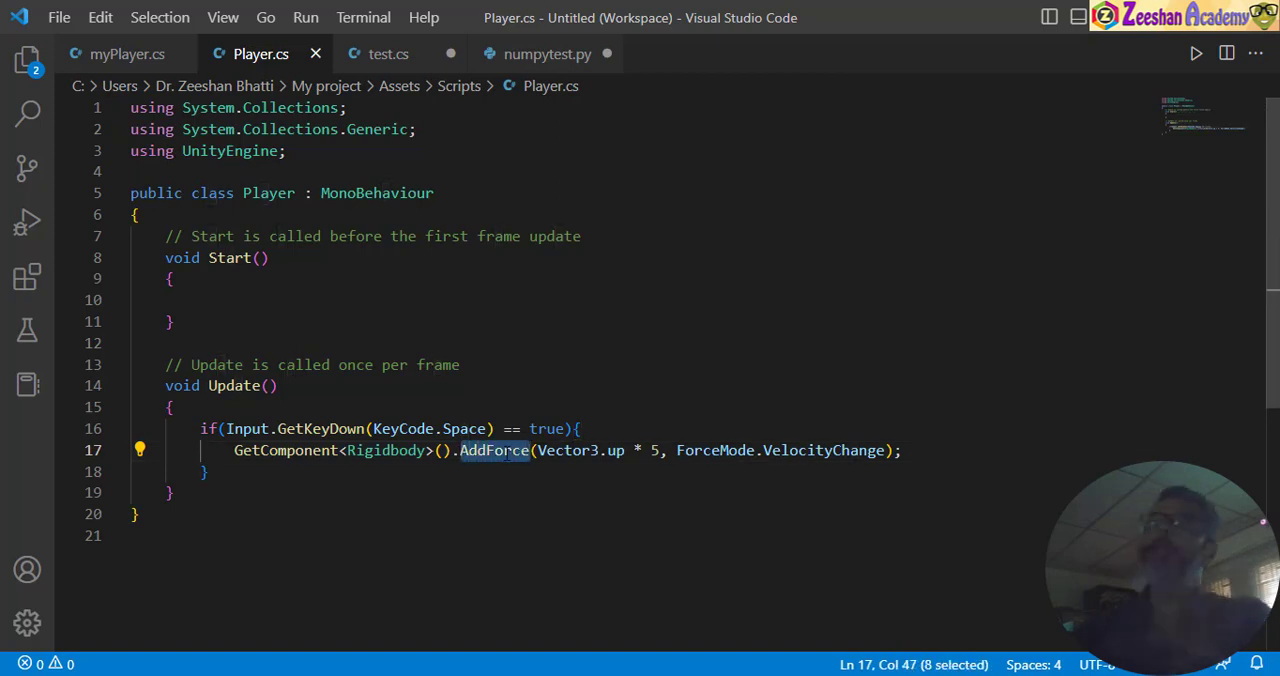
pyautogui.click(875, 451)
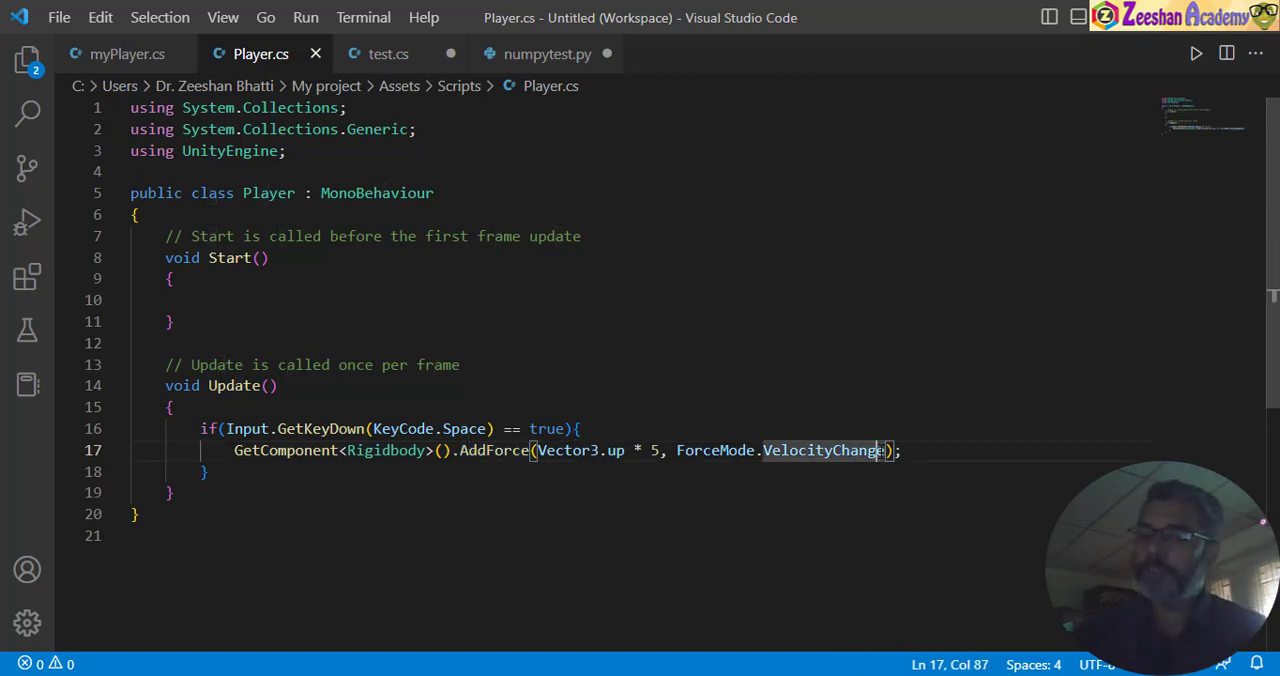
pyautogui.moveTo(885, 450); pyautogui.dragTo(692, 450)
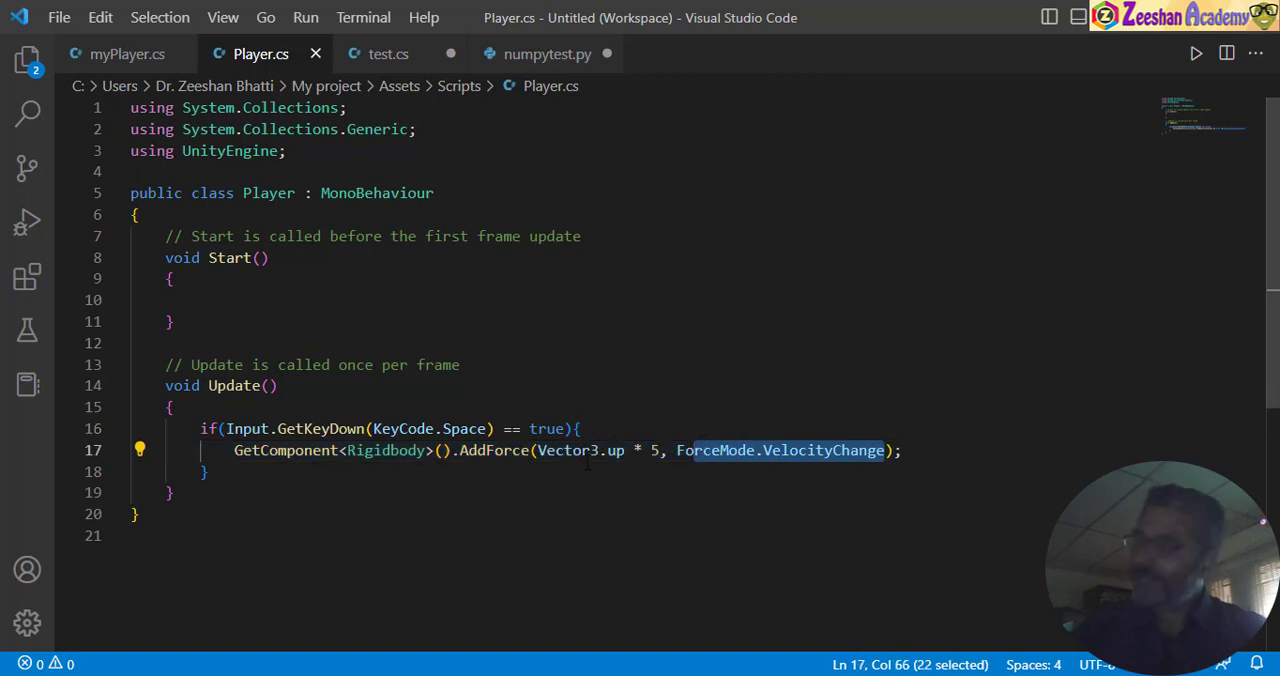
# - Set the Vector3.up multiplier in the AddForce call to 7 and save Player.cs
pyautogui.moveTo(539, 450); pyautogui.dragTo(667, 450)
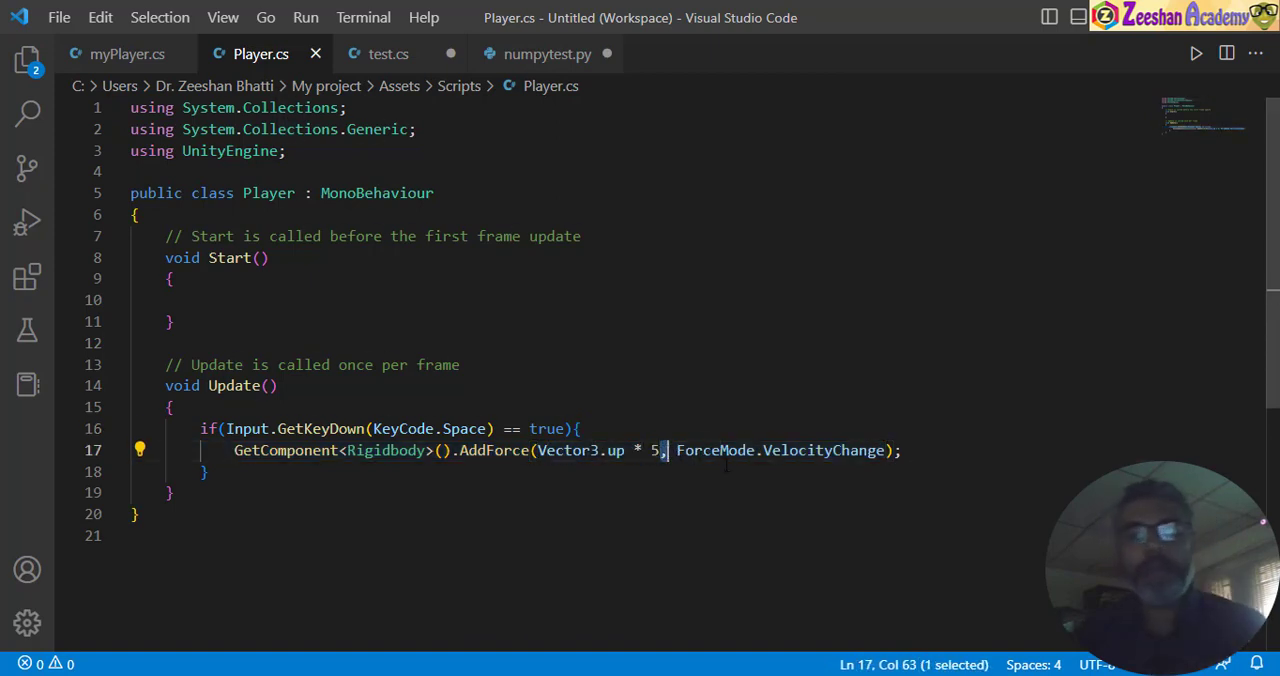
pyautogui.press('Left')
pyautogui.press('BackSpace')
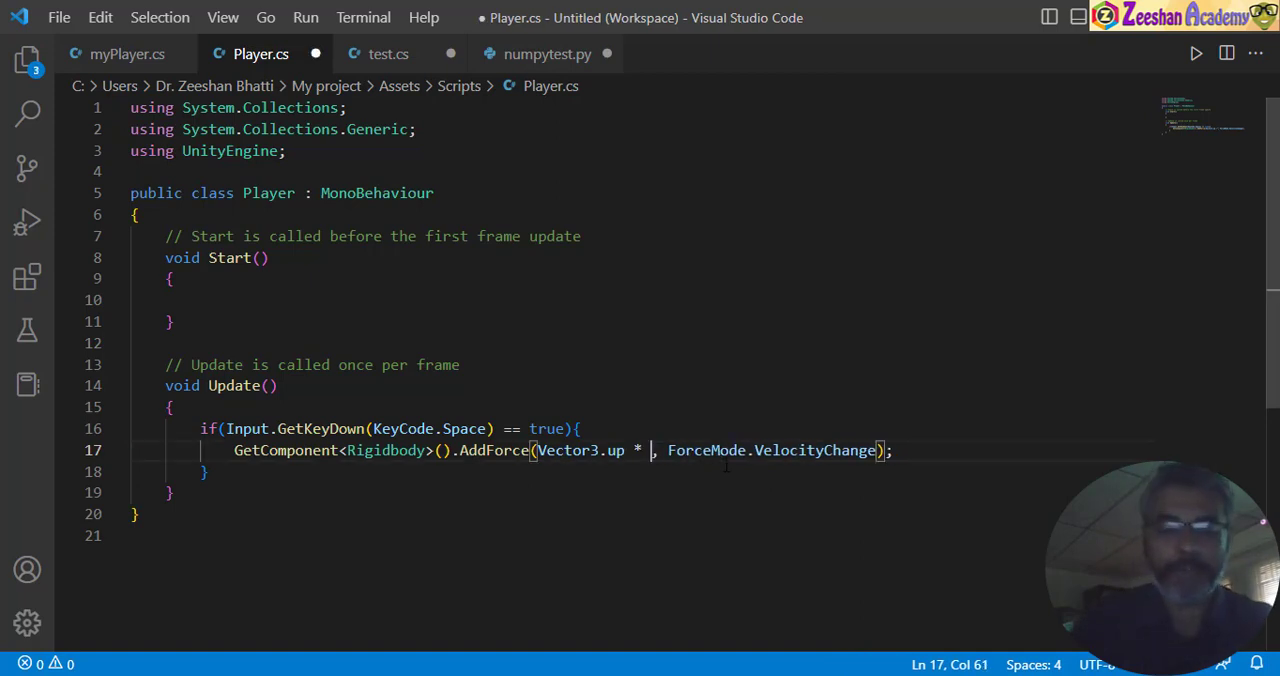
pyautogui.write('7')
pyautogui.hotkey('ctrl', 's')
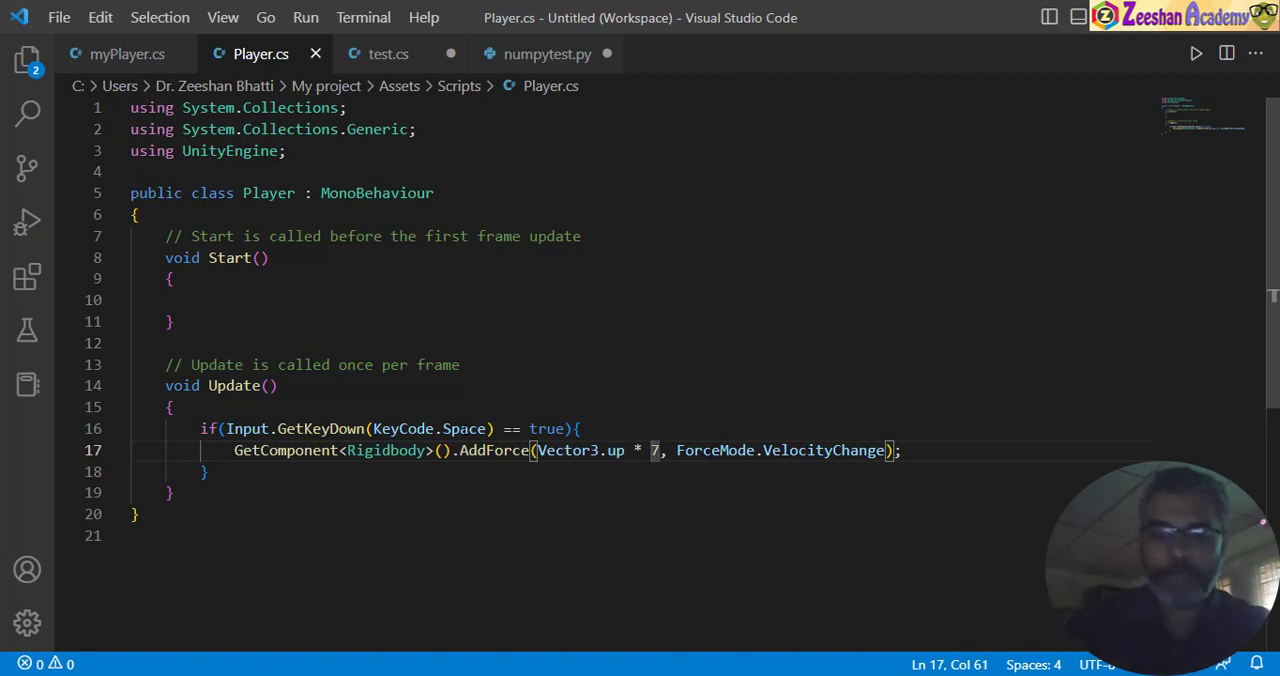
# - Set the Vector3.up multiplier in the AddForce call to 2 and save Player.cs
pyautogui.press('Delete')
pyautogui.write('2')
pyautogui.hotkey('ctrl', 's')
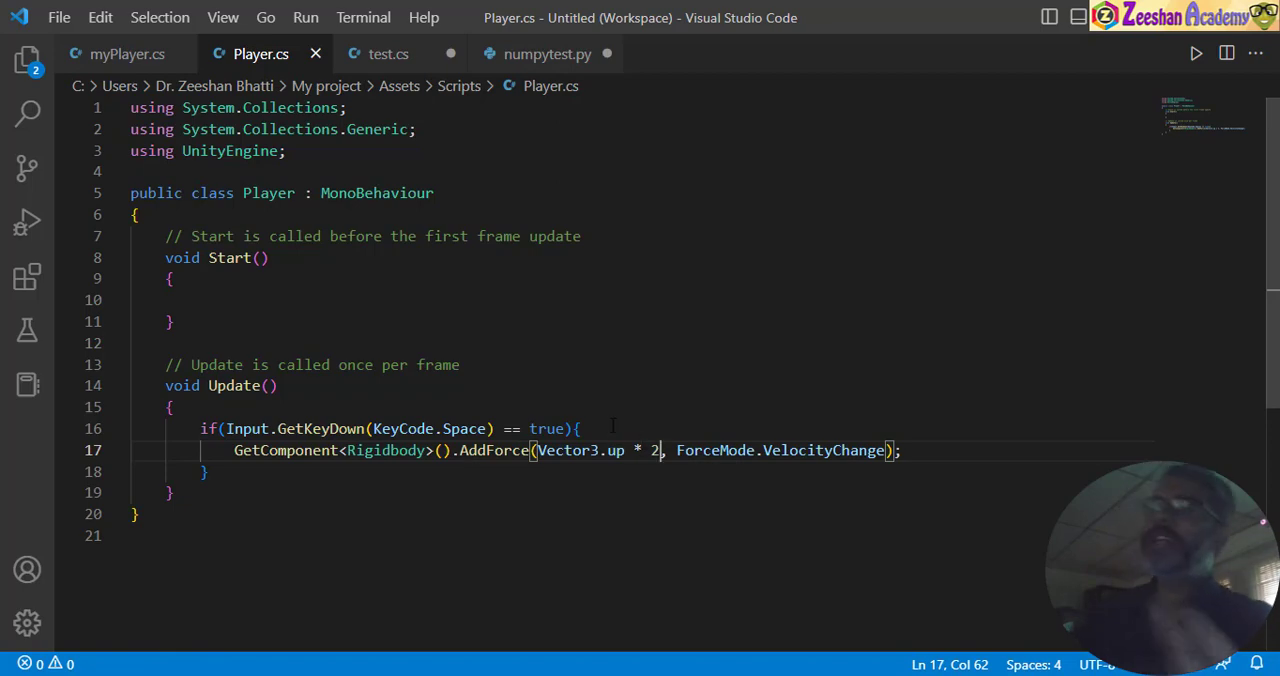
# - Switch to Unity, run the scene and make the Player capsule jump repeatedly to test the new jump force
pyautogui.click(943, 540)
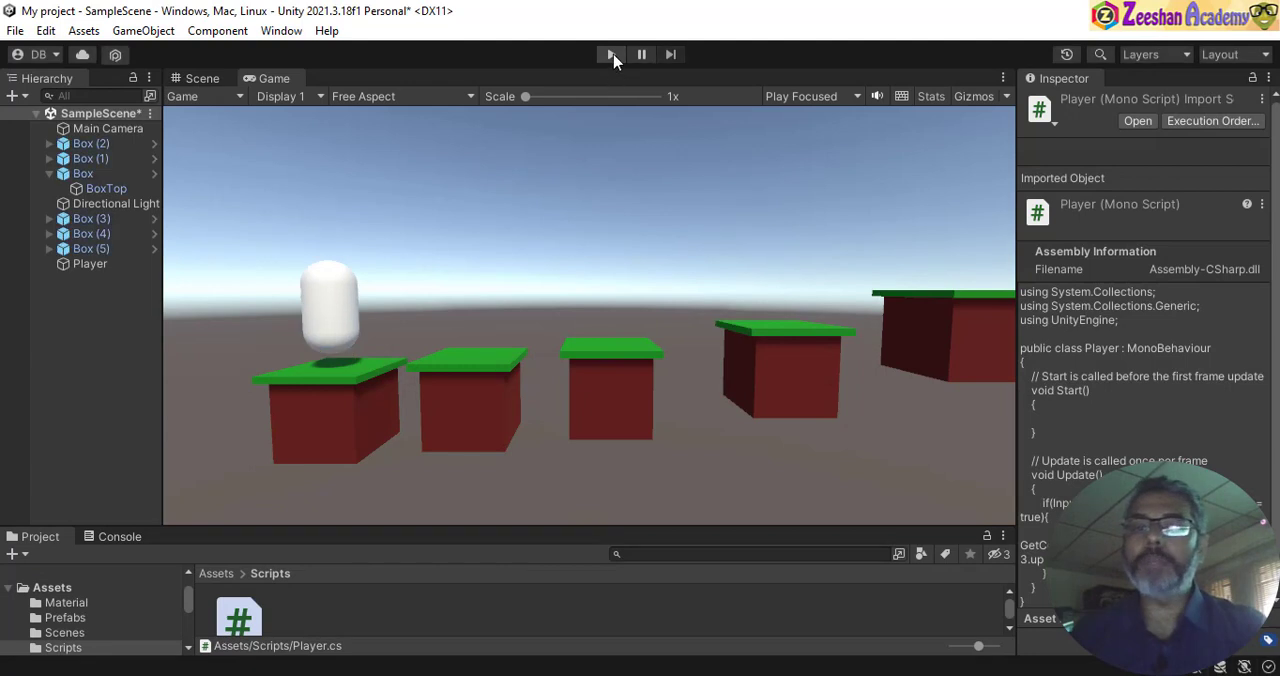
pyautogui.click(612, 54)
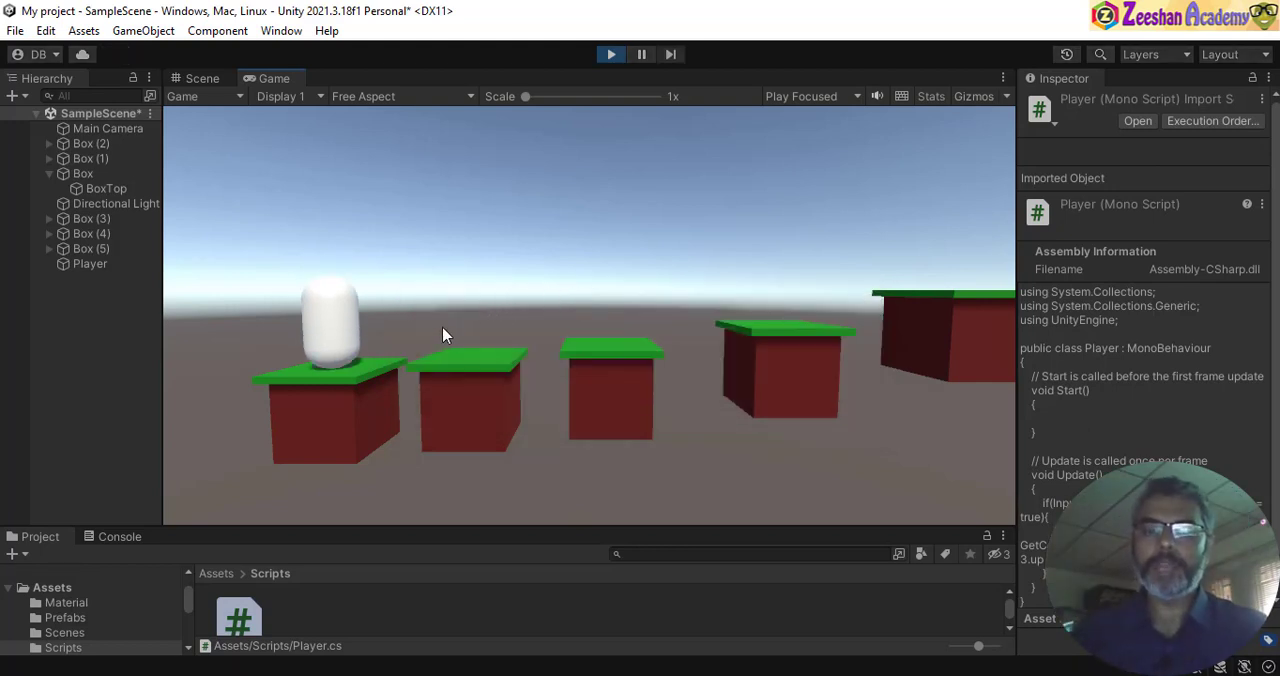
pyautogui.press('space')
pyautogui.press('space')
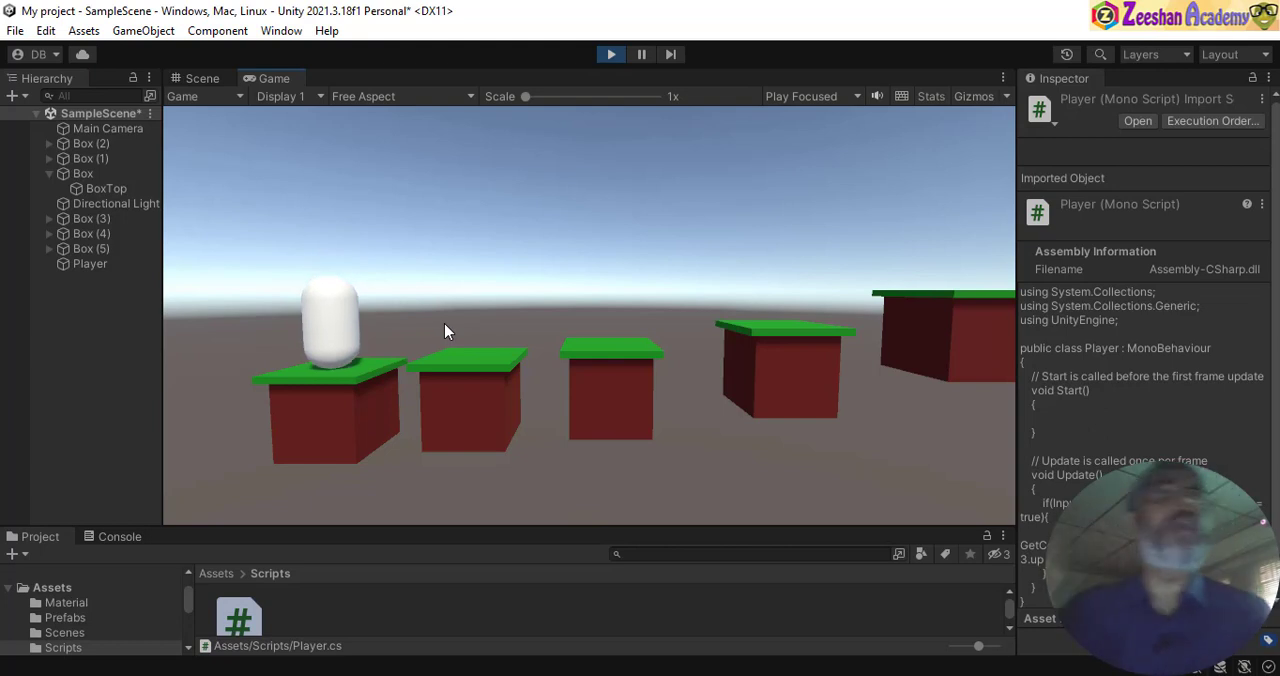
pyautogui.press('space')
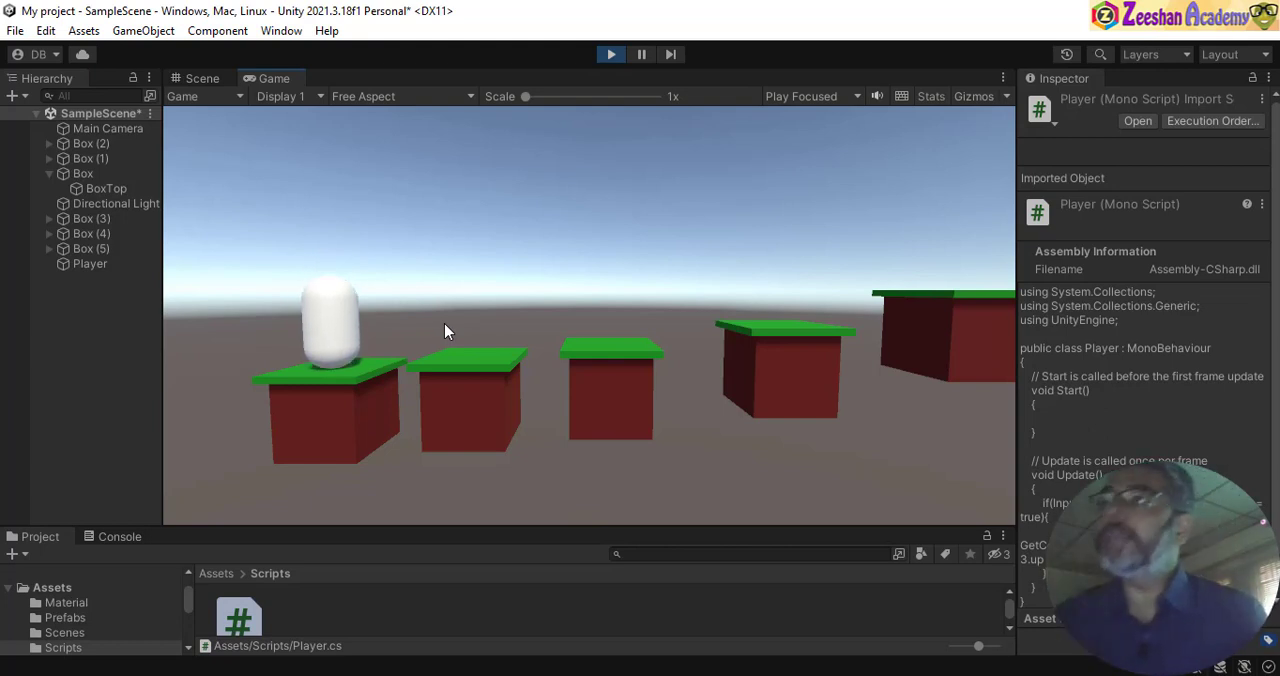
pyautogui.press('space')
pyautogui.press('space')
pyautogui.press('space')
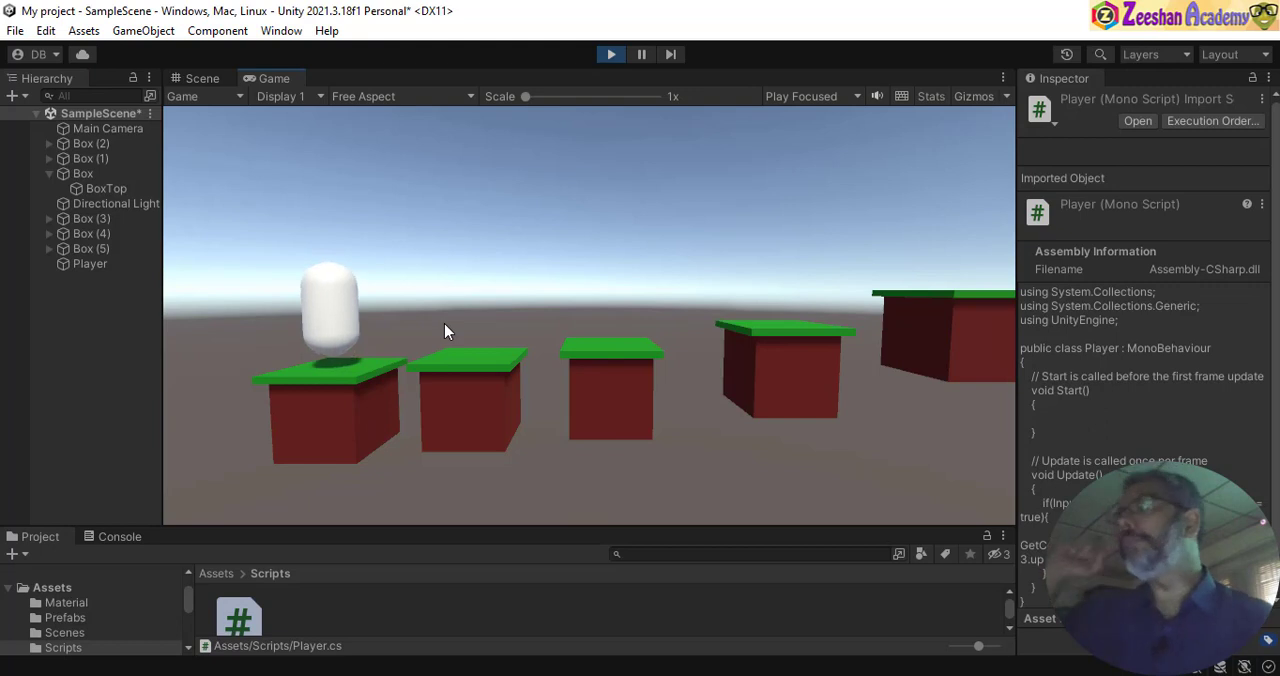
pyautogui.press('space')
pyautogui.press('space')
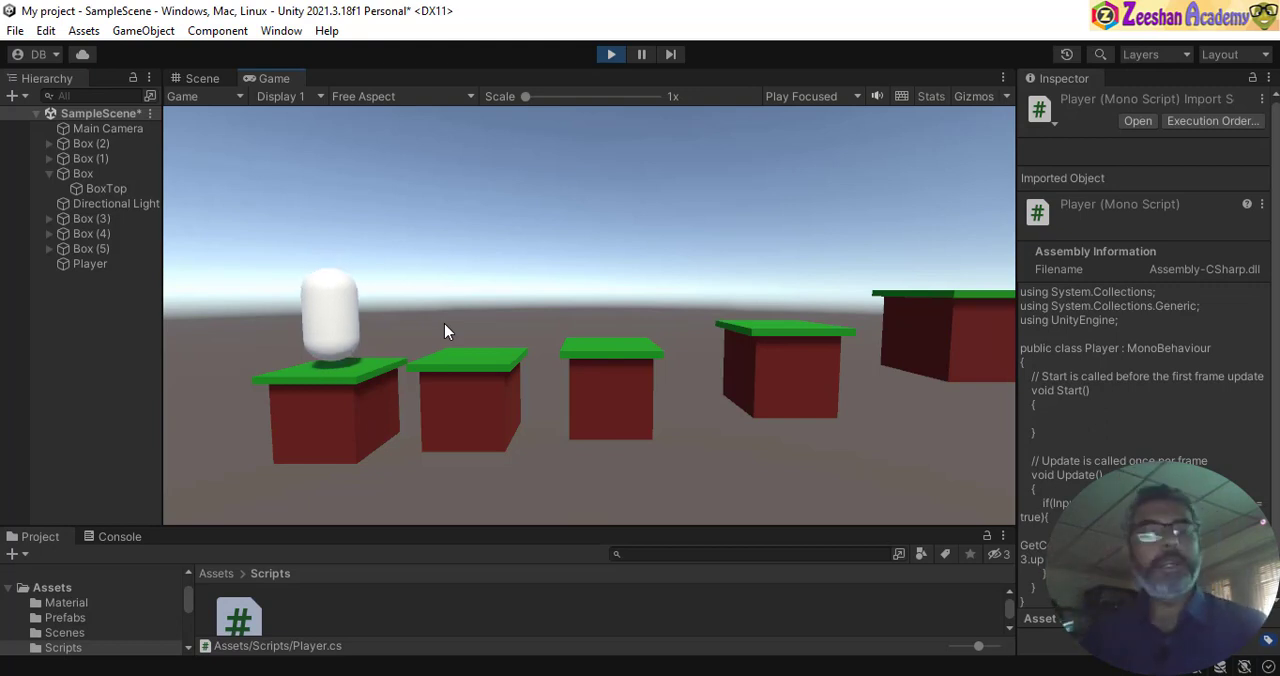
pyautogui.press('space')
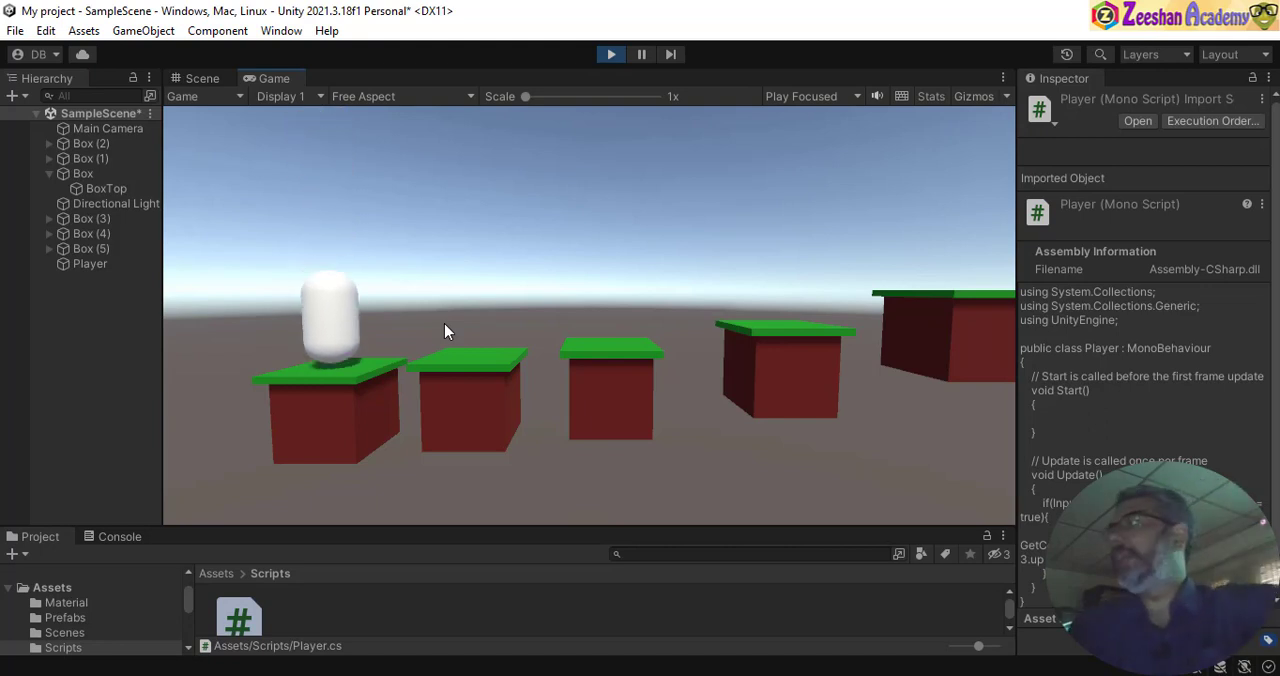
pyautogui.press('space')
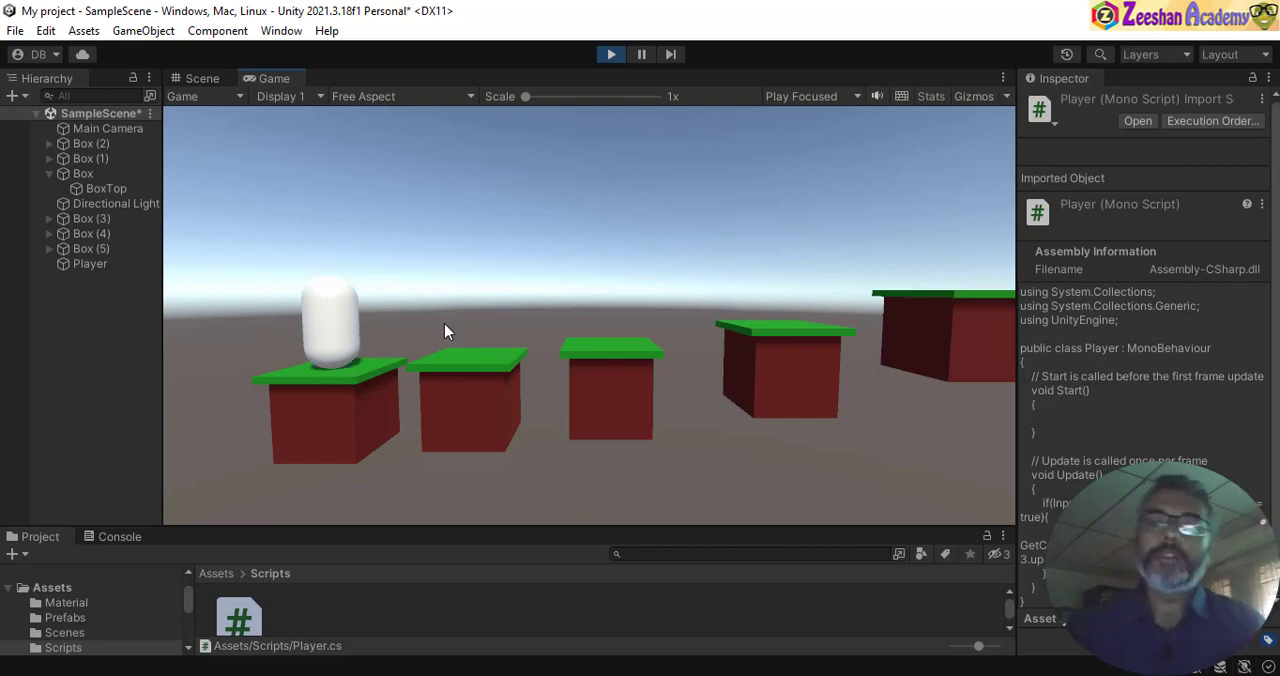
pyautogui.press('space')
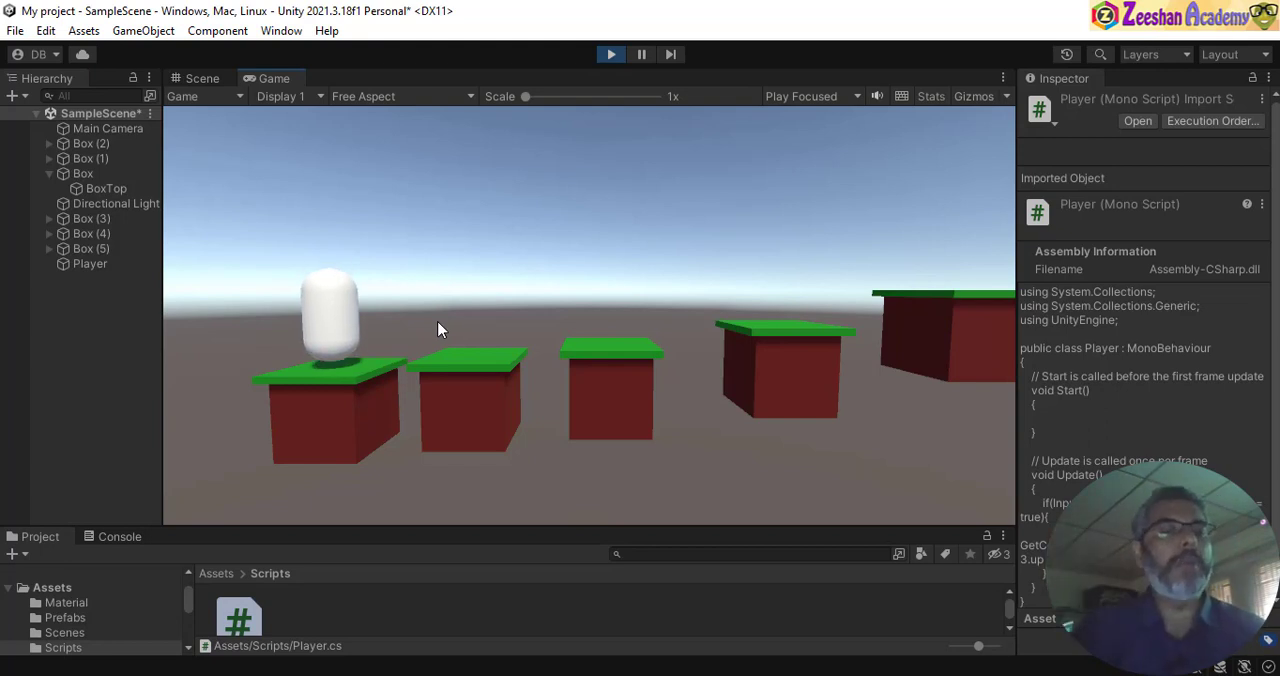
pyautogui.press('space')
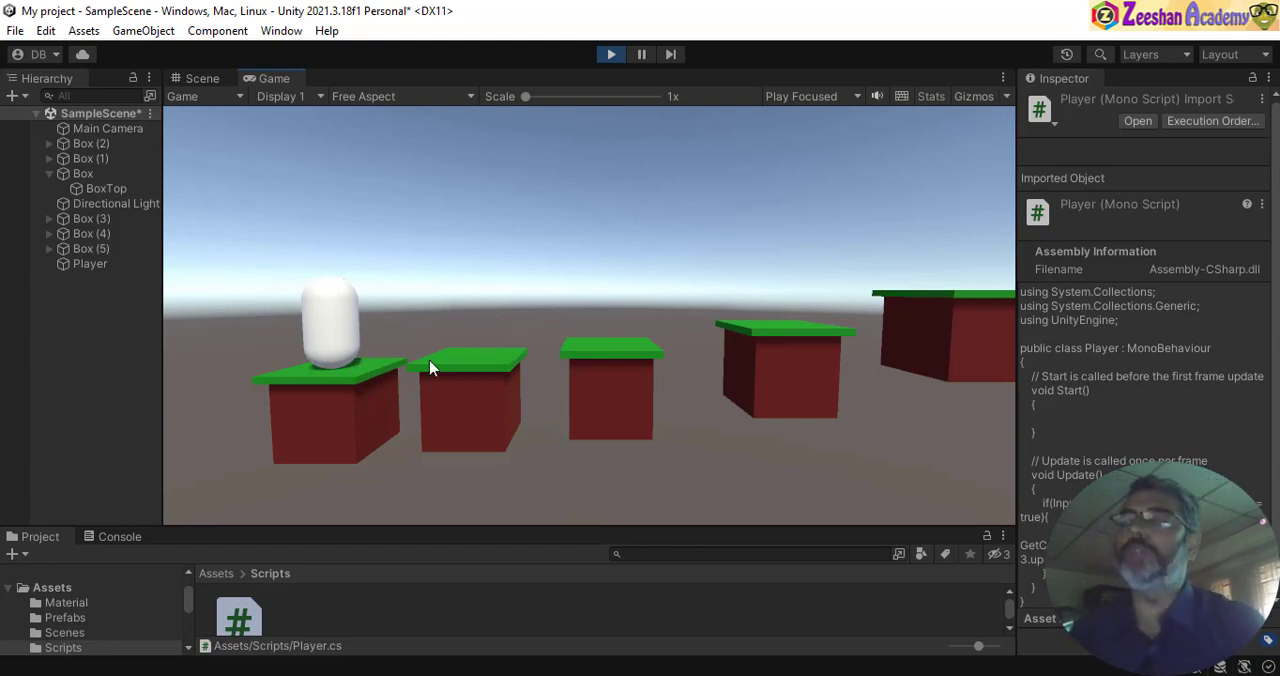
# - Switch to Visual Studio Code, add an empty line below the AddForce call, and copy the uncommented Rigidbody velocity line from FixedUpdate in myPlayer.cs
pyautogui.moveTo(805, 674)
pyautogui.click(805, 610)
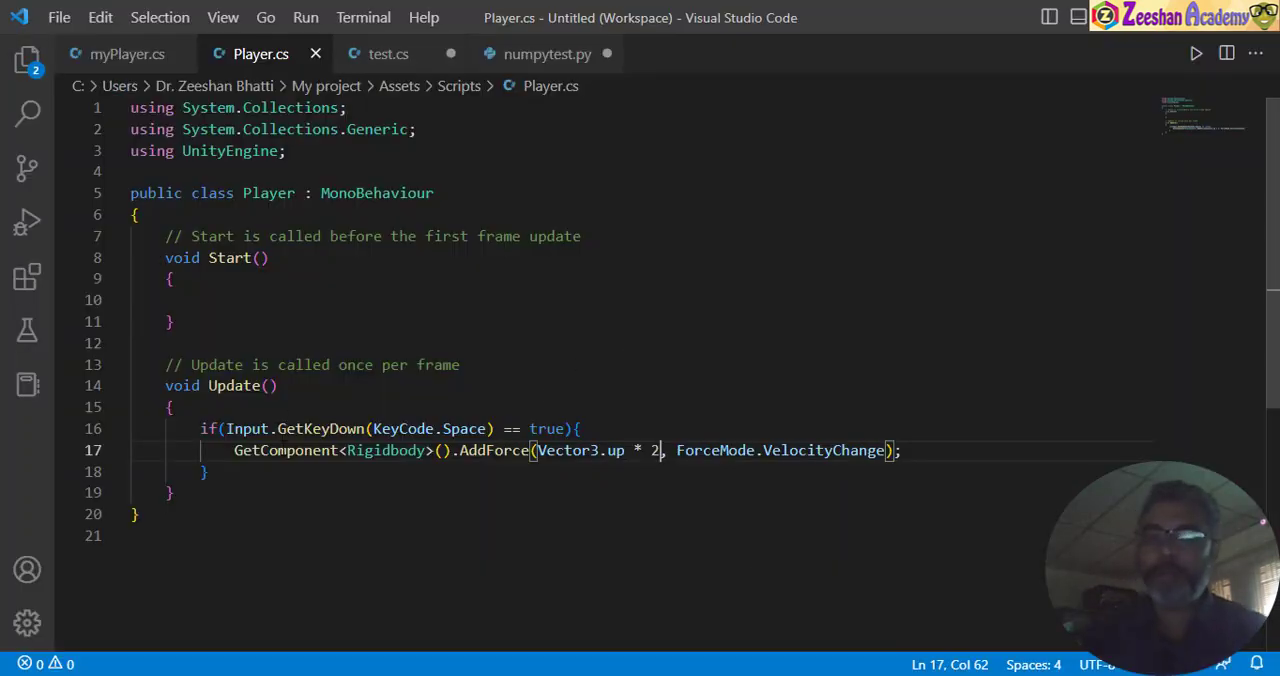
pyautogui.scroll(-2, 477, 392)
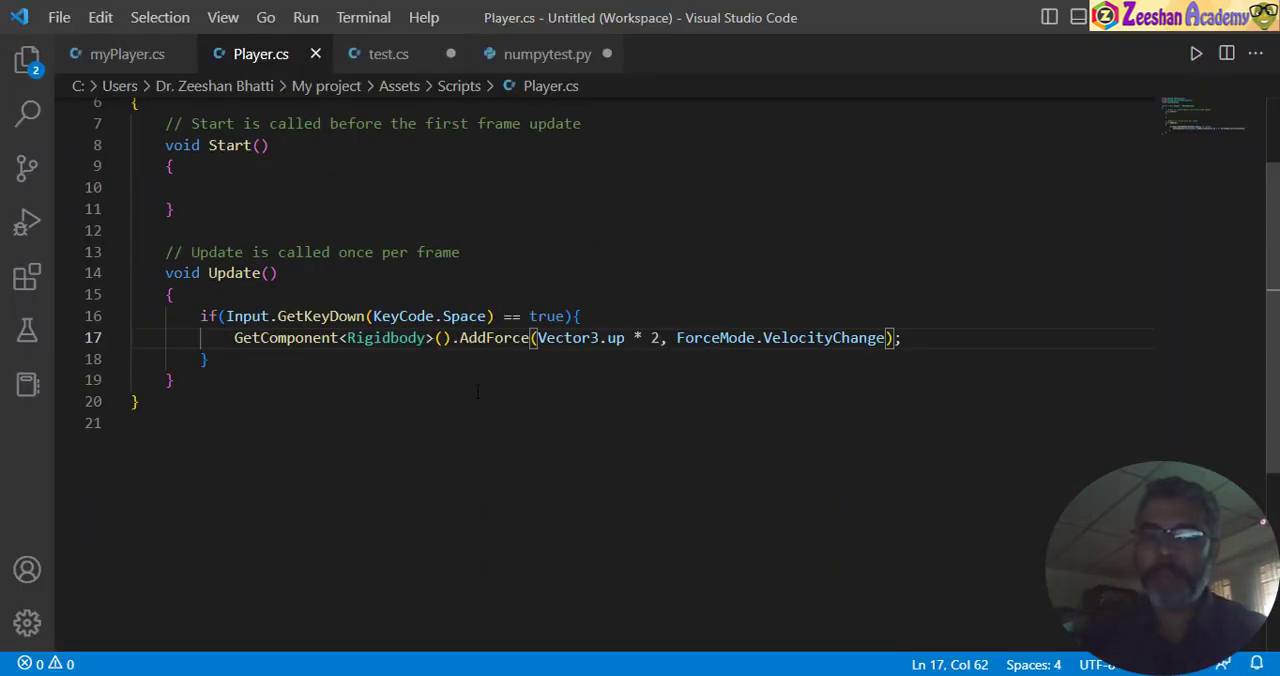
pyautogui.click(937, 342)
pyautogui.press('Return')
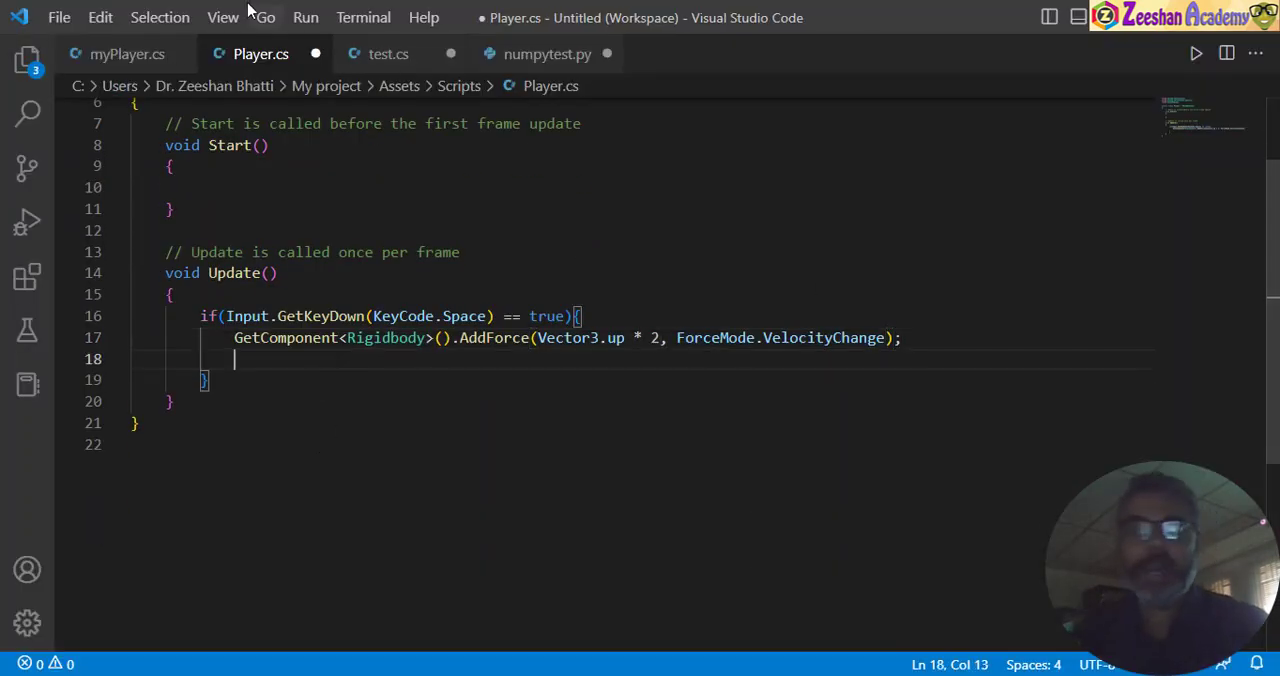
pyautogui.click(130, 53)
pyautogui.scroll(-1, 193, 432)
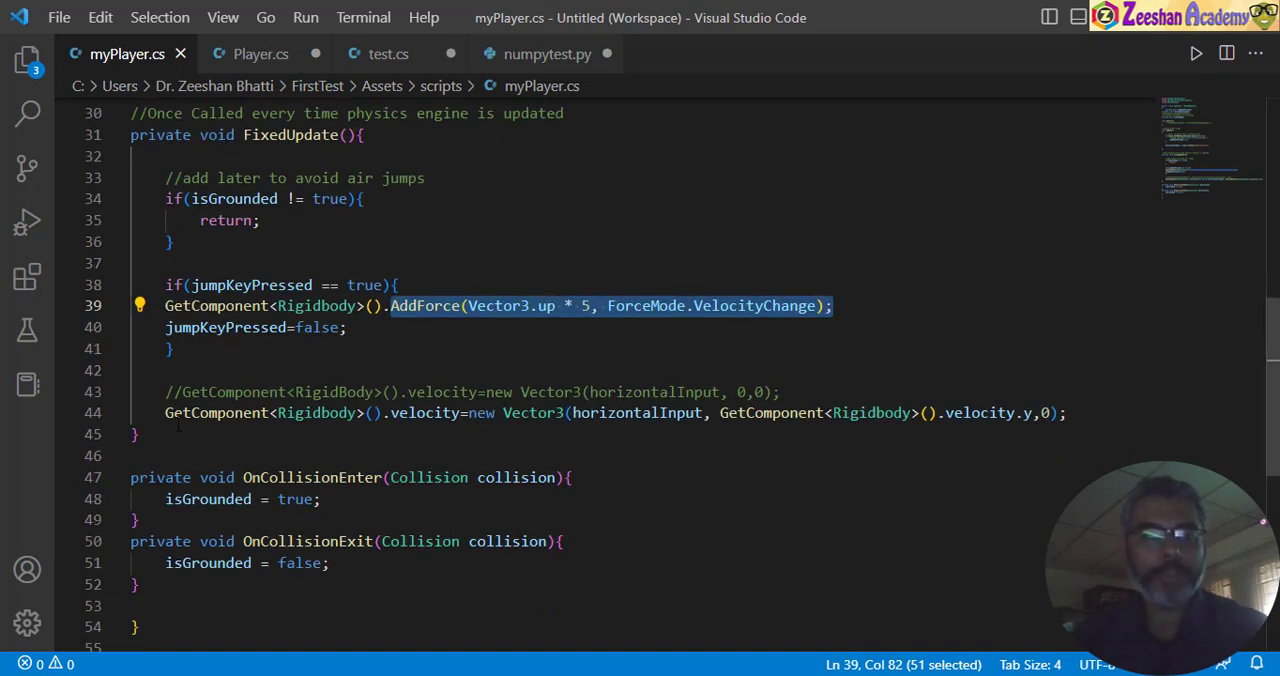
pyautogui.moveTo(165, 413); pyautogui.dragTo(1068, 413)
pyautogui.hotkey('ctrl', 'c')
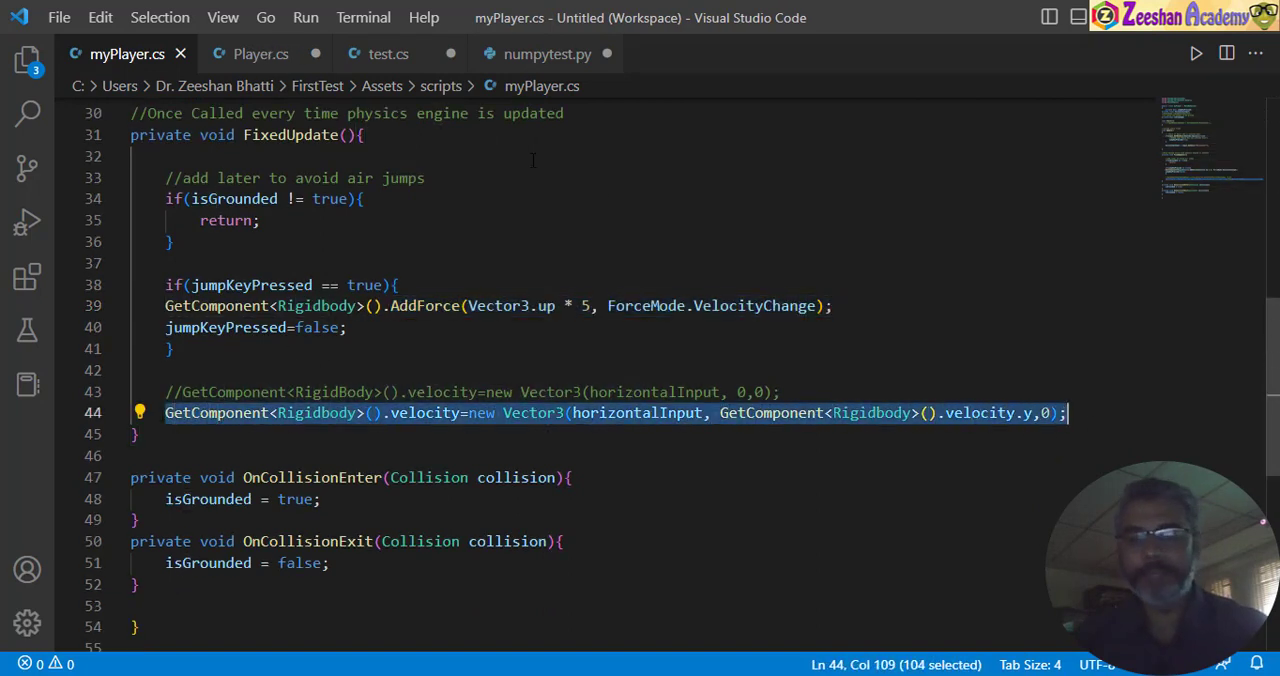
# - Paste the copied Rigidbody velocity line into Update in Player.cs, below the if block and separated by an empty line
pyautogui.click(260, 54)
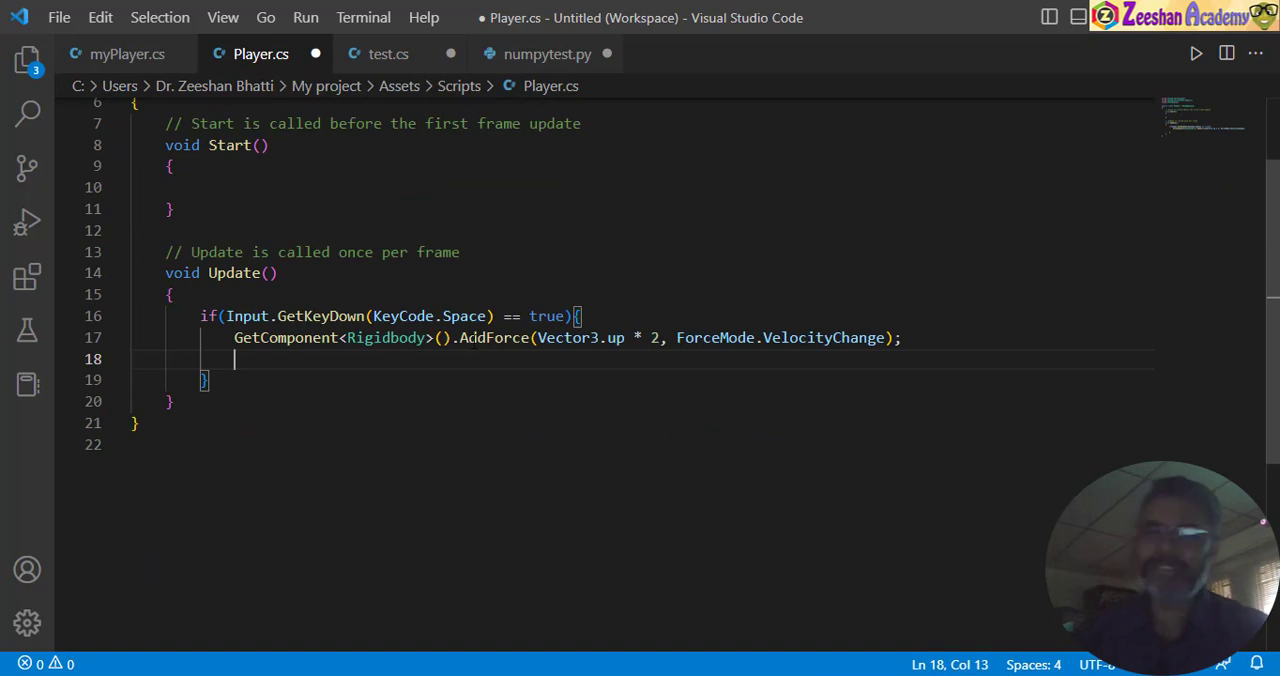
pyautogui.press('Down')
pyautogui.press('End')
pyautogui.press('Return')
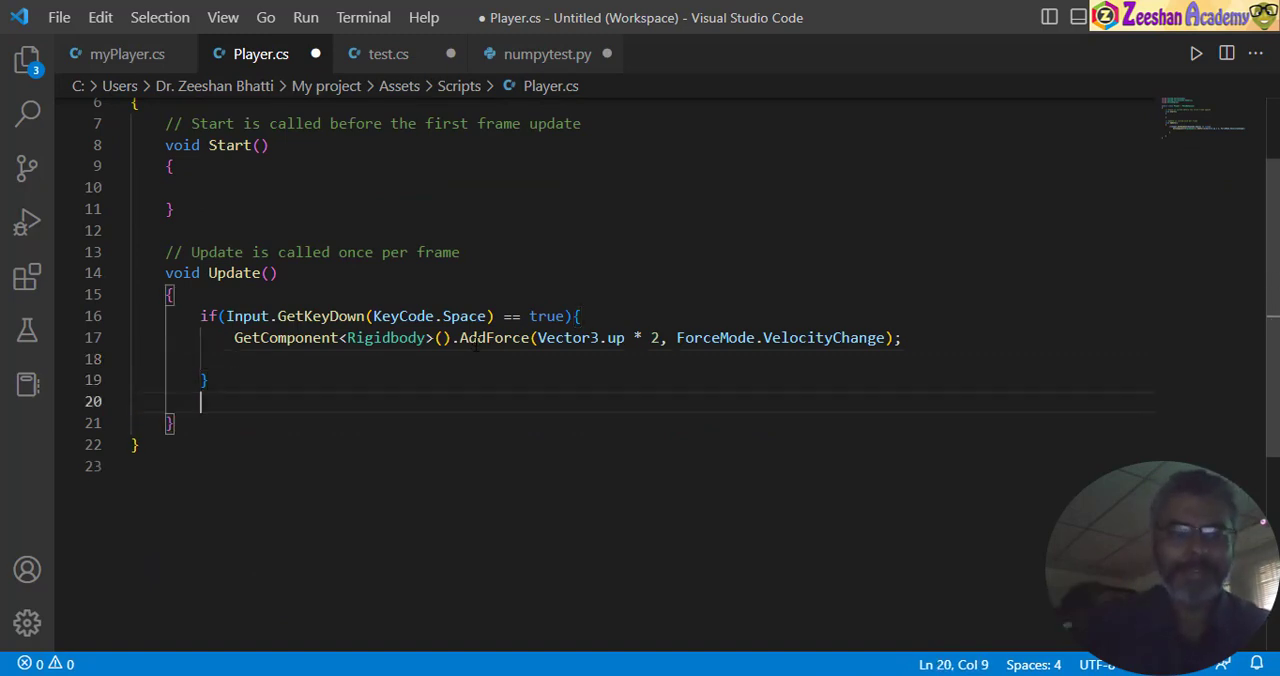
pyautogui.press('Return')
pyautogui.hotkey('ctrl', 'v')
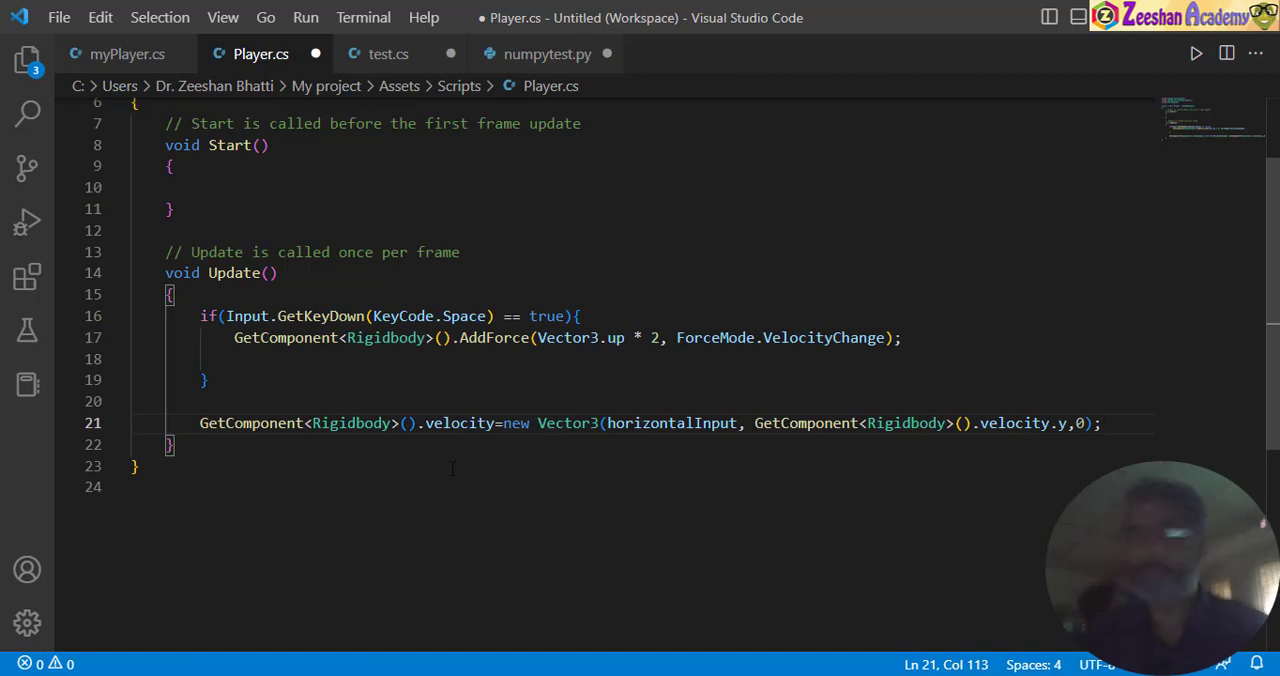
pyautogui.moveTo(192, 423); pyautogui.dragTo(200, 423)
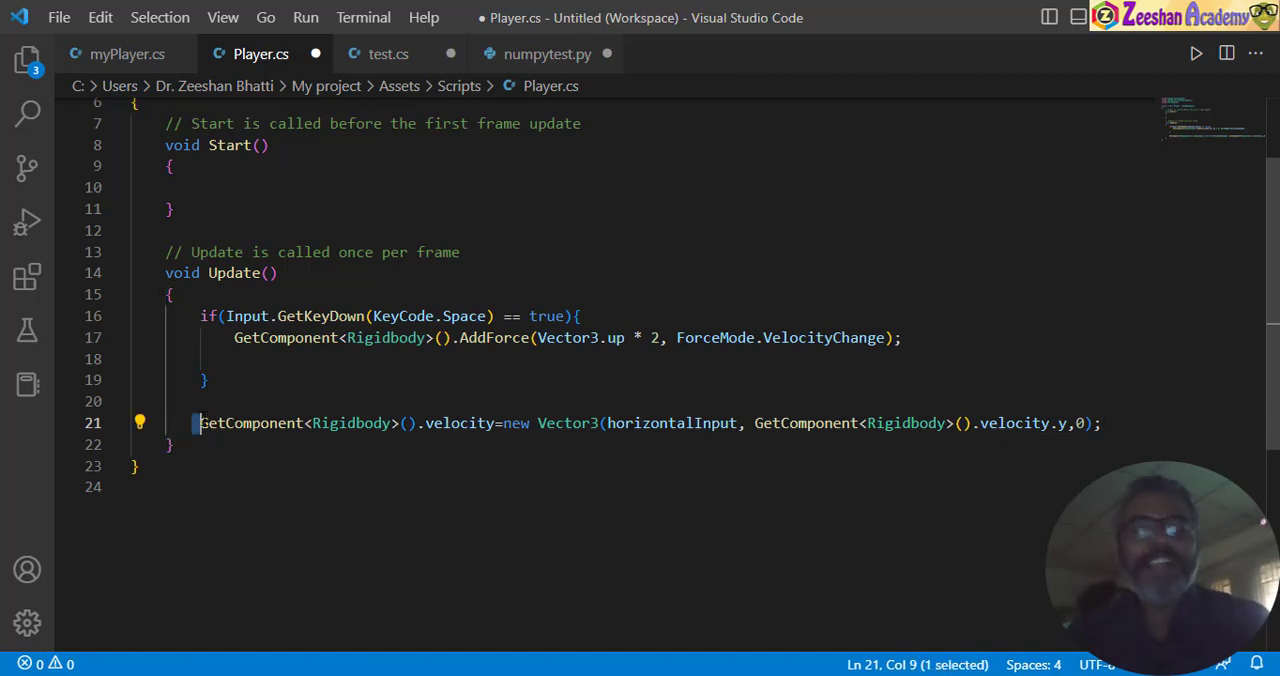
pyautogui.click(200, 423)
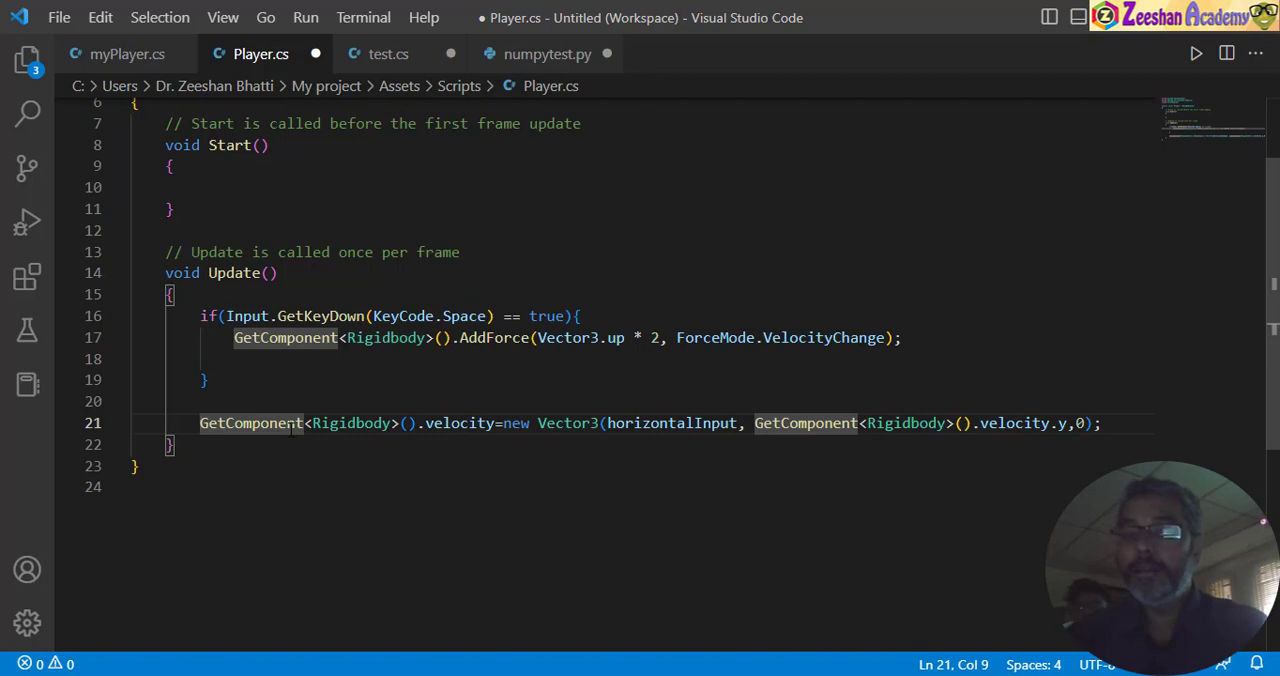
# - Replace horizontalInput in the Player.cs velocity line with Input.GetAxis("Horizontal") copied from myPlayer.cs
pyautogui.click(133, 65)
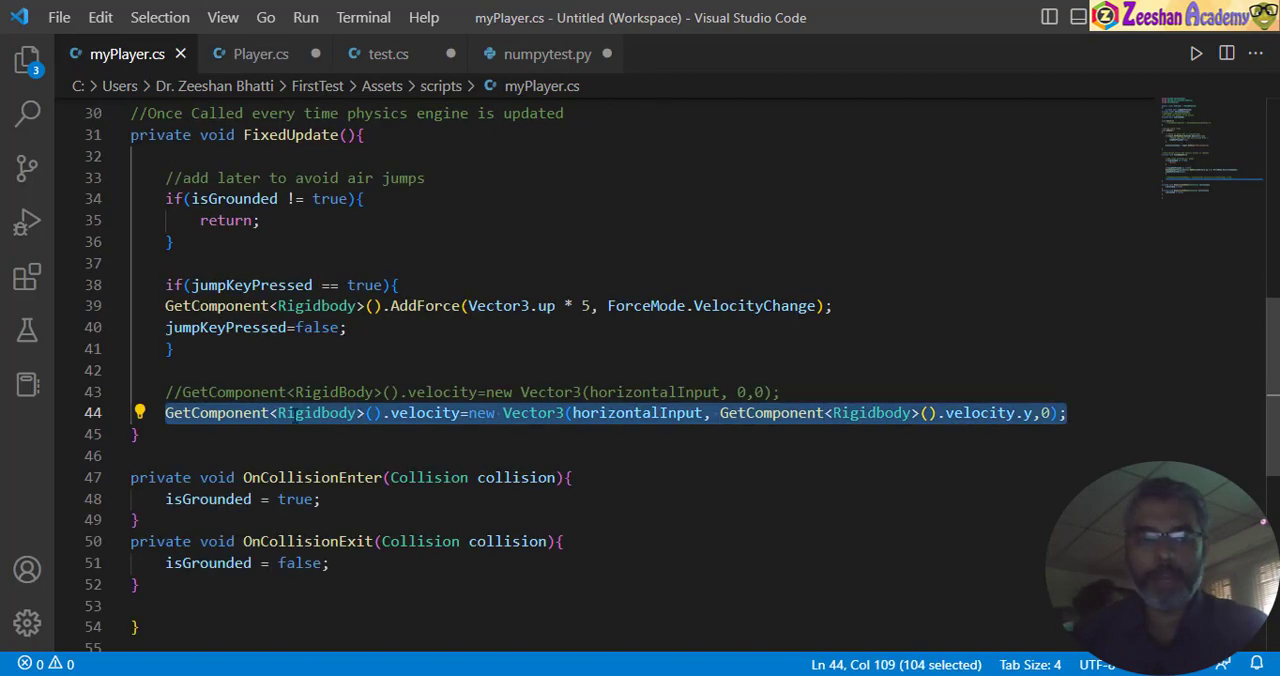
pyautogui.scroll(3, 300, 350)
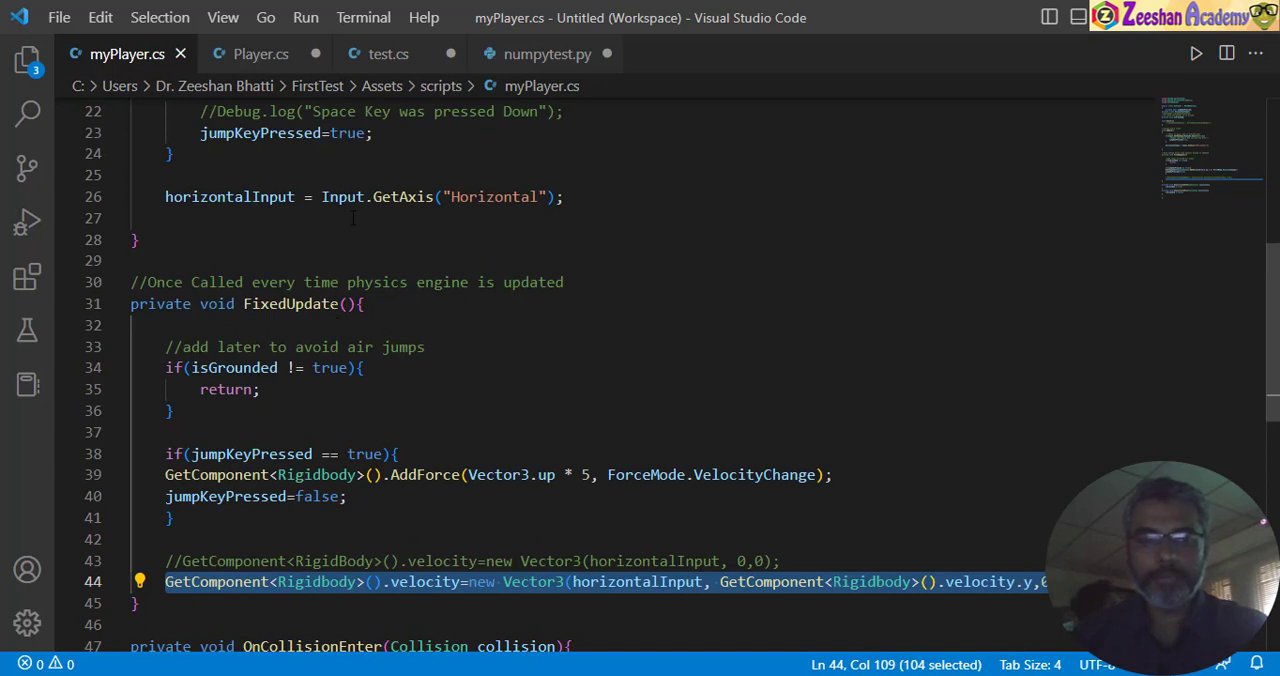
pyautogui.moveTo(321, 197); pyautogui.dragTo(554, 197)
pyautogui.hotkey('ctrl', 'c')
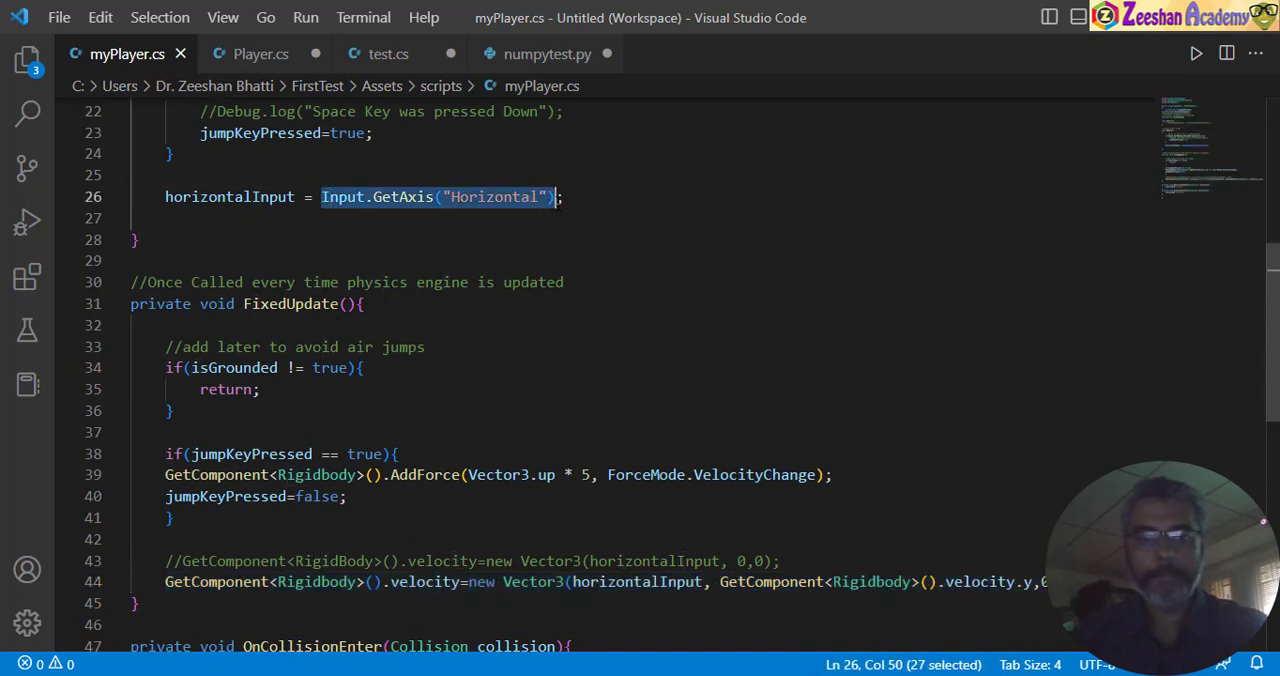
pyautogui.click(262, 54)
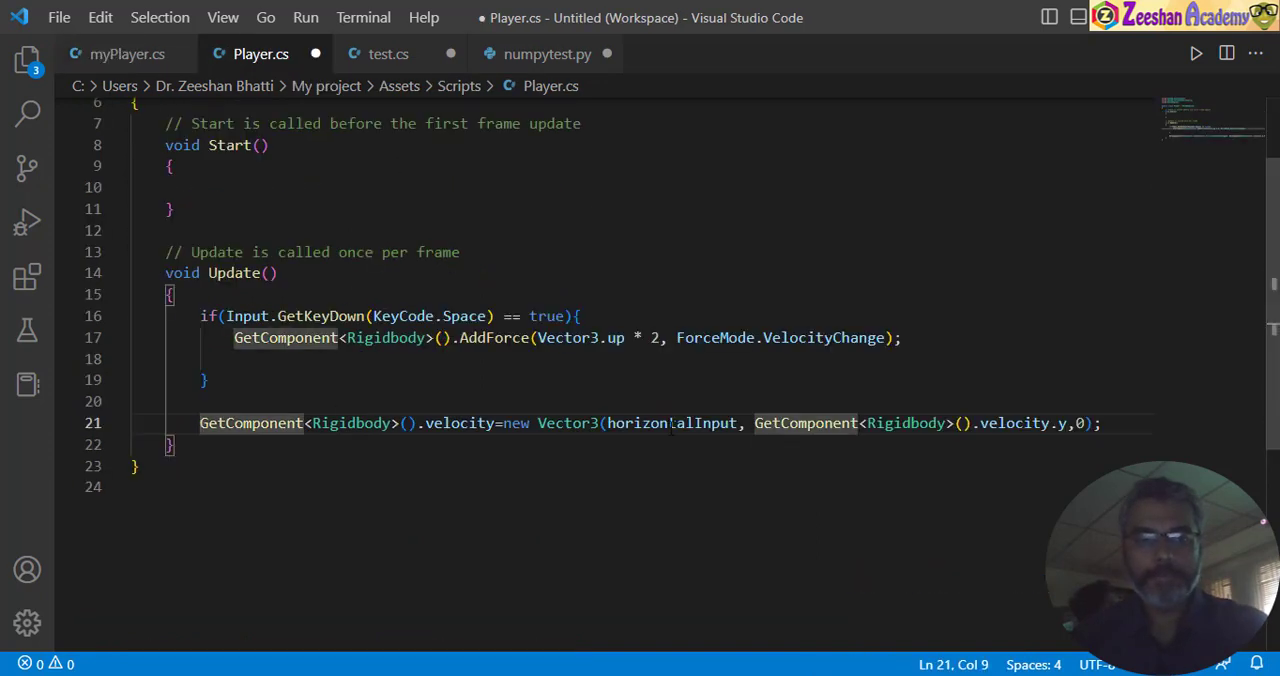
pyautogui.doubleClick(612, 423)
pyautogui.hotkey('ctrl', 'v')
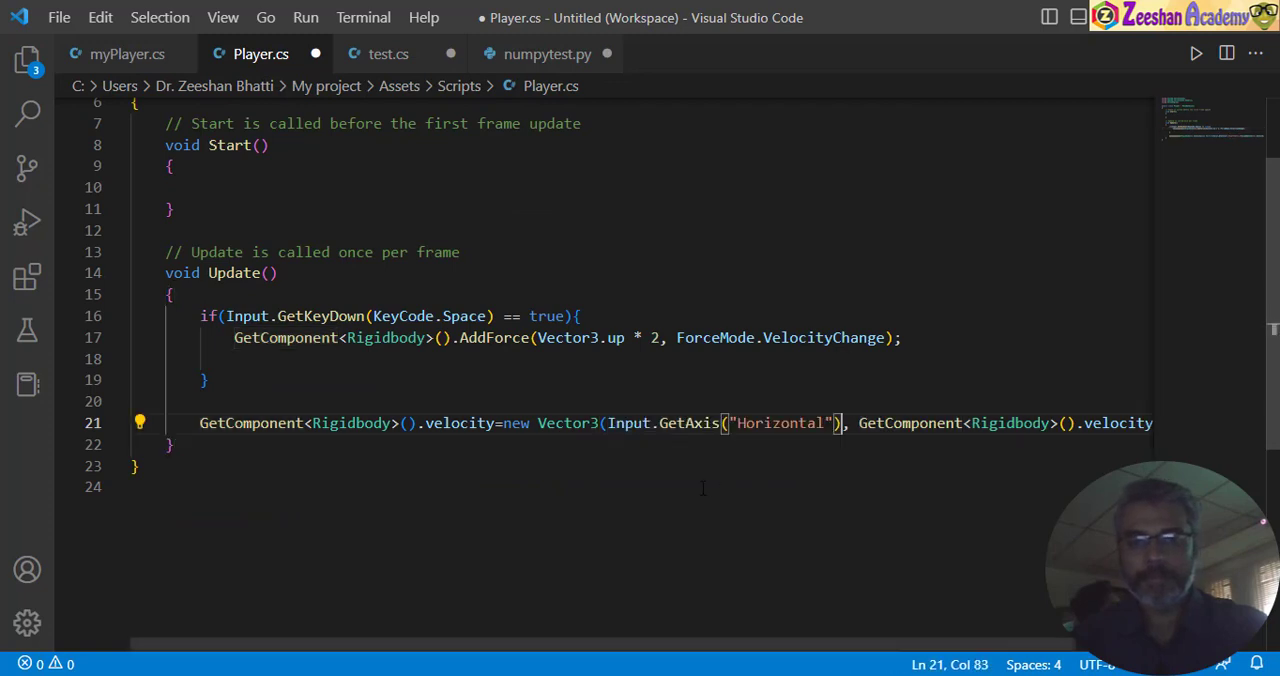
# - Review the jump block and the velocity line part by part, from GetComponent<Rigidbody>() through the three Vector3 arguments
pyautogui.click(292, 358)
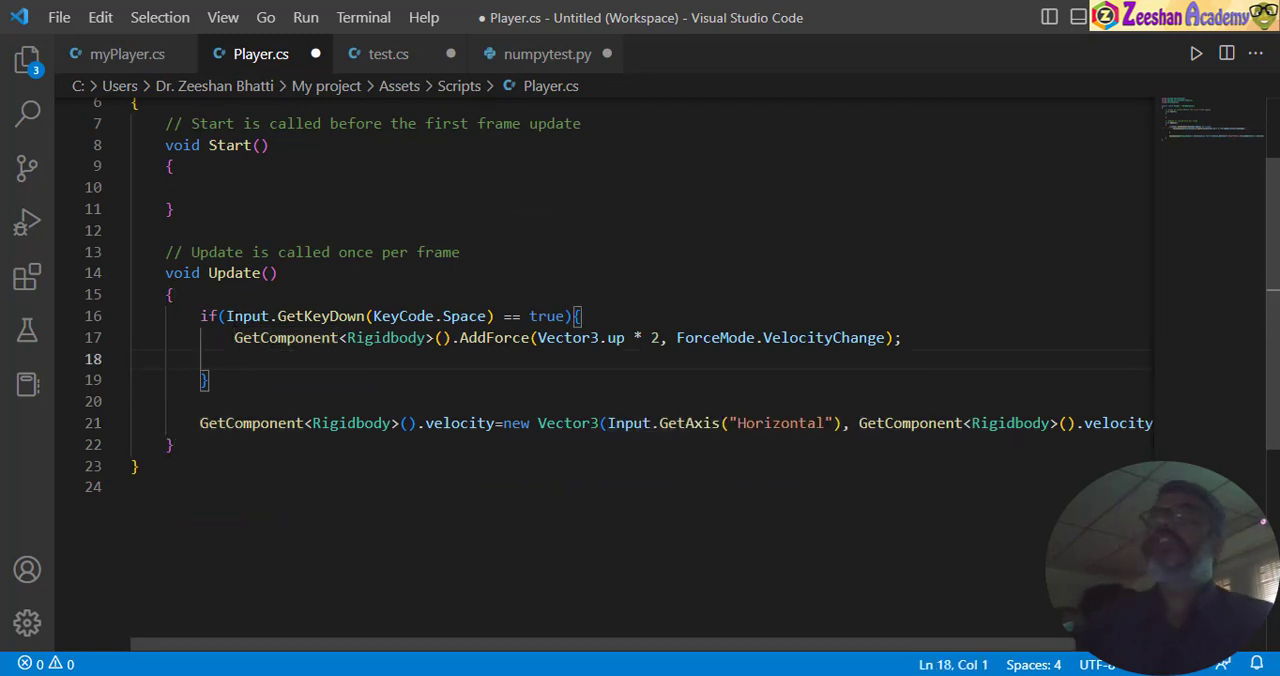
pyautogui.moveTo(200, 316); pyautogui.dragTo(208, 380)
pyautogui.click(201, 423)
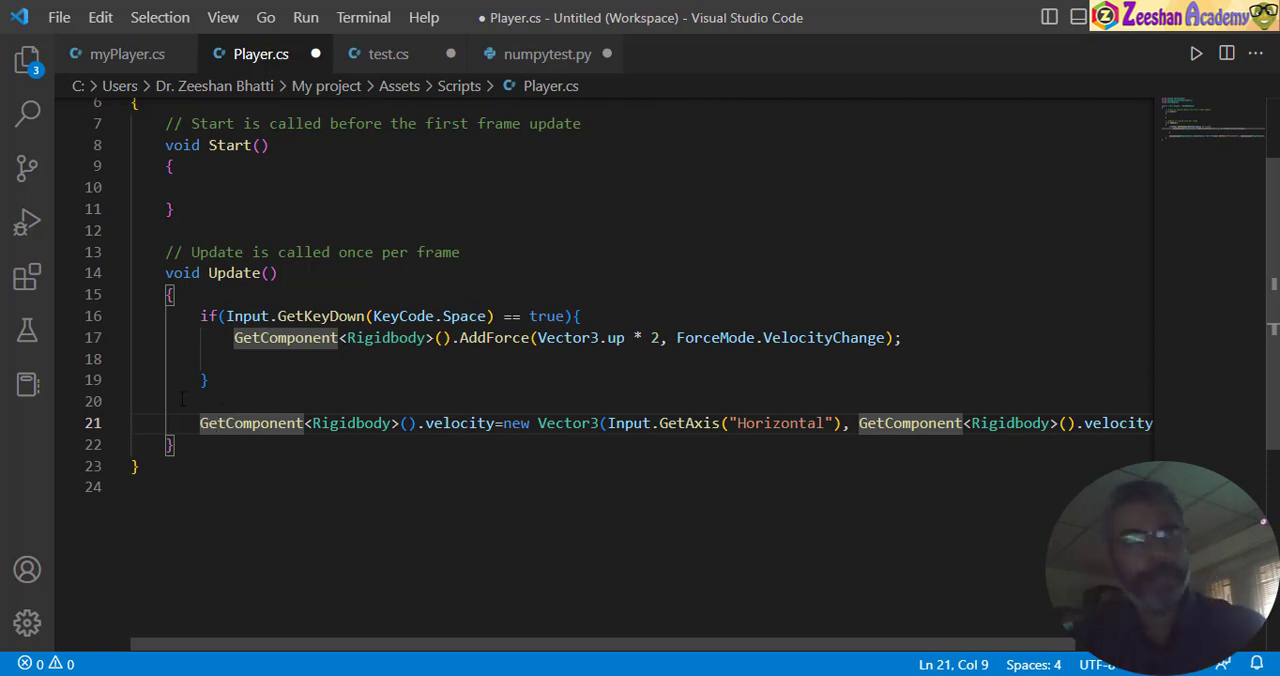
pyautogui.moveTo(193, 423); pyautogui.dragTo(416, 423)
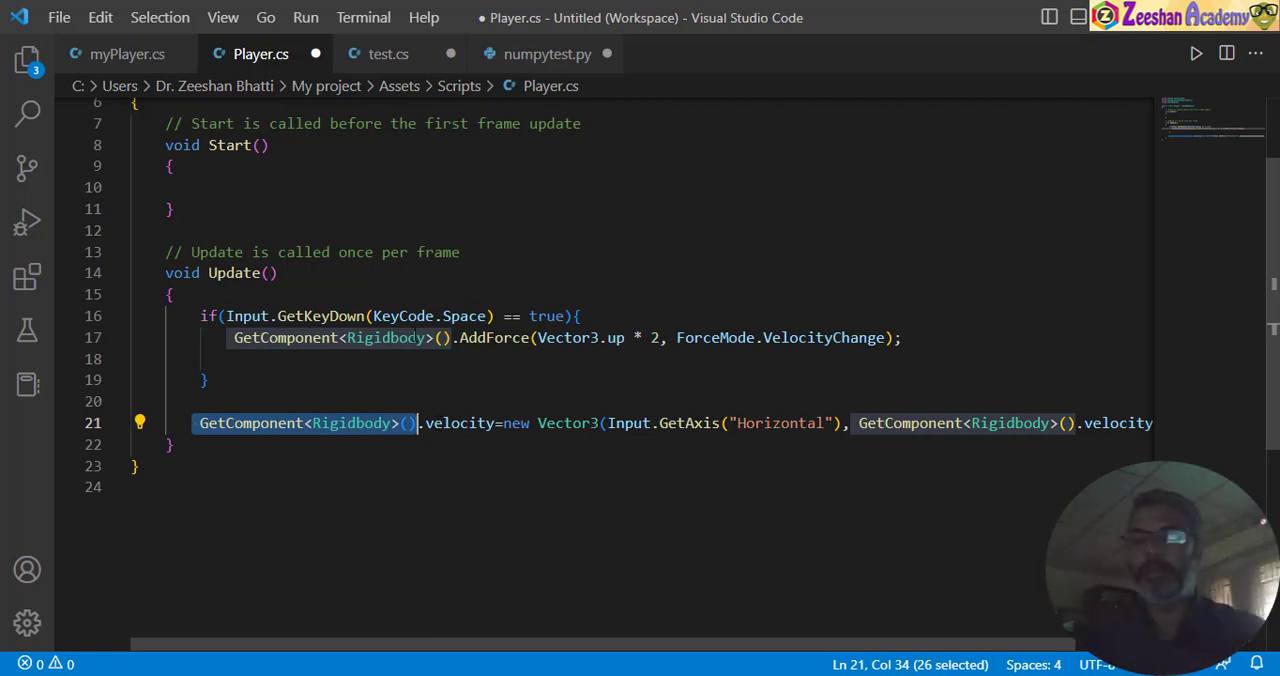
pyautogui.click(498, 425)
pyautogui.moveTo(498, 425); pyautogui.dragTo(417, 424)
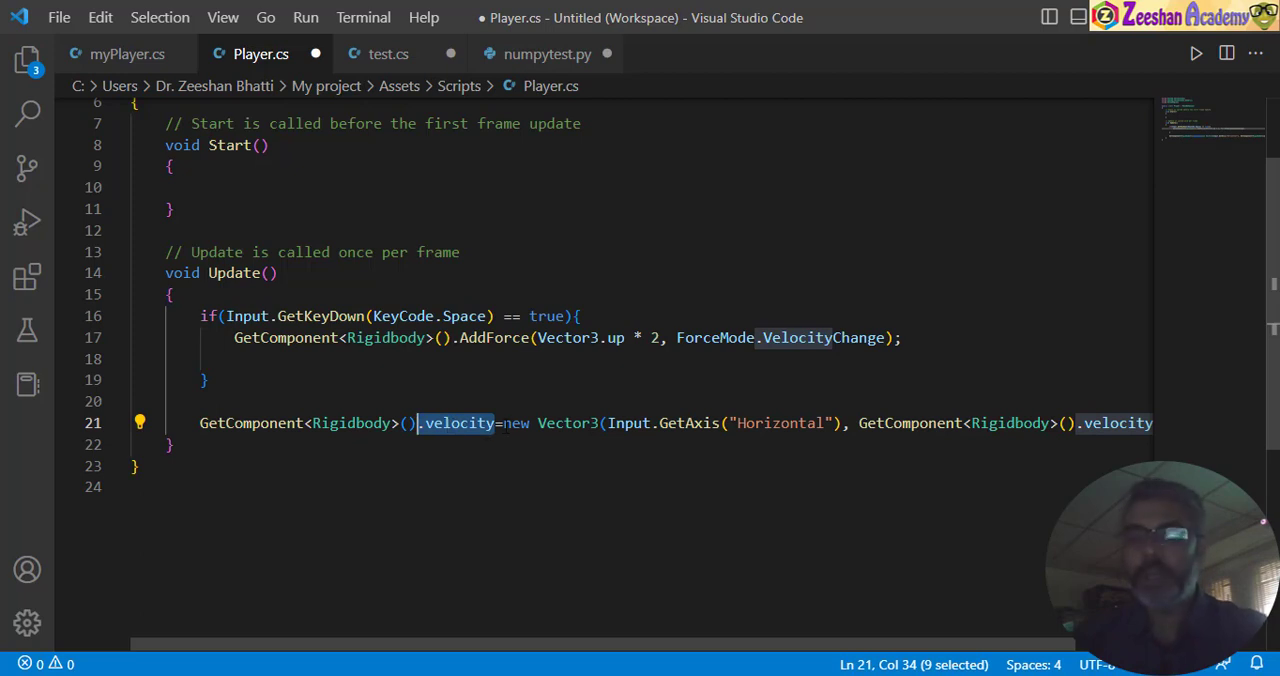
pyautogui.moveTo(503, 423); pyautogui.dragTo(608, 423)
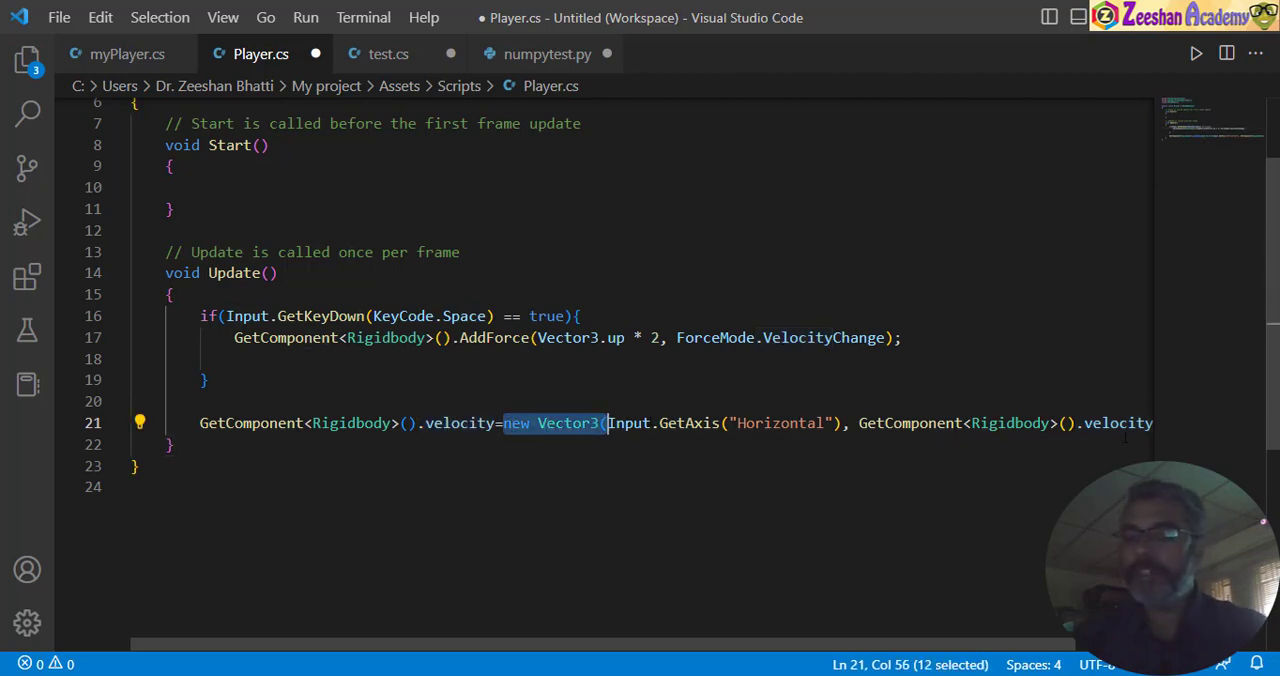
pyautogui.hscroll(3, 706, 418)
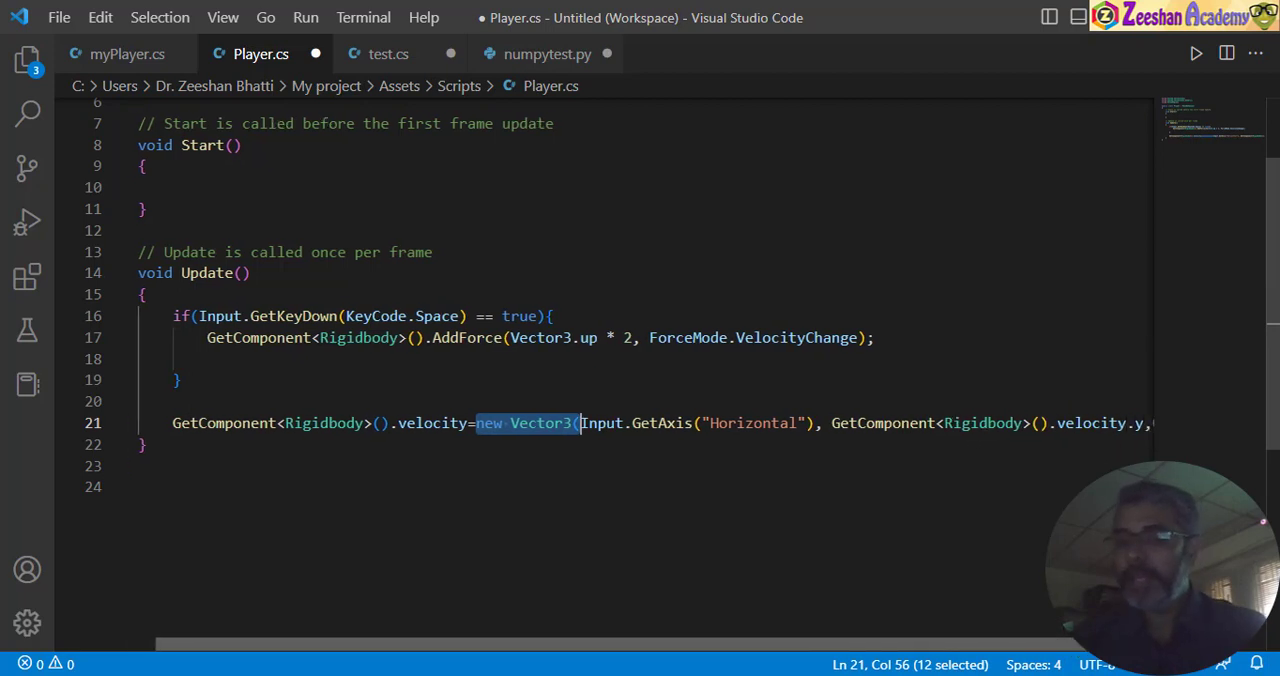
pyautogui.click(528, 423)
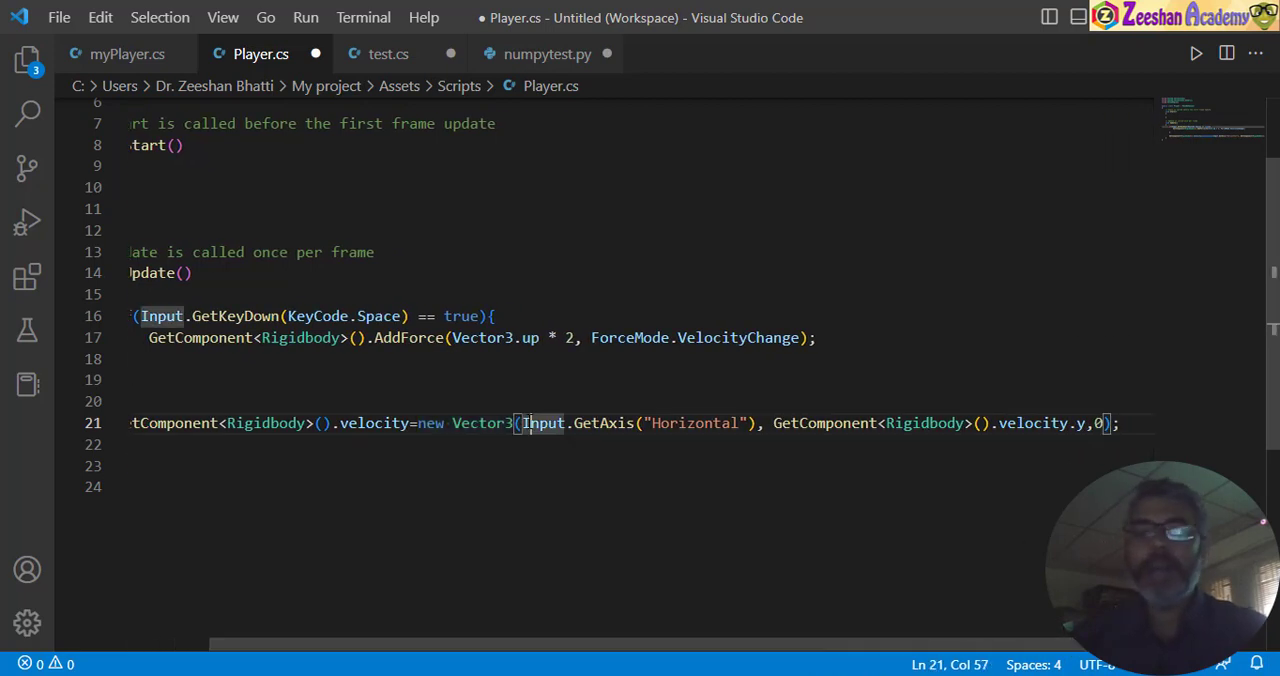
pyautogui.moveTo(521, 423); pyautogui.dragTo(756, 423)
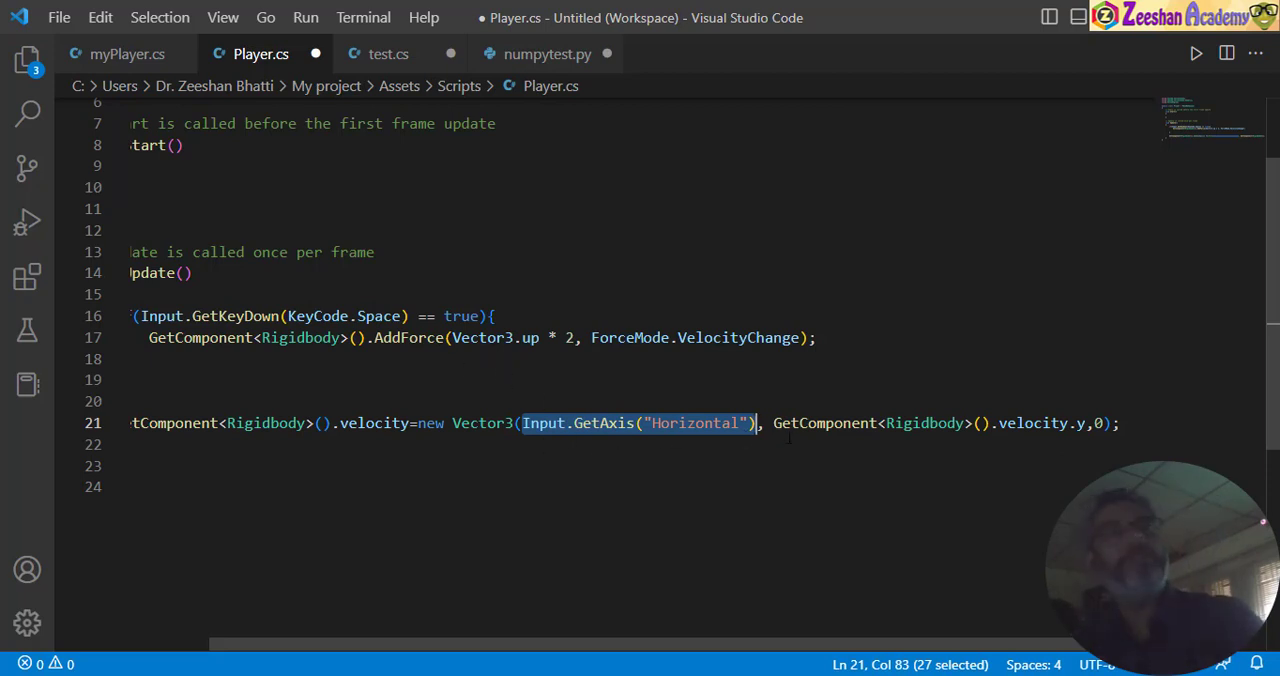
pyautogui.moveTo(773, 423); pyautogui.dragTo(1087, 423)
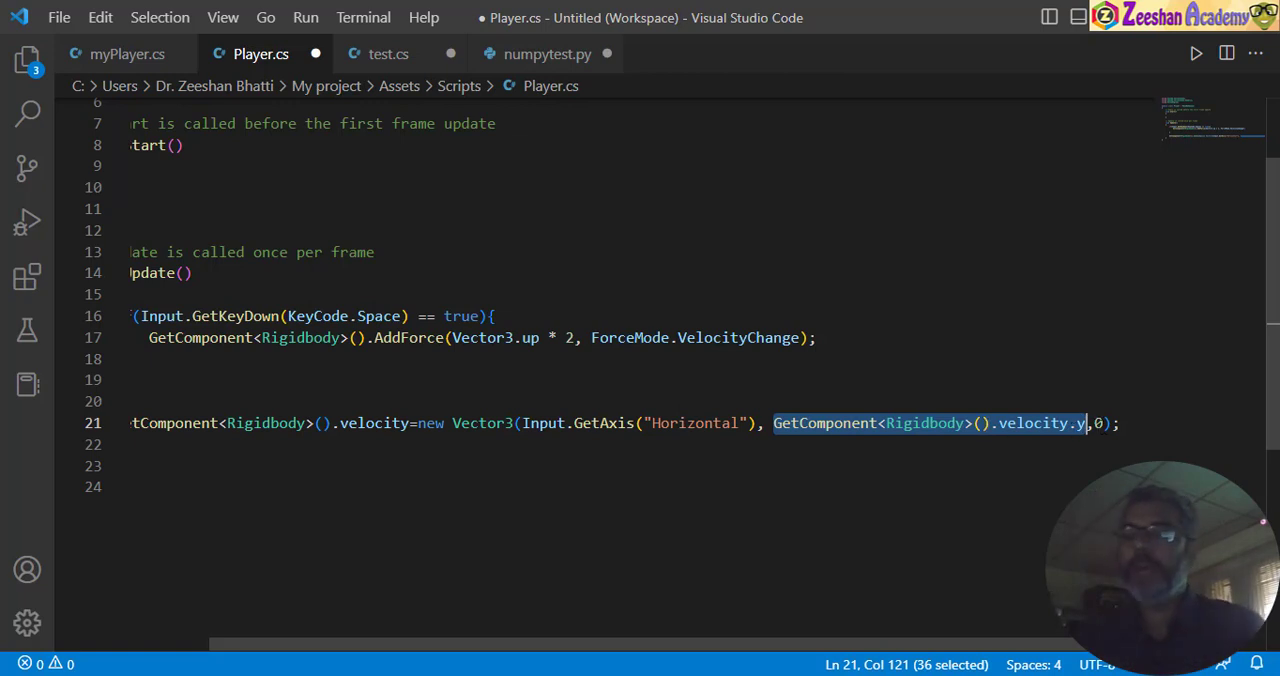
pyautogui.moveTo(1104, 423); pyautogui.dragTo(1096, 423)
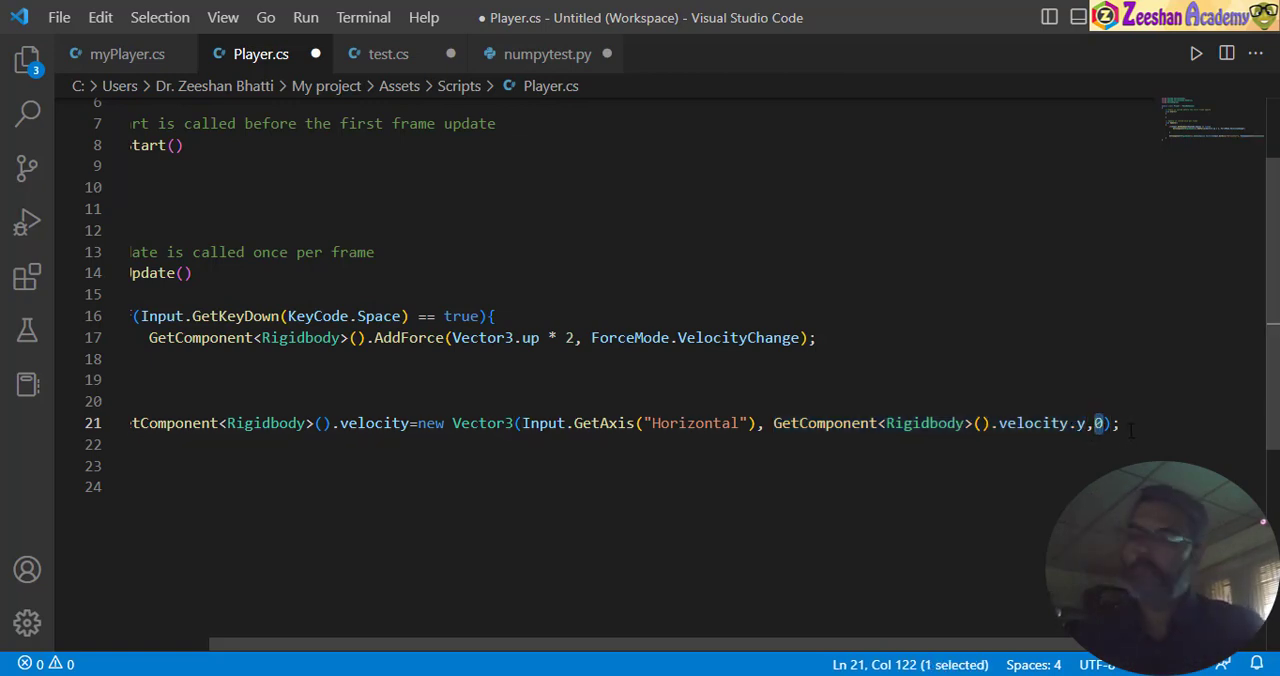
# - Save Player.cs, switch to Unity, and restart Play mode to test the Player's jump and horizontal movement across the boxes
pyautogui.hotkey('ctrl', 's')
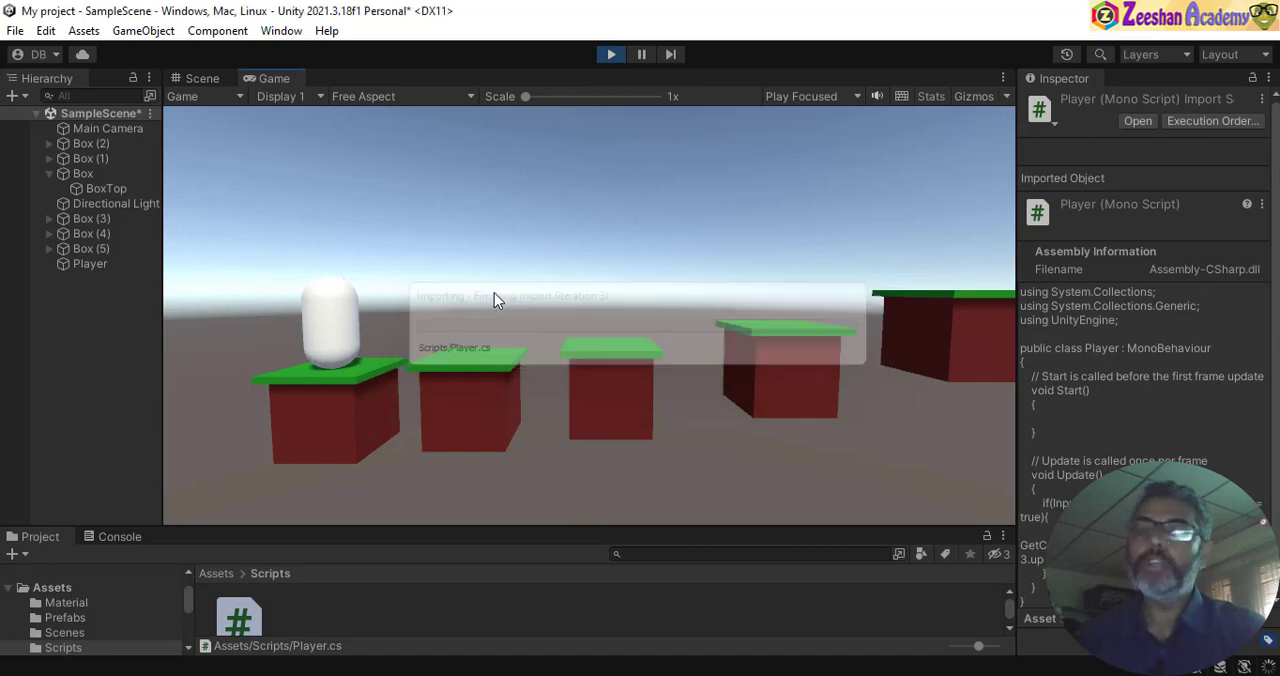
pyautogui.click(611, 54)
pyautogui.click(611, 55)
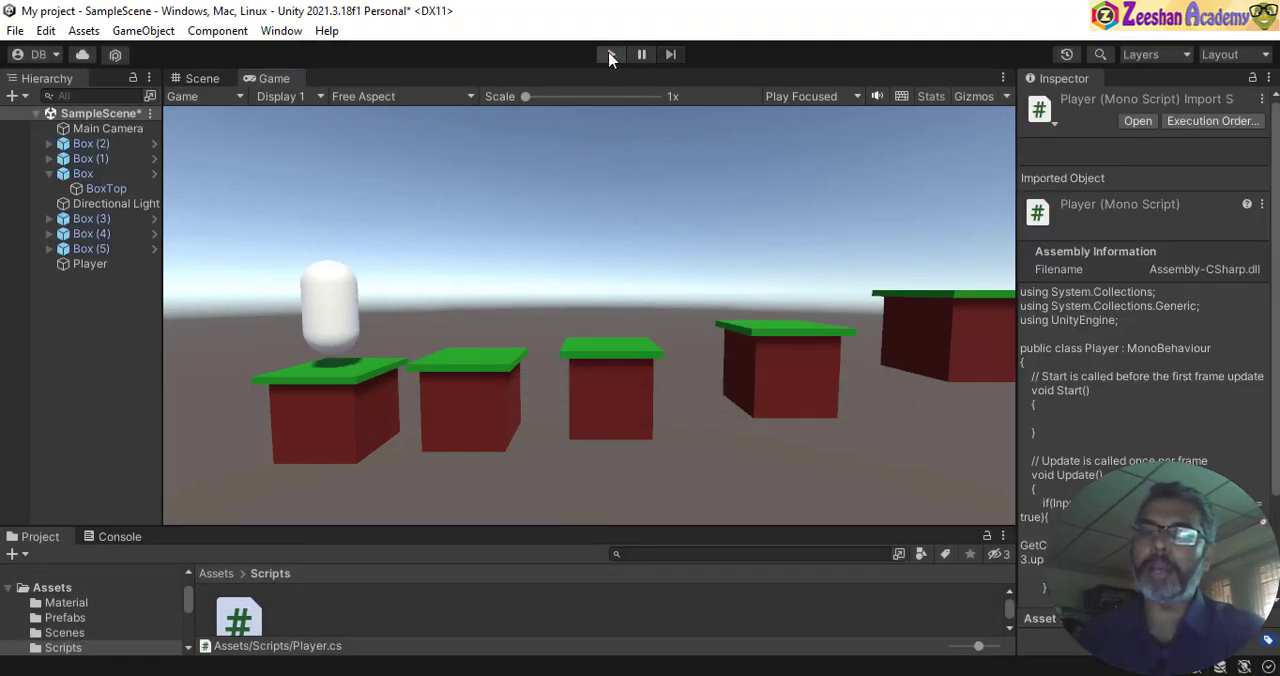
pyautogui.click(611, 54)
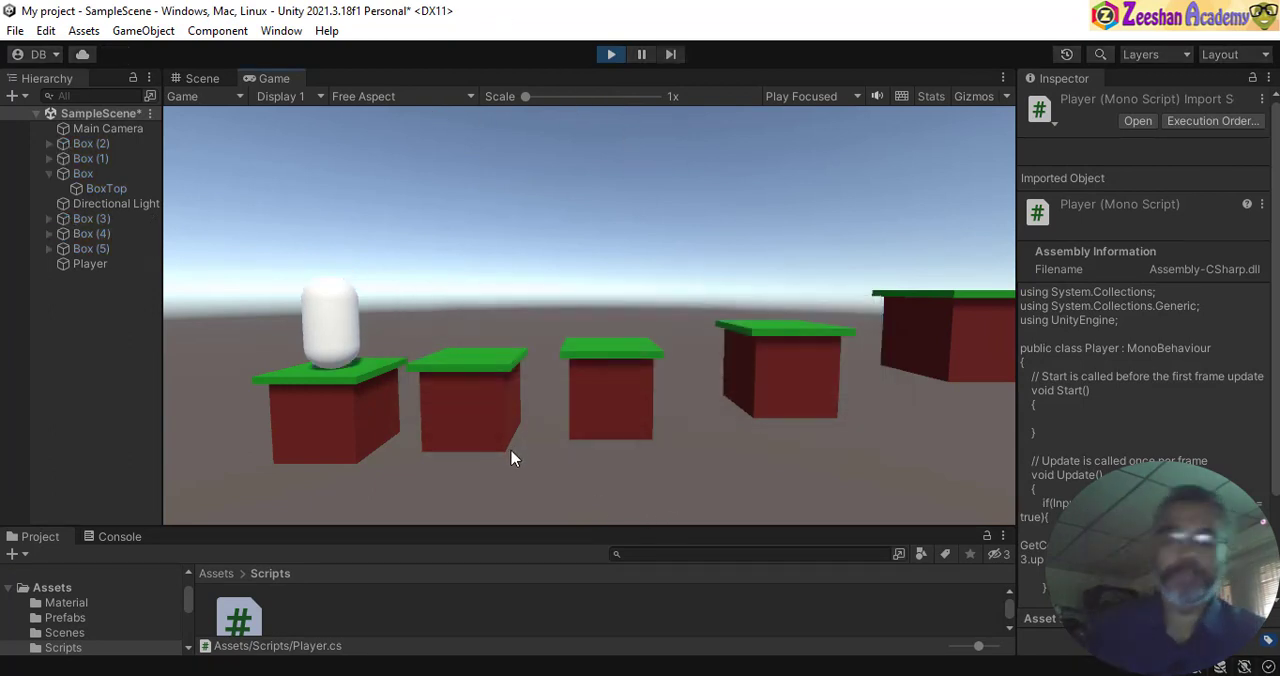
pyautogui.press('space')
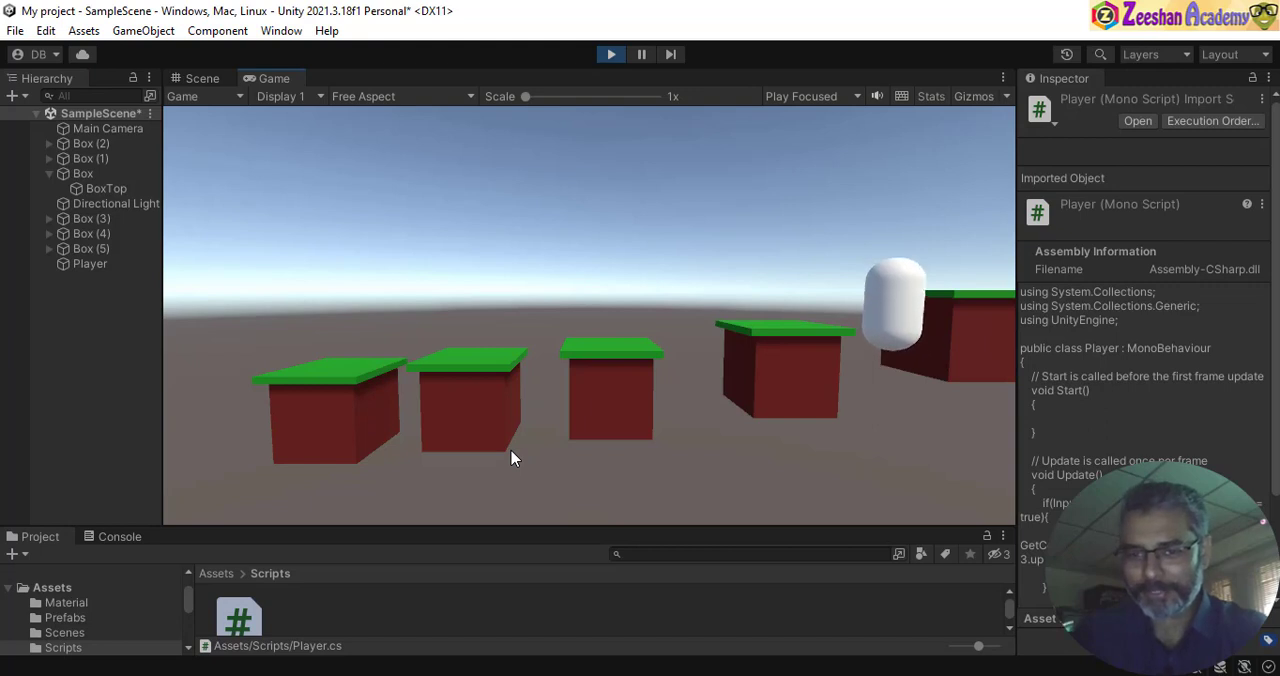
pyautogui.press('space')
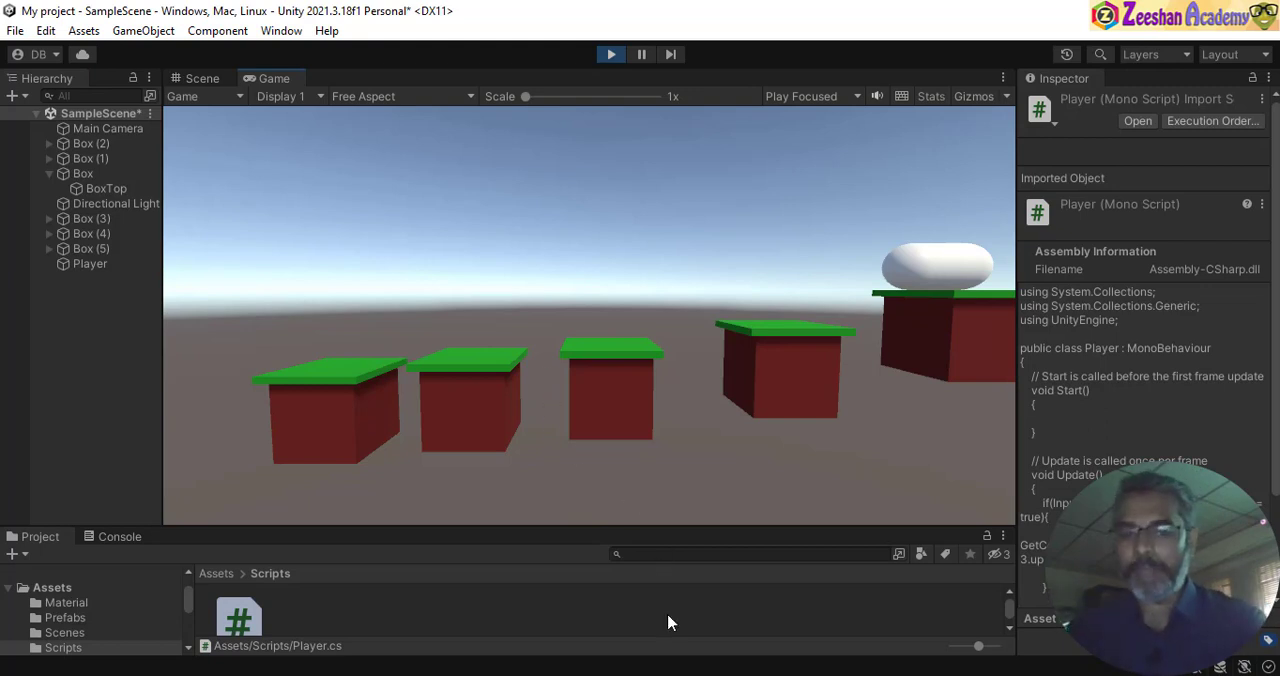
# - Switch to Visual Studio Code and review the jump block and the velocity line in the Update method of Player.cs
pyautogui.hotkey('alt', 'Tab')
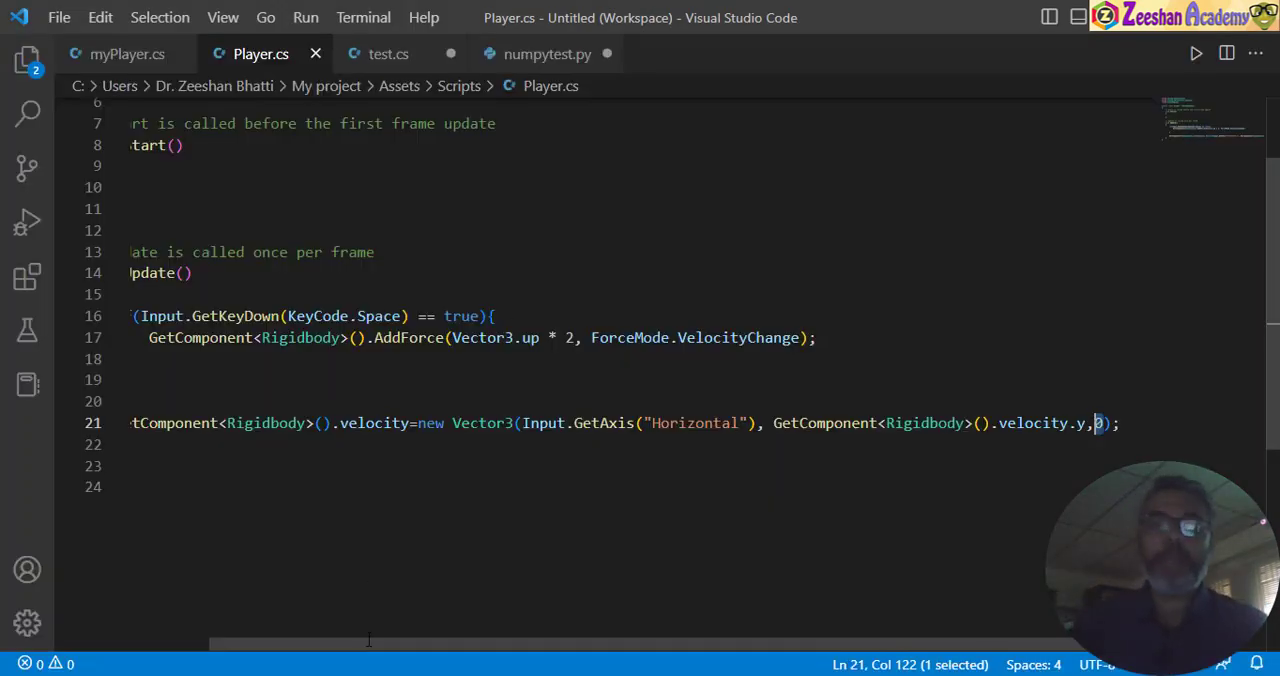
pyautogui.moveTo(365, 642); pyautogui.dragTo(167, 638)
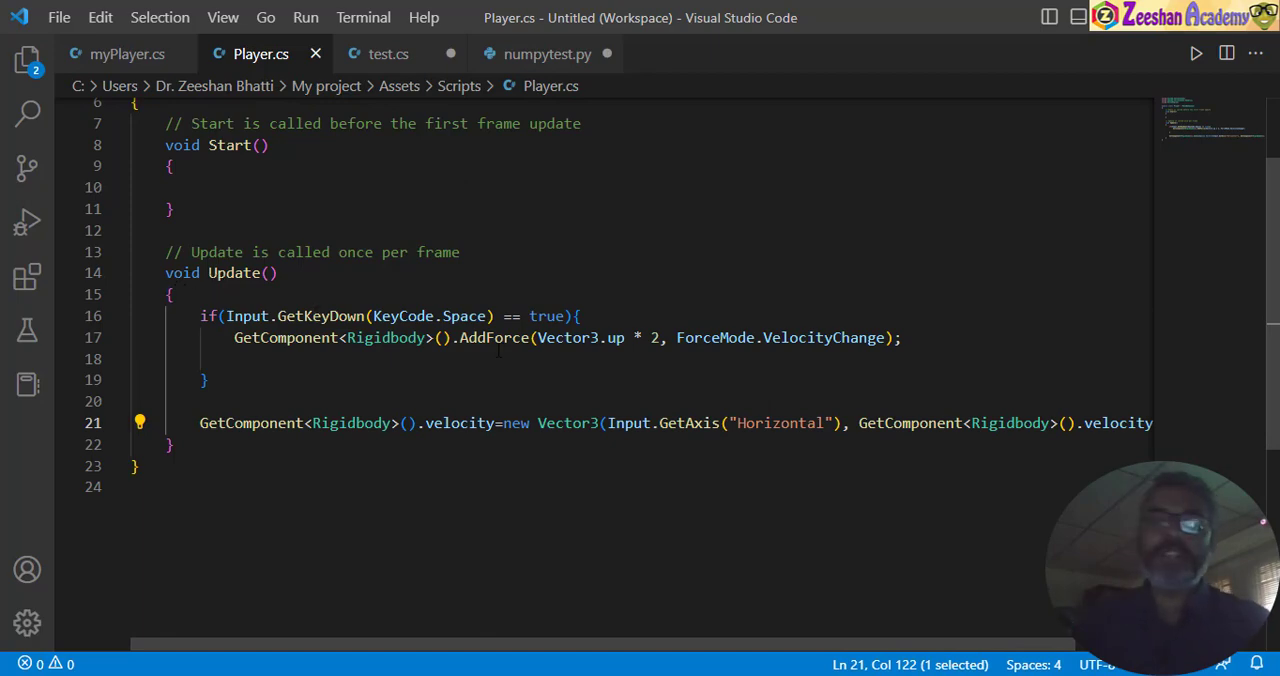
pyautogui.press('super')
pyautogui.press('super')
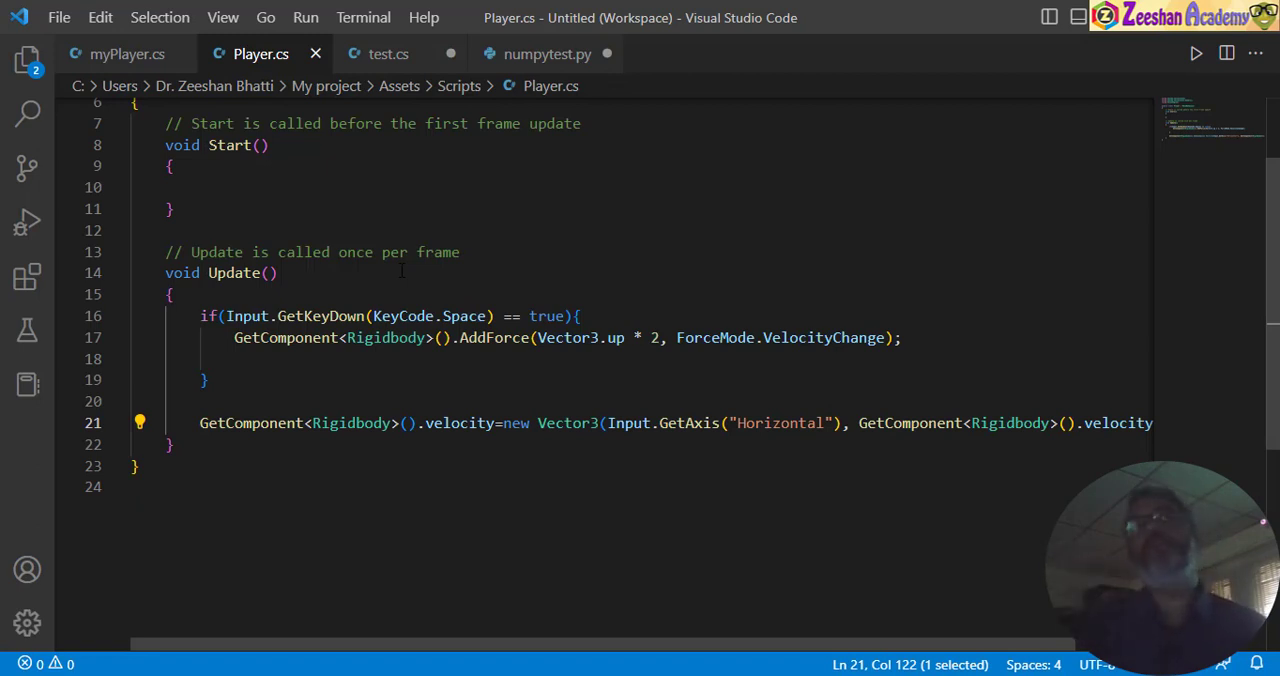
pyautogui.moveTo(200, 424); pyautogui.dragTo(193, 426)
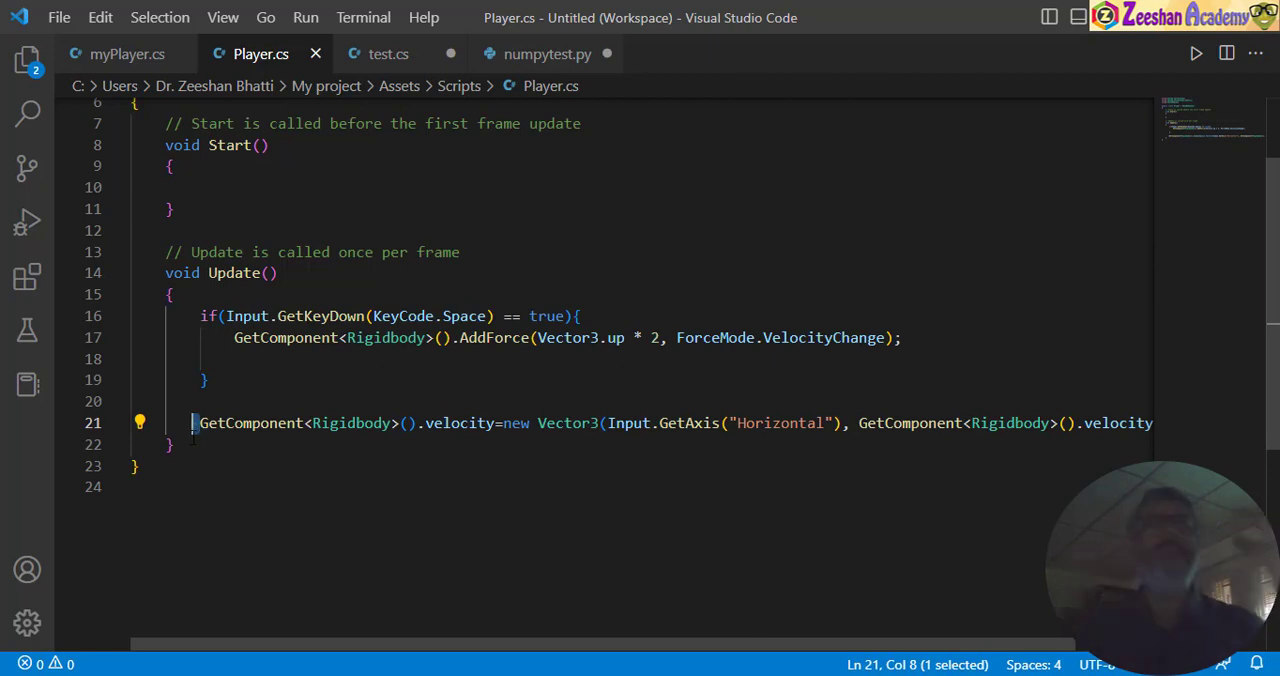
pyautogui.press('Right')
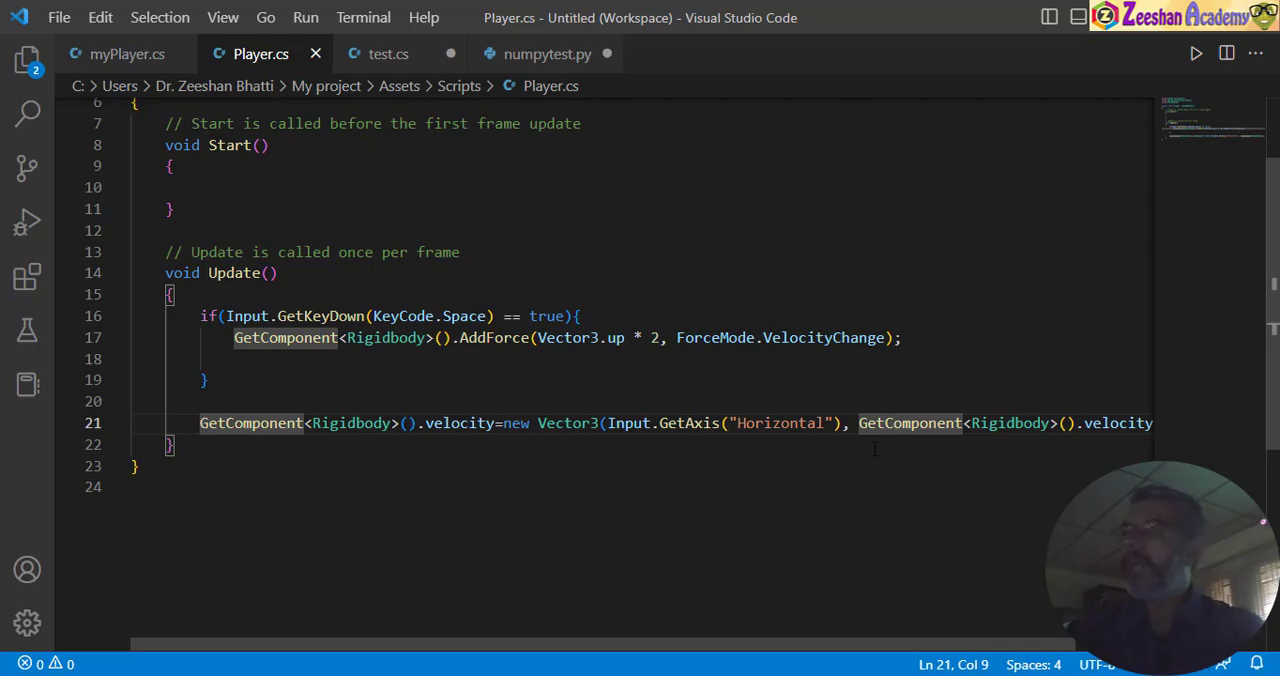
pyautogui.hotkey('alt', 'Tab')
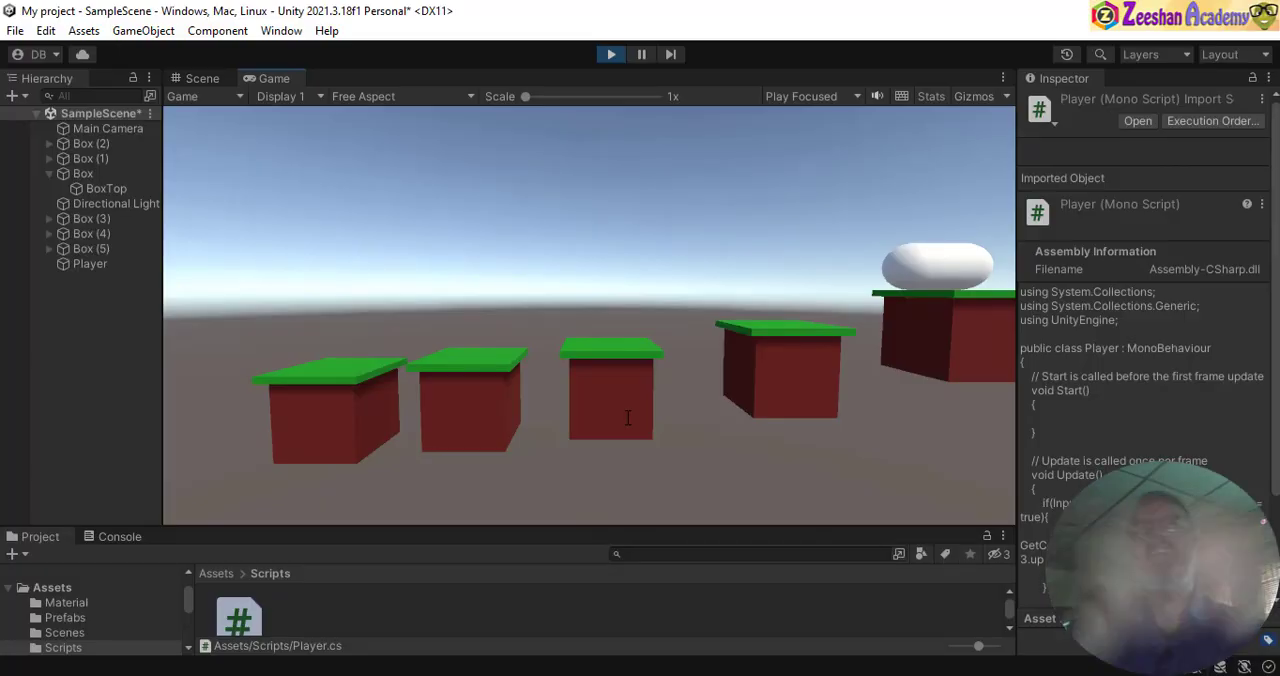
# - In Visual Studio Code, set the AddForce multiplier of Vector3.up to 4, save Player.cs, and switch to Unity to reload the script
pyautogui.hotkey('alt', 'Tab')
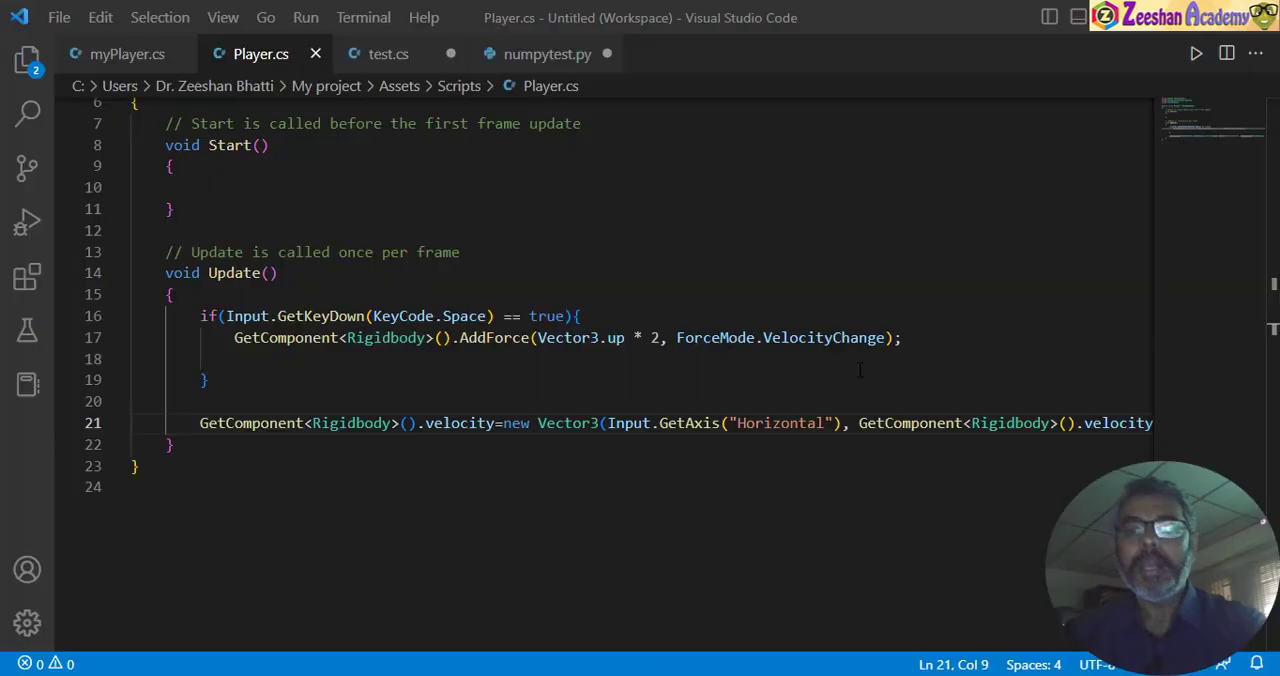
pyautogui.click(661, 338)
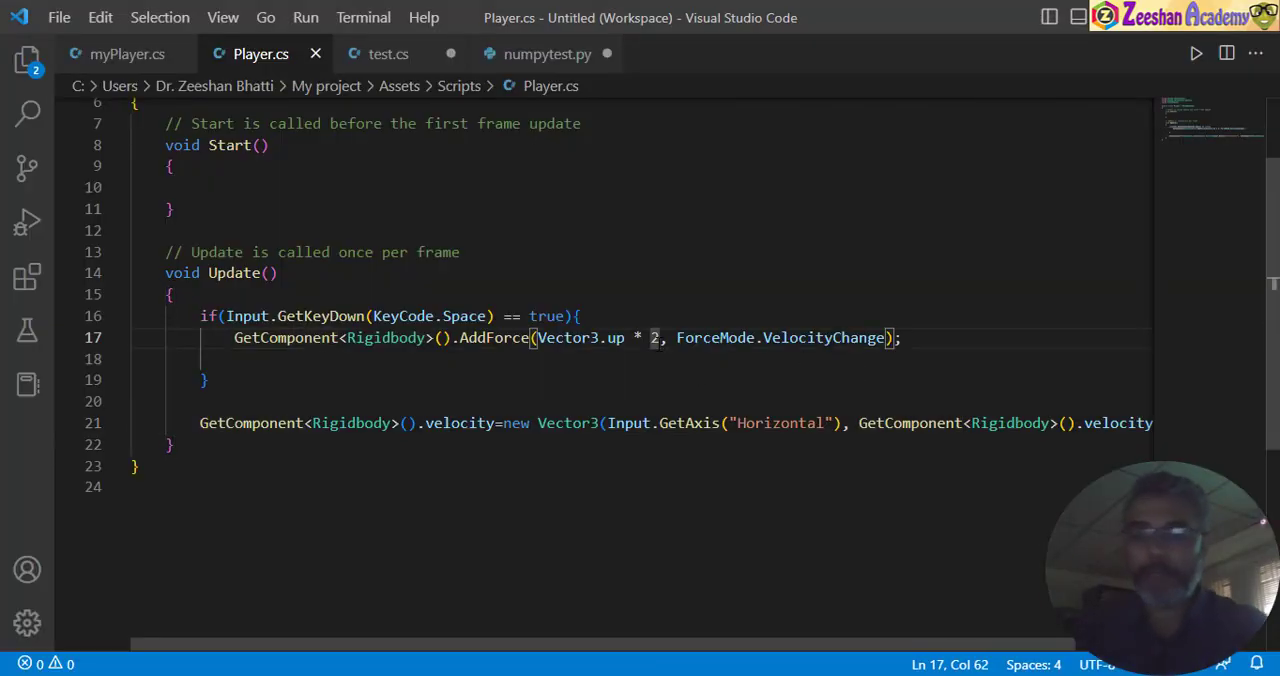
pyautogui.press('BackSpace')
pyautogui.write('4')
pyautogui.hotkey('ctrl', 's')
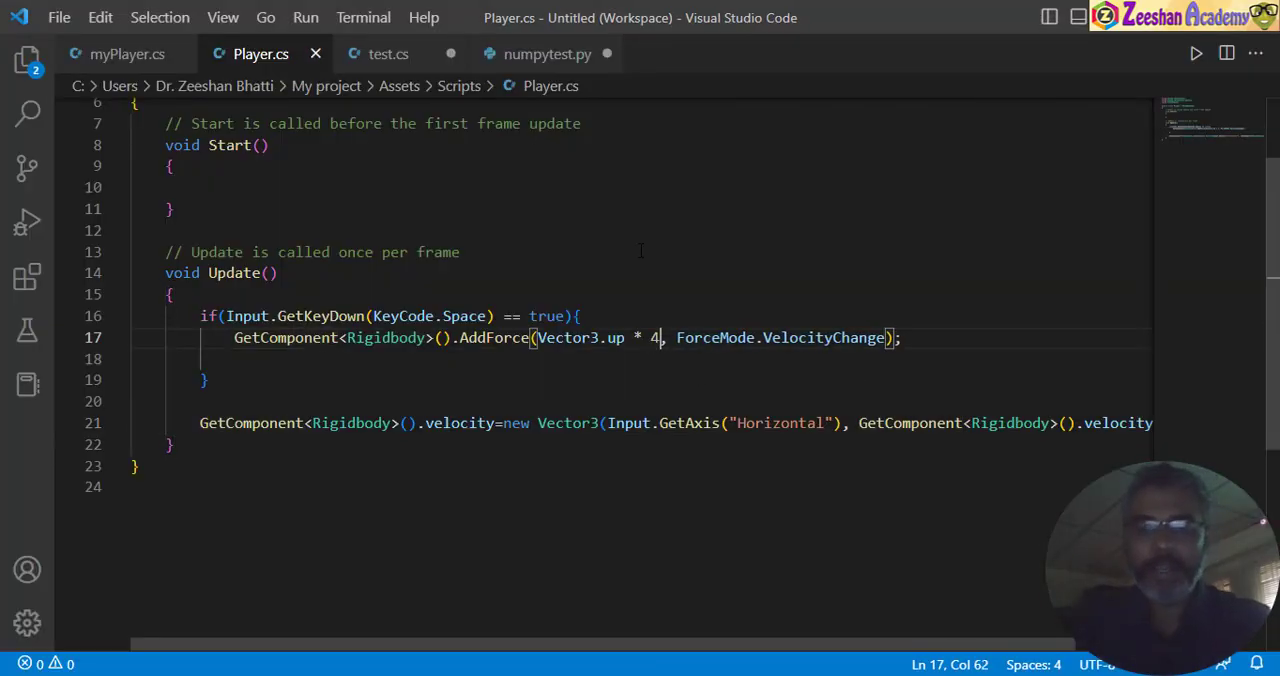
pyautogui.hotkey('alt', 'Tab')
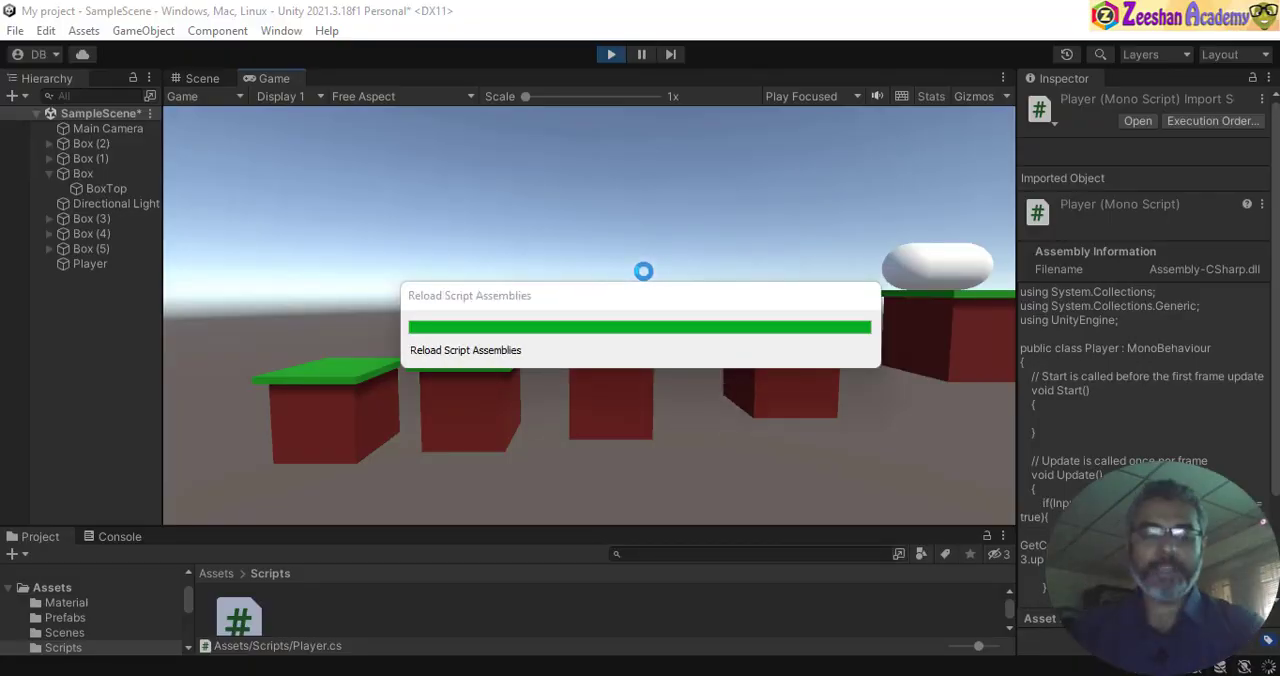
# - Return to Visual Studio Code and examine the velocity.y argument at the end of the Rigidbody velocity line
pyautogui.hotkey('alt', 'Tab')
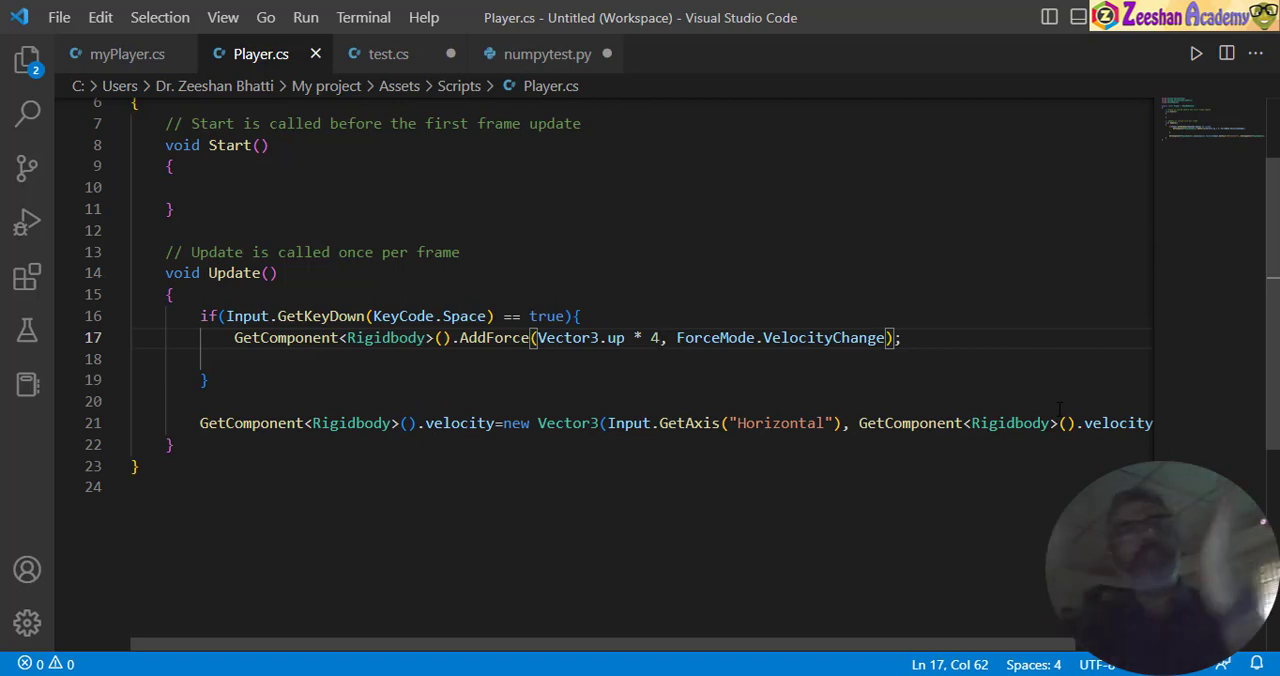
pyautogui.moveTo(1059, 645); pyautogui.dragTo(1139, 645)
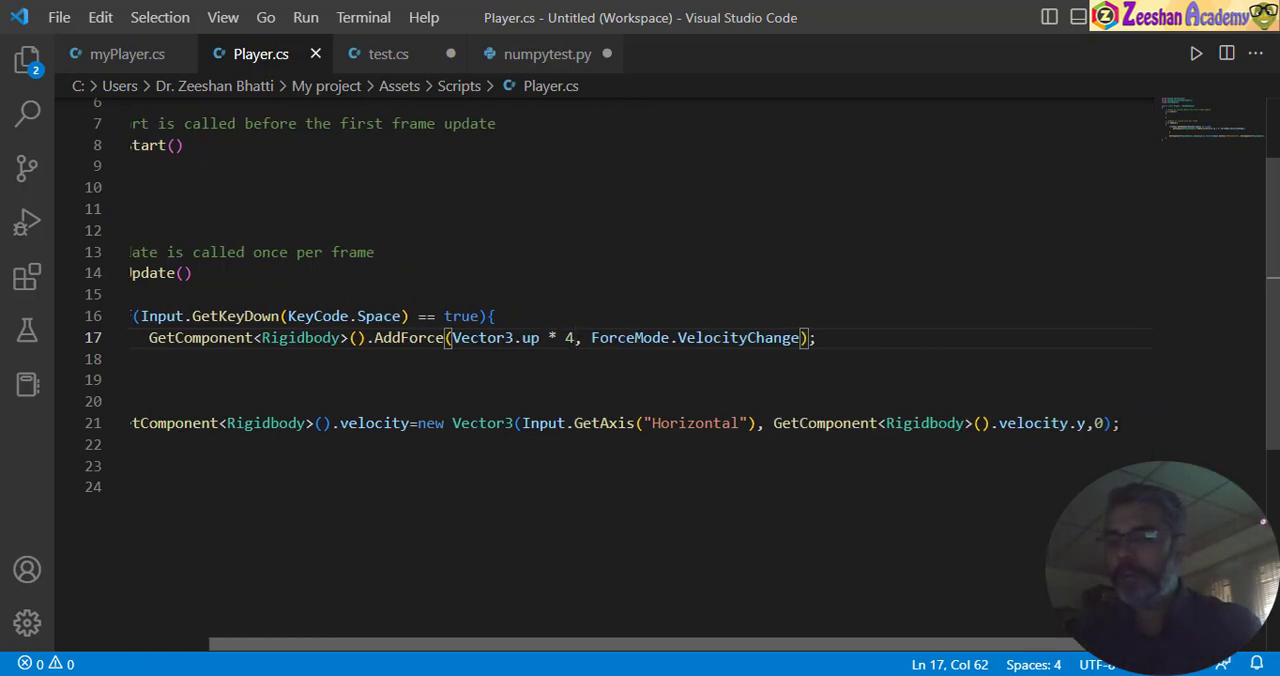
pyautogui.moveTo(1086, 423); pyautogui.dragTo(1006, 423)
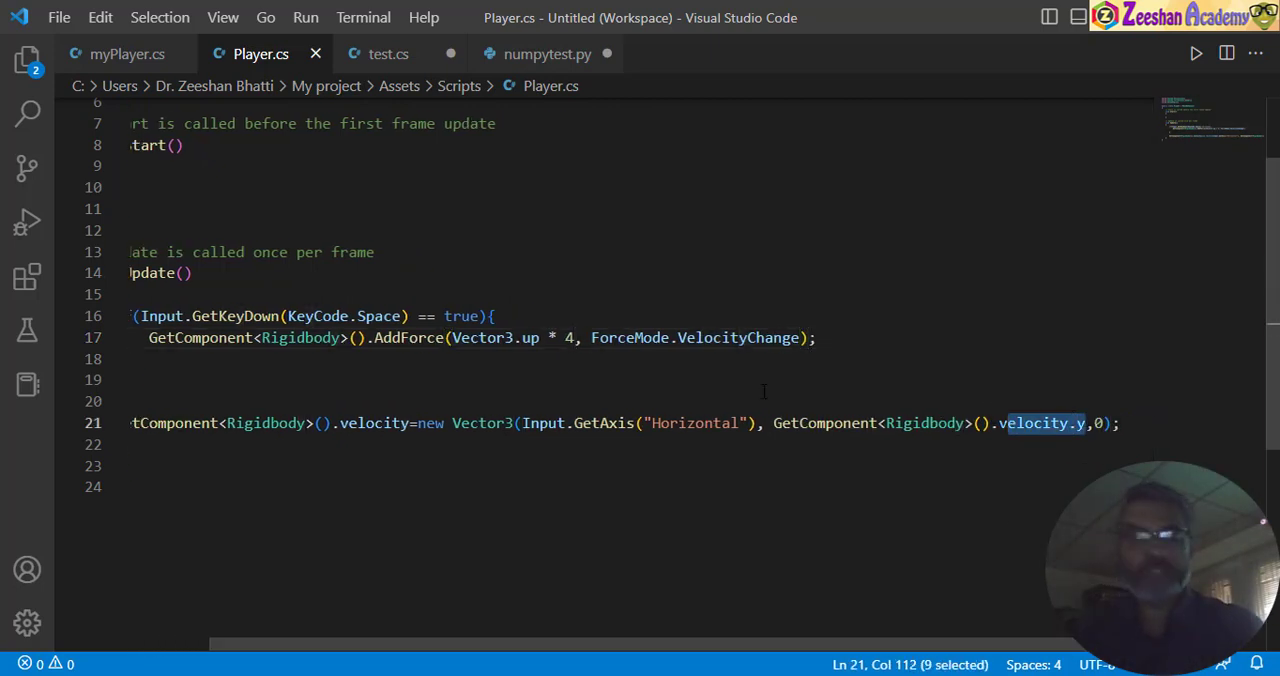
# - Switch to Unity, restart Play mode to test repeated jumps and sideways movement over the boxes with the stronger force, and stop the game
pyautogui.hotkey('alt', 'Tab')
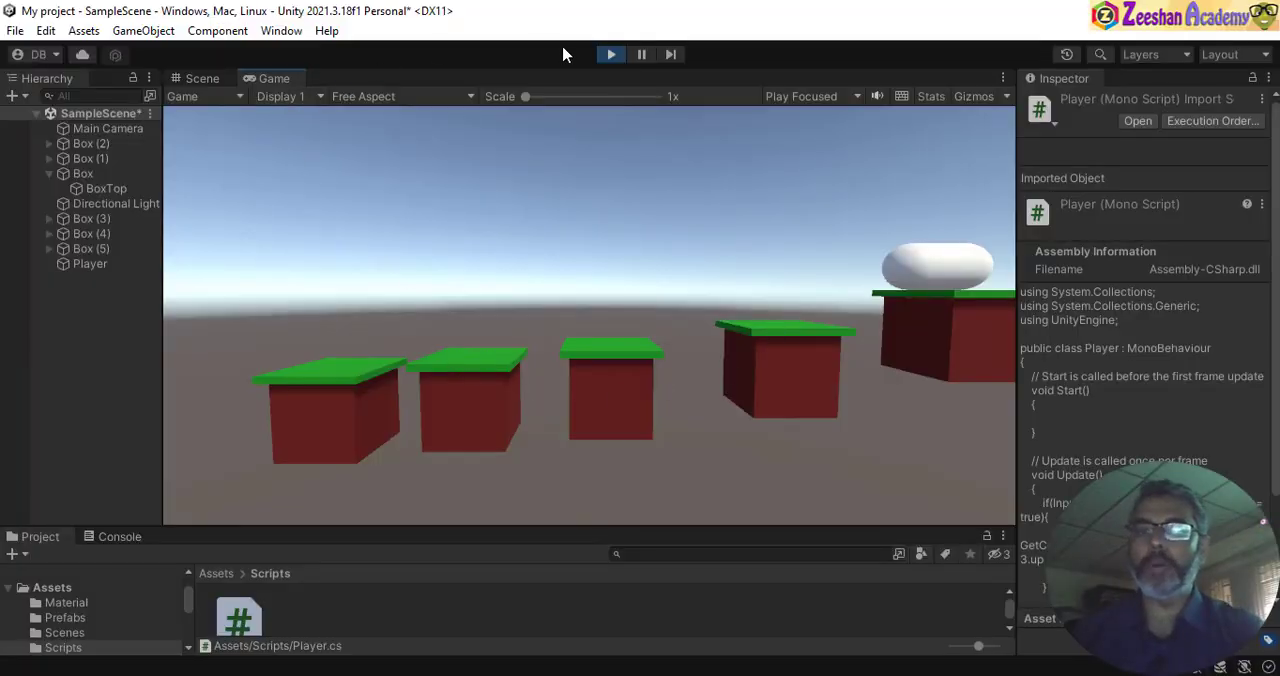
pyautogui.click(611, 54)
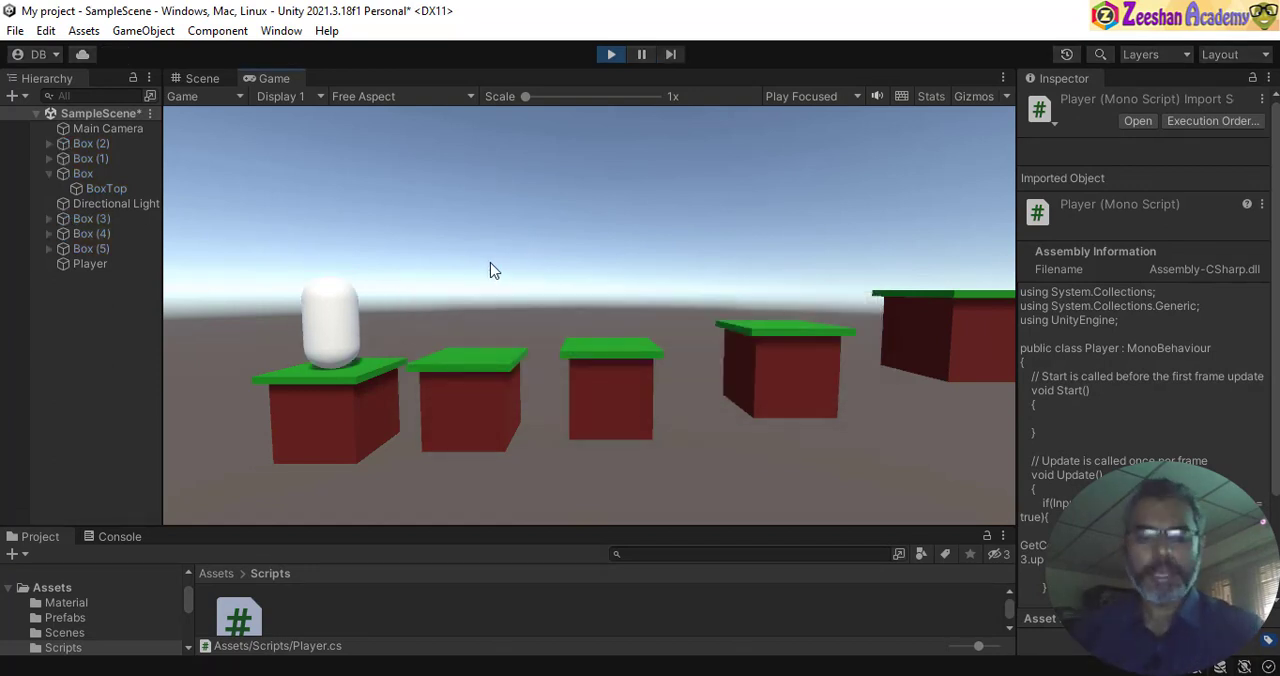
pyautogui.press('space')
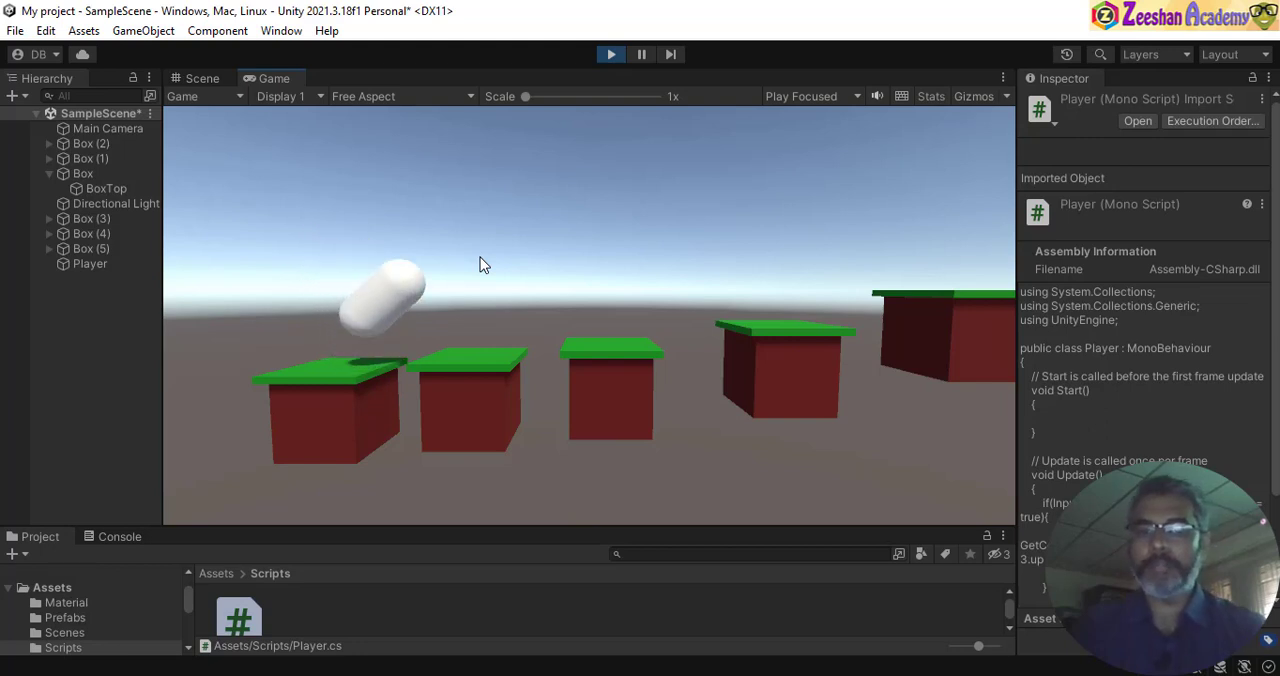
pyautogui.press('space')
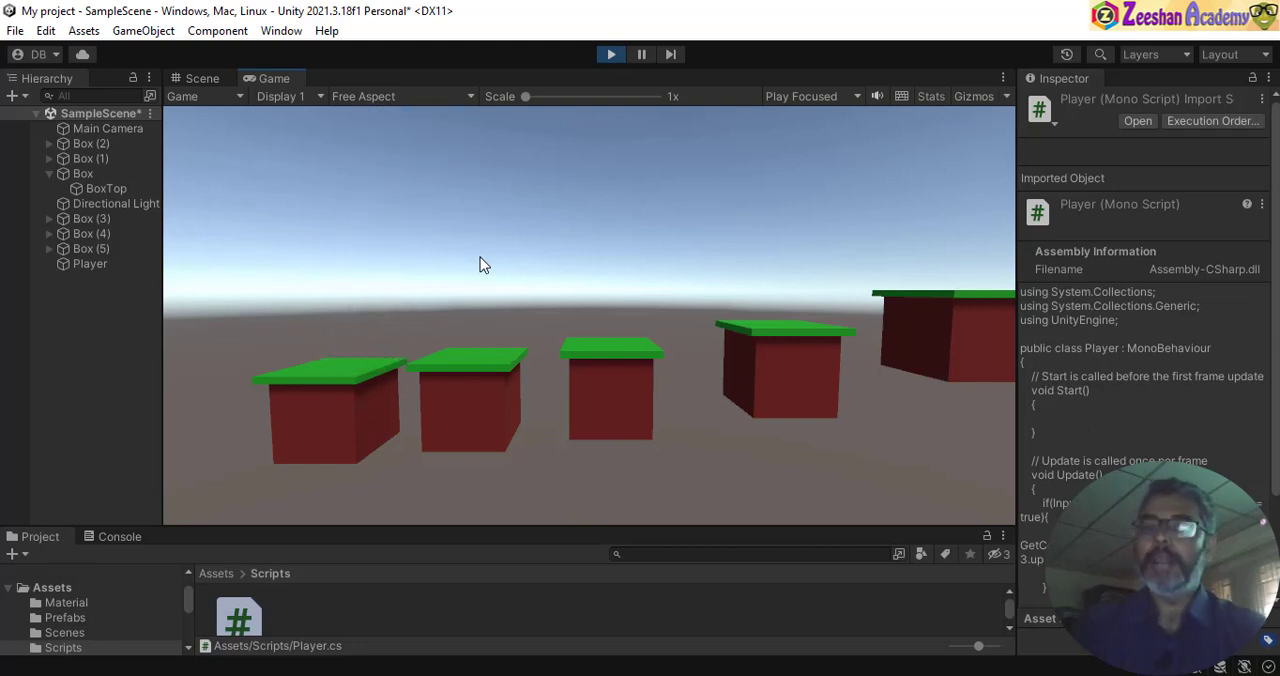
pyautogui.press('space')
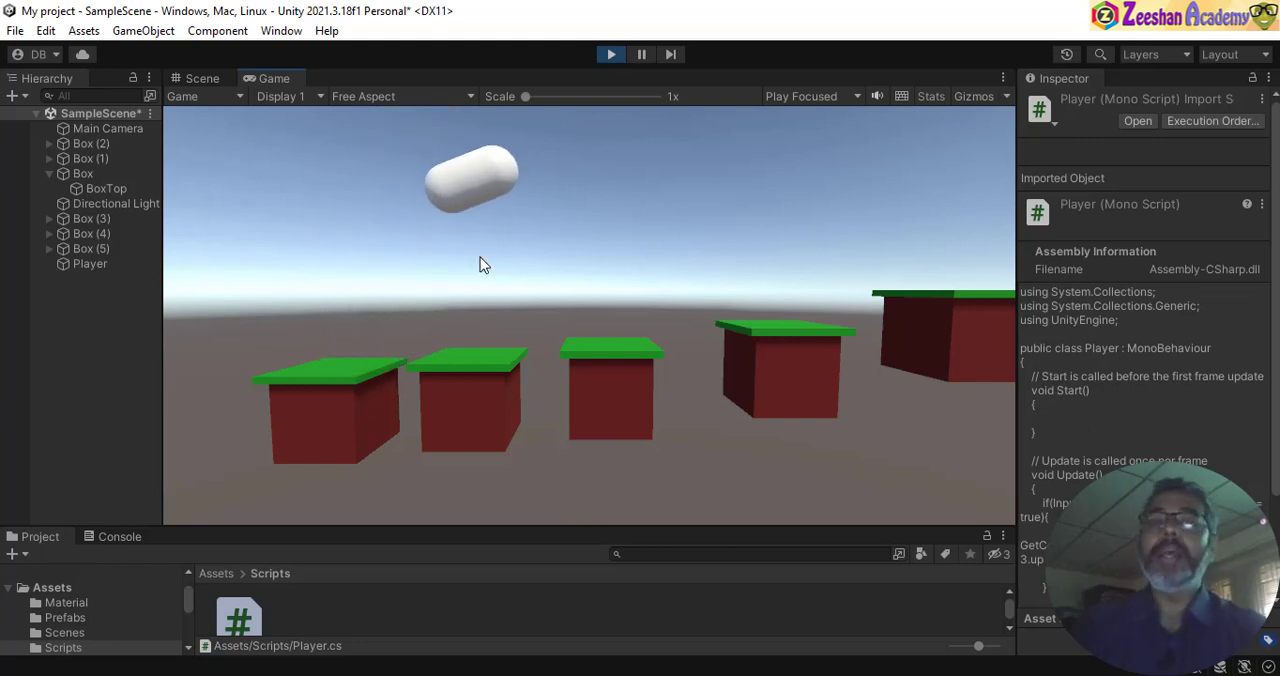
pyautogui.press('space')
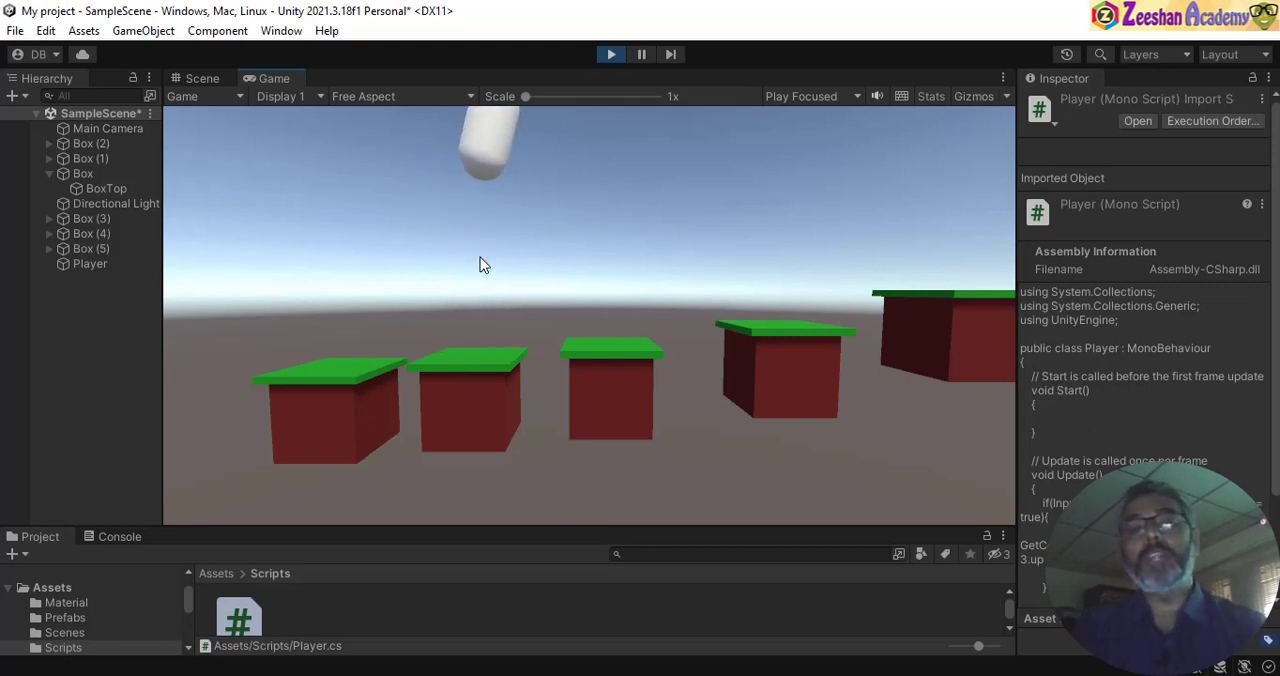
pyautogui.press('space')
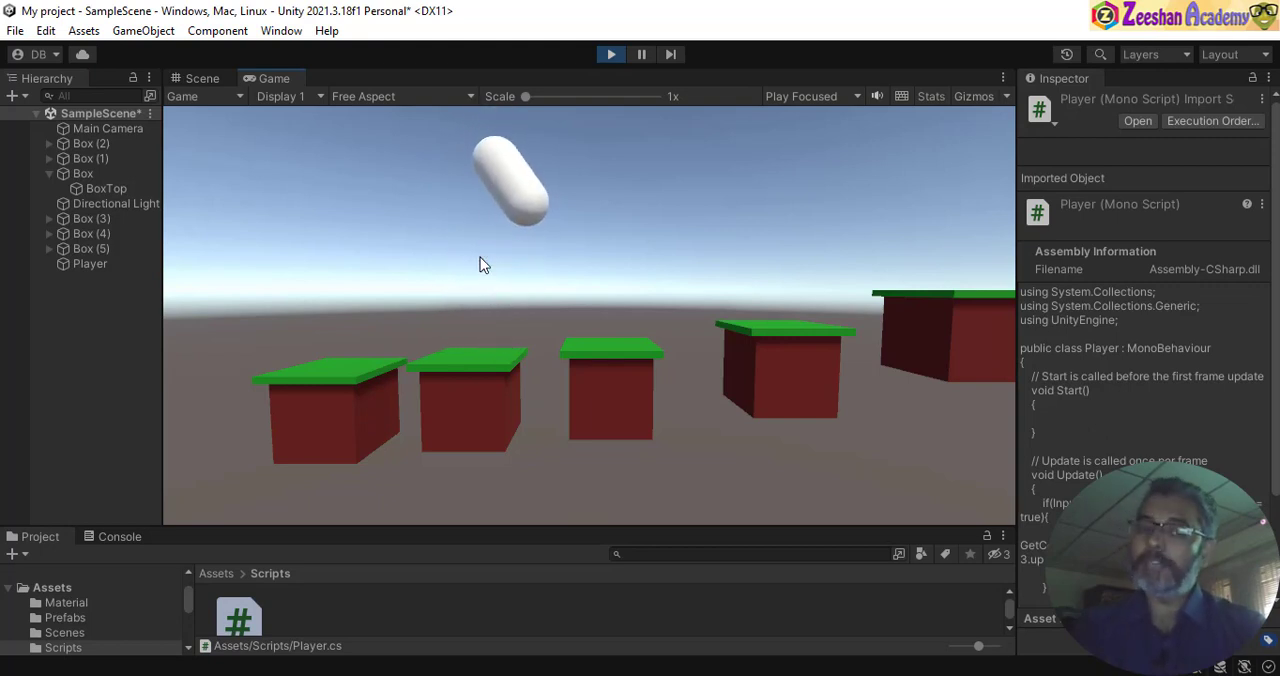
pyautogui.press('space')
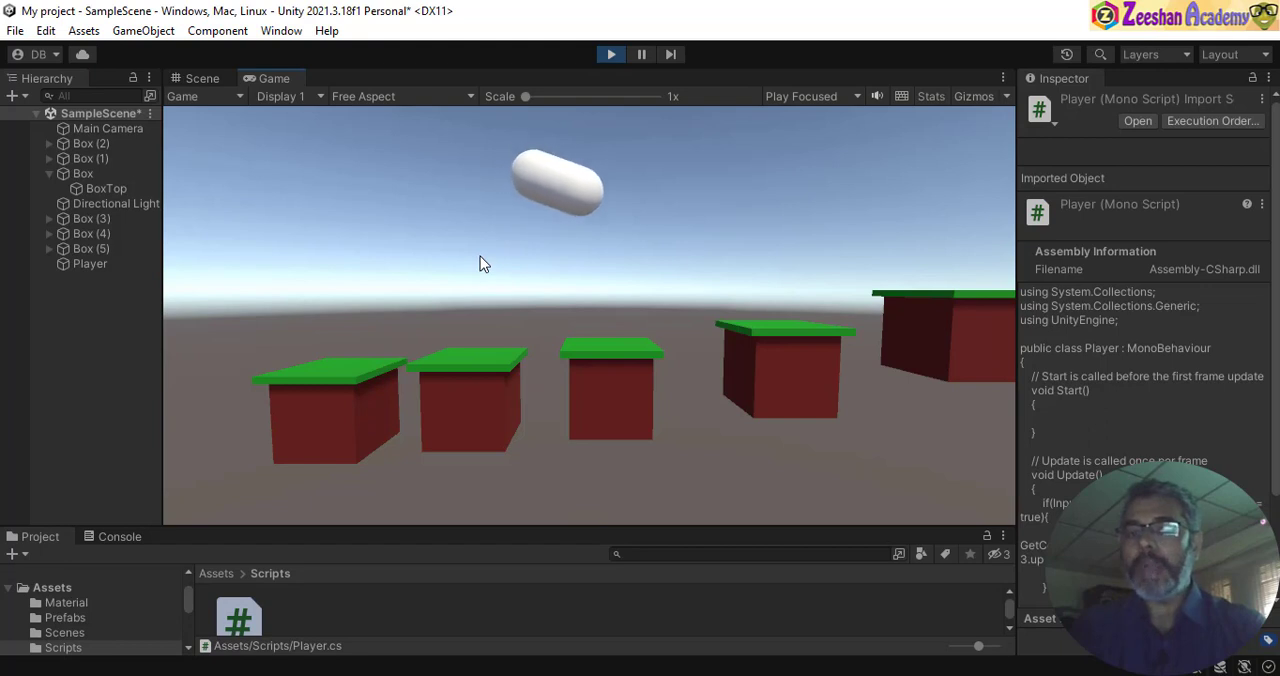
pyautogui.press('space')
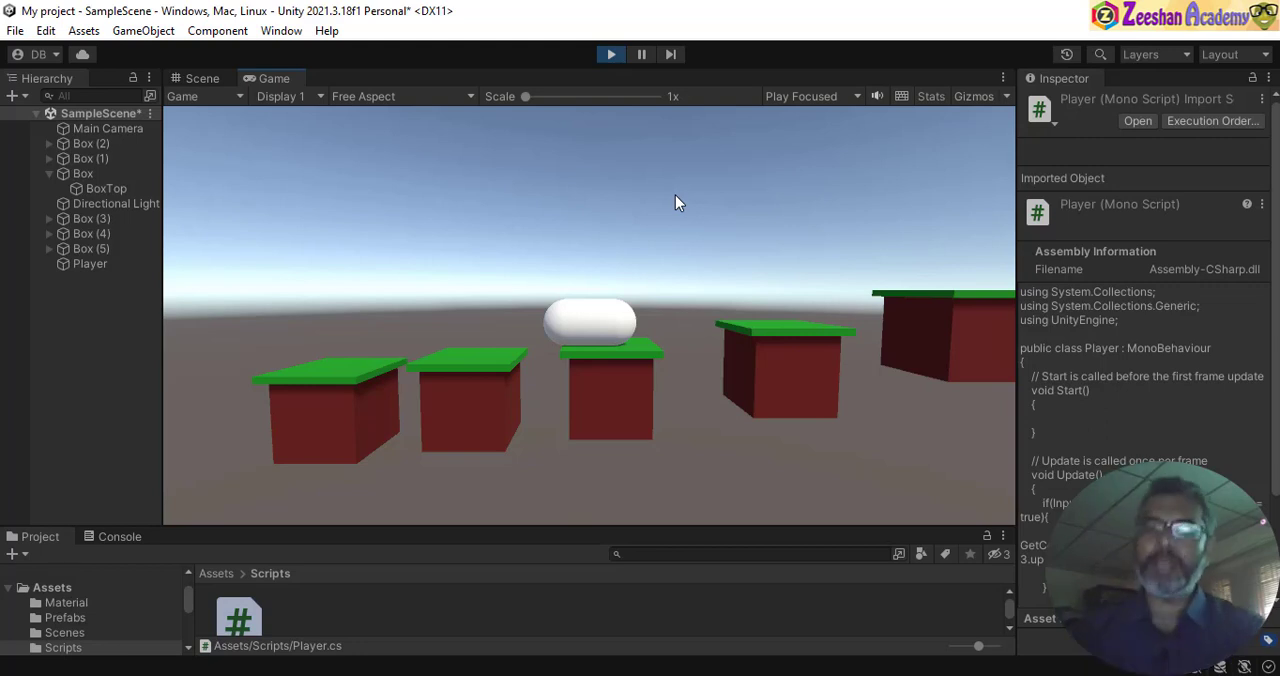
pyautogui.press('space')
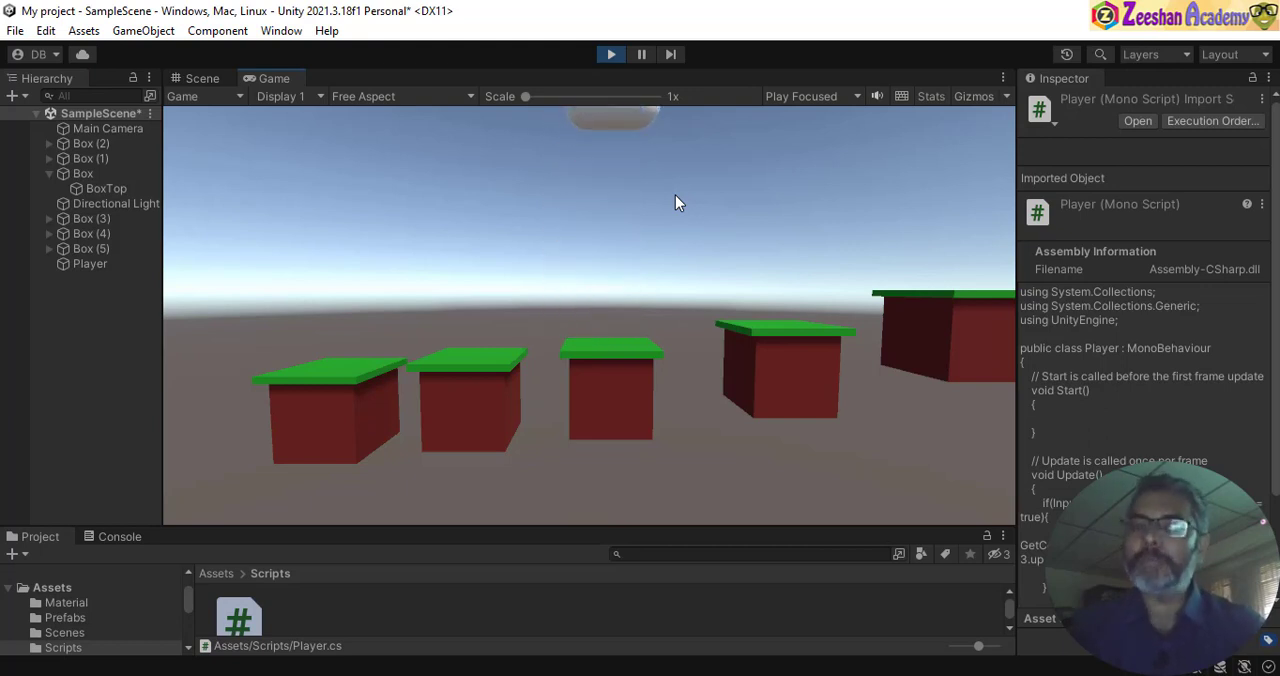
pyautogui.press('space')
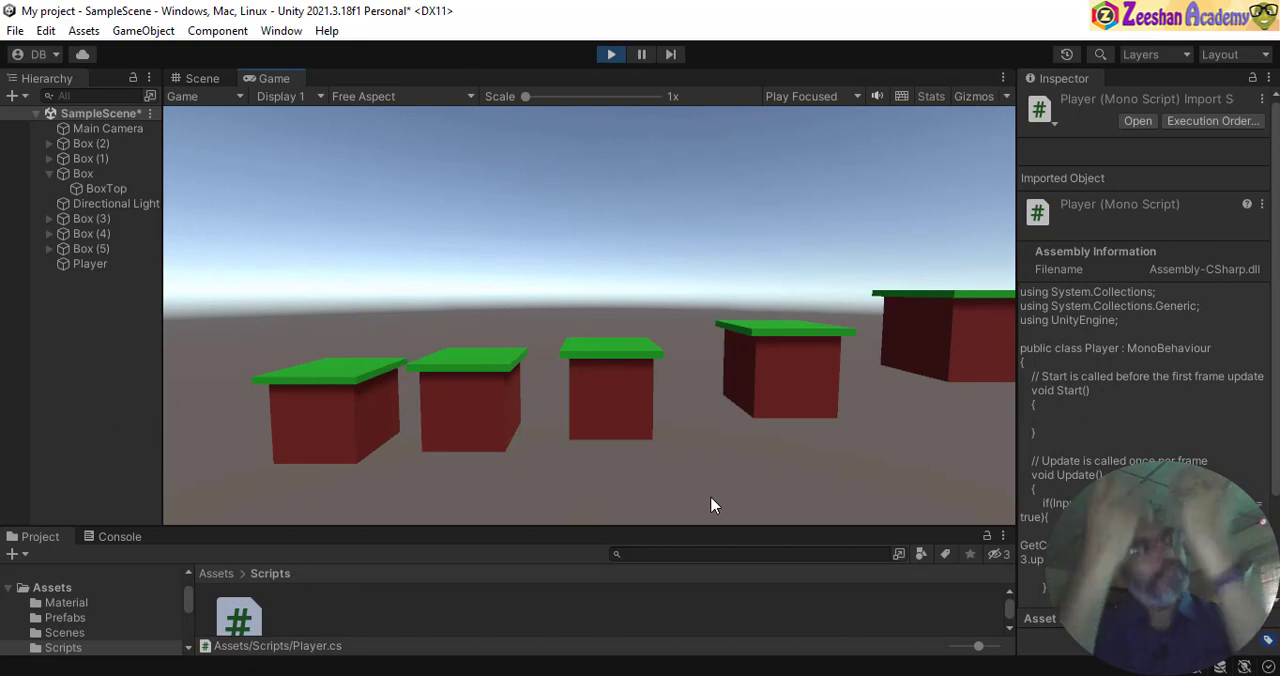
pyautogui.click(611, 54)
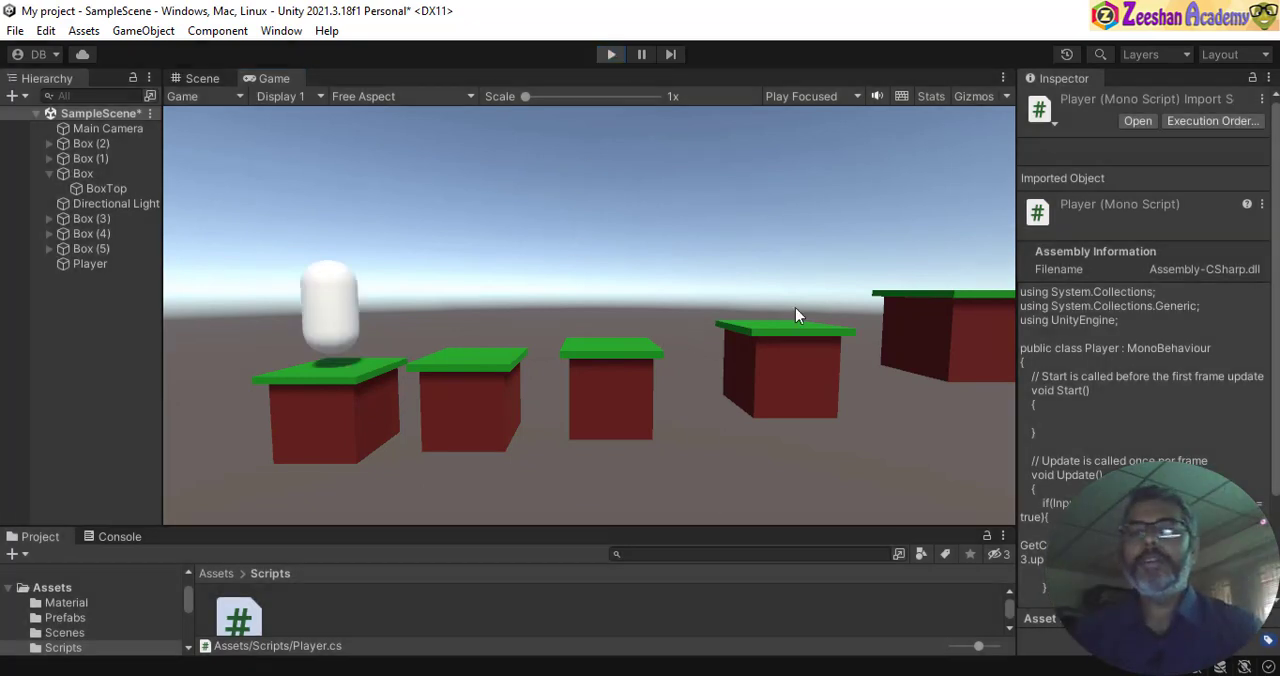